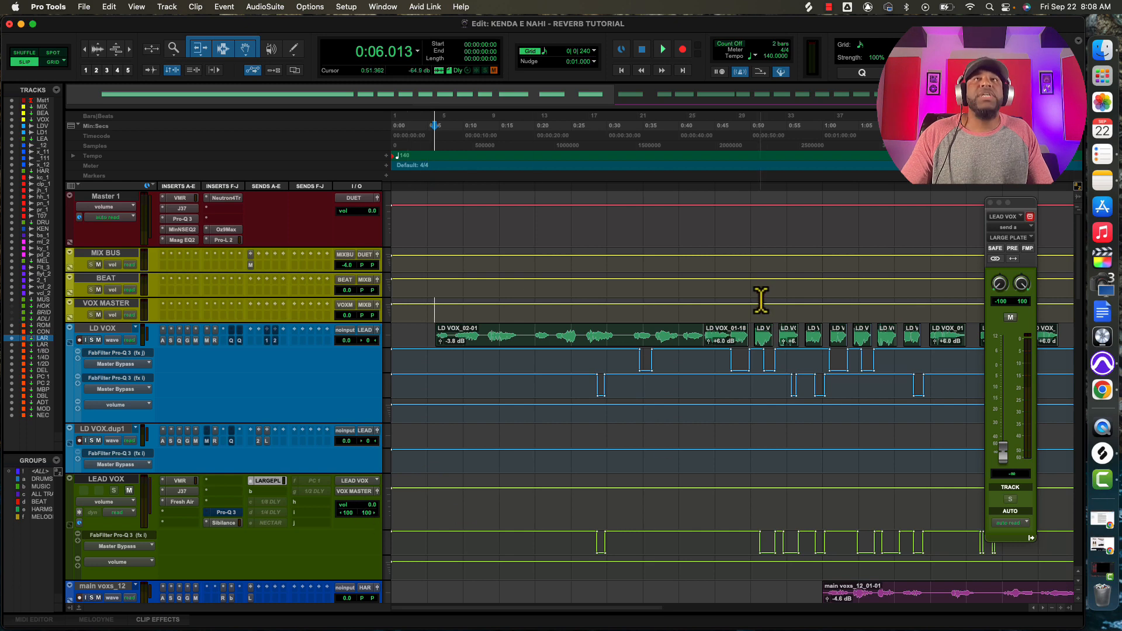
Open the ValhallaVintageVerb plug-in on the LARGE PLATE aux track and bring it over the Edit window, clear of the send fader.
key(super+equal)
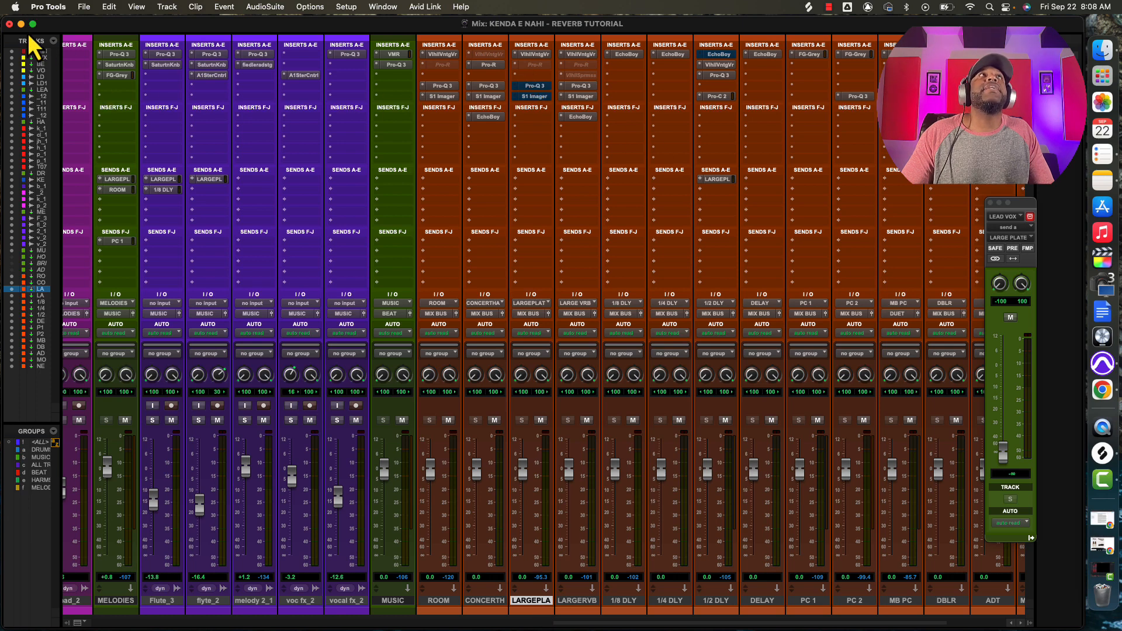
click(532, 55)
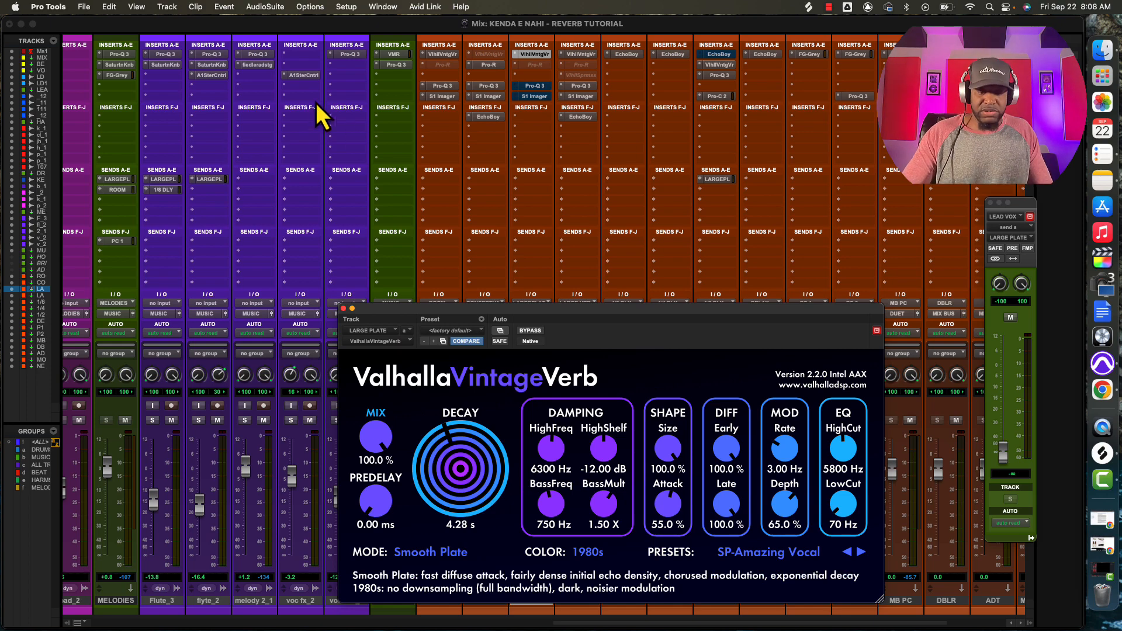
key(super+equal)
drag(558, 311, 386, 49)
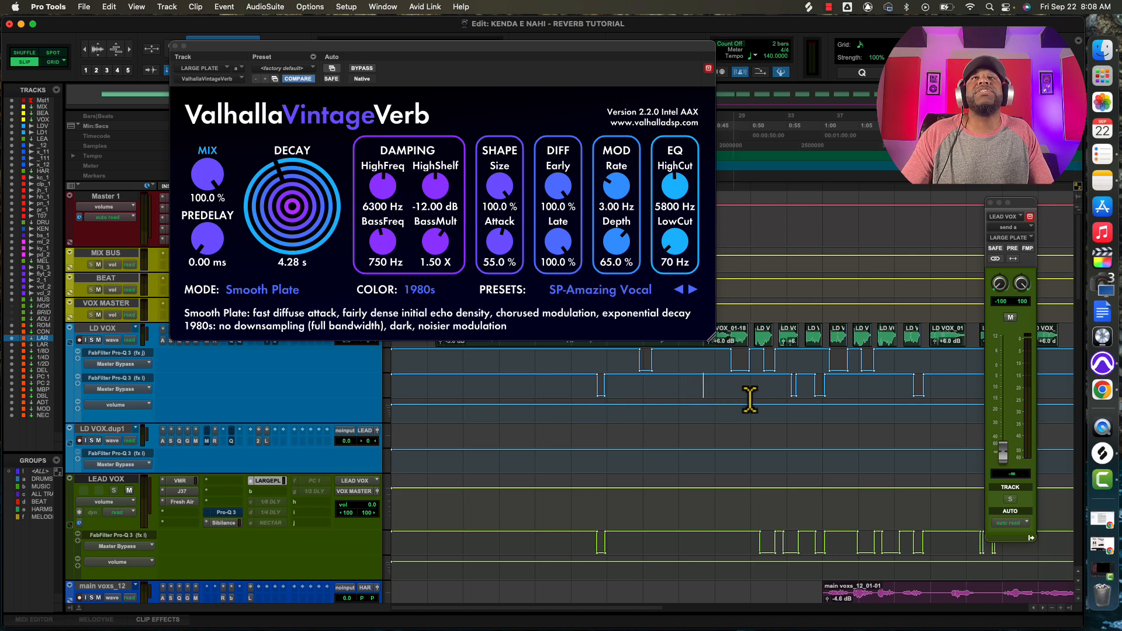
During playback, raise the LEAD VOX send to LARGE PLATE to -3.8 dB, and mute the main voxs_12 track.
key(space)
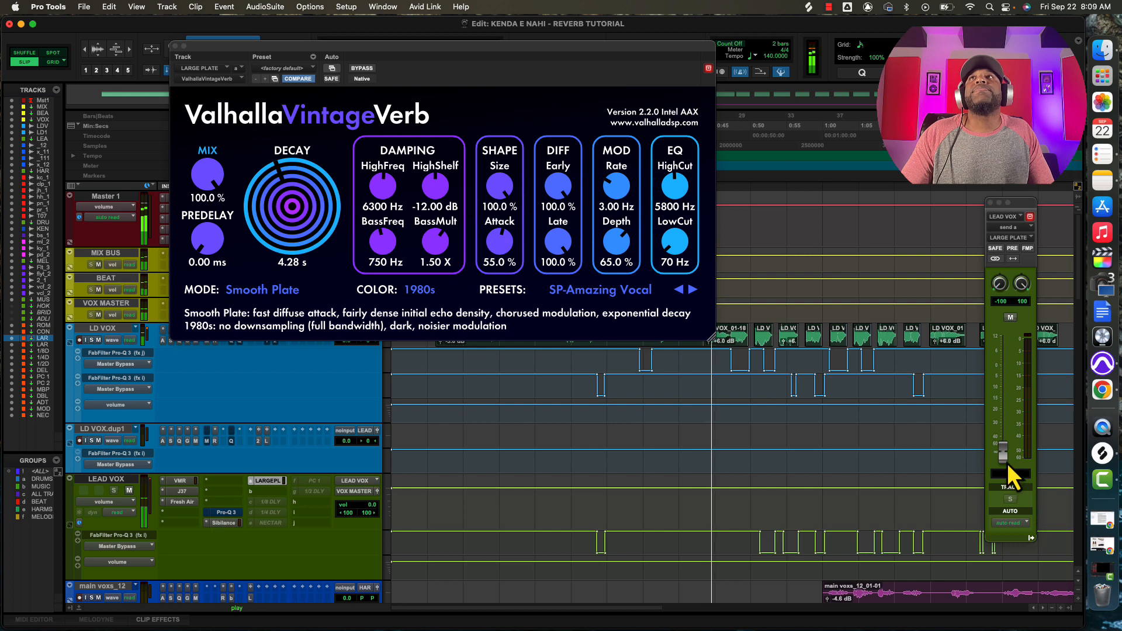
drag(1004, 460, 1001, 381)
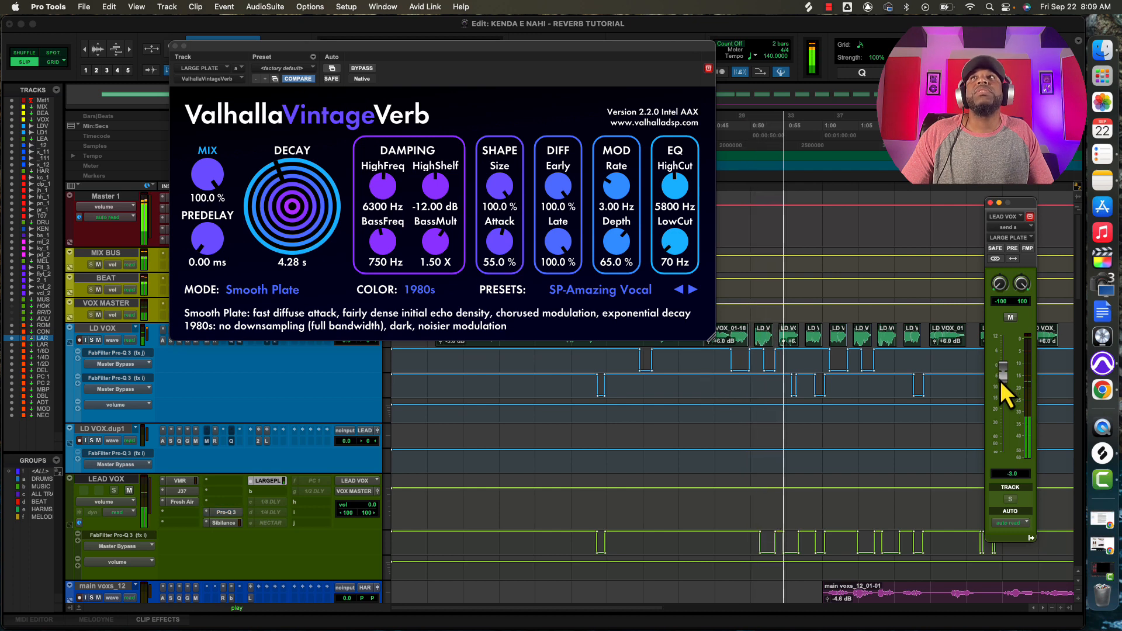
drag(1000, 381, 999, 383)
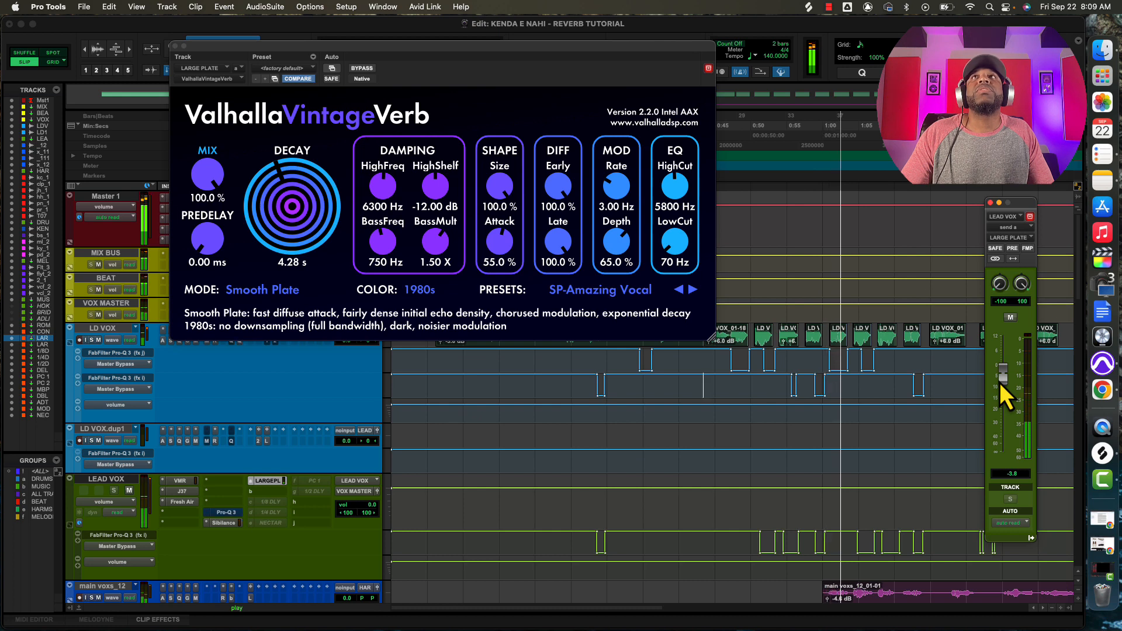
click(98, 597)
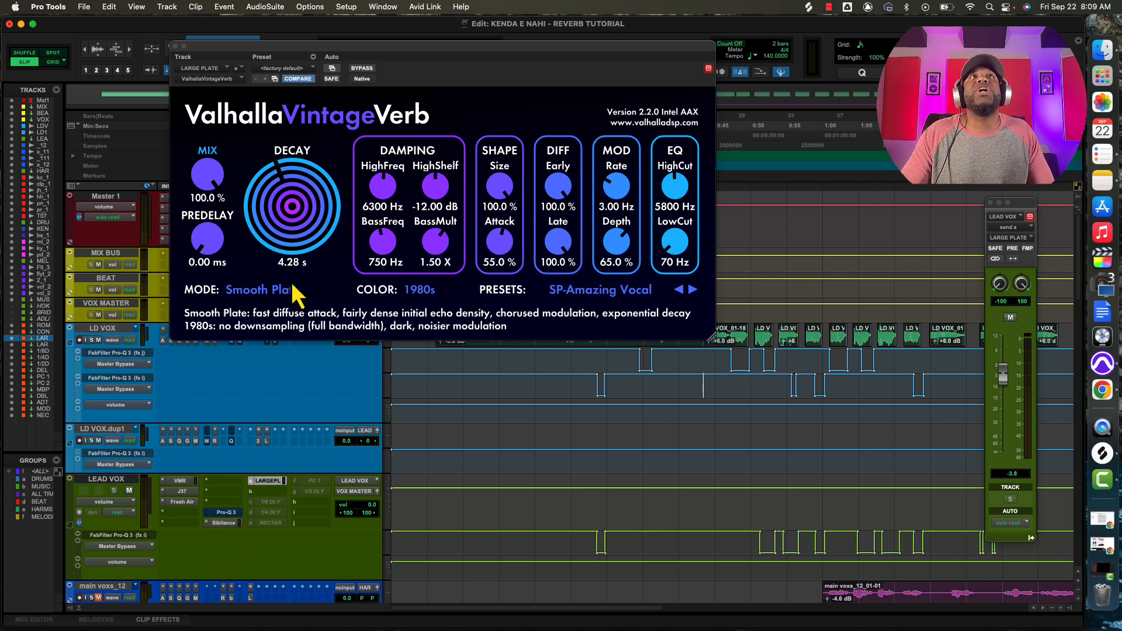
Set the plate reverb's decay time to 2.14 s.
click(278, 262)
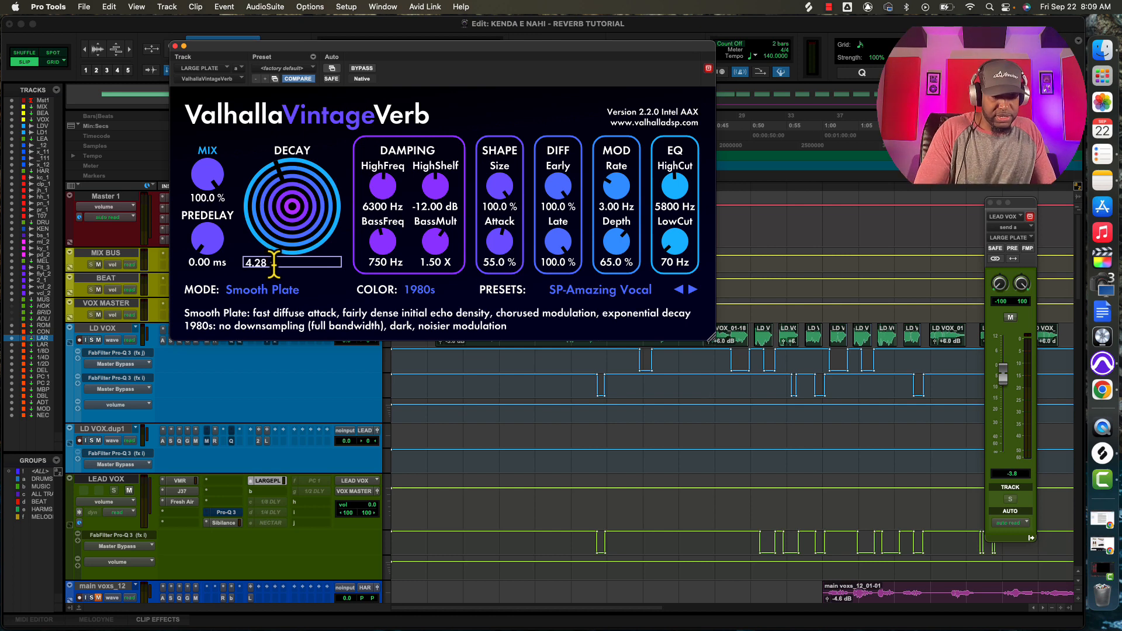
text(2.14 s)
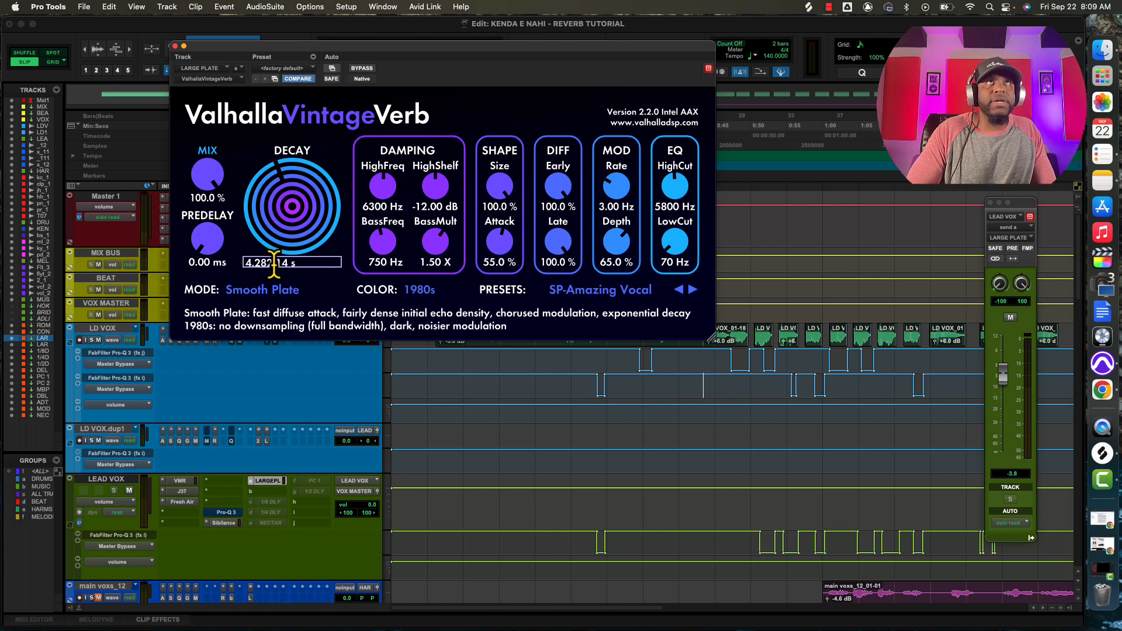
key(BackSpace)
key(BackSpace)
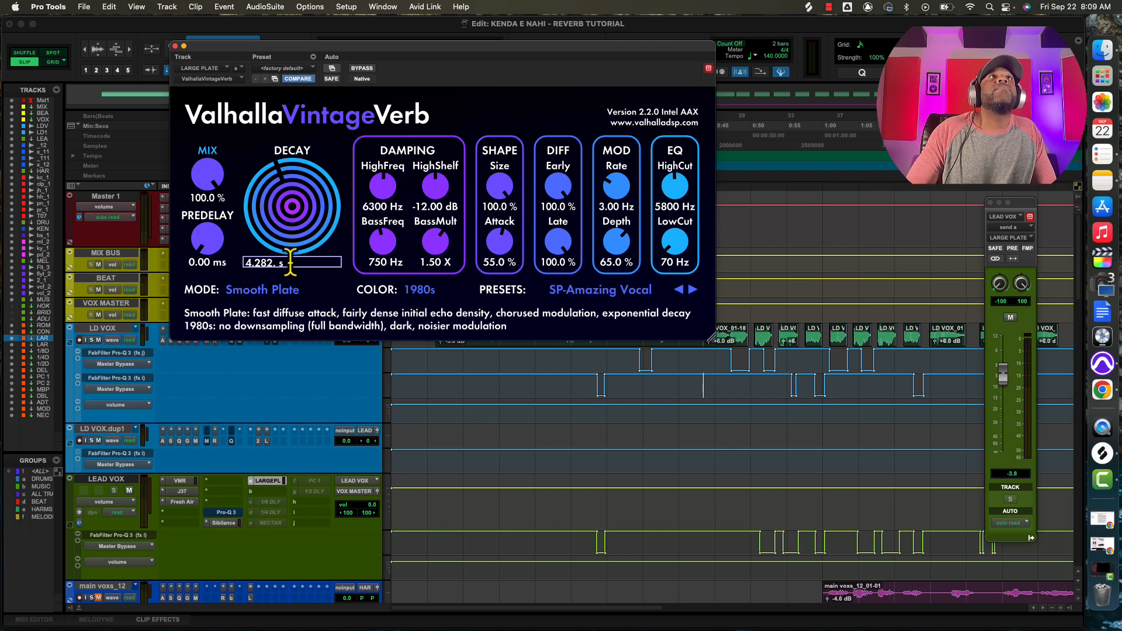
key(super+a)
key(BackSpace)
text(2.14)
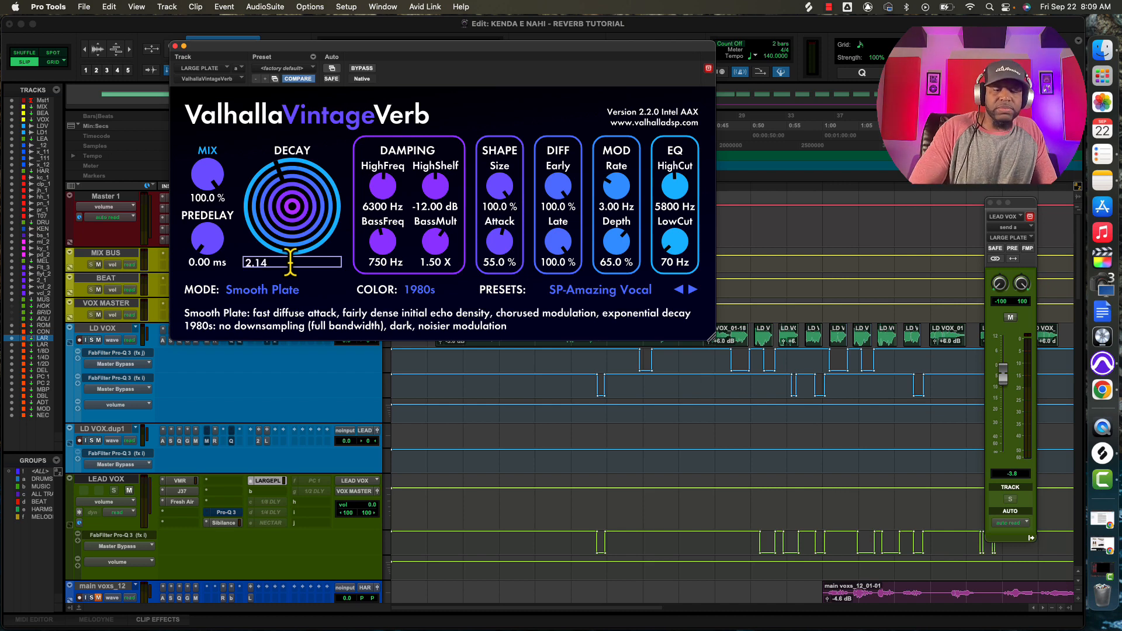
key(Return)
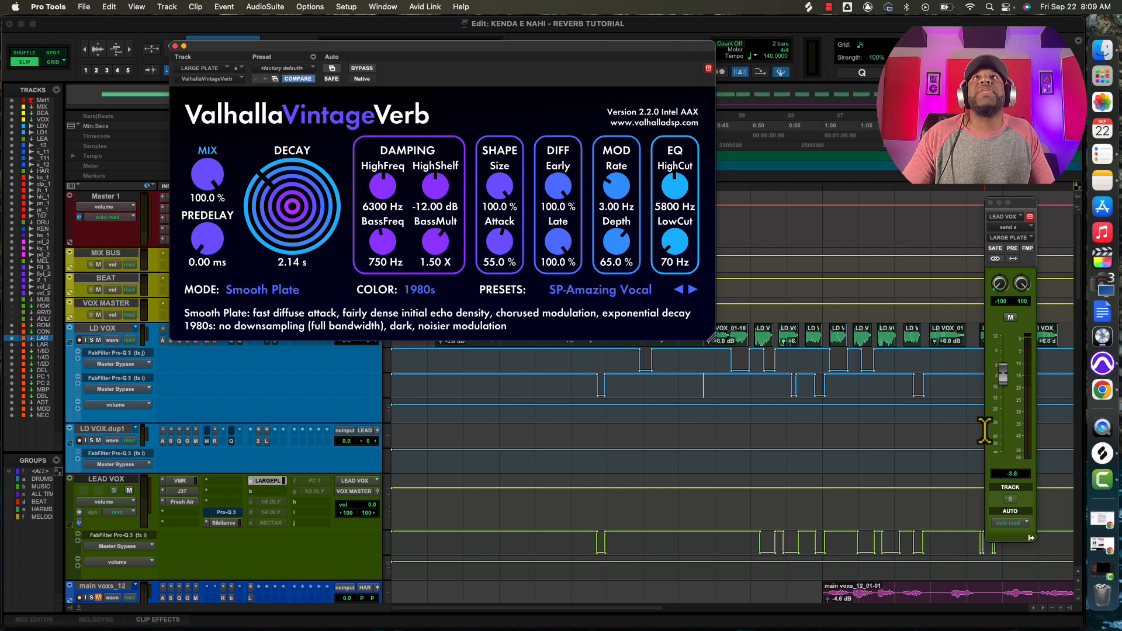
Play the vocal and lower the LEAD VOX send to LARGE PLATE to -8.1 dB.
key(space)
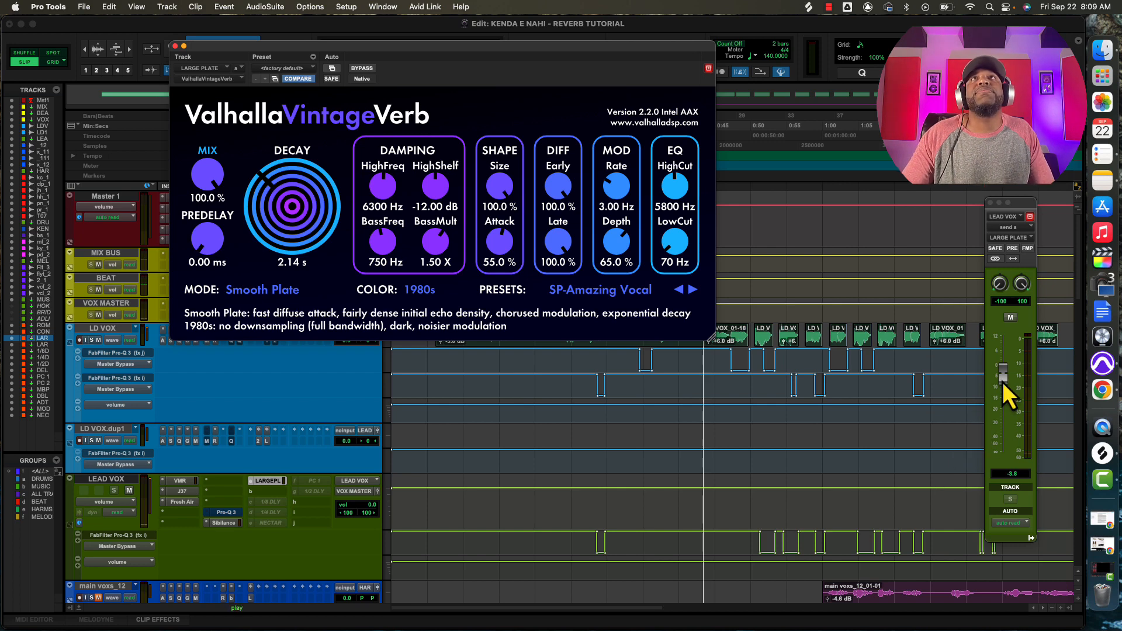
drag(1002, 383, 1001, 391)
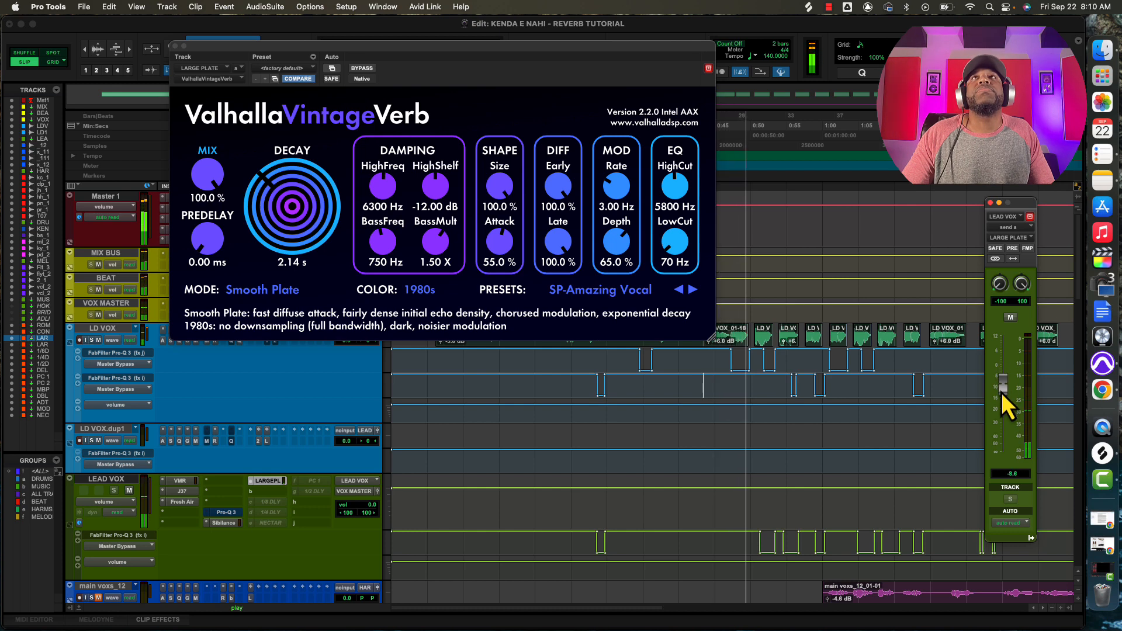
drag(1001, 392, 1003, 391)
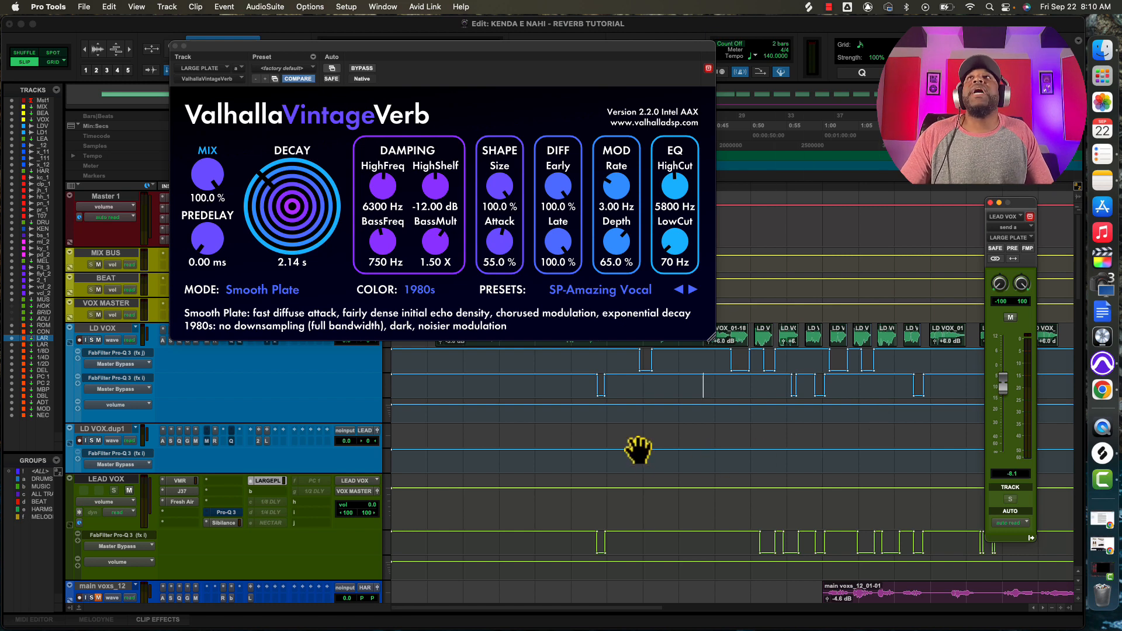
Set the plate reverb's decay time back to 4.28 s.
click(294, 262)
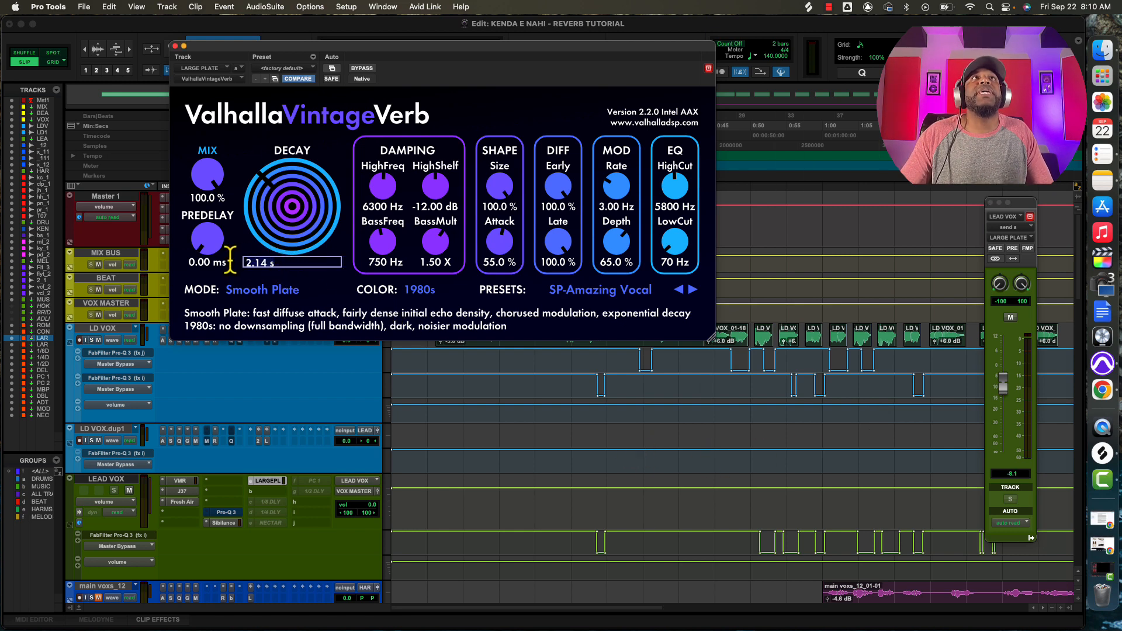
text(4.28)
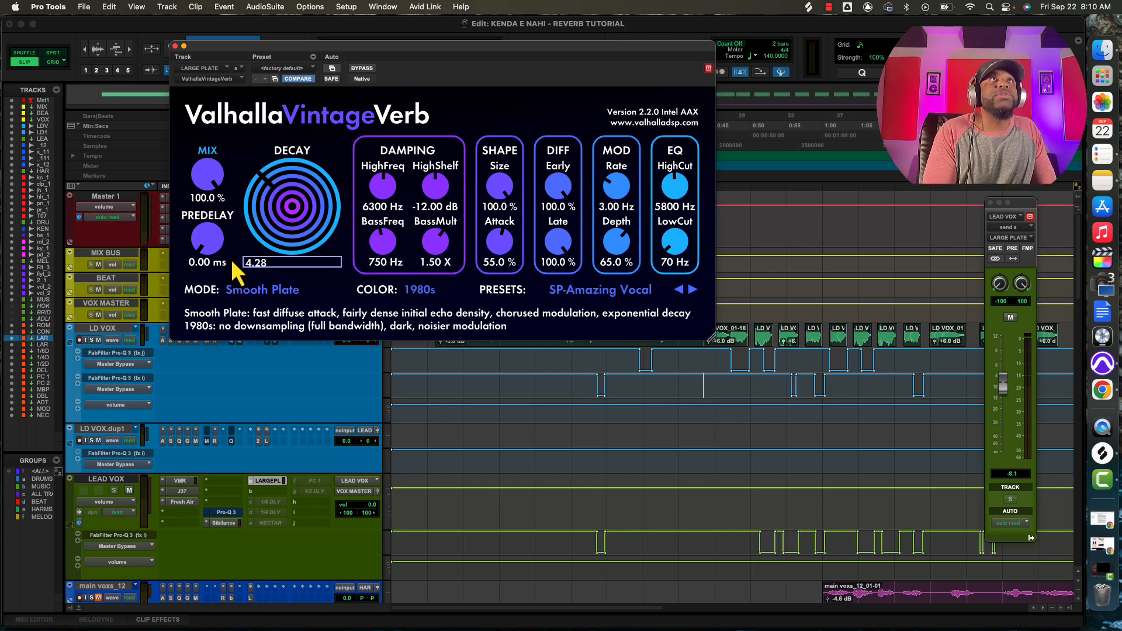
key(Return)
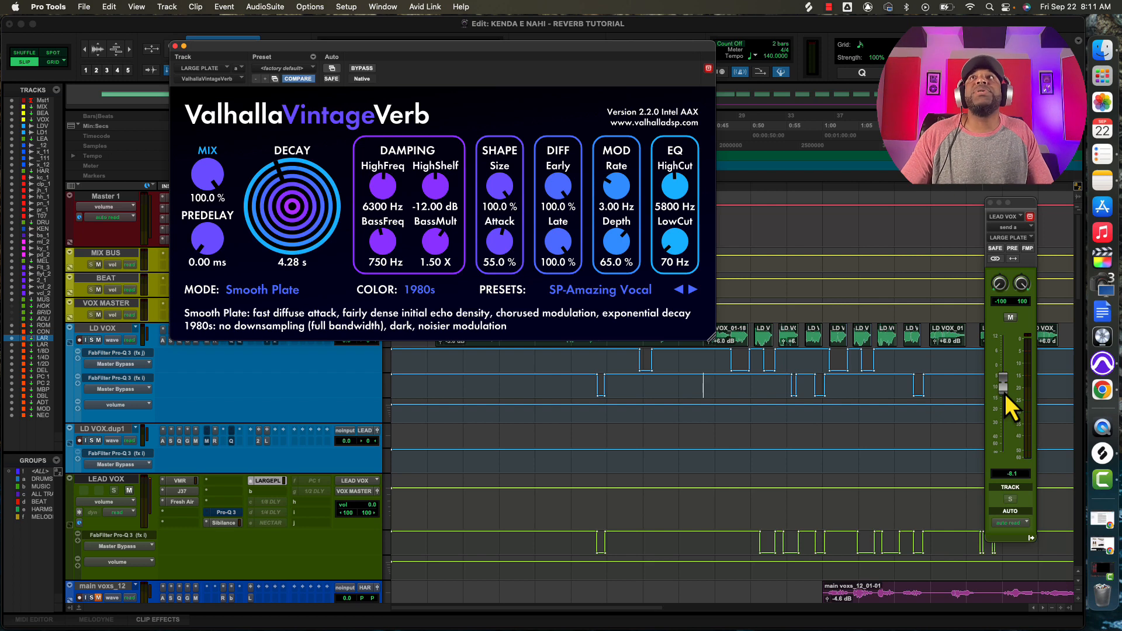
During playback, shorten the reverb decay to about 3.05 s and raise the LEAD VOX plate send to +2.1 dB.
key(space)
drag(1005, 394, 1003, 377)
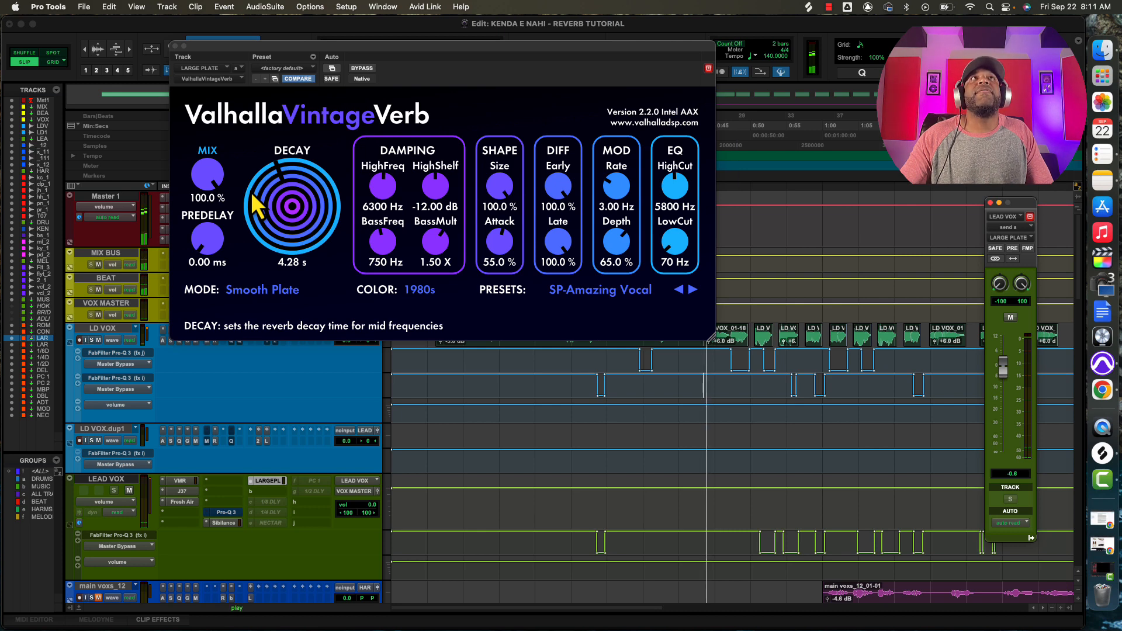
drag(250, 194, 248, 198)
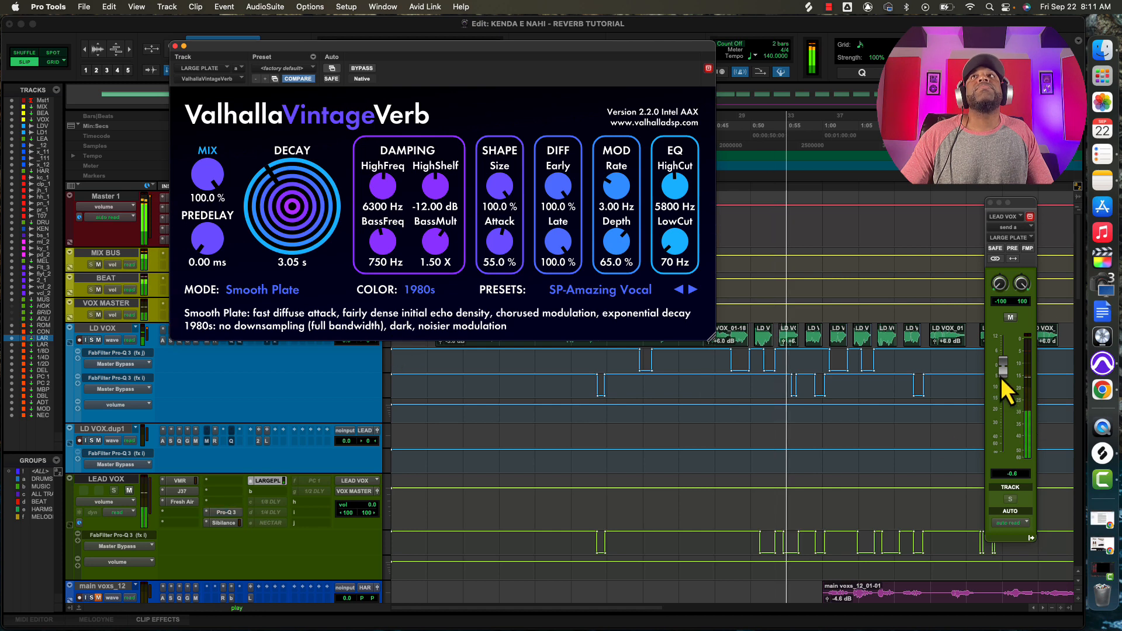
drag(1005, 381, 1003, 370)
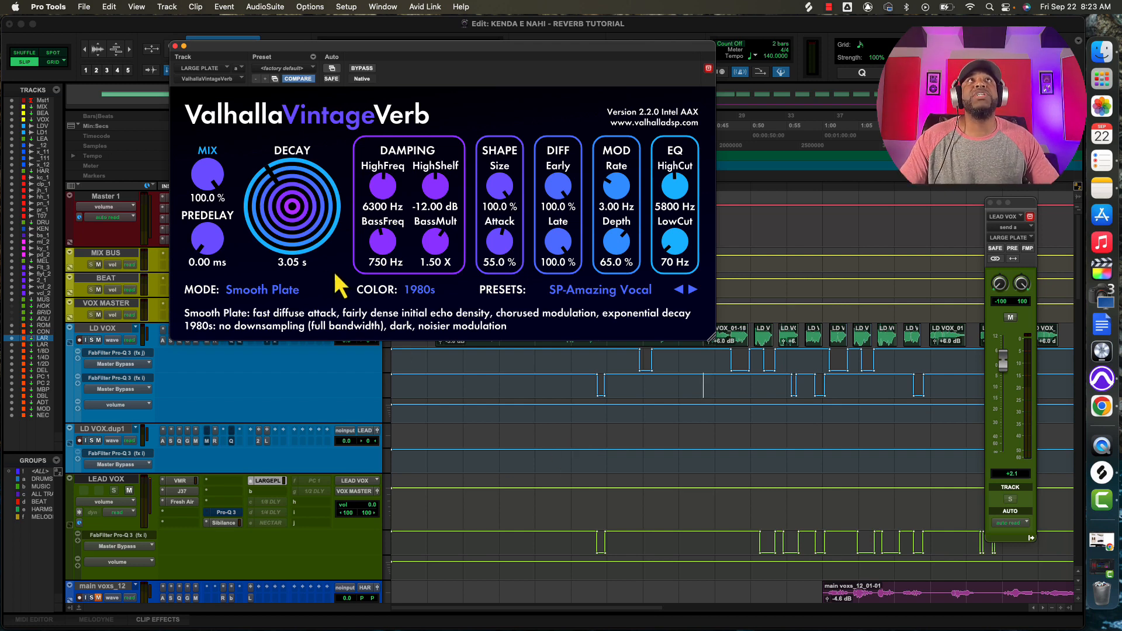
Set the reverb decay to 4.28 s and nudge it down to 4.23 s.
click(290, 262)
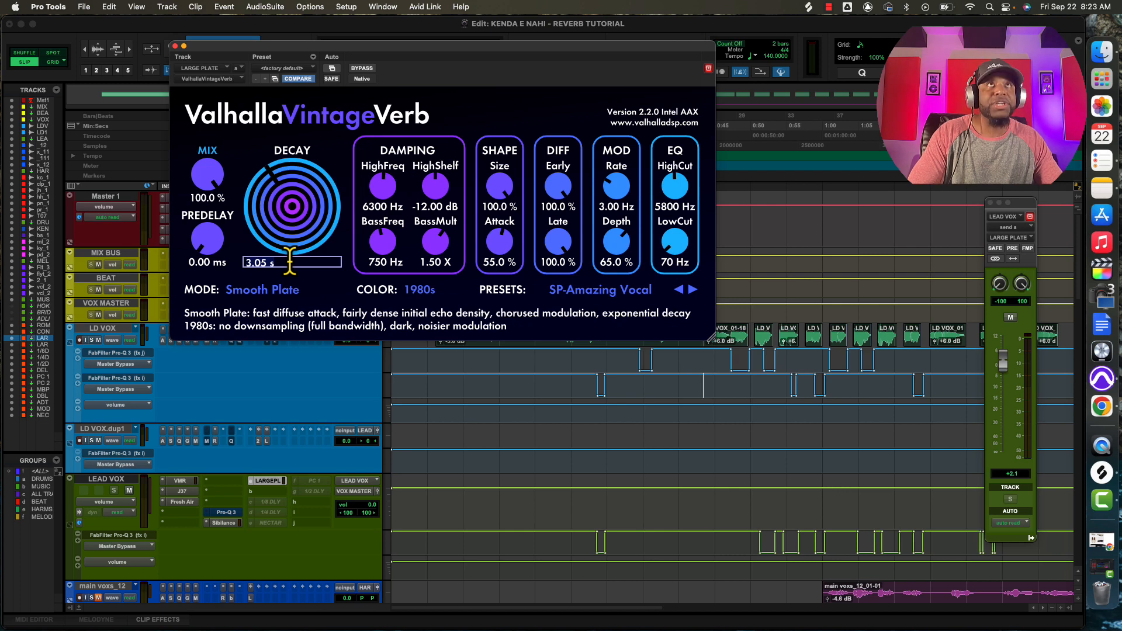
text(4.28)
key(Return)
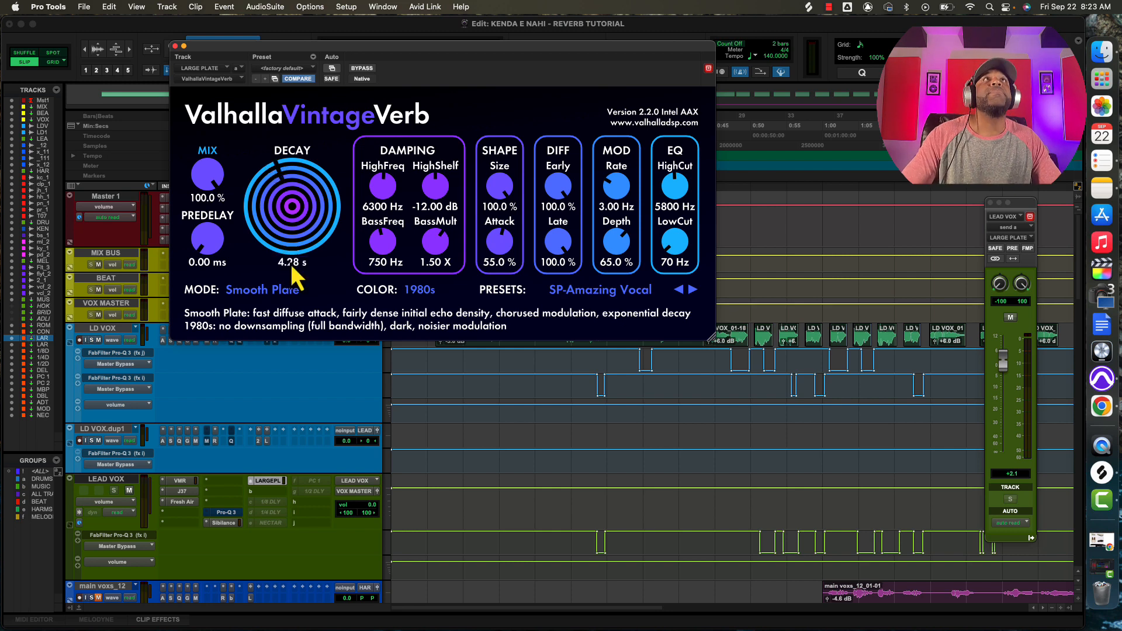
scroll(307, 249, down, 1)
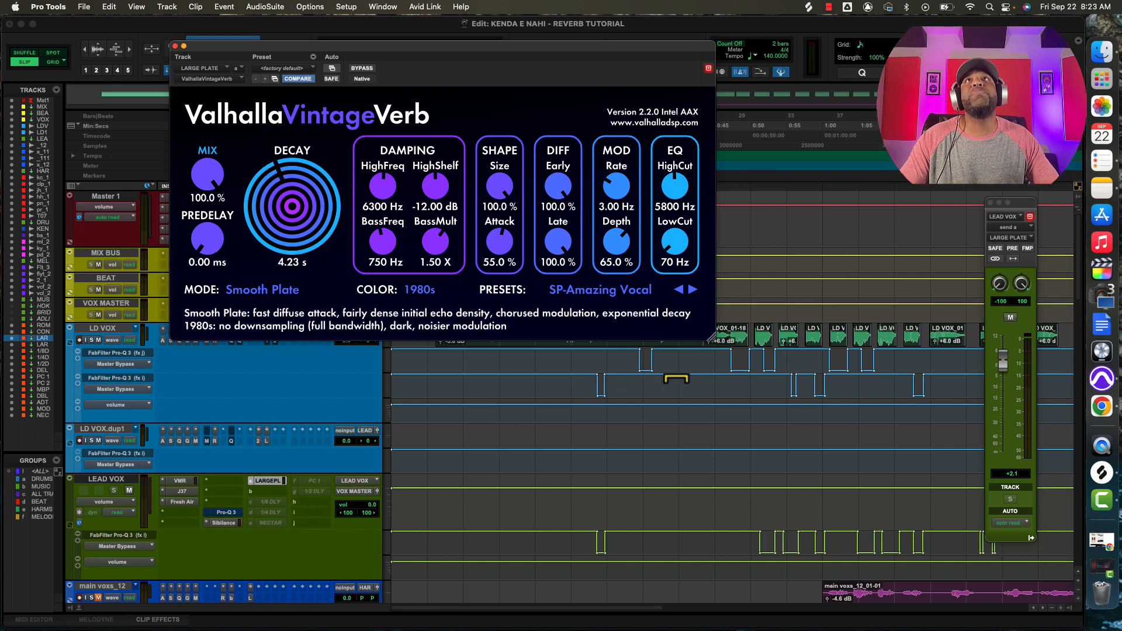
Play the lead vocal from near the start of the LD VOX_01-19 clip and lower its LARGE PLATE send to -3.8 dB.
click(707, 360)
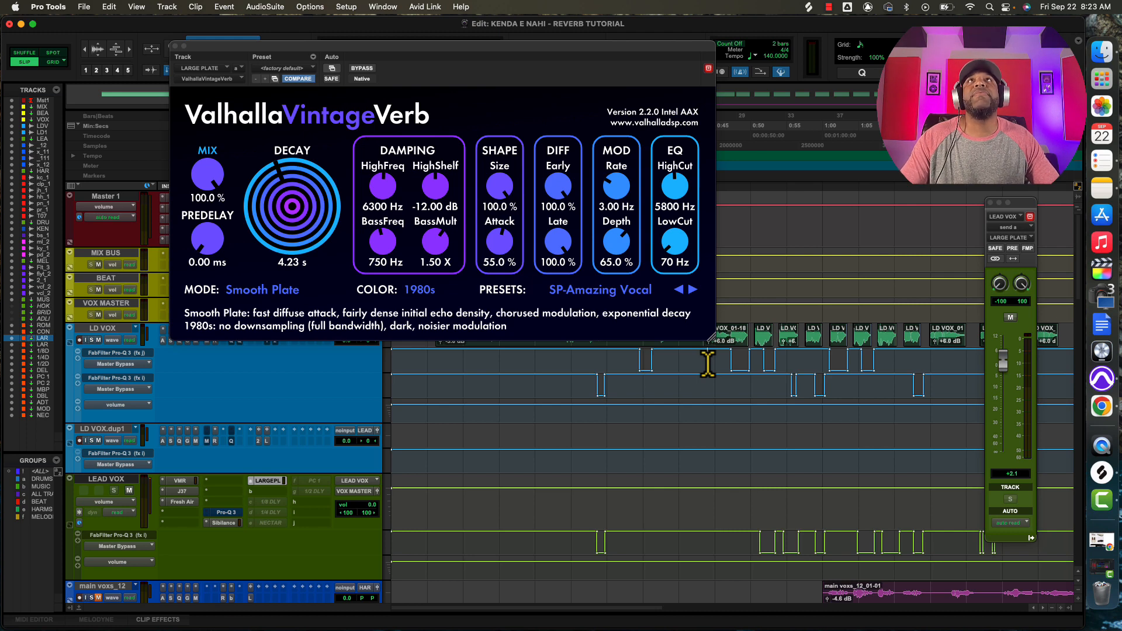
key(space)
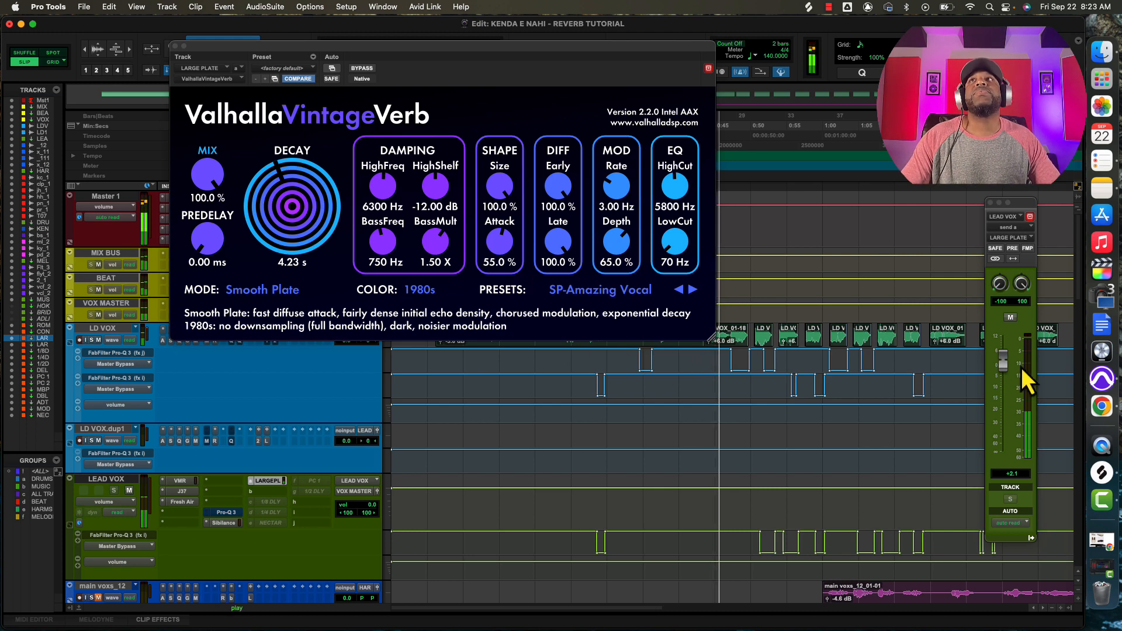
drag(1008, 362, 1006, 375)
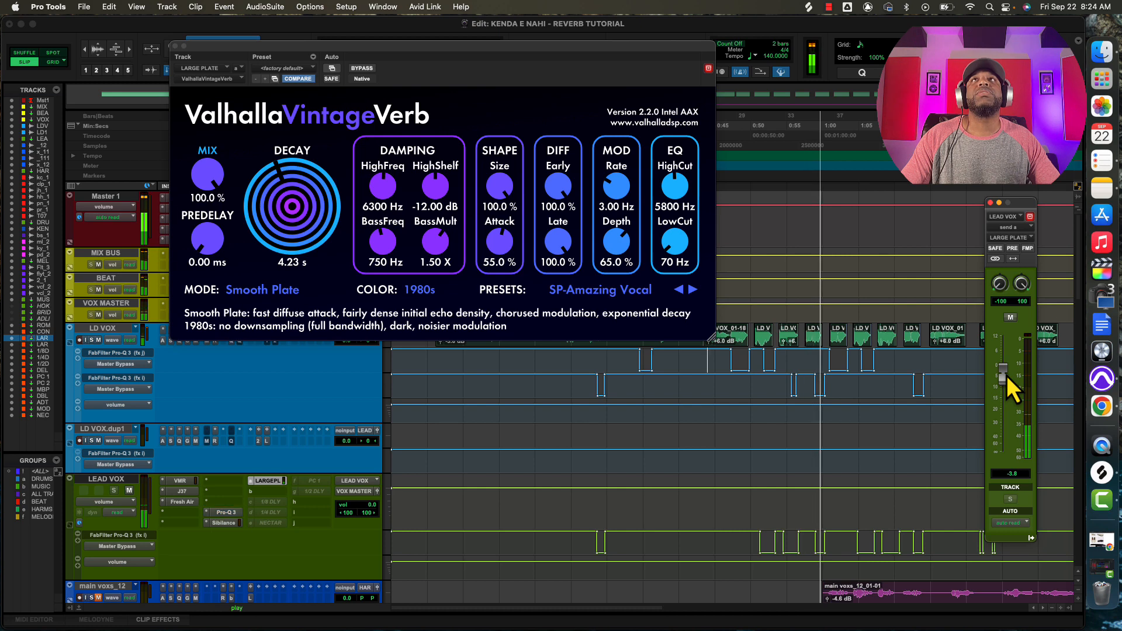
key(space)
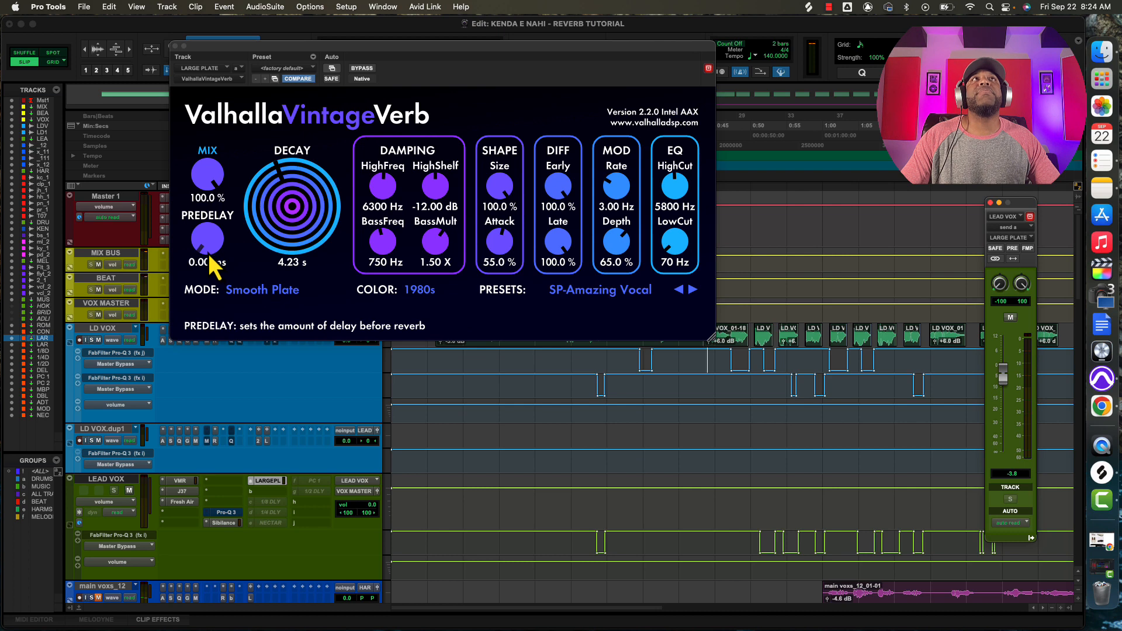
Raise the reverb's predelay to about 90 ms, and during playback increase it to about 224 ms and 350 ms.
drag(209, 257, 195, 183)
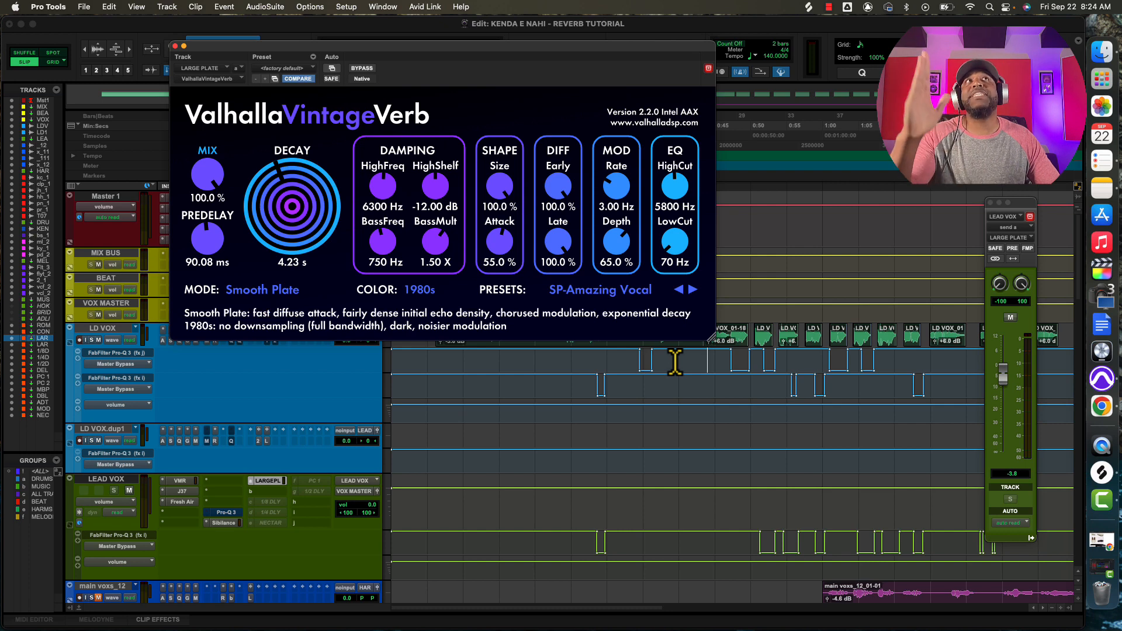
key(space)
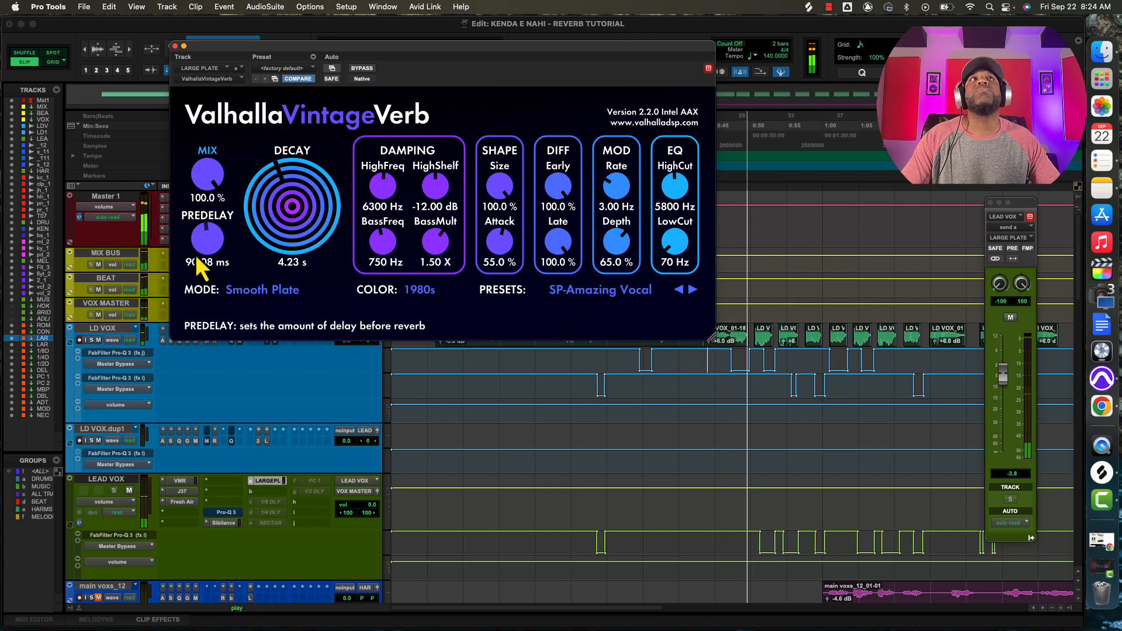
drag(200, 248, 202, 227)
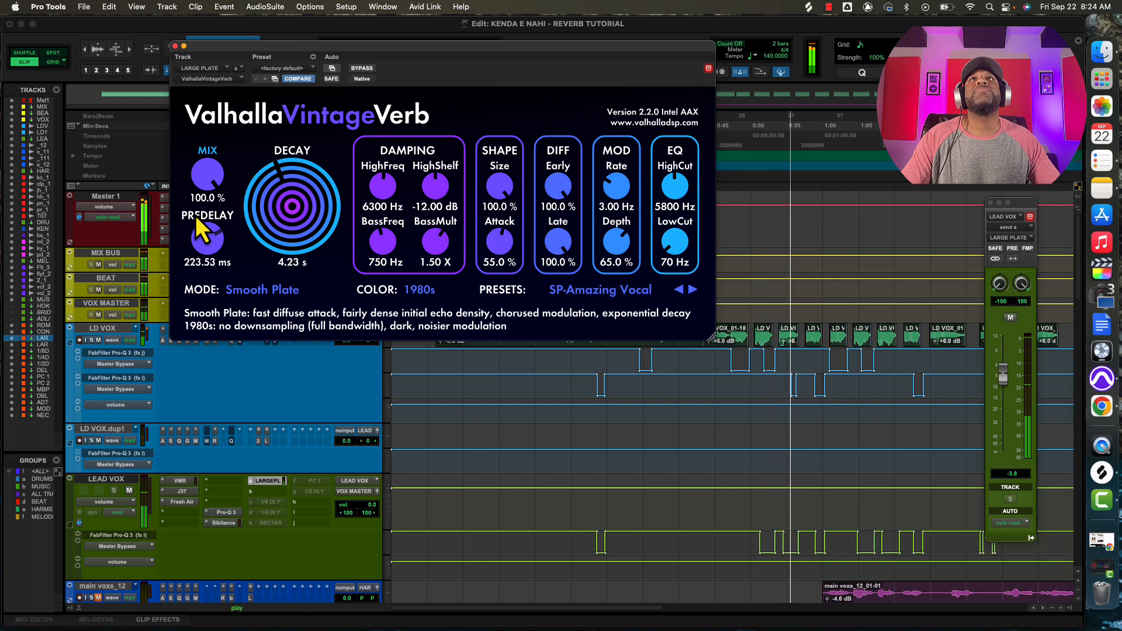
drag(202, 230, 192, 198)
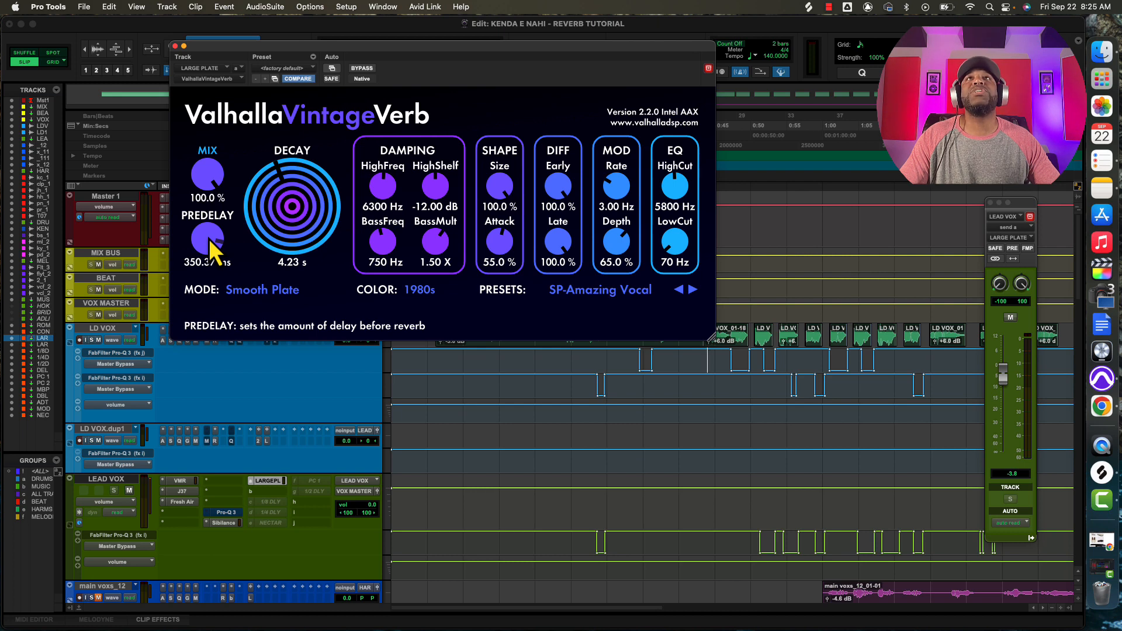
Compare predelay settings during playback by dropping the reverb's predelay to 0 ms and raising it again to roughly 350 ms.
key(space)
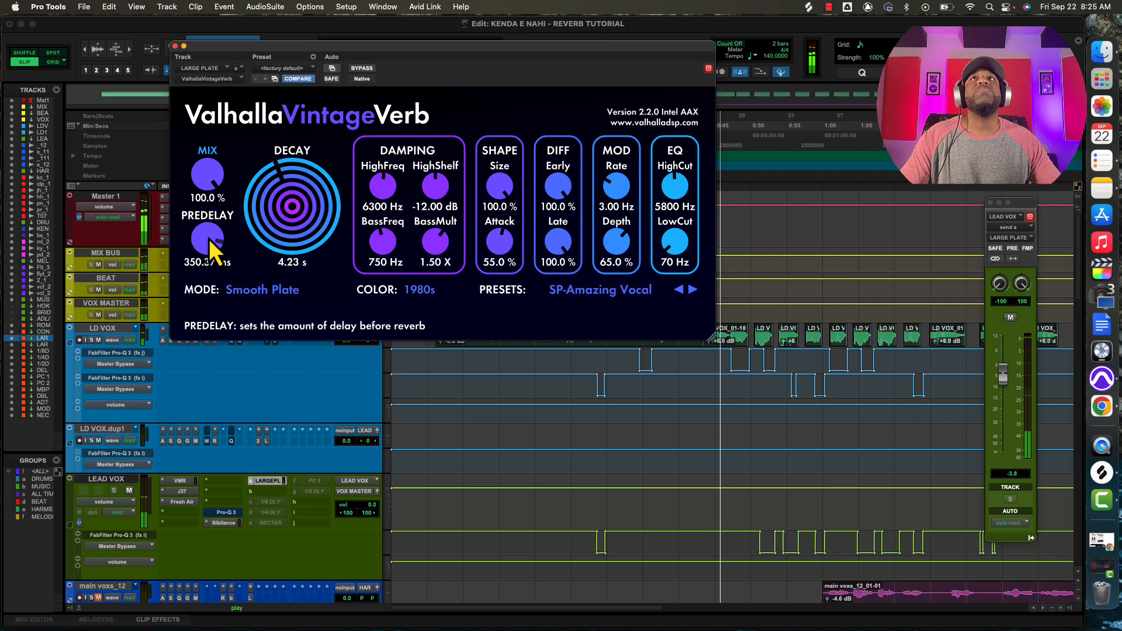
drag(209, 239, 220, 485)
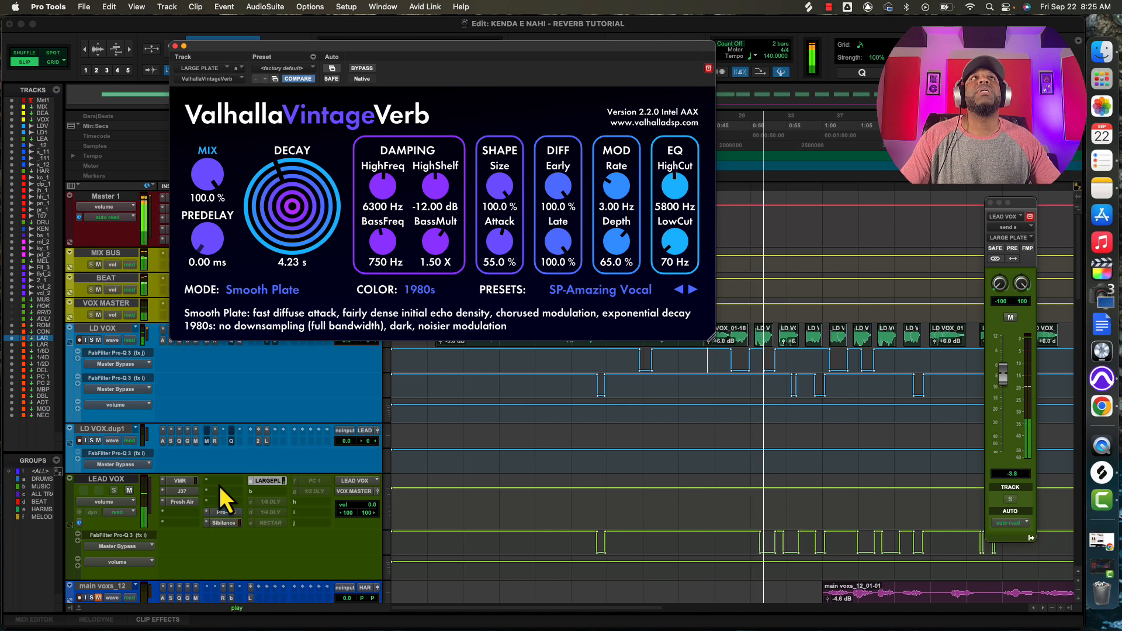
drag(205, 289, 197, 237)
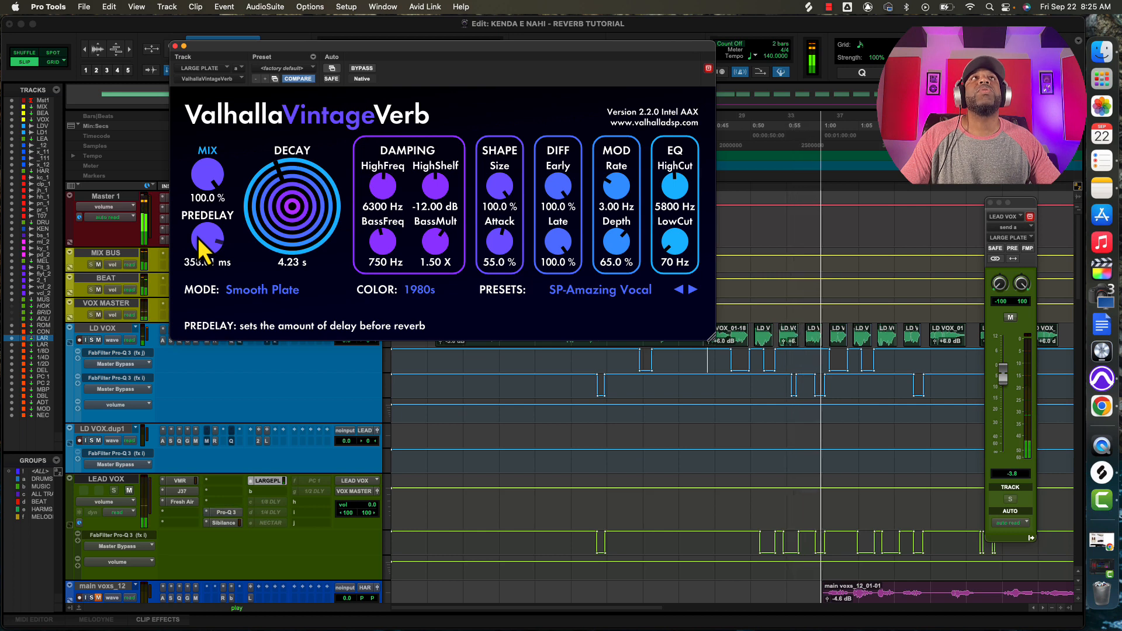
Compare the reverb with 0 ms and 500 ms predelay during lead vocal playback, and return the predelay to 0 ms.
drag(197, 237, 198, 441)
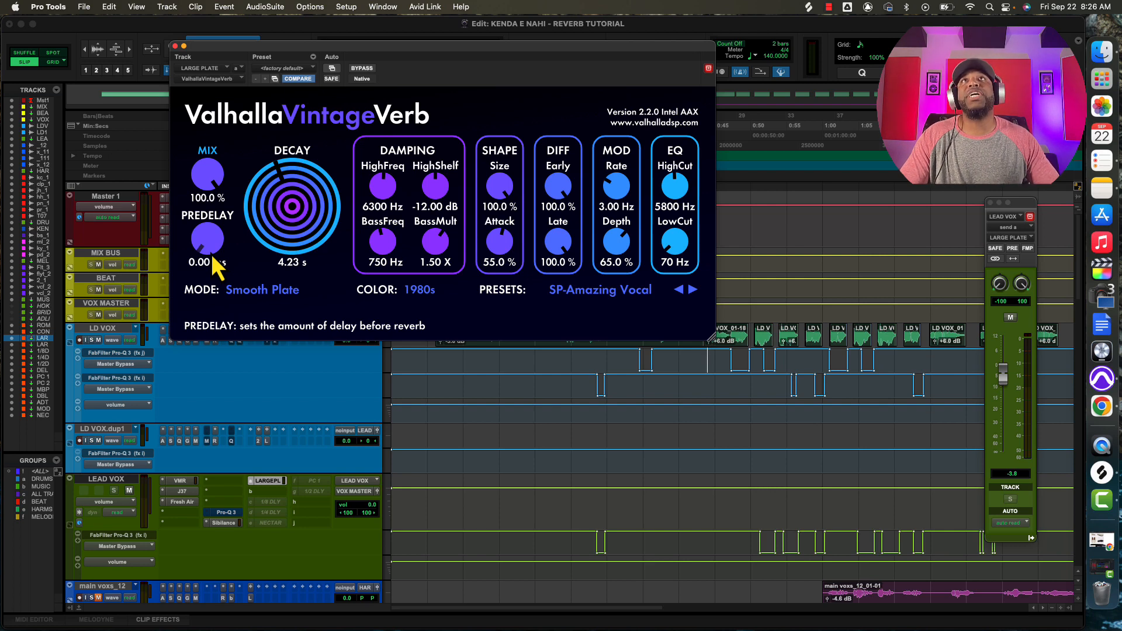
key(space)
drag(208, 240, 176, 109)
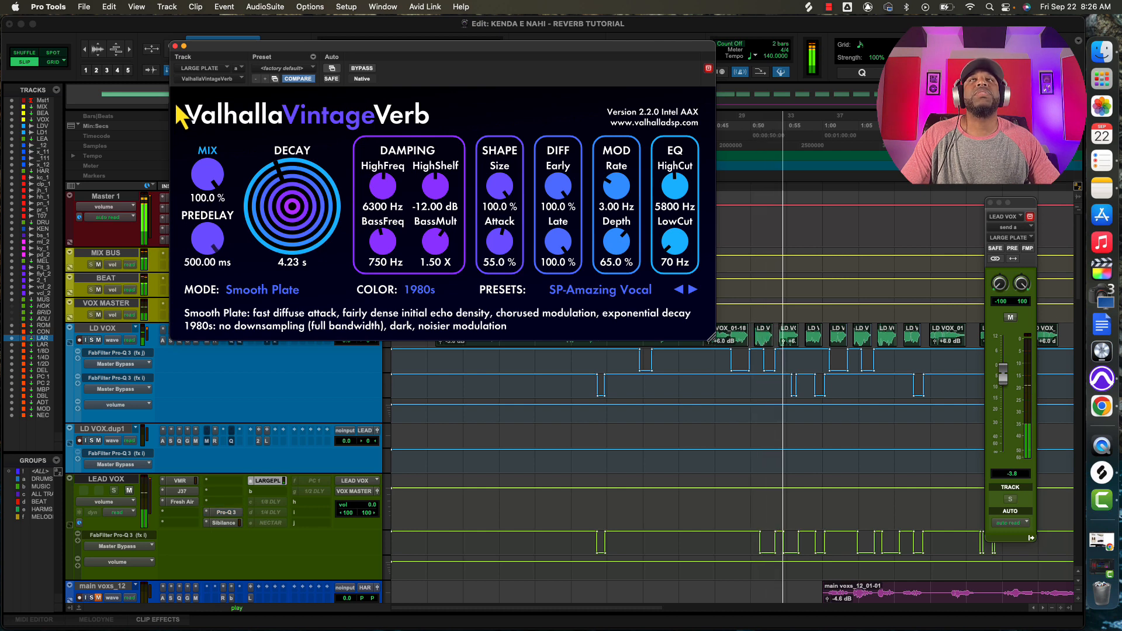
drag(176, 108, 186, 283)
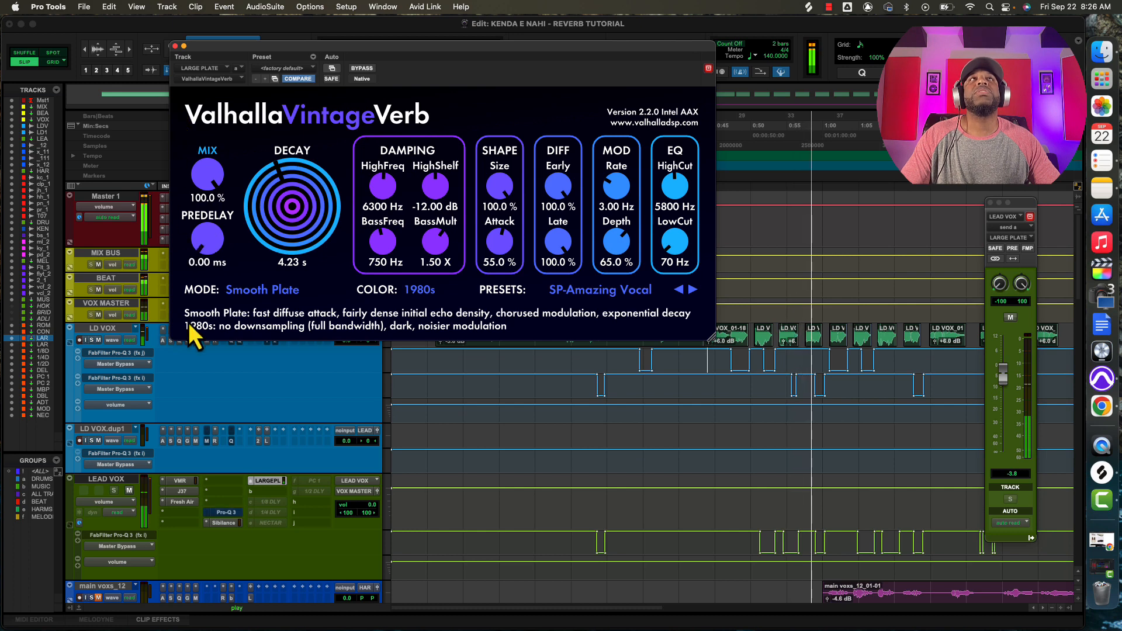
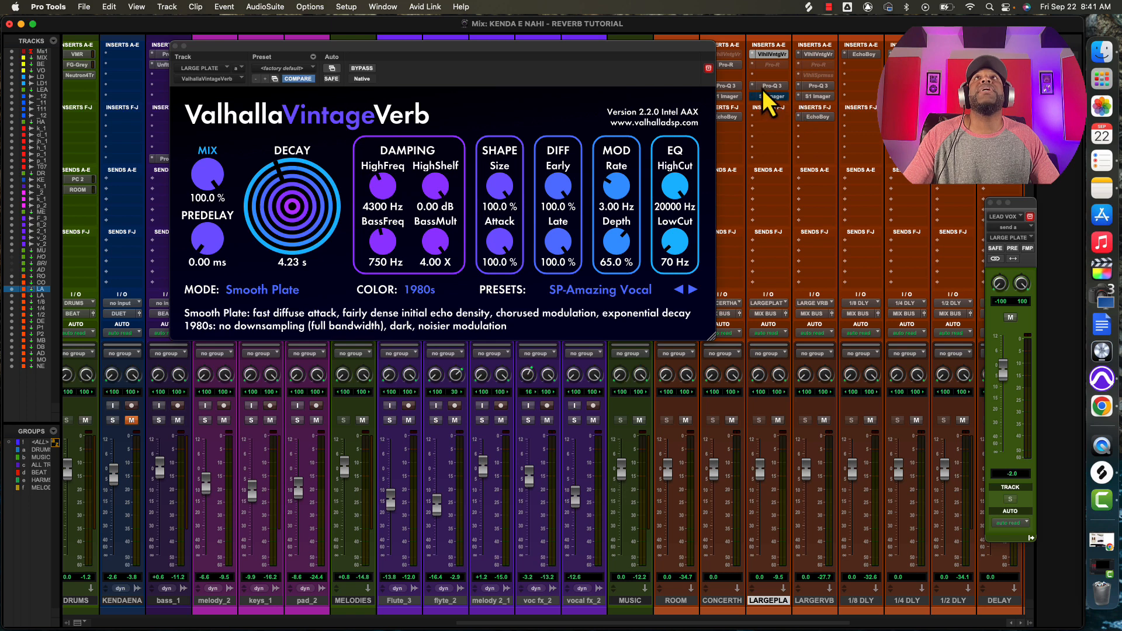
Add a high shelf in the LARGE PLATE channel's Pro-Q 3 and raise it to about +5.25 dB near 4.9 kHz during playback.
click(772, 86)
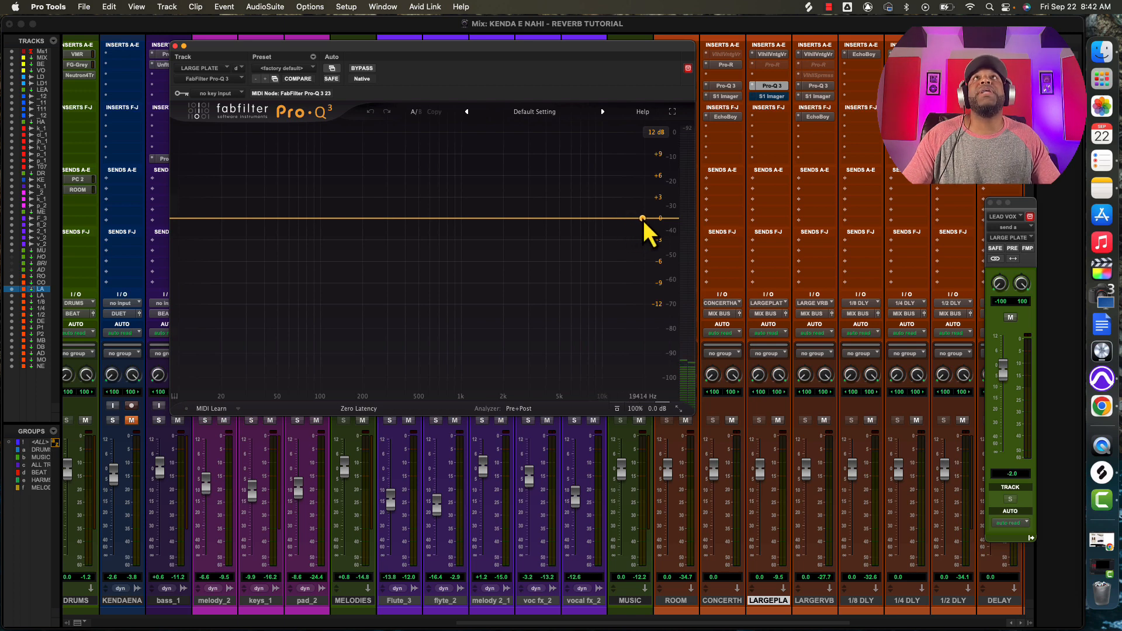
drag(652, 225, 642, 228)
scroll(639, 226, up, 3)
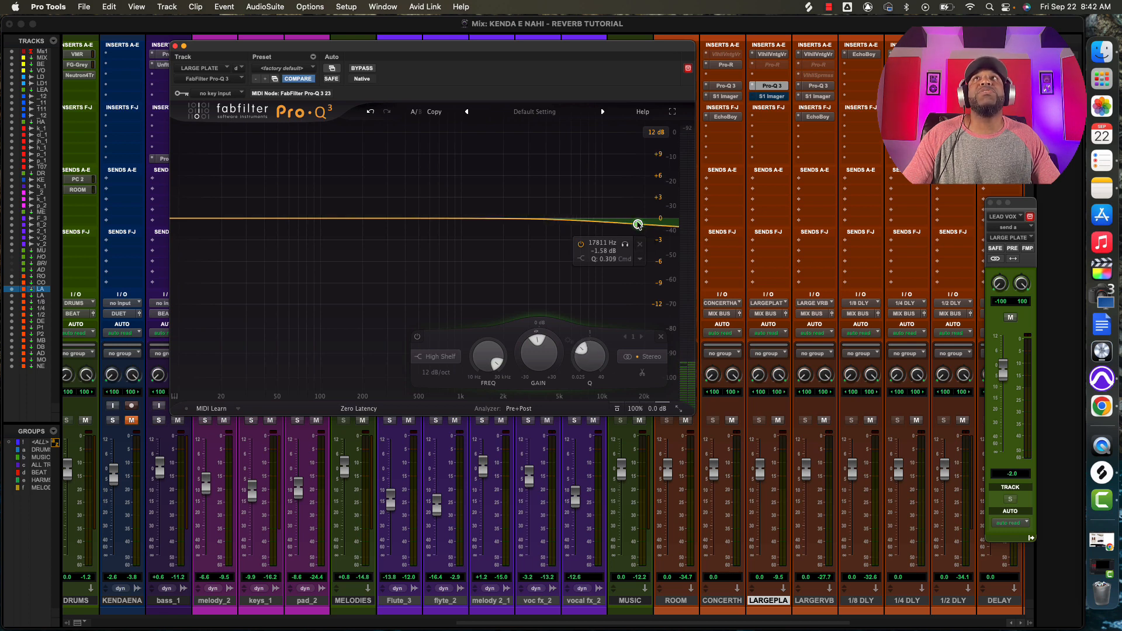
key(space)
drag(637, 224, 560, 175)
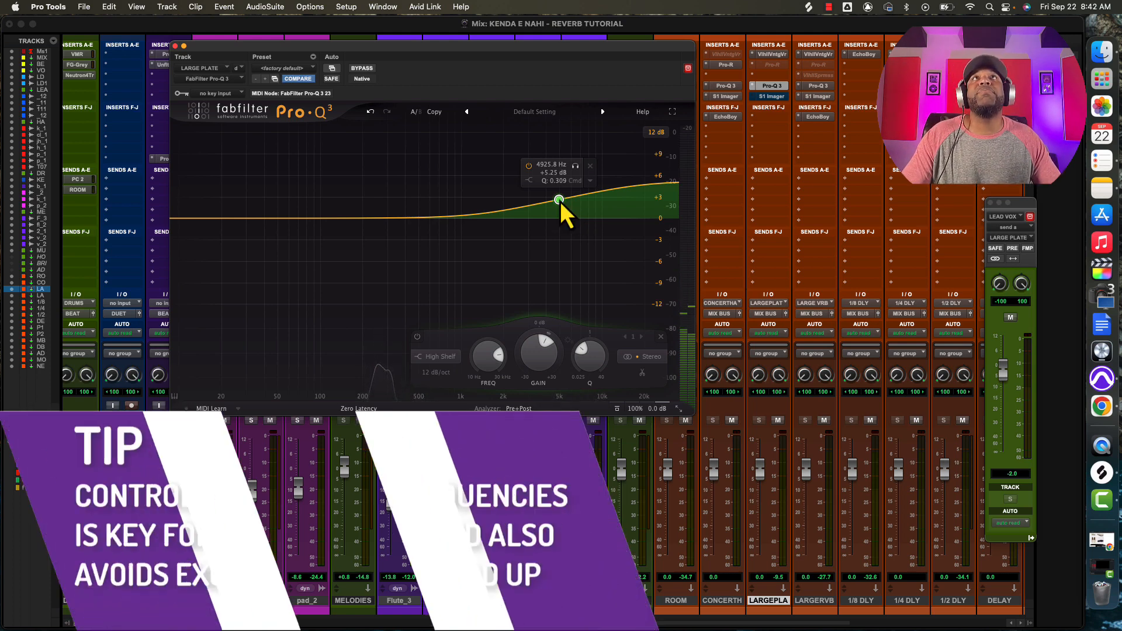
Lower the high shelf to about +4 dB near 5.2 kHz, flatten it to roughly 0 dB, and close the equalizer.
drag(560, 201, 563, 211)
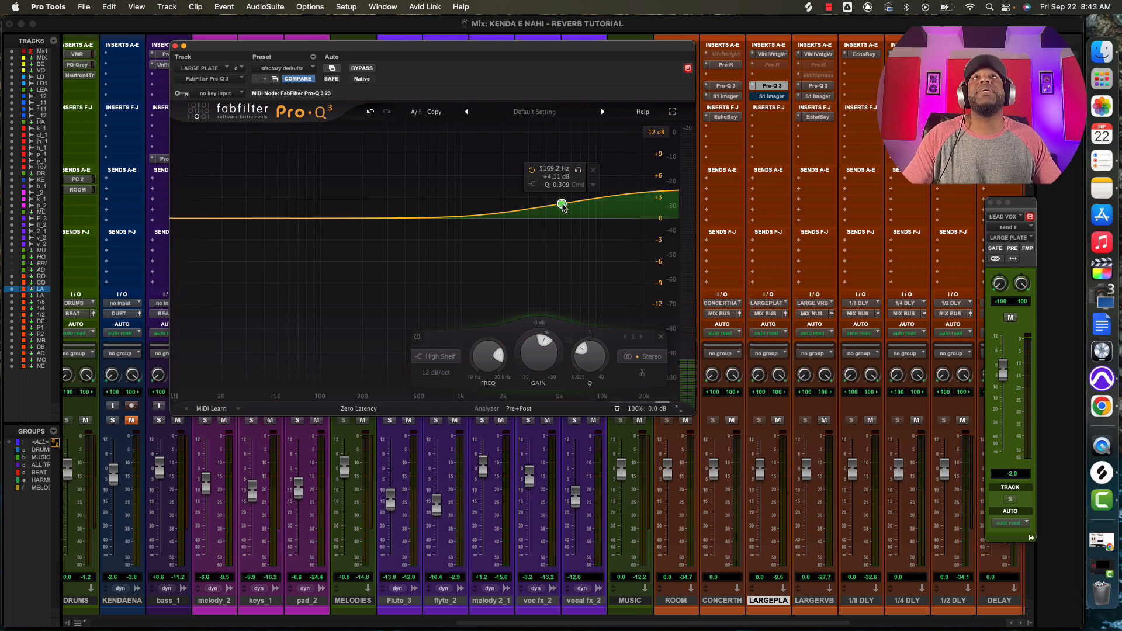
drag(562, 204, 570, 217)
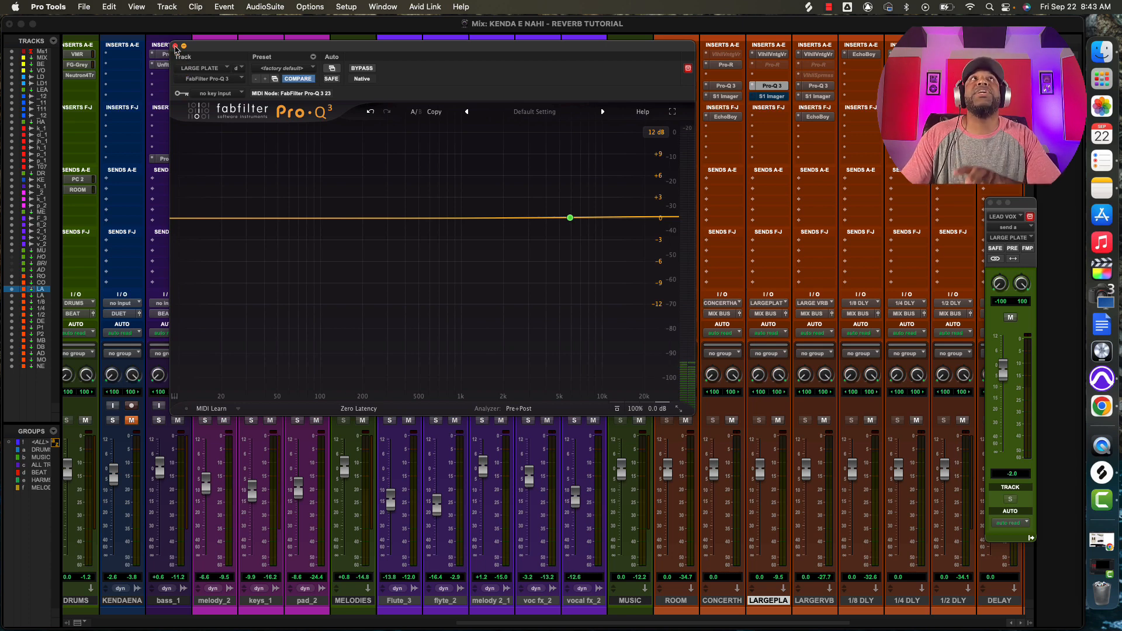
click(175, 46)
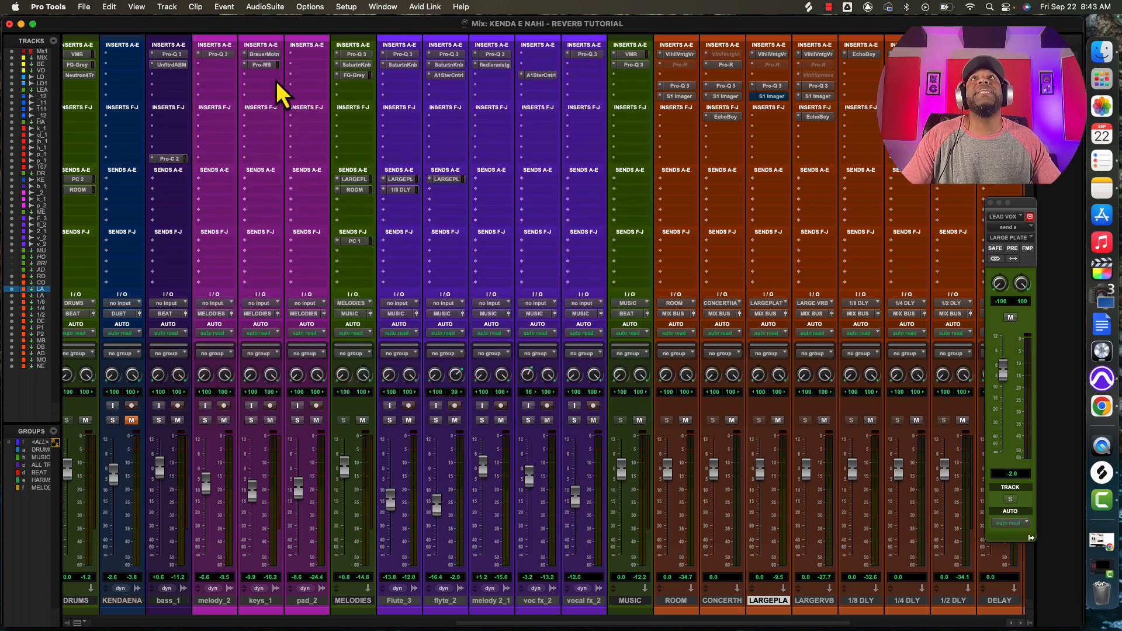
Reopen the LARGE PLATE reverb, play the vocal from the Edit window, and raise the LEAD VOX send to +5.0 dB.
click(772, 54)
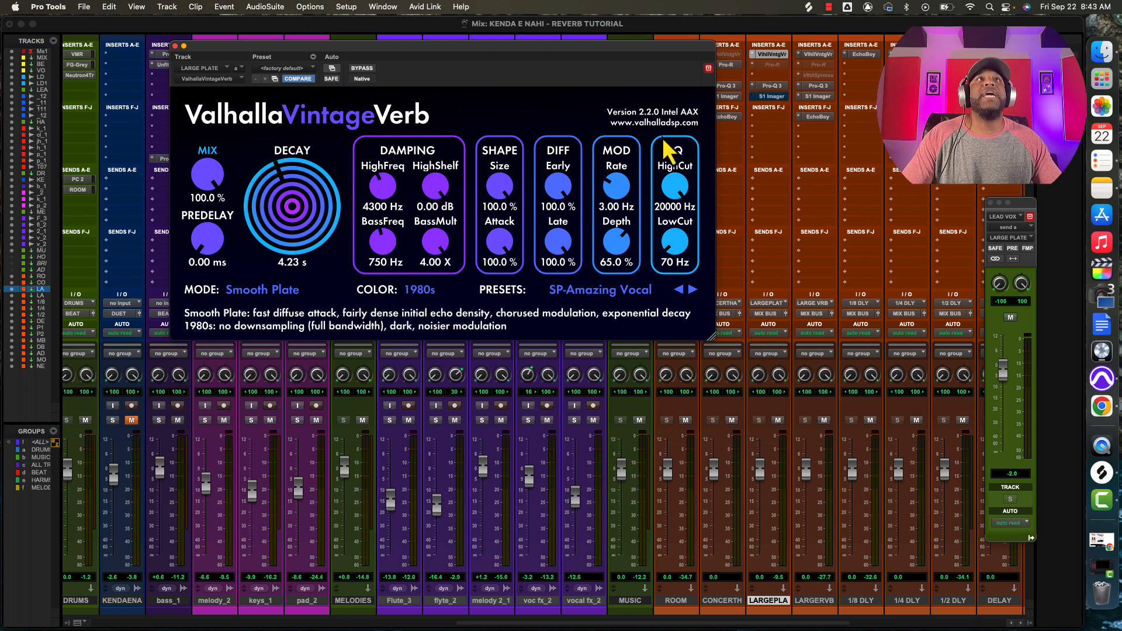
key(super+equal)
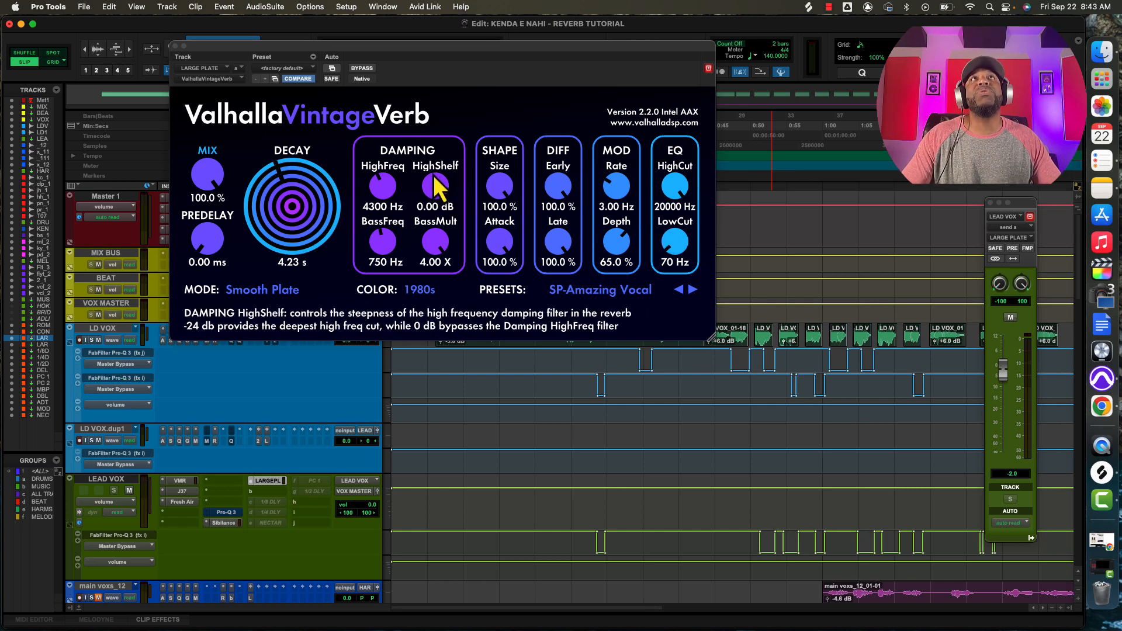
key(space)
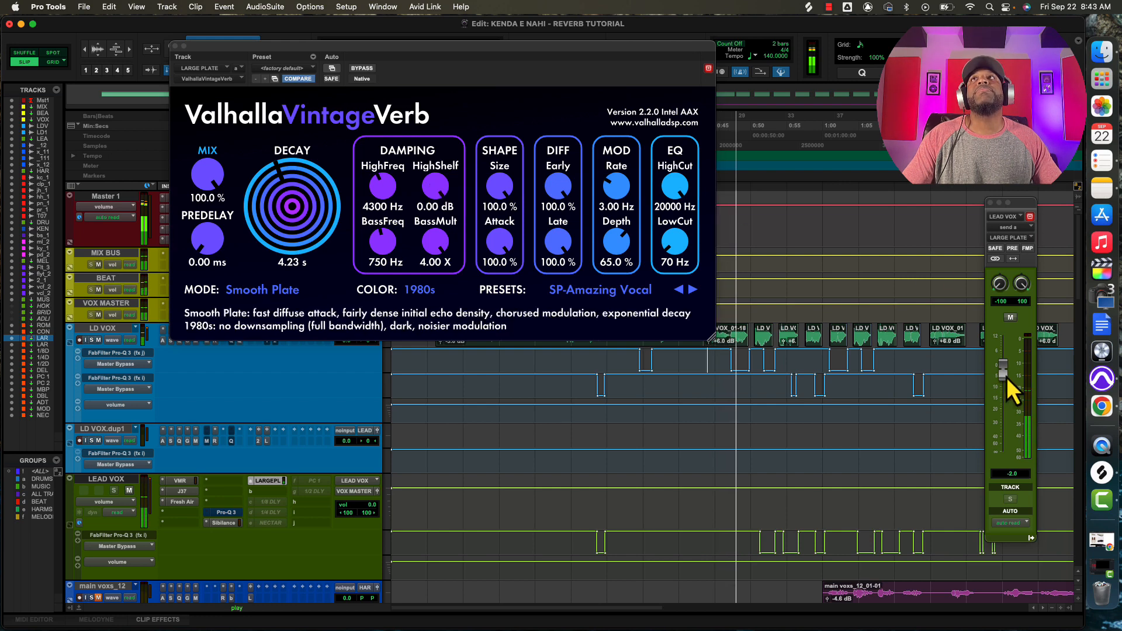
drag(1004, 373, 1004, 359)
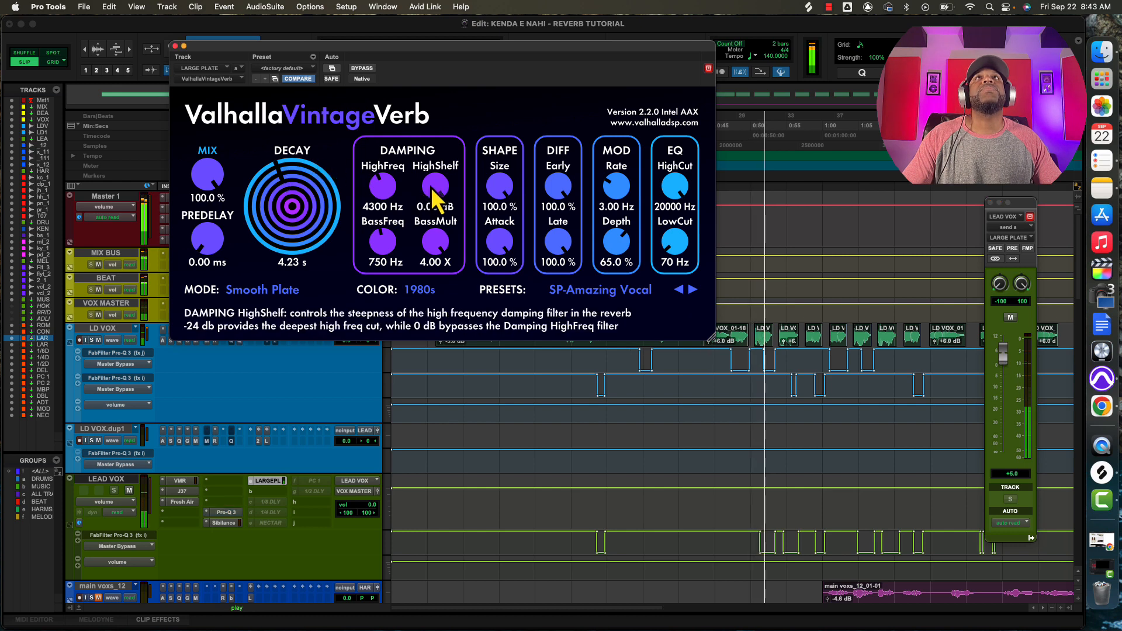
Compare the damping HighShelf at -24 dB, 0 dB and -8.57 dB while playing the lead vocal.
drag(433, 190, 415, 342)
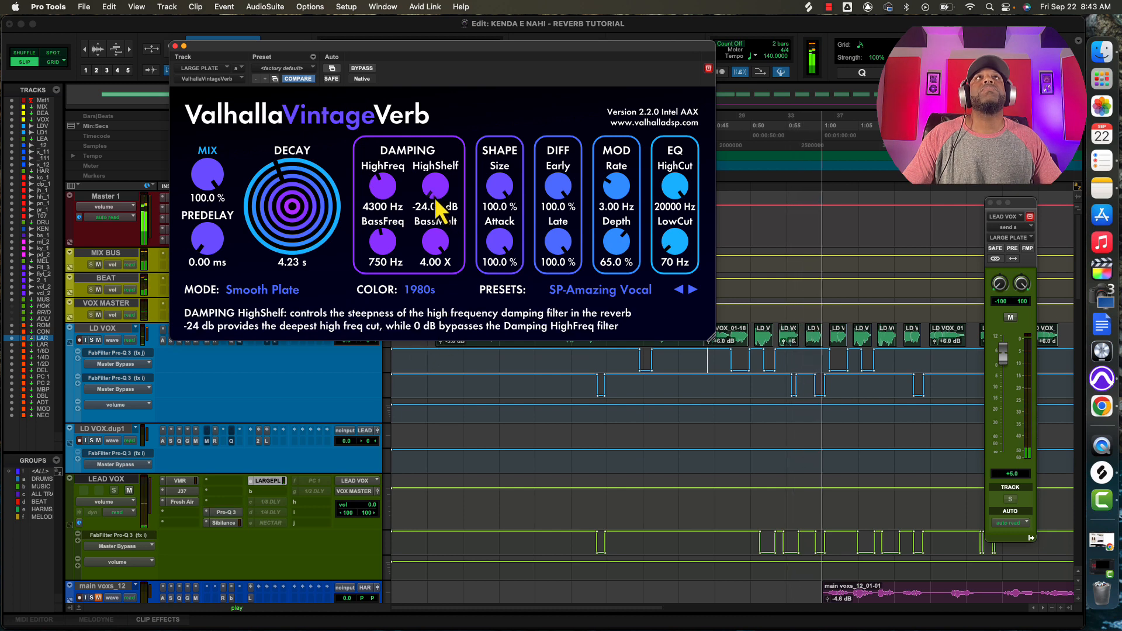
key(space)
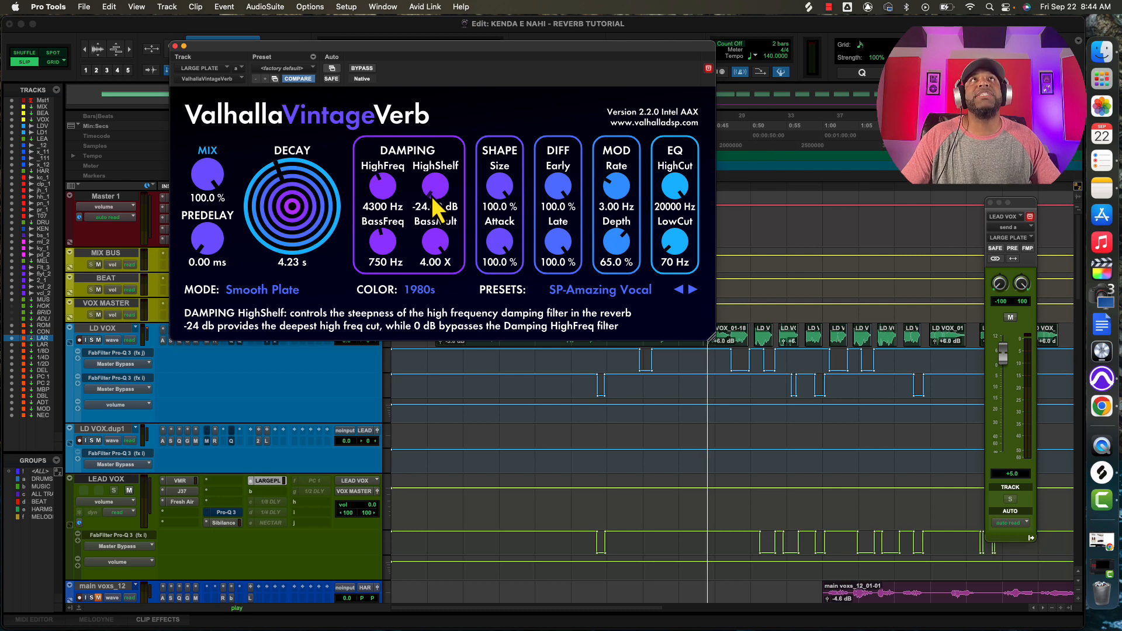
drag(436, 206, 426, 153)
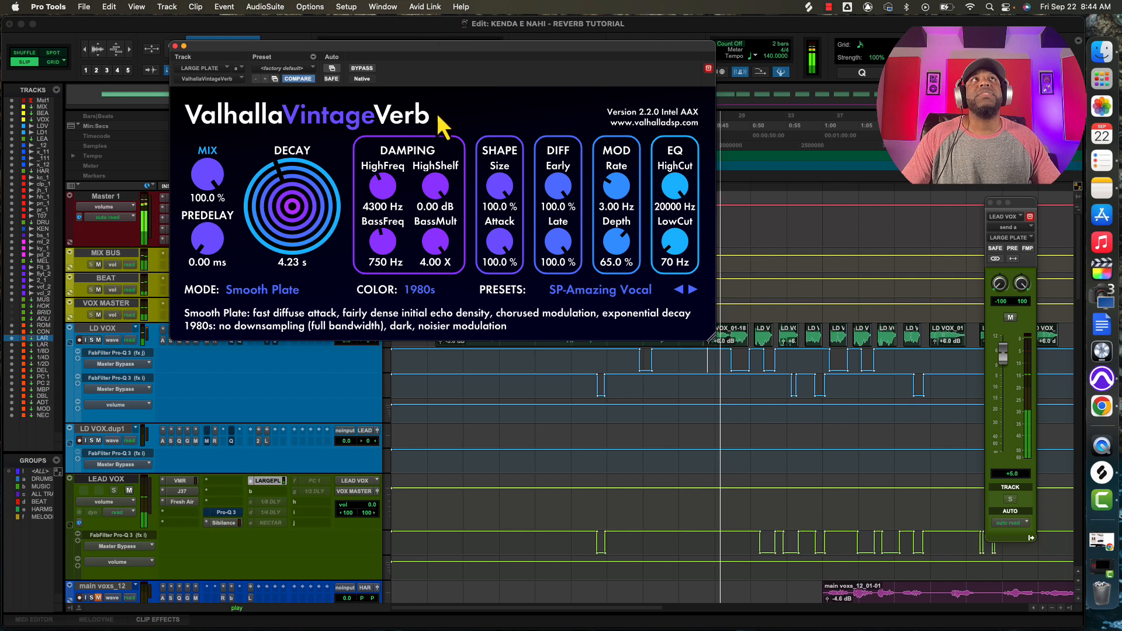
mouse_move(433, 196)
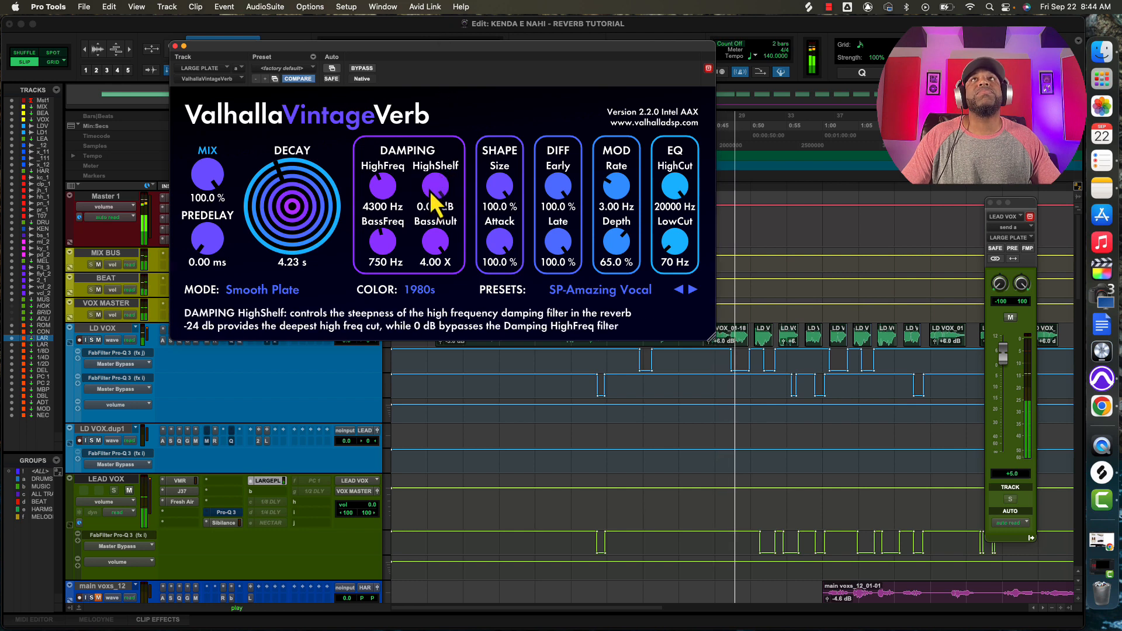
drag(429, 194, 428, 245)
key(space)
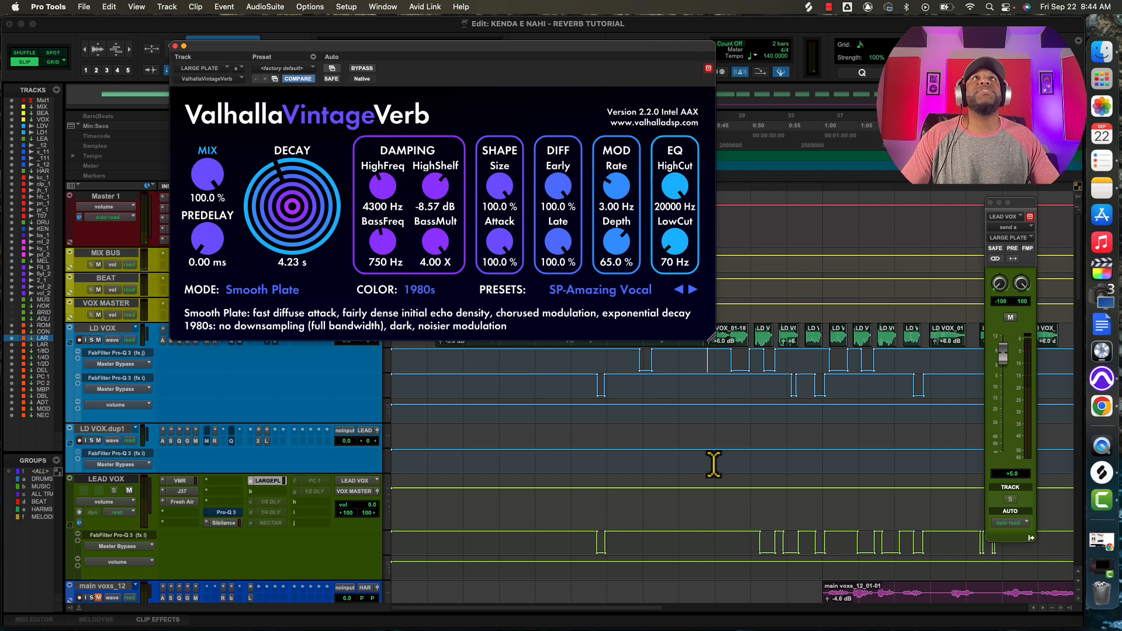
During playback, lower the damping HighShelf to about -19 dB and -24 dB, and return it to 0 dB.
mouse_move(440, 193)
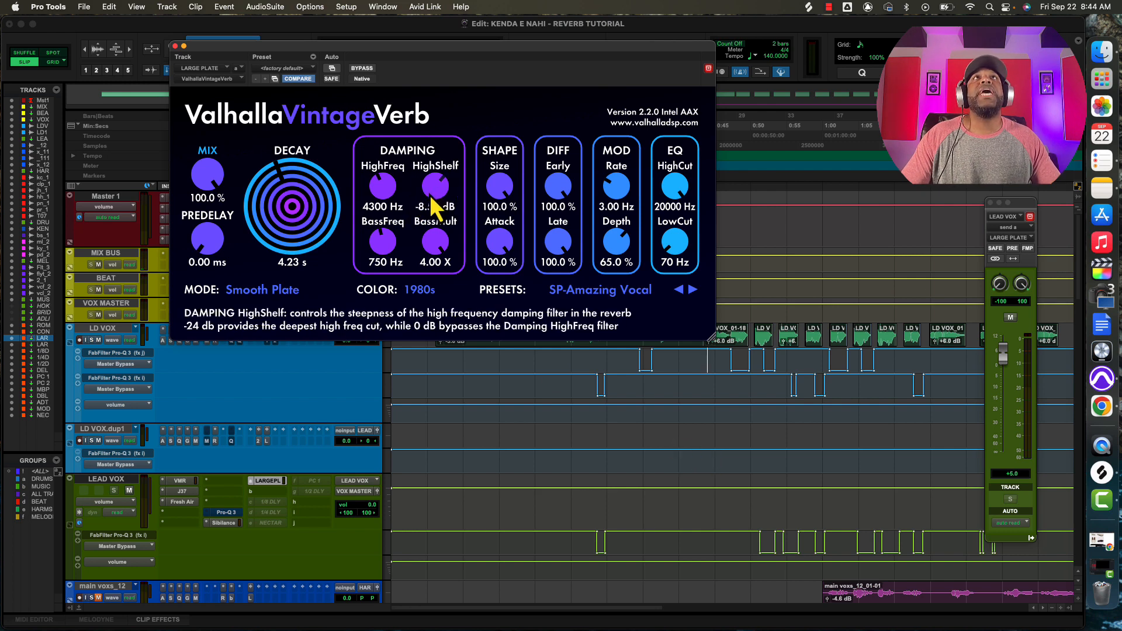
key(space)
drag(435, 200, 429, 269)
mouse_move(436, 256)
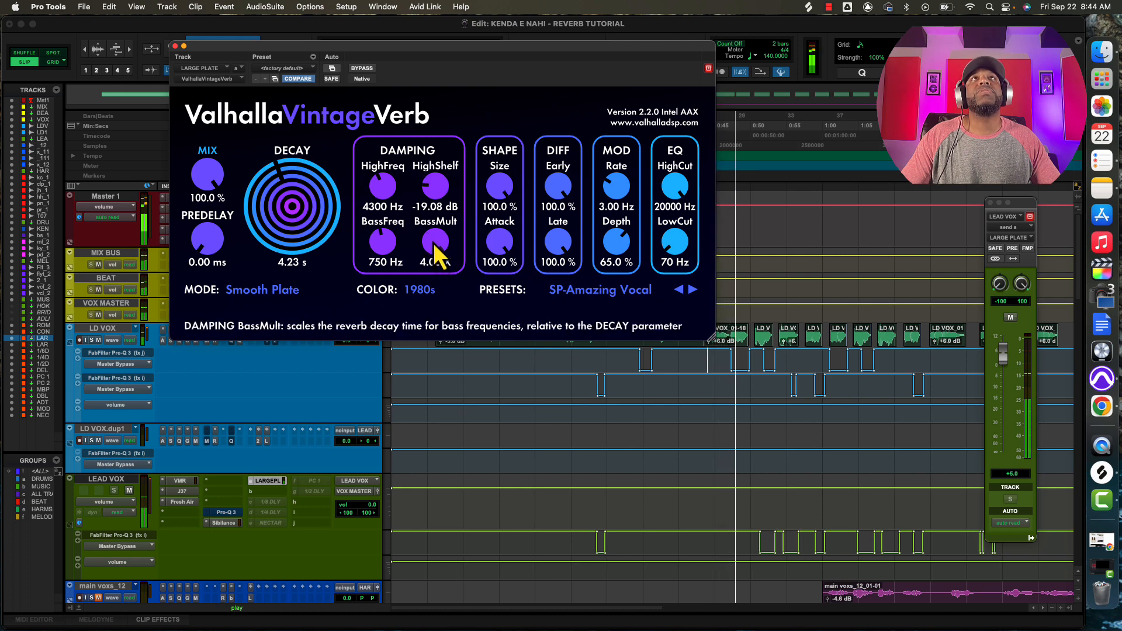
mouse_move(442, 193)
drag(437, 201, 426, 244)
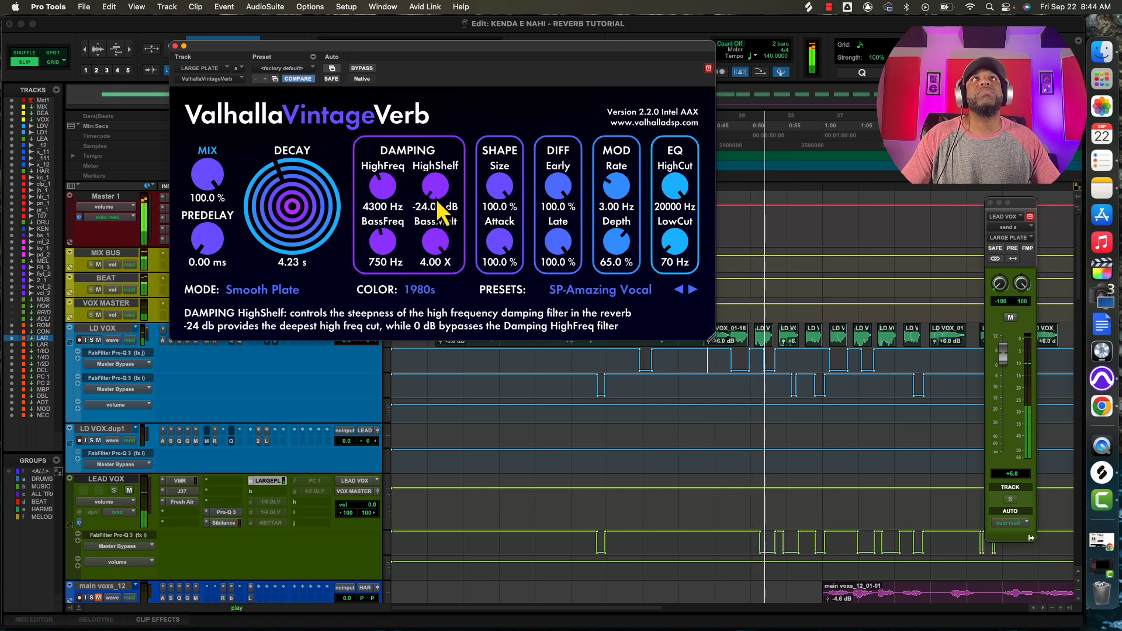
drag(437, 201, 403, 10)
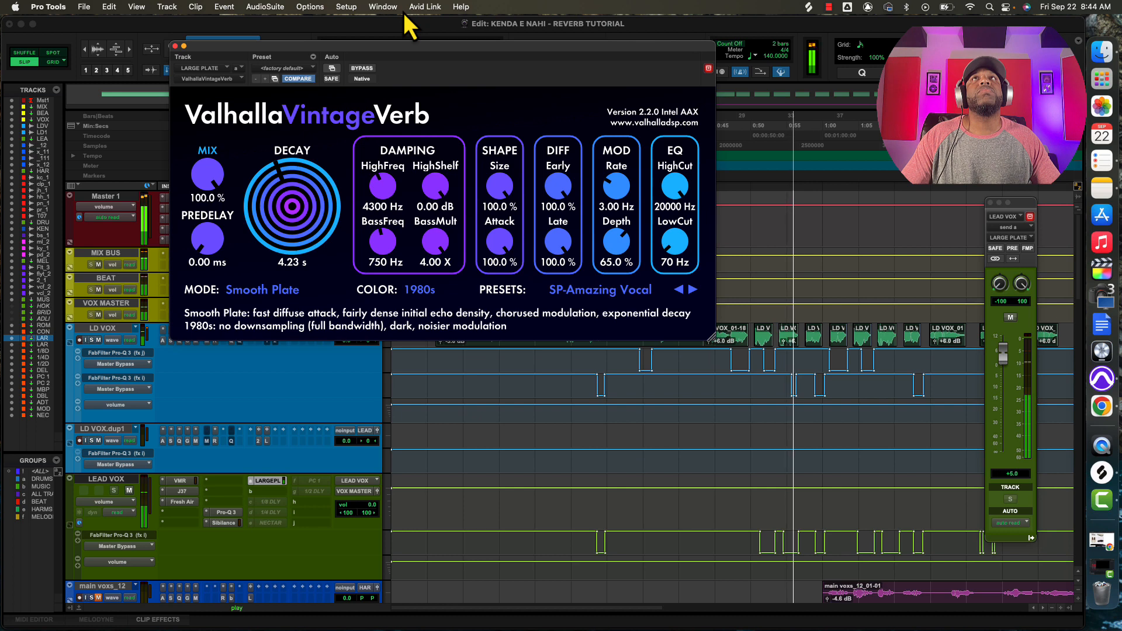
Replay the vocal and alternate the damping BassMult between 0.25 X and 4.00 X, ending at 0.25 X.
key(space)
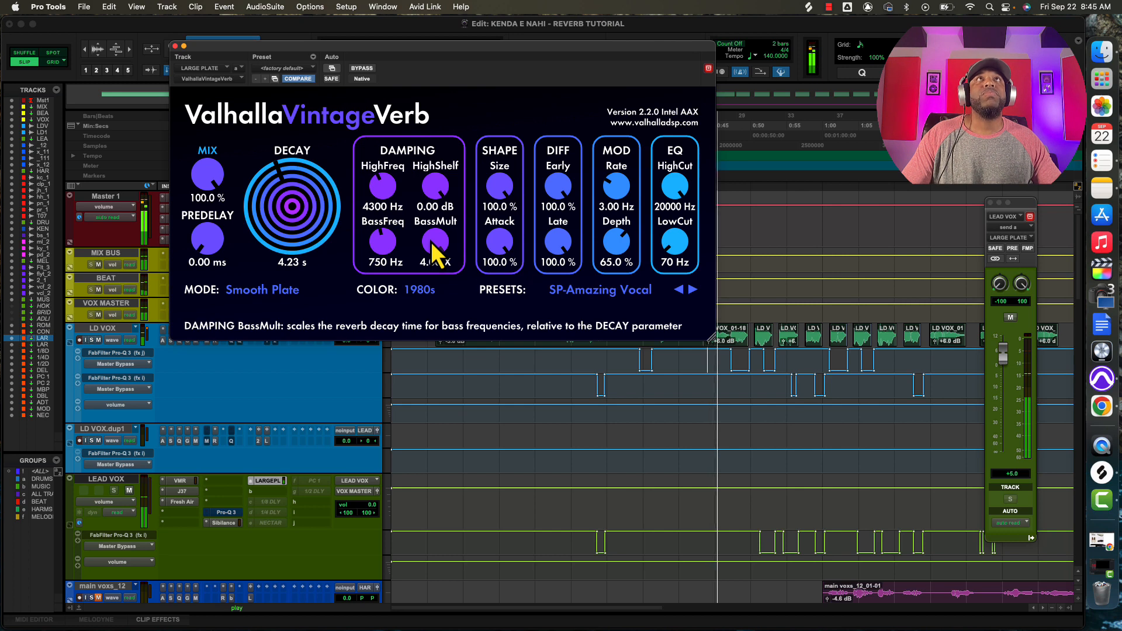
drag(432, 241, 415, 413)
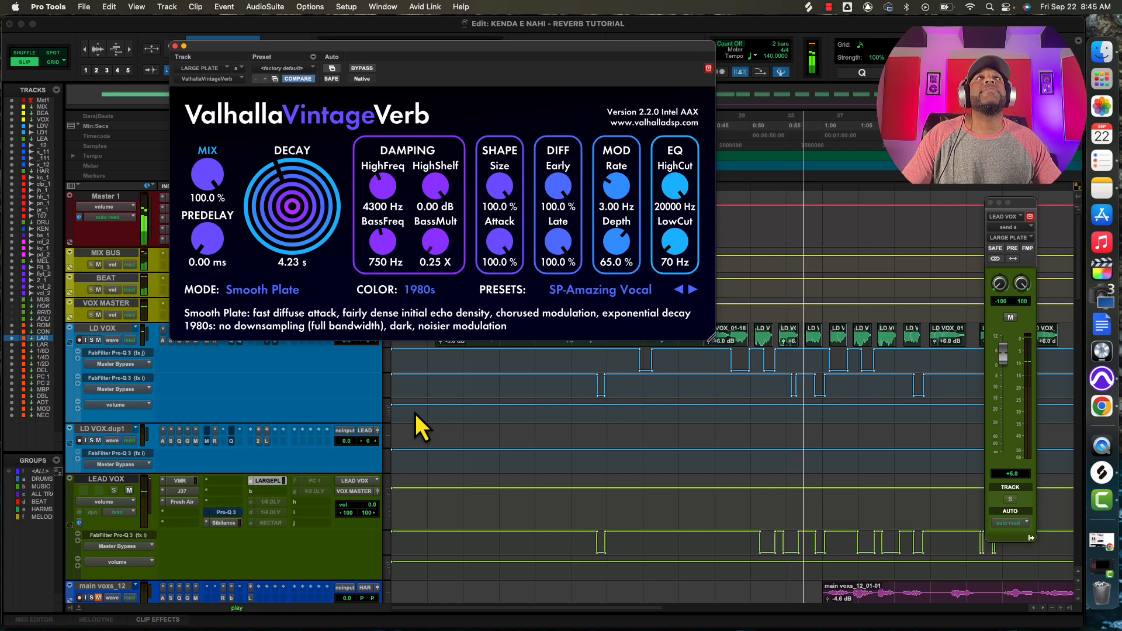
drag(415, 412, 417, 51)
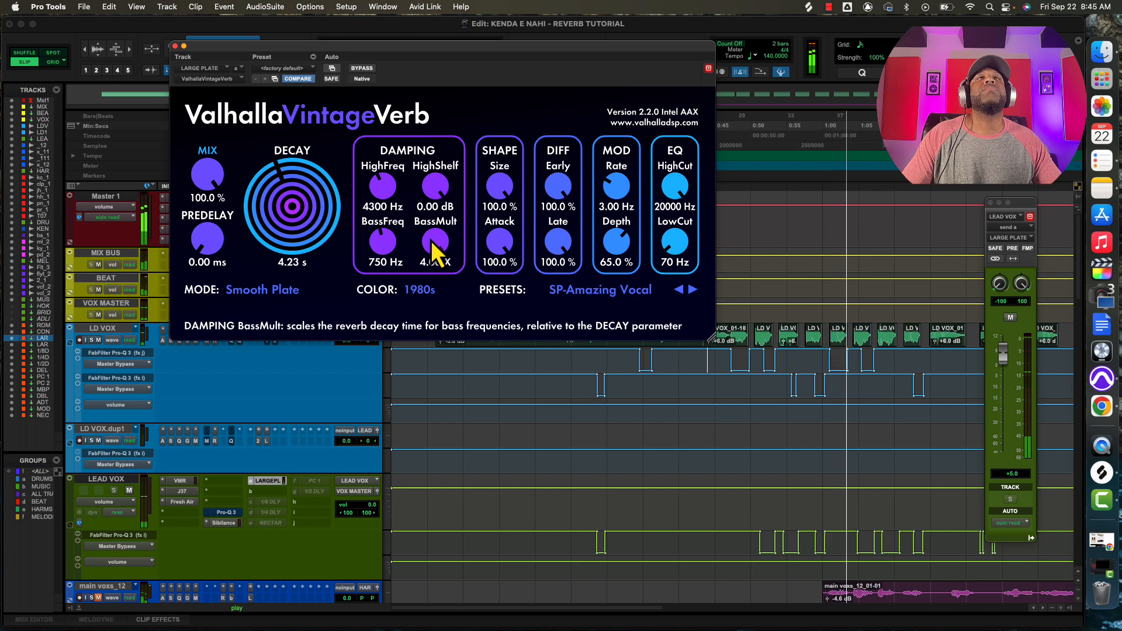
drag(432, 243, 408, 358)
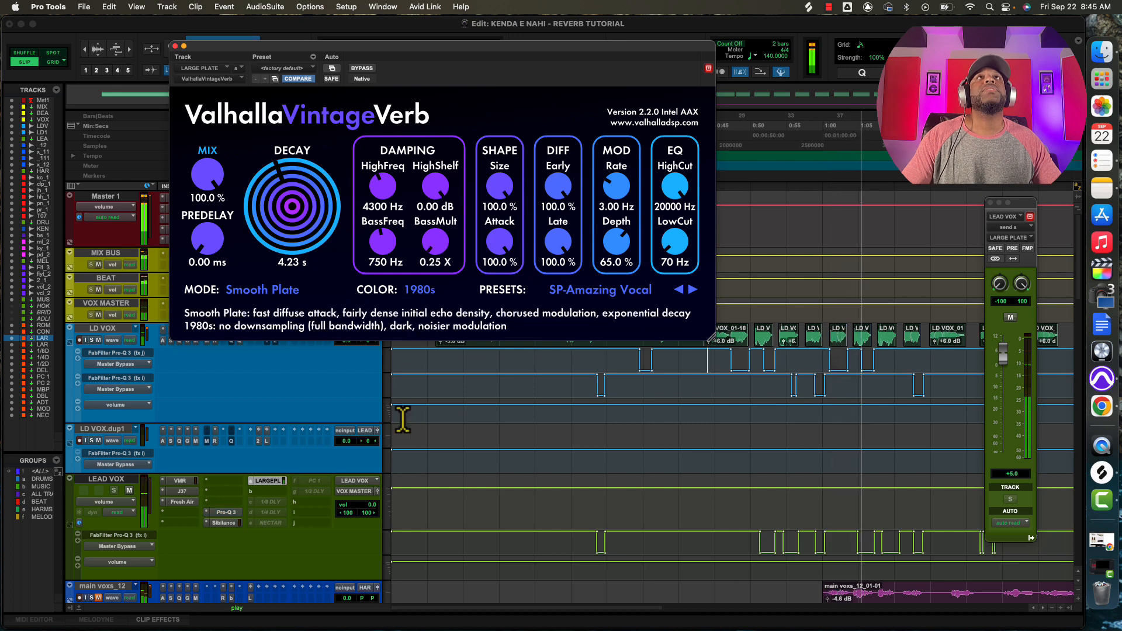
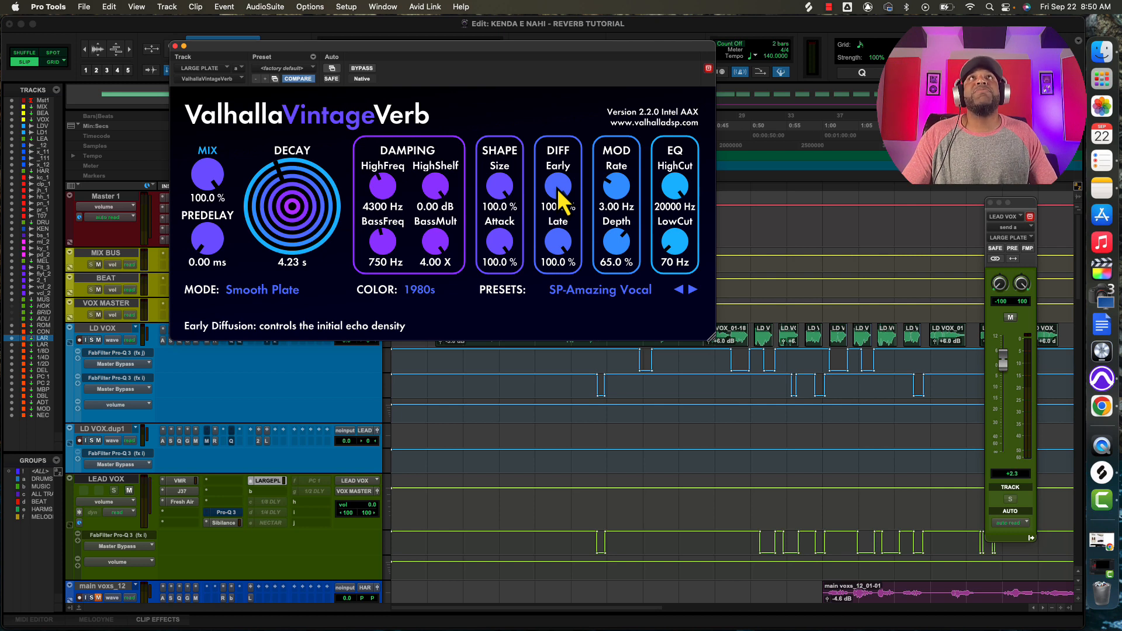
Compare early diffusion at 100% and 0% over two passes of the lead vocal, leaving it at 0%.
key(space)
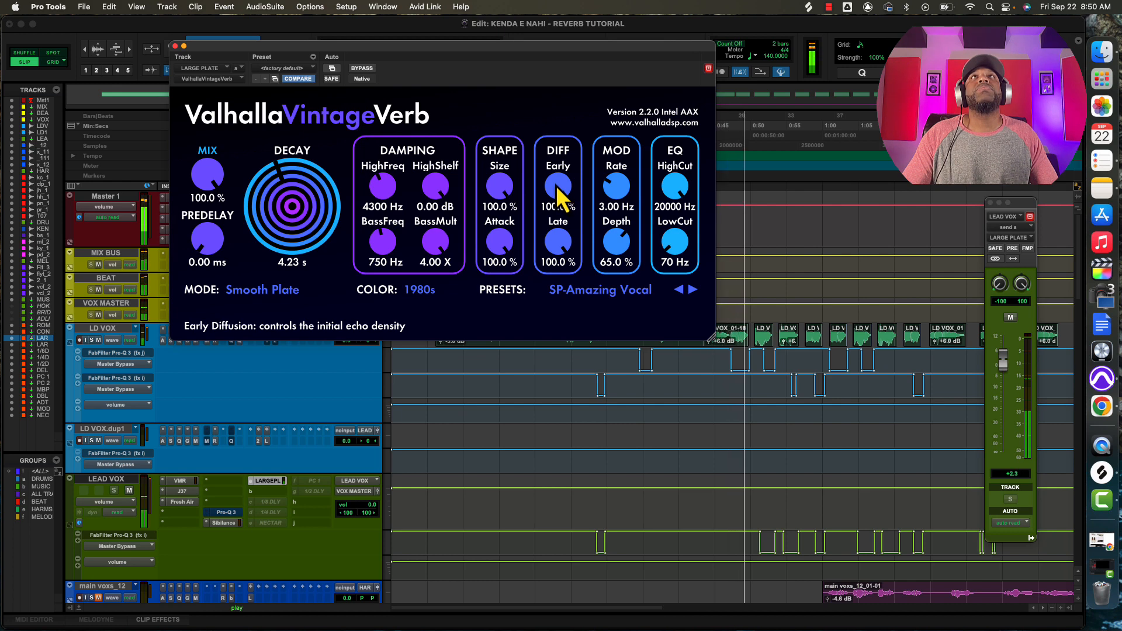
drag(560, 194, 560, 263)
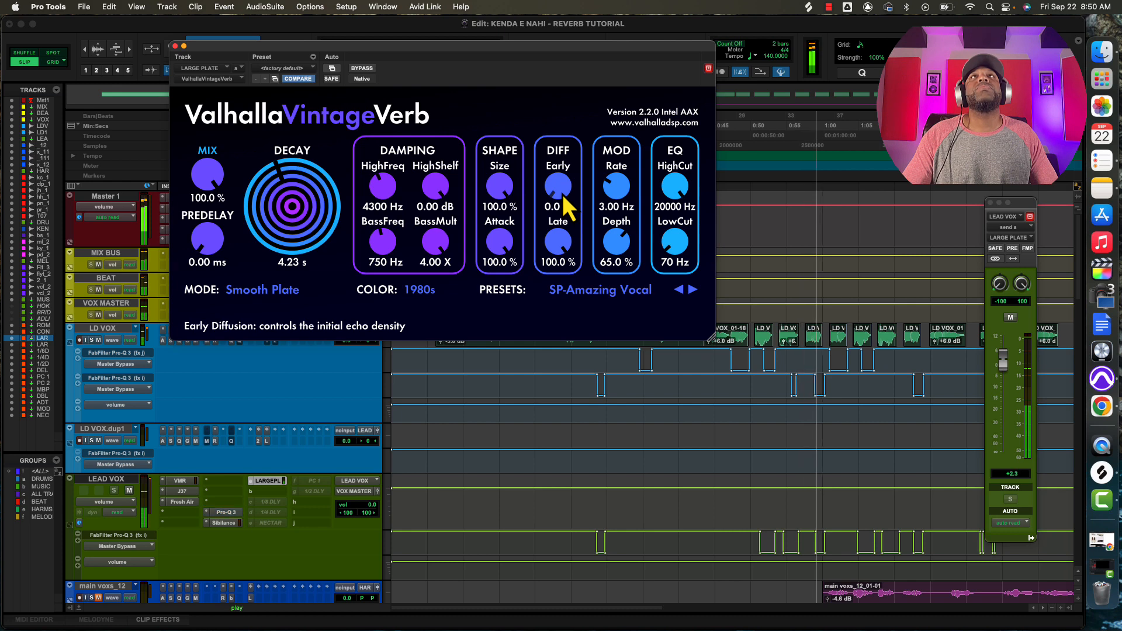
key(space)
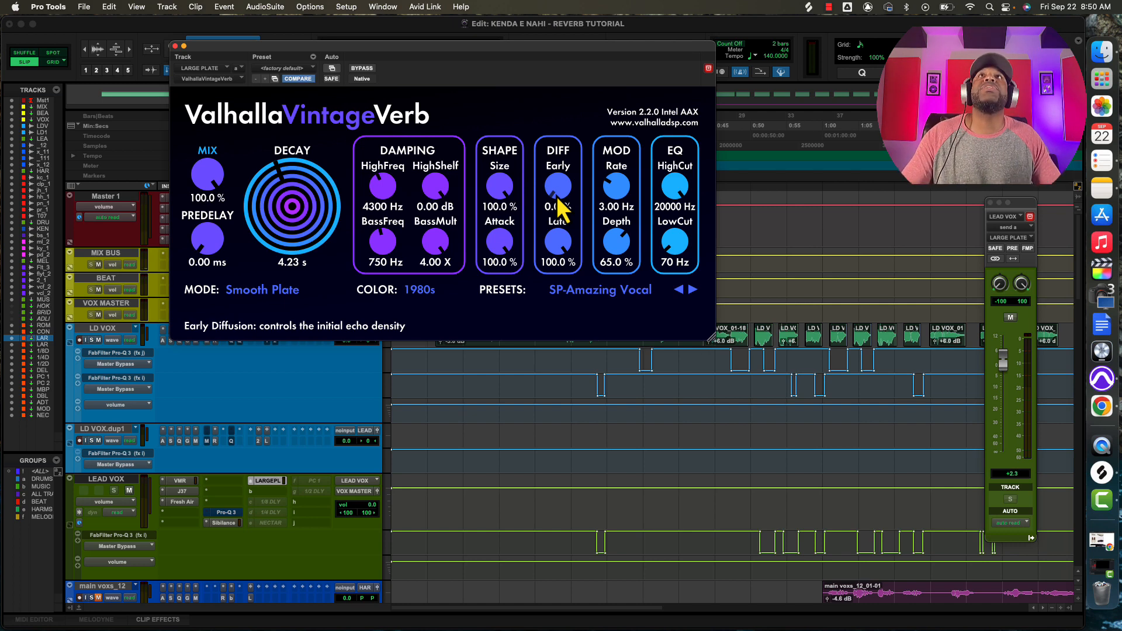
key(space)
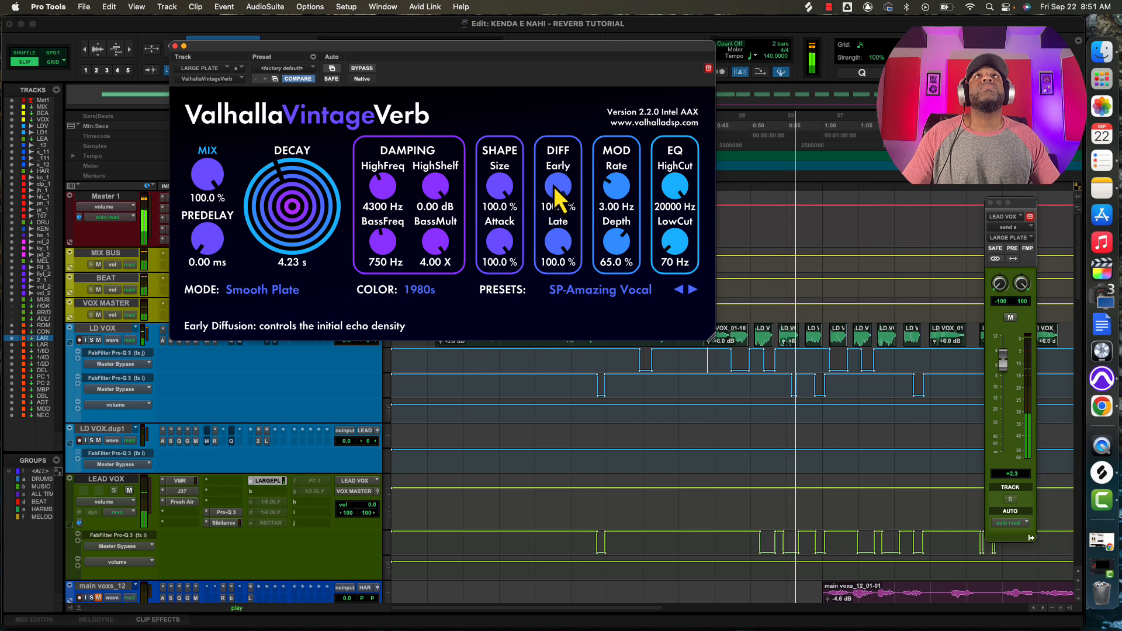
drag(558, 195, 541, 303)
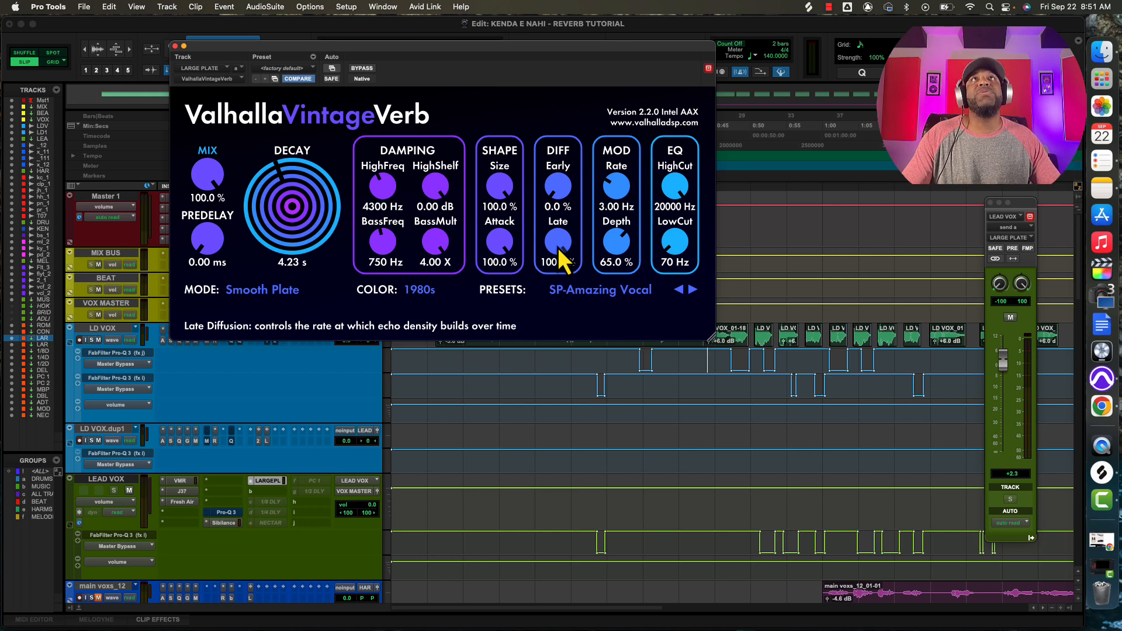
Play the lead vocal and lower the reverb's late diffusion to 0%.
key(space)
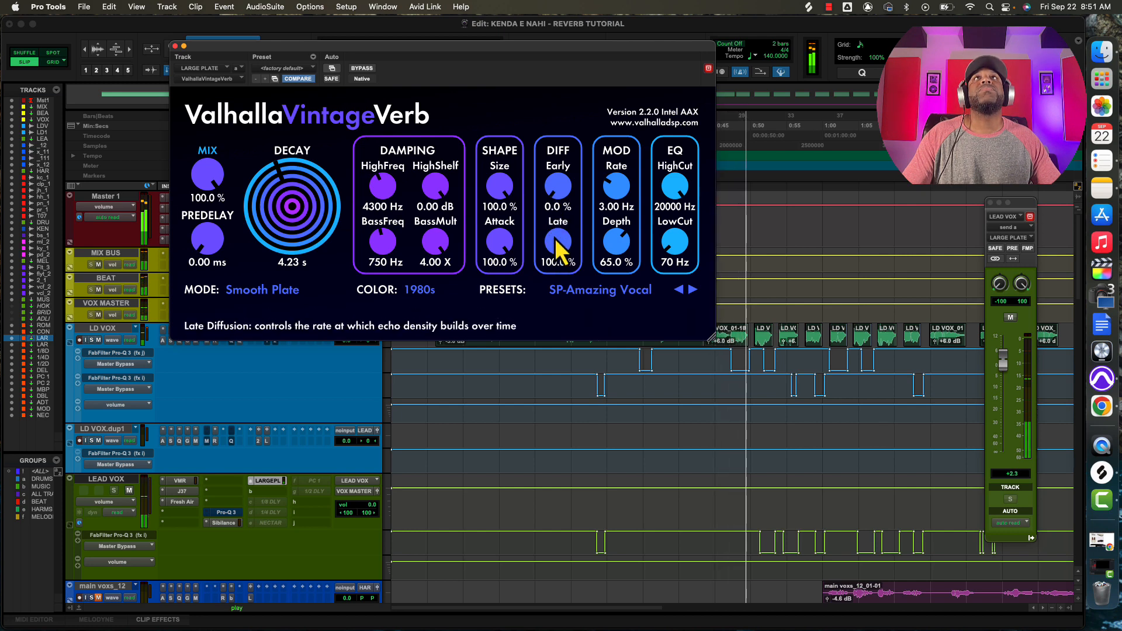
drag(558, 249, 541, 535)
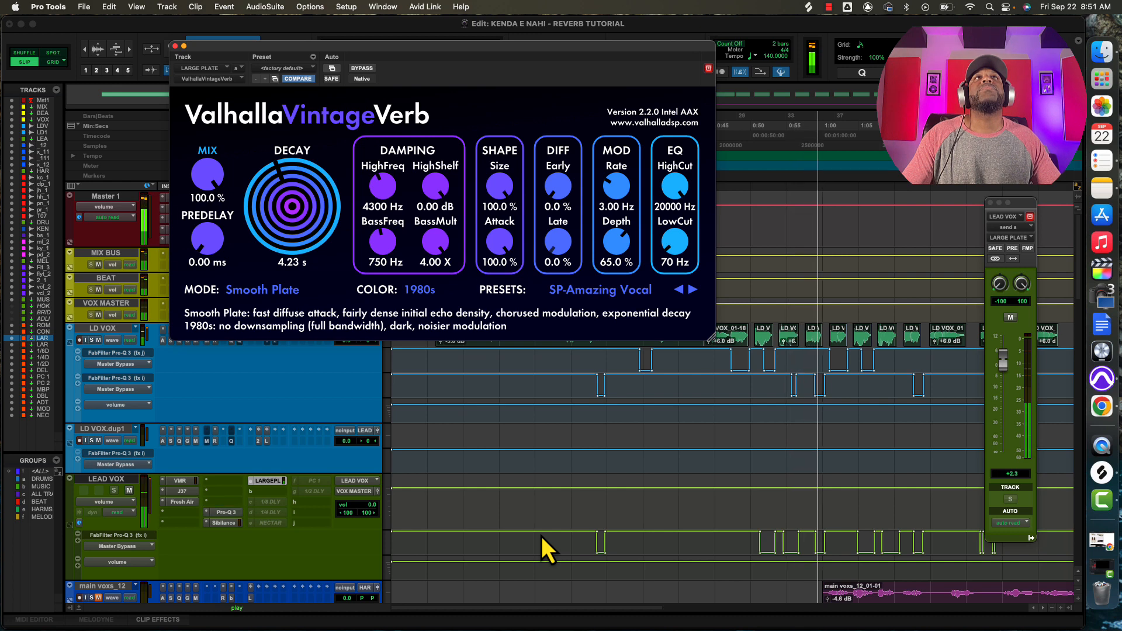
Compare high and low late diffusion over repeated passes of the lead vocal, moving between 100% and 0% and leaving it at 100%.
key(space)
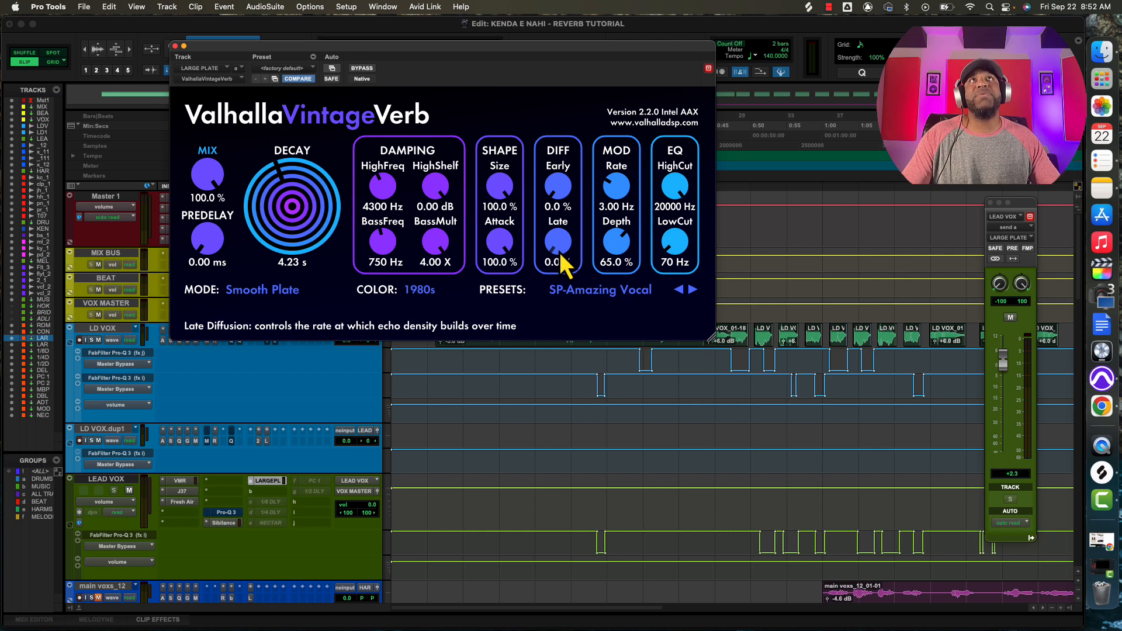
key(space)
drag(561, 256, 524, 23)
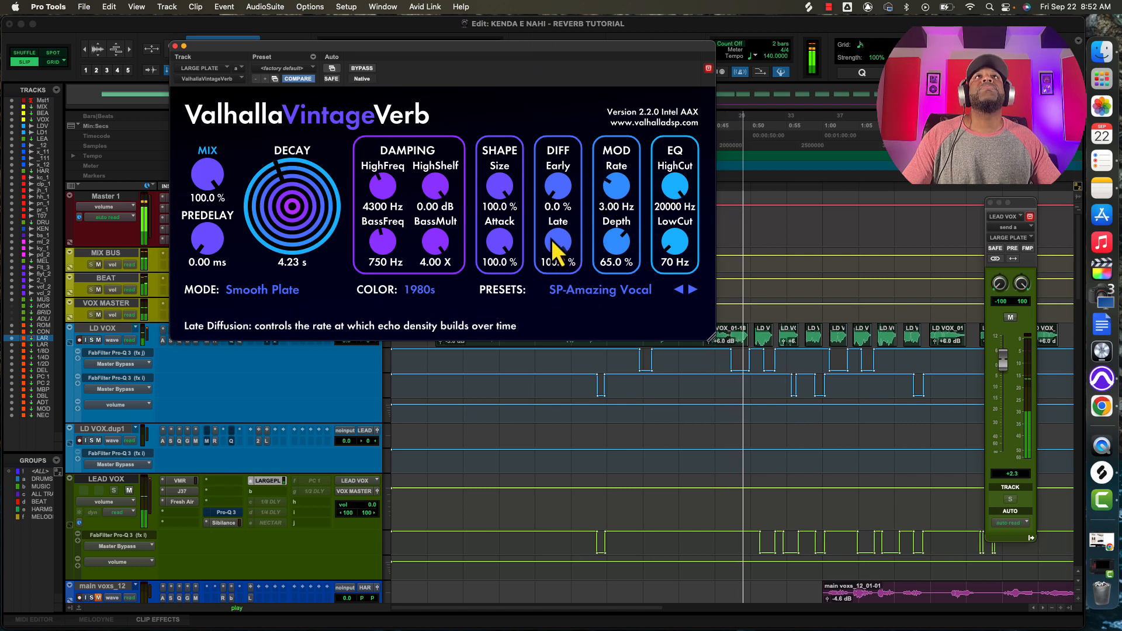
drag(552, 242, 549, 360)
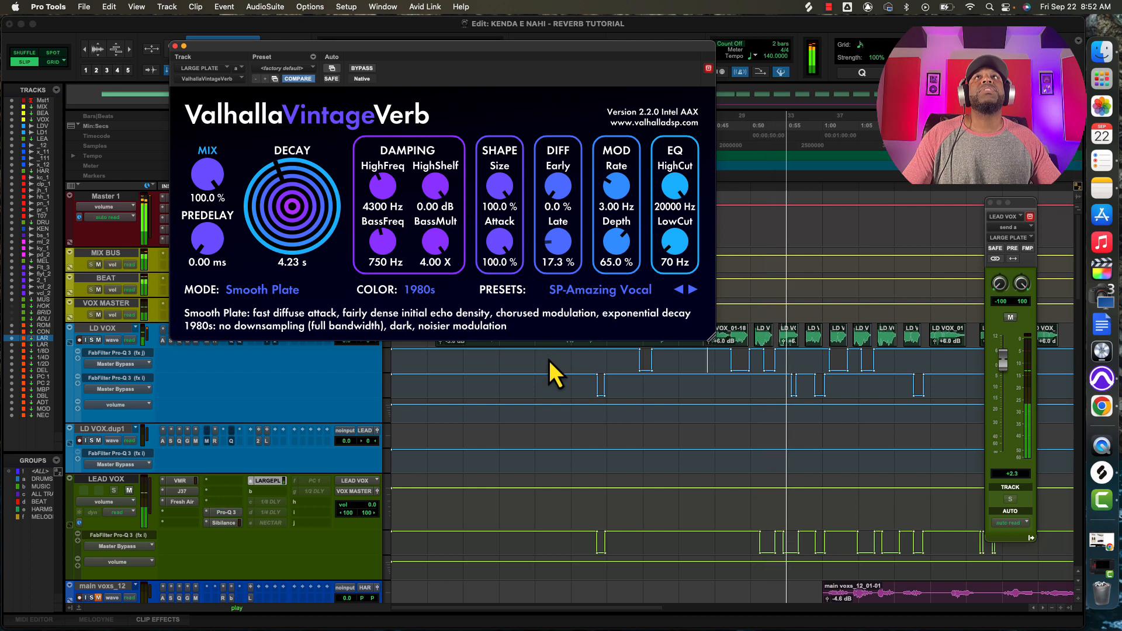
drag(549, 360, 554, 156)
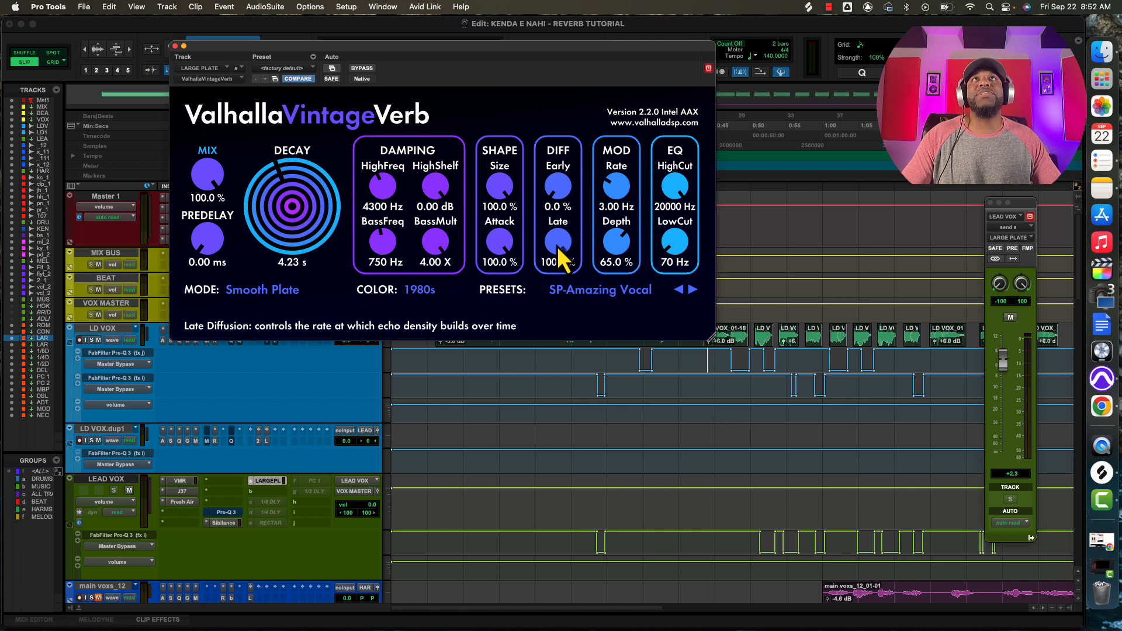
key(space)
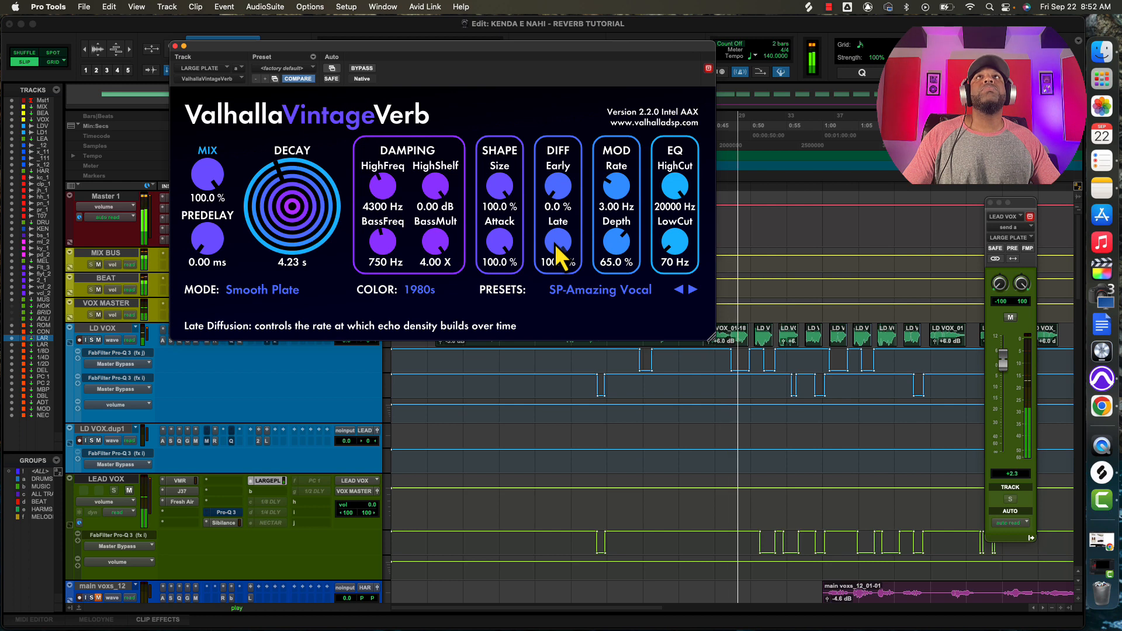
drag(556, 244, 519, 572)
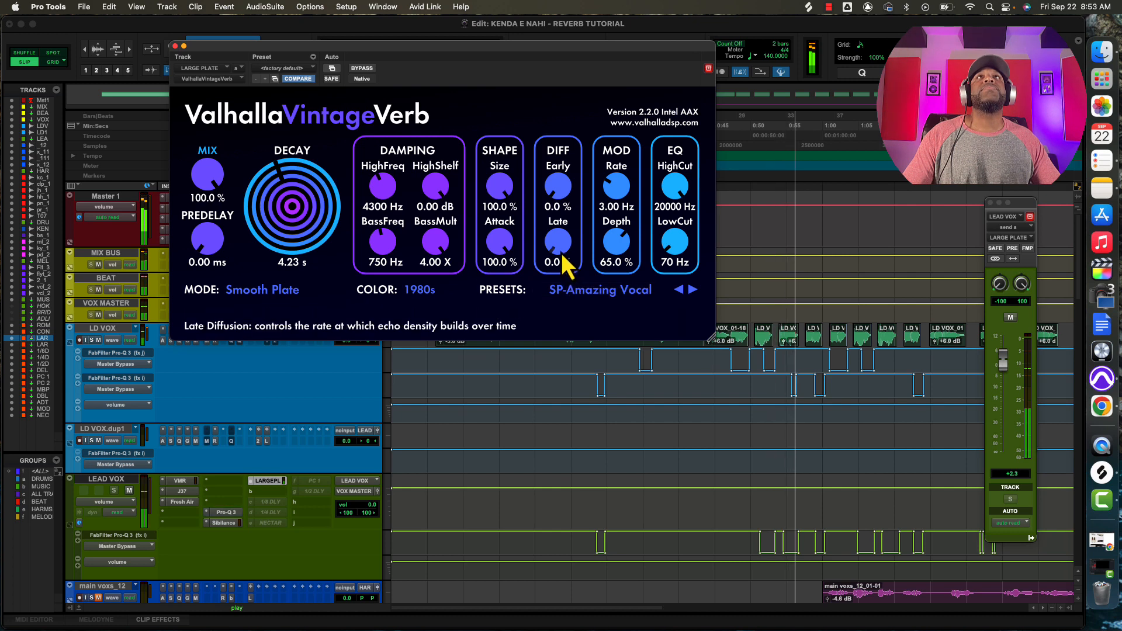
drag(564, 260, 547, 76)
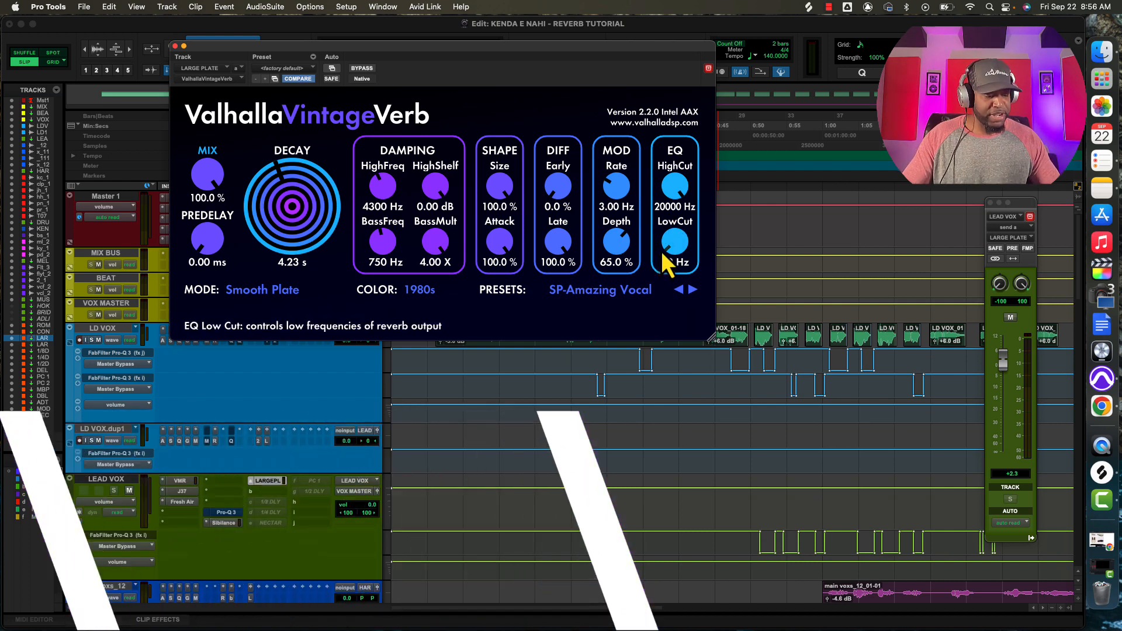
Open the Pro-Q 3 on the LARGE PLATE channel and move its window below the lead vocal clips in the Edit window.
key(super+equal)
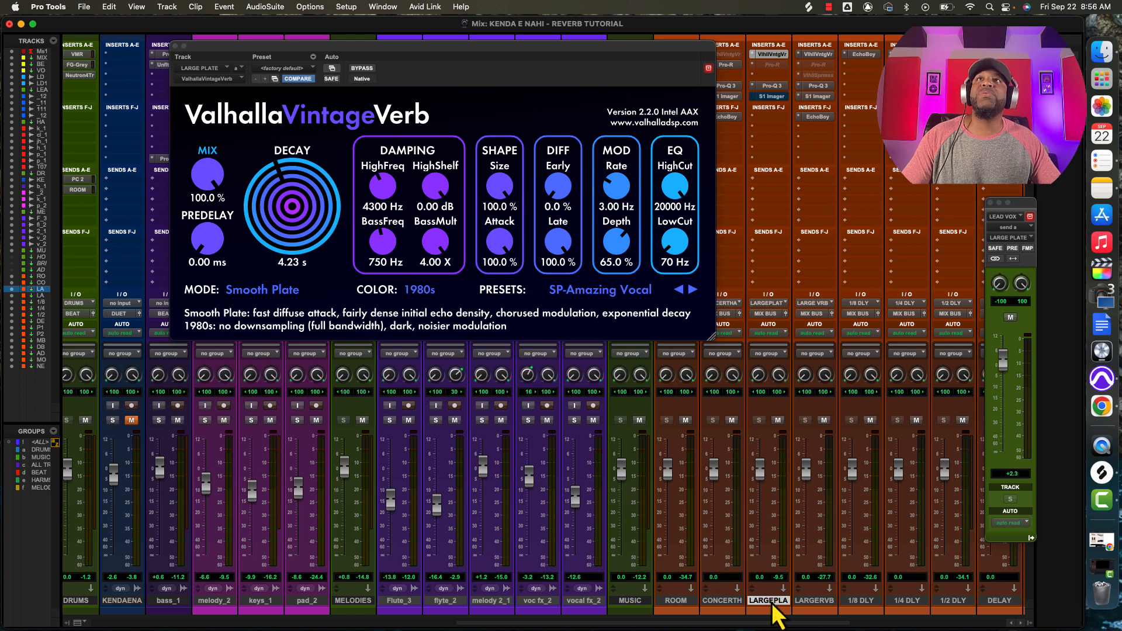
click(772, 86)
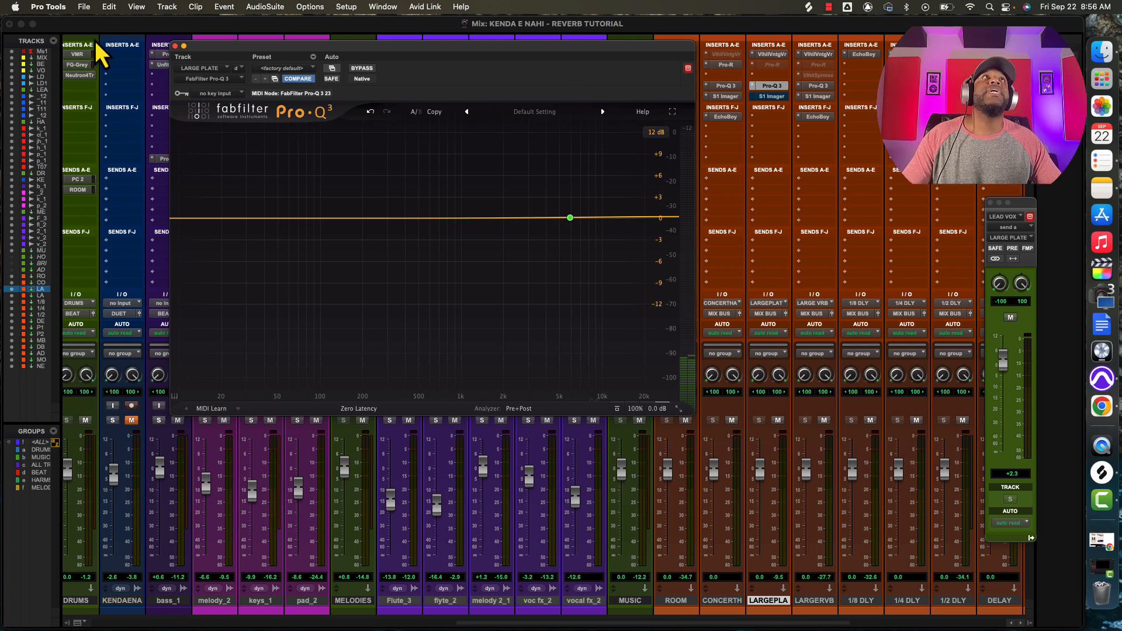
key(super+equal)
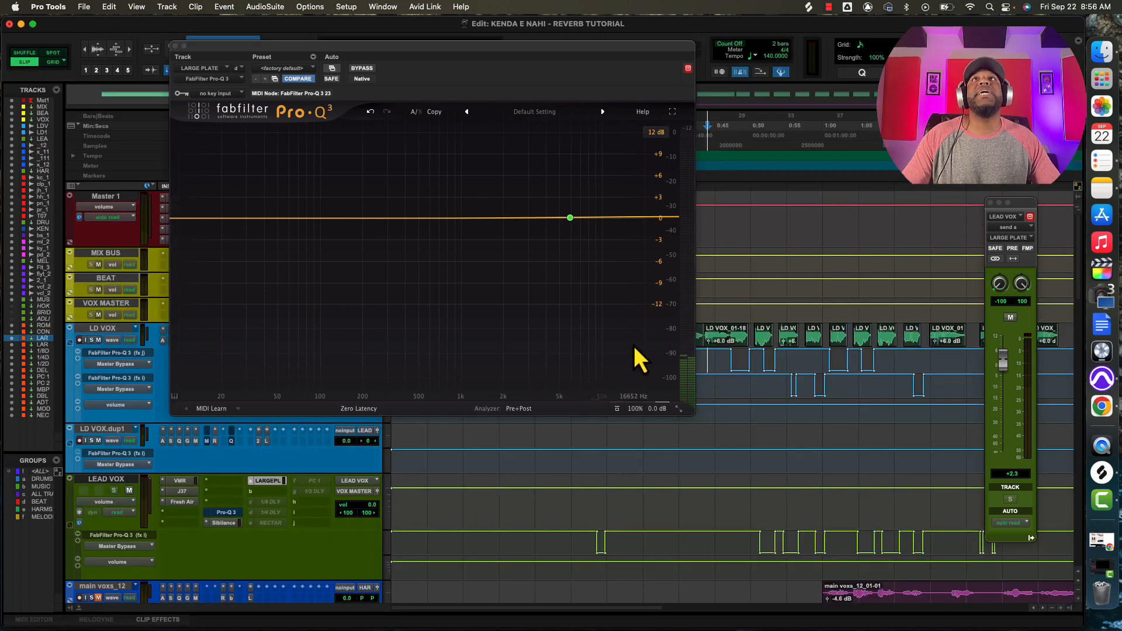
drag(609, 54, 730, 412)
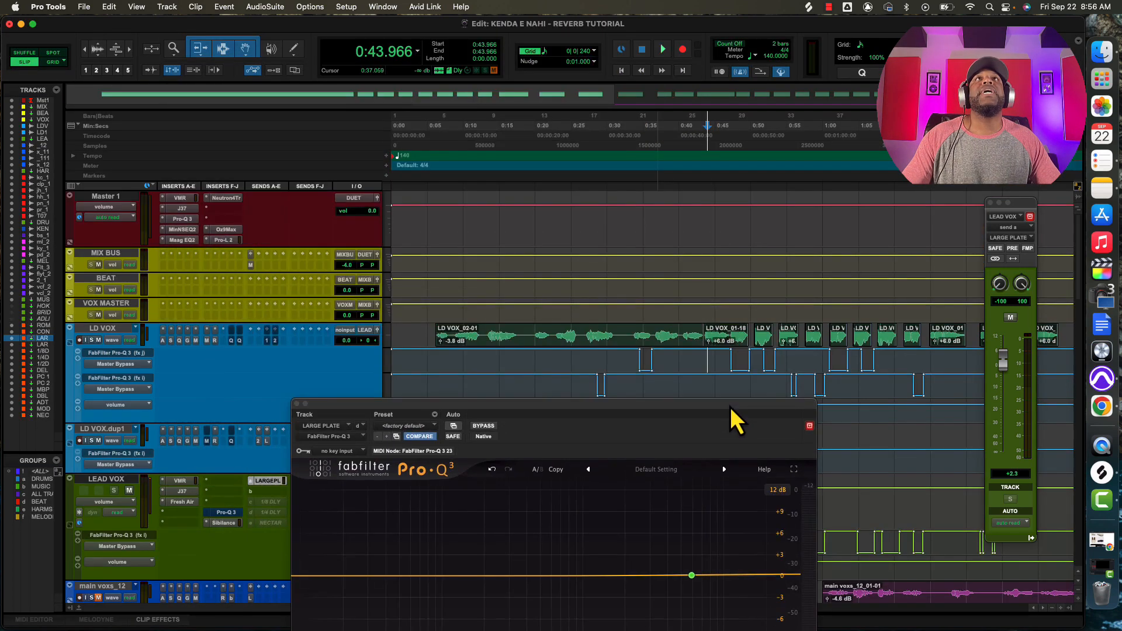
Play the lead vocal from the start of its first clip and examine the plate reverb's spectrum in Pro-Q 3.
click(437, 313)
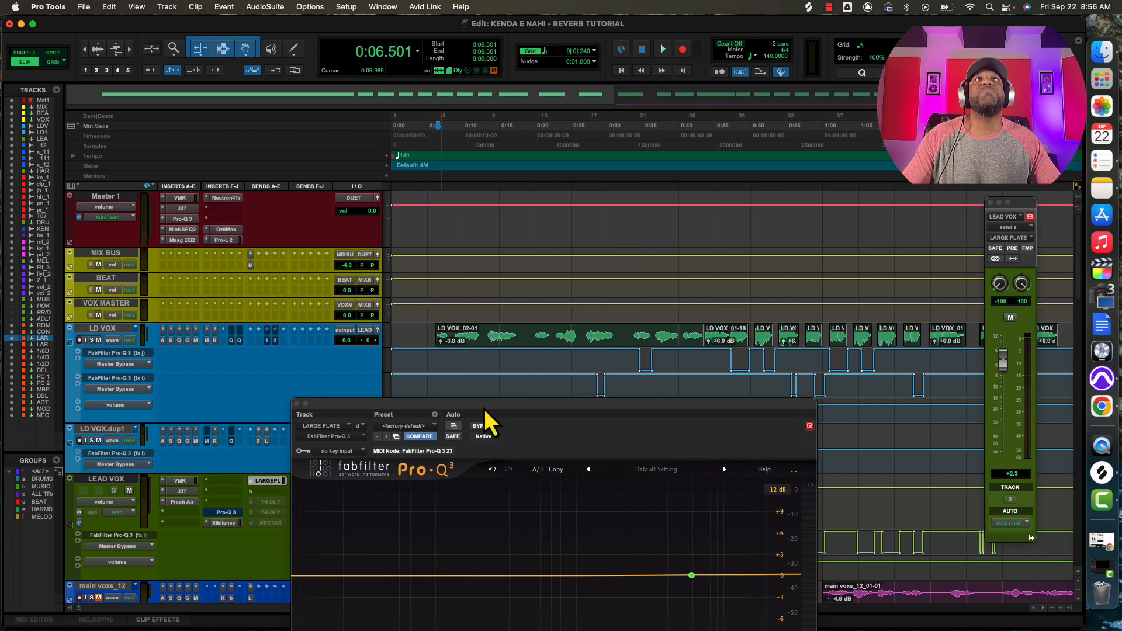
drag(530, 408, 752, 194)
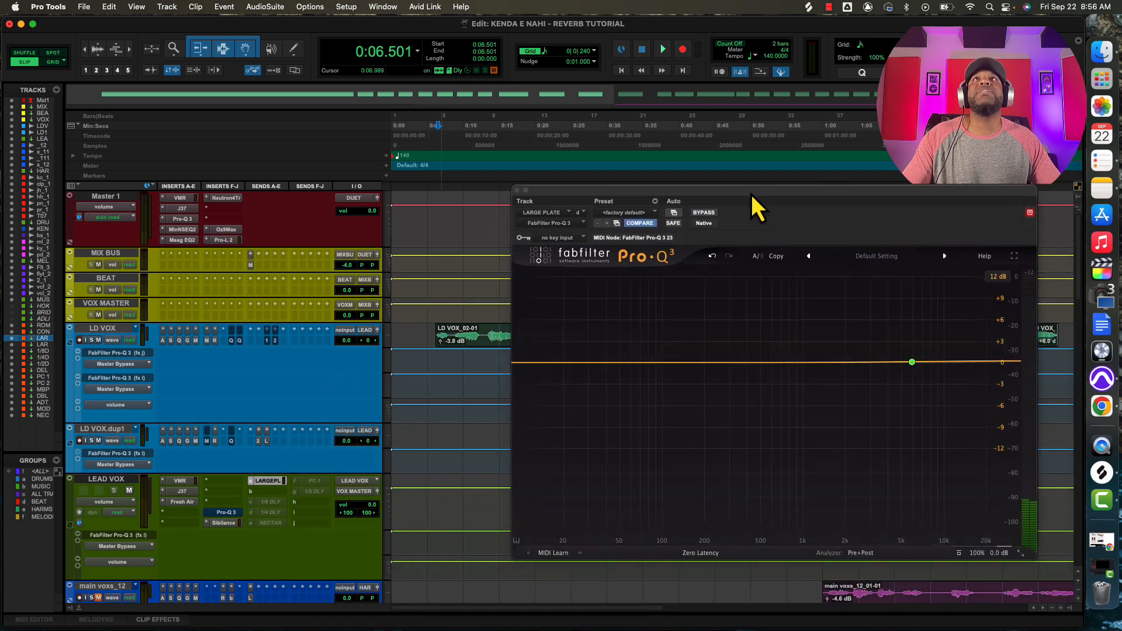
key(space)
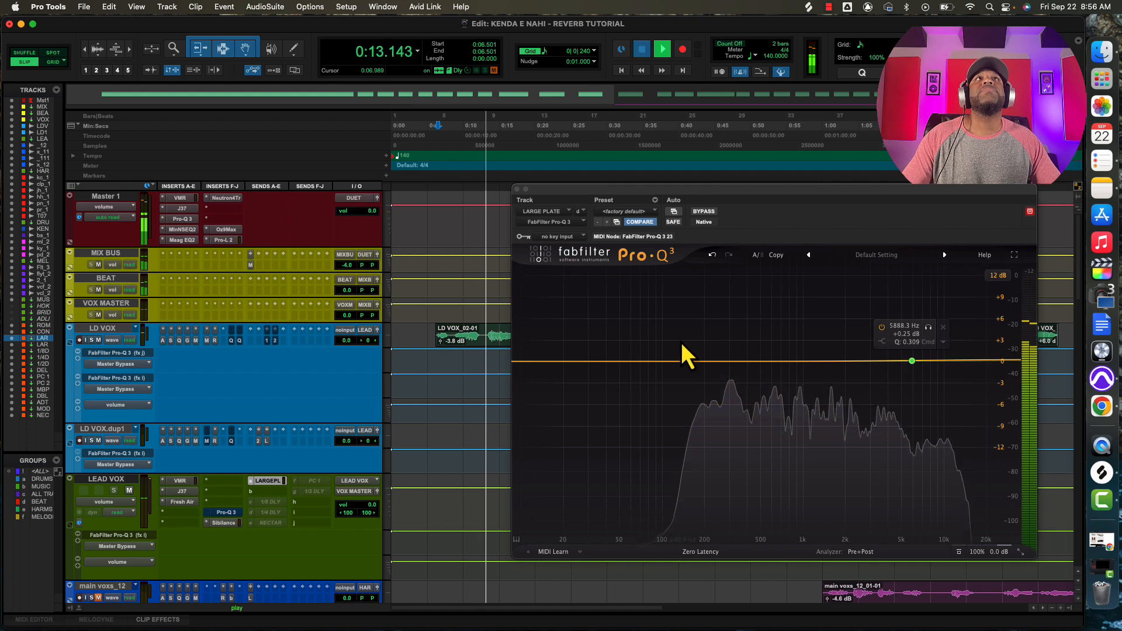
key(space)
double_click(576, 361)
Show the Large Plate's VintageVerb alongside its EQ and lower the lead vocal's Large Plate send to -3.0 dB.
key(super+equal)
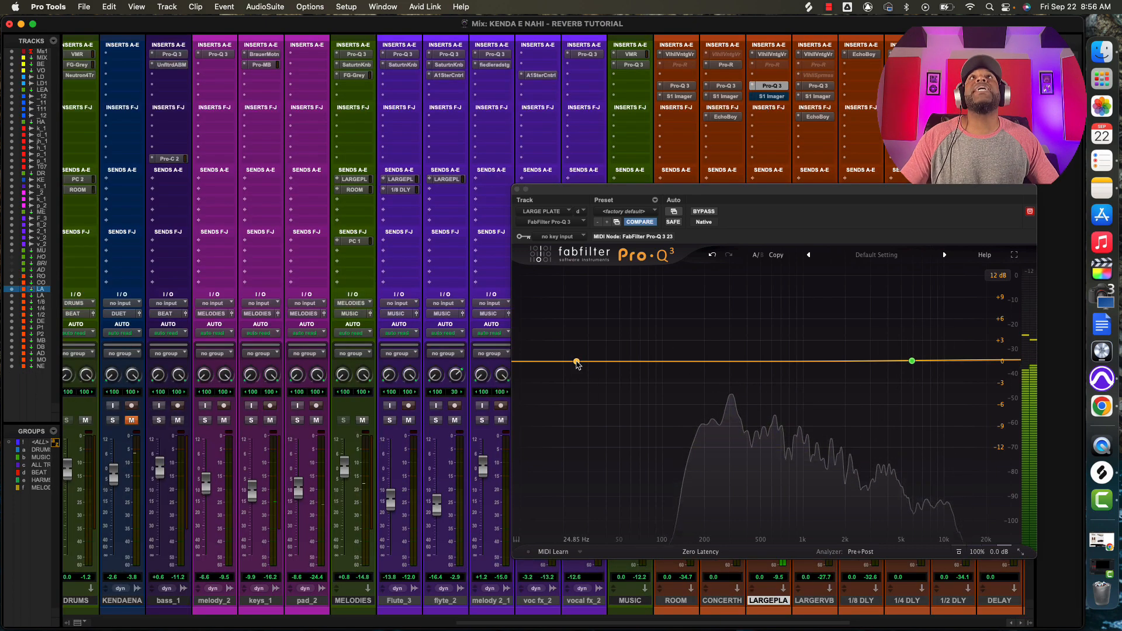
click(770, 54)
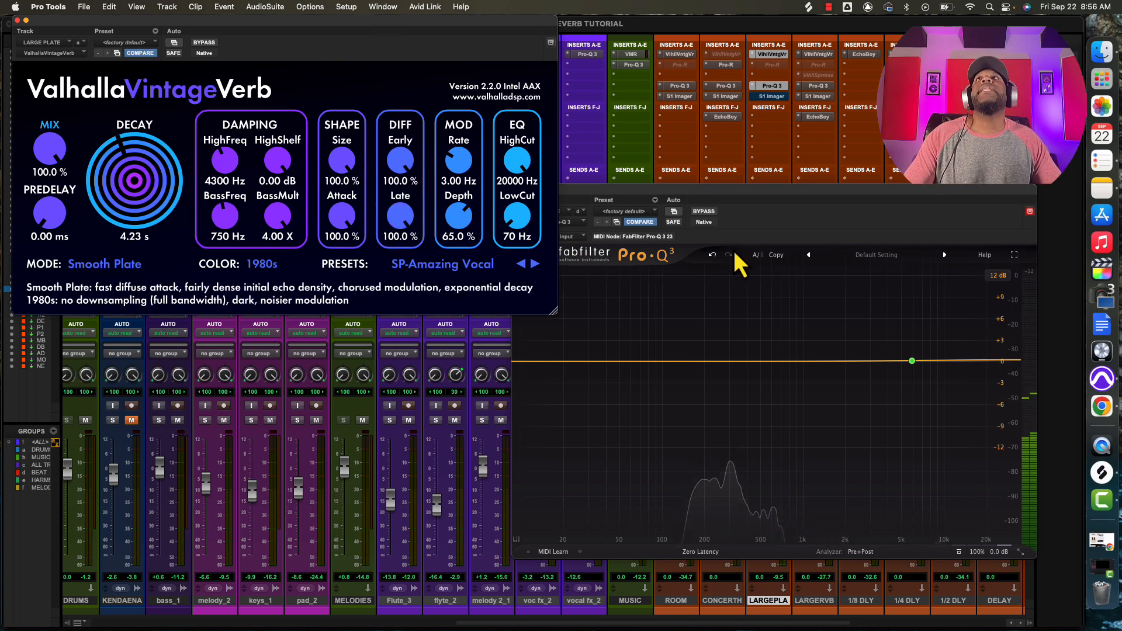
drag(840, 202, 530, 229)
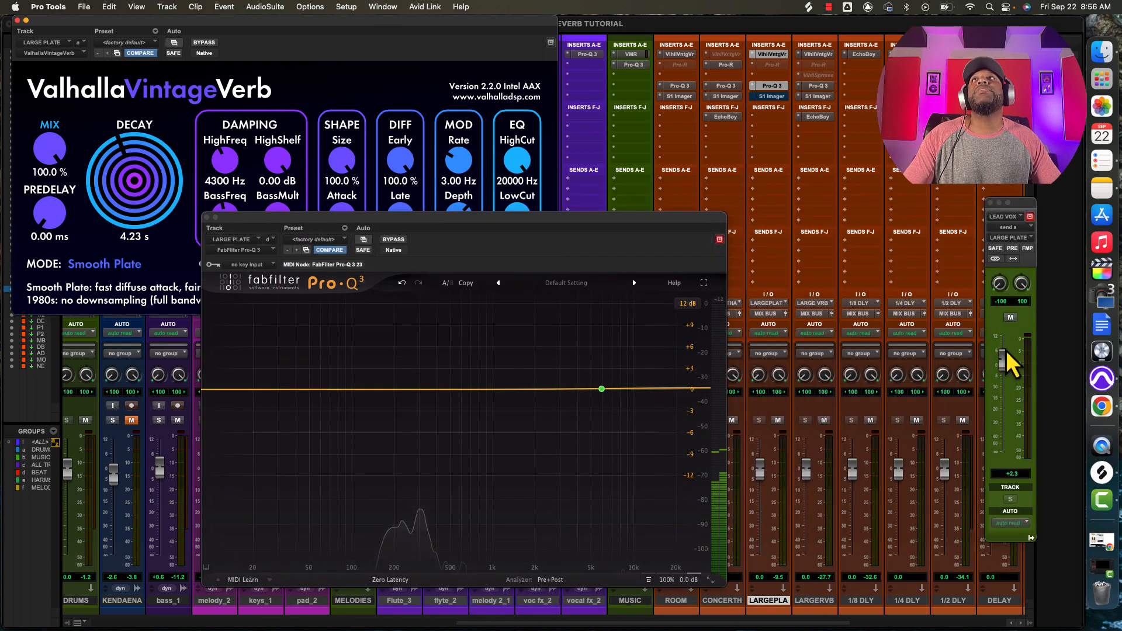
drag(1005, 352, 1004, 365)
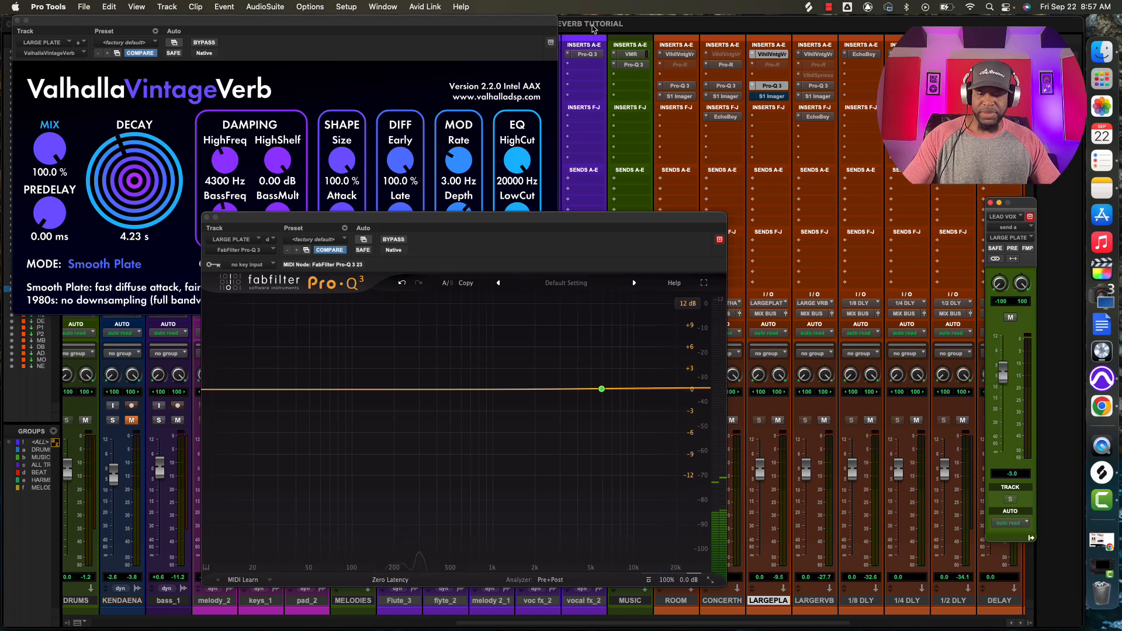
Replay the lead vocal in the Edit window with only the EQ open and set its Large Plate send to -1.4 dB.
key(super+equal)
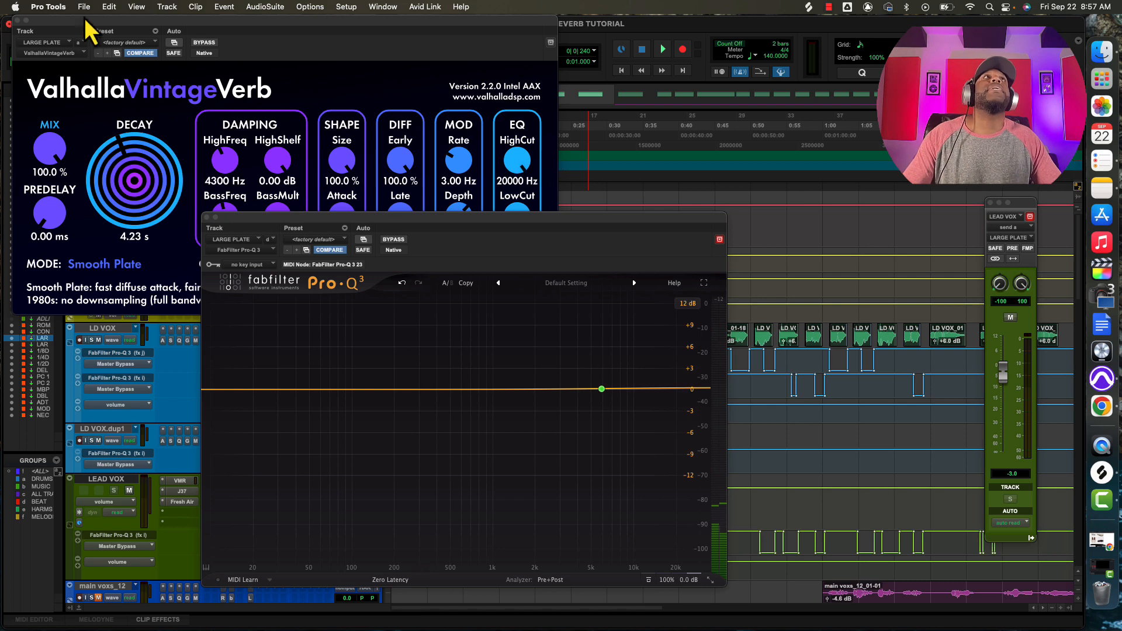
click(18, 21)
key(space)
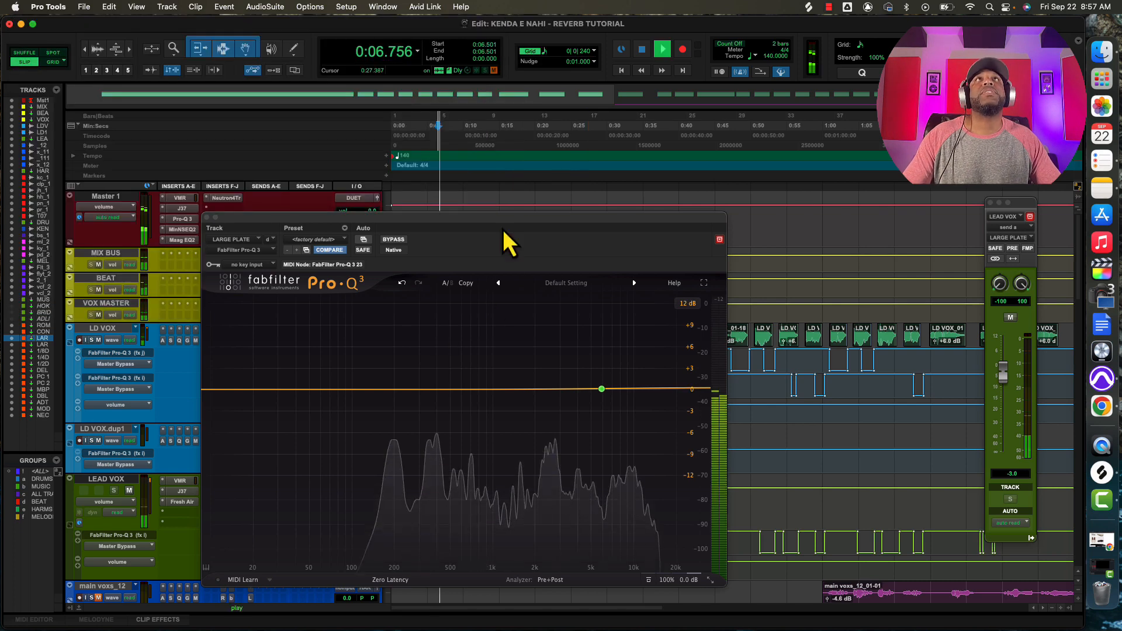
drag(500, 219, 644, 183)
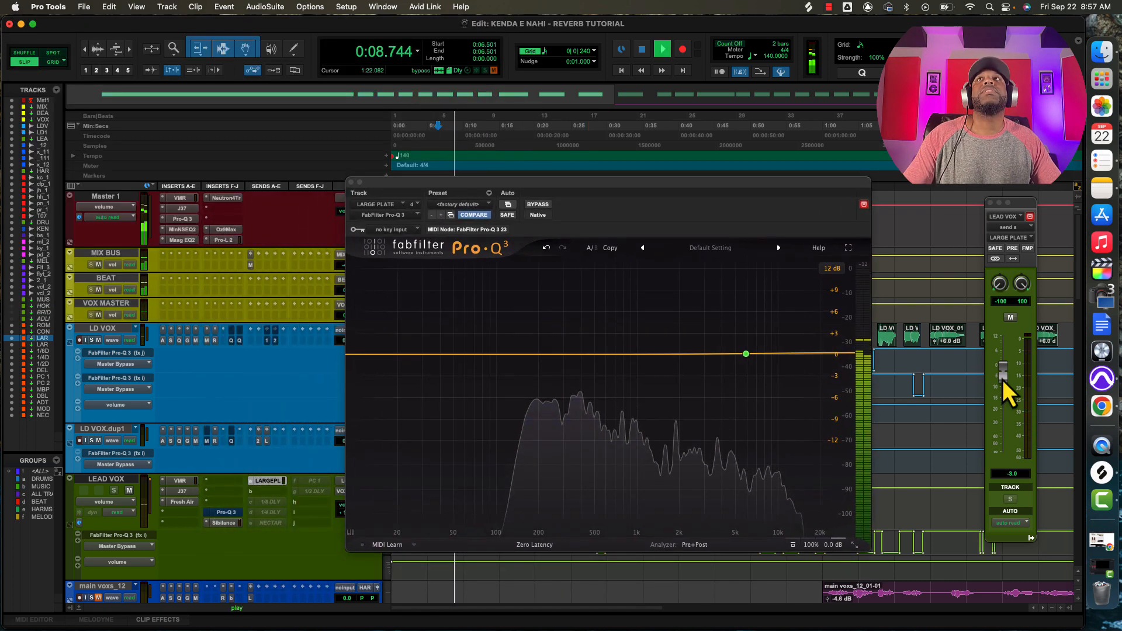
drag(1003, 383, 1003, 376)
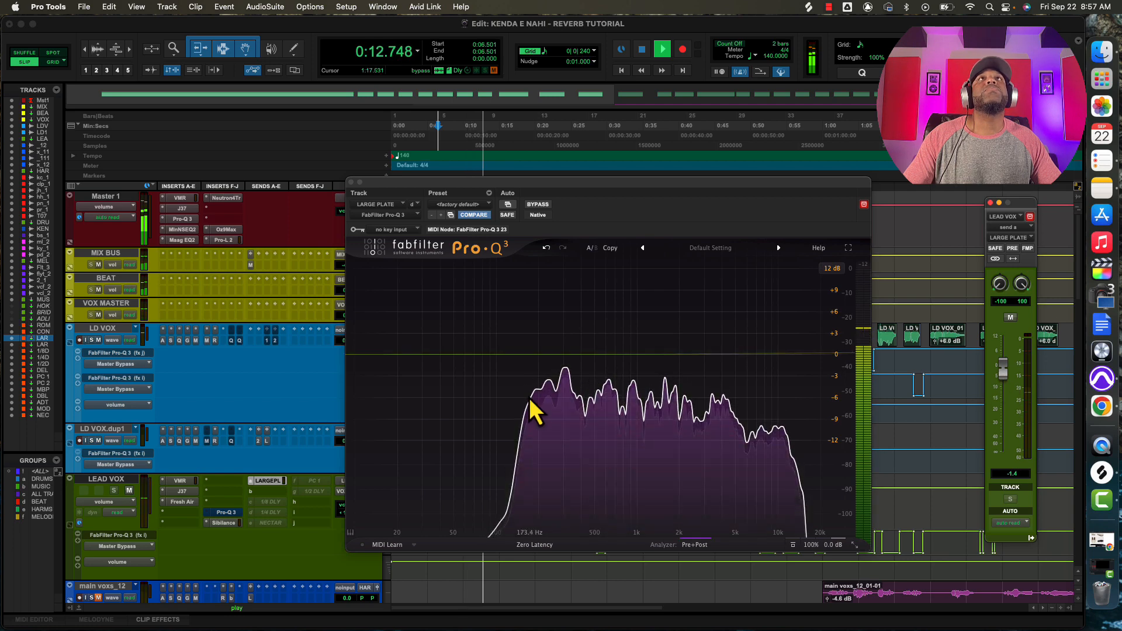
key(space)
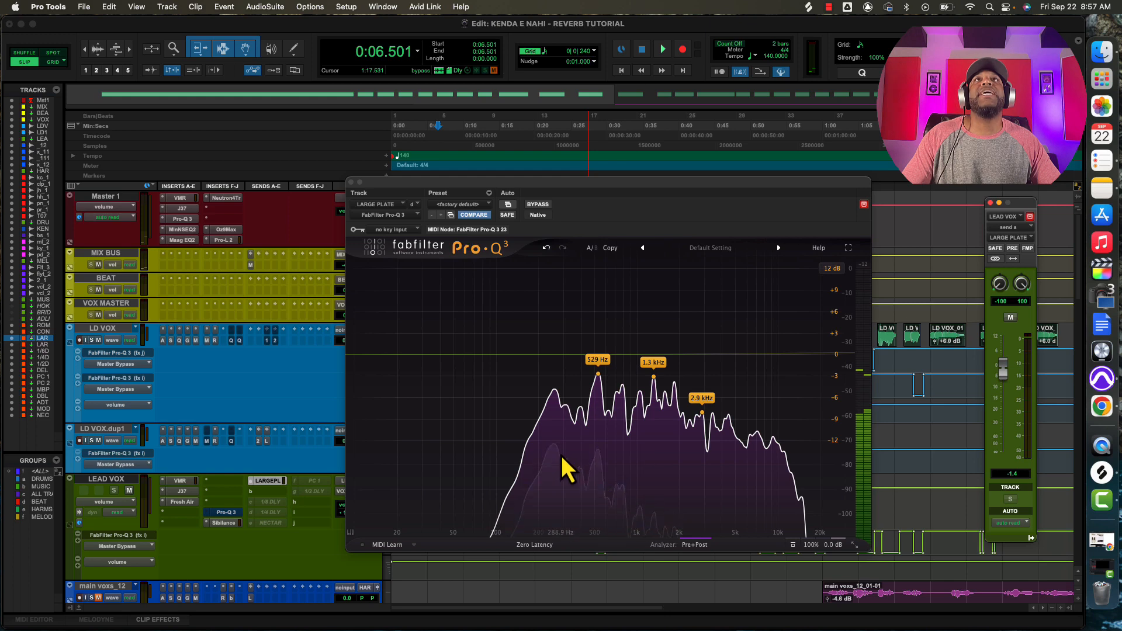
Add a low cut just above 100 Hz to the plate's EQ and remove the existing 5888 Hz band.
click(370, 355)
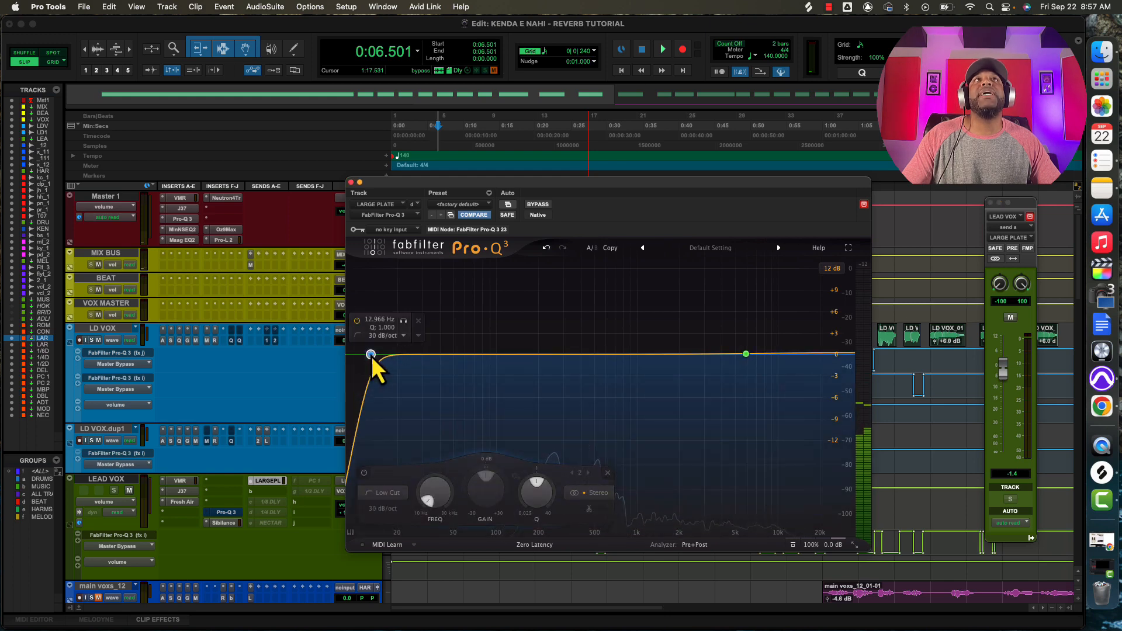
drag(370, 354, 509, 371)
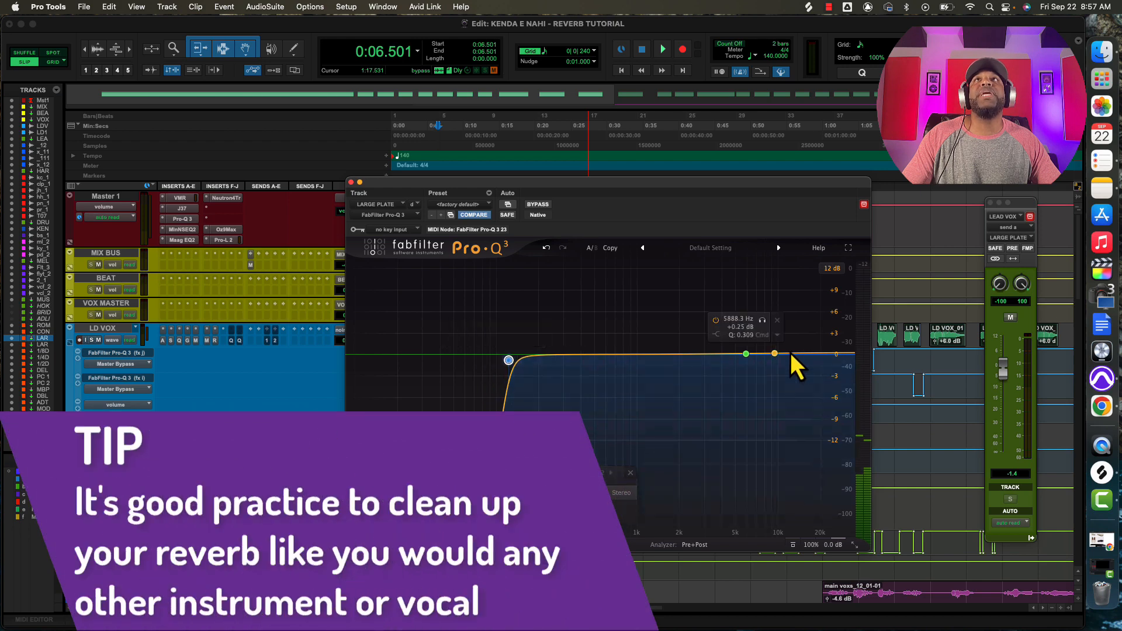
click(778, 321)
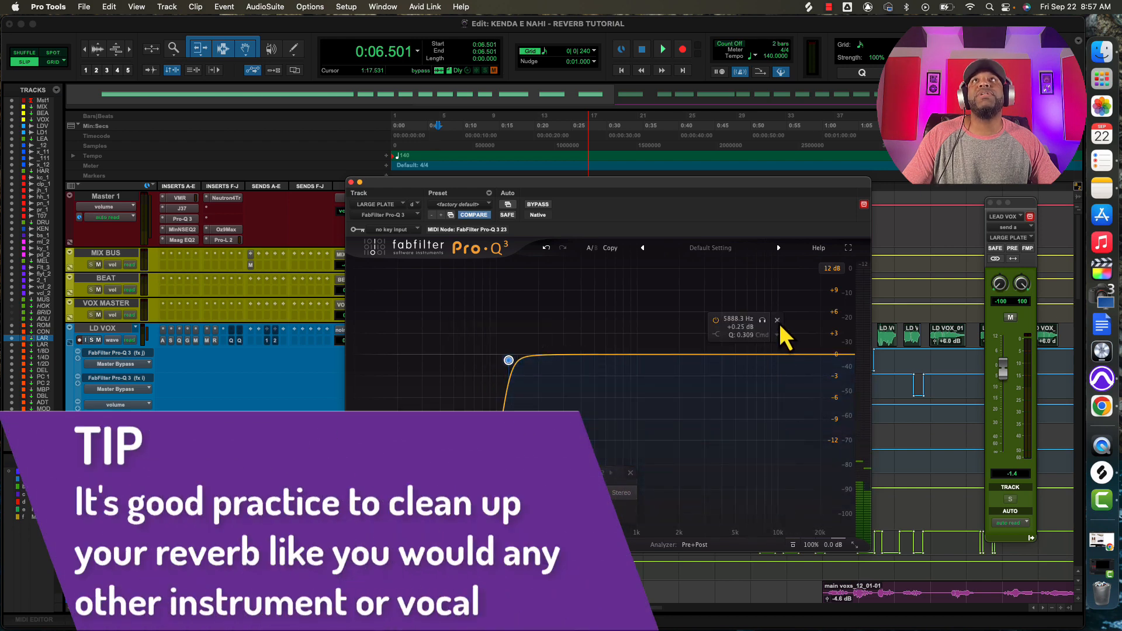
Add a high cut to the plate's EQ, lower it to about 13.1 kHz during playback and steepen its slope to 72 dB/oct.
click(824, 355)
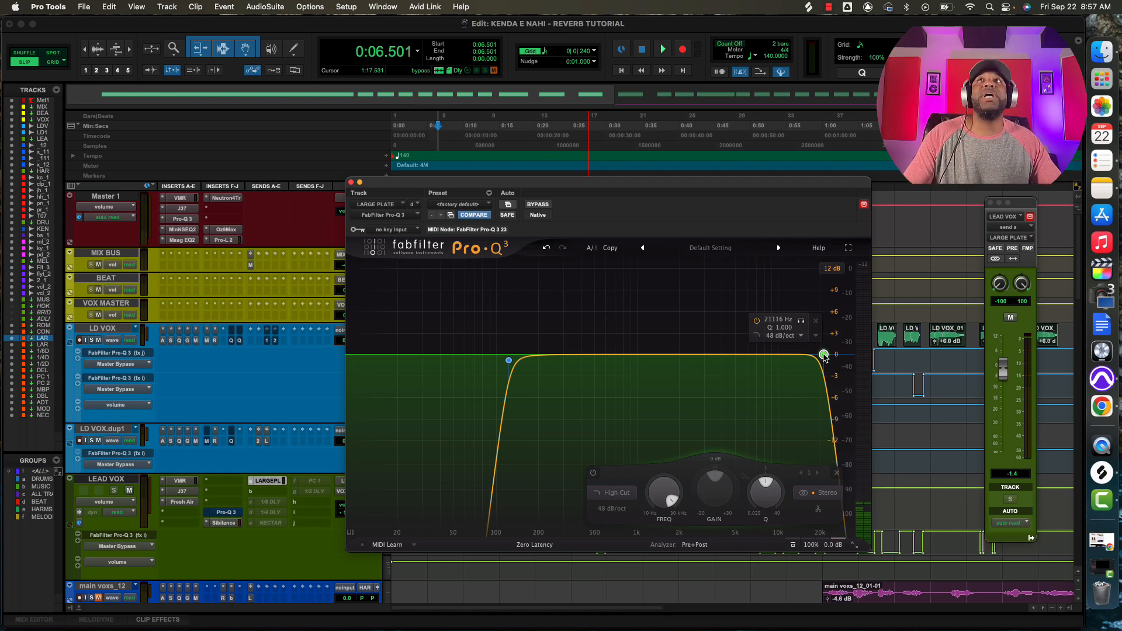
drag(824, 354, 810, 355)
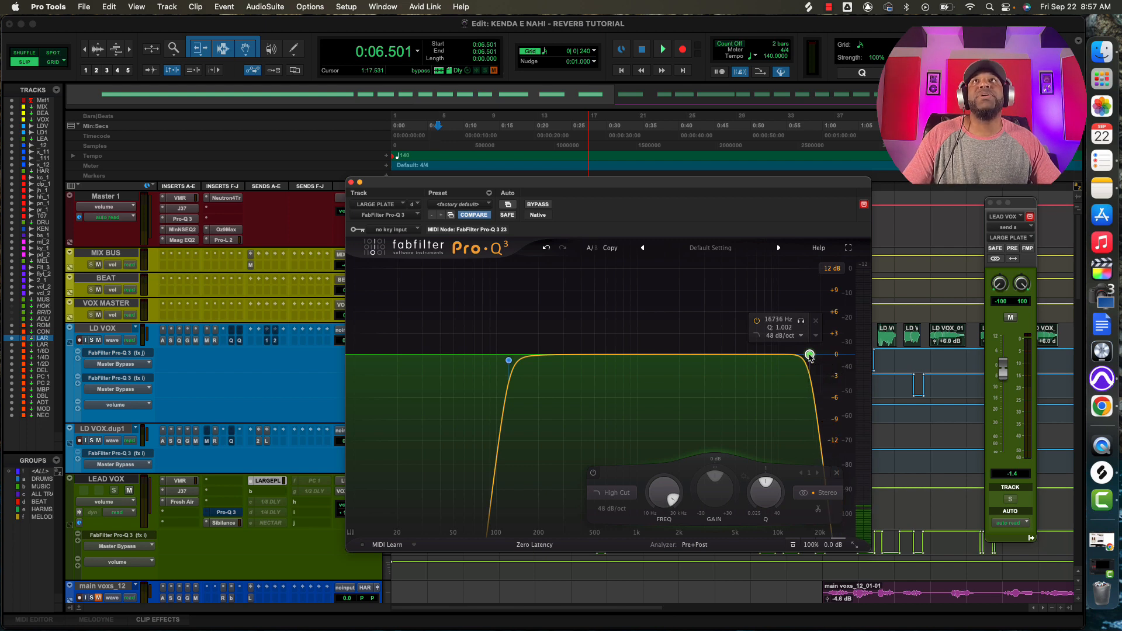
key(space)
drag(810, 355, 794, 355)
alt+shift+click(794, 355)
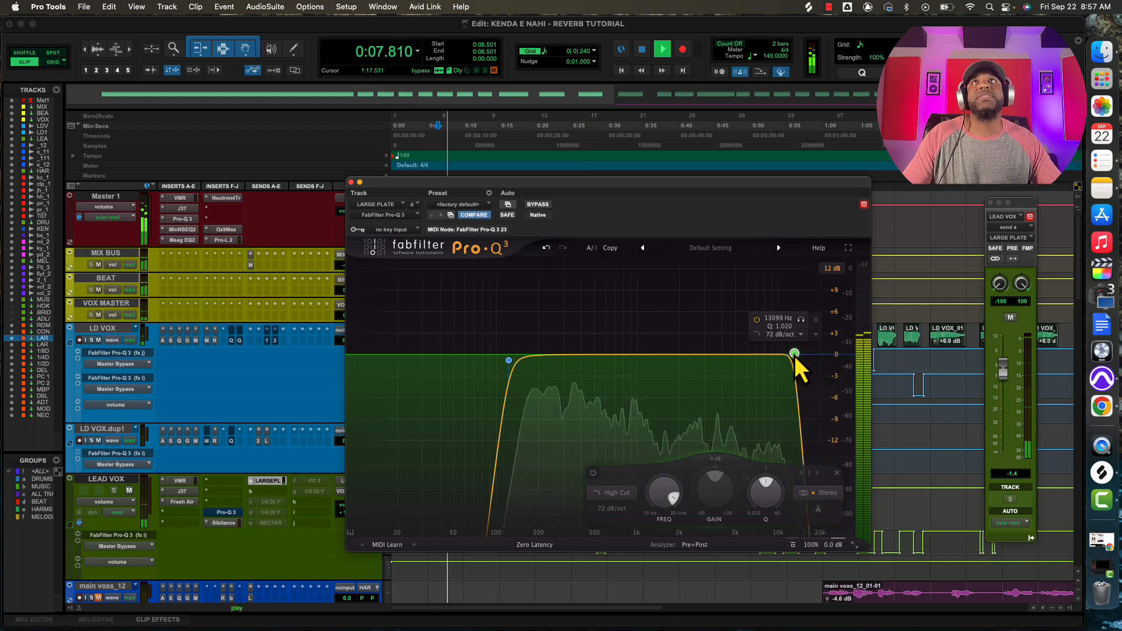
Raise the plate EQ's low cut to about 141 Hz with a Q of about 0.93, listening to the filtered reverb.
drag(509, 360, 517, 358)
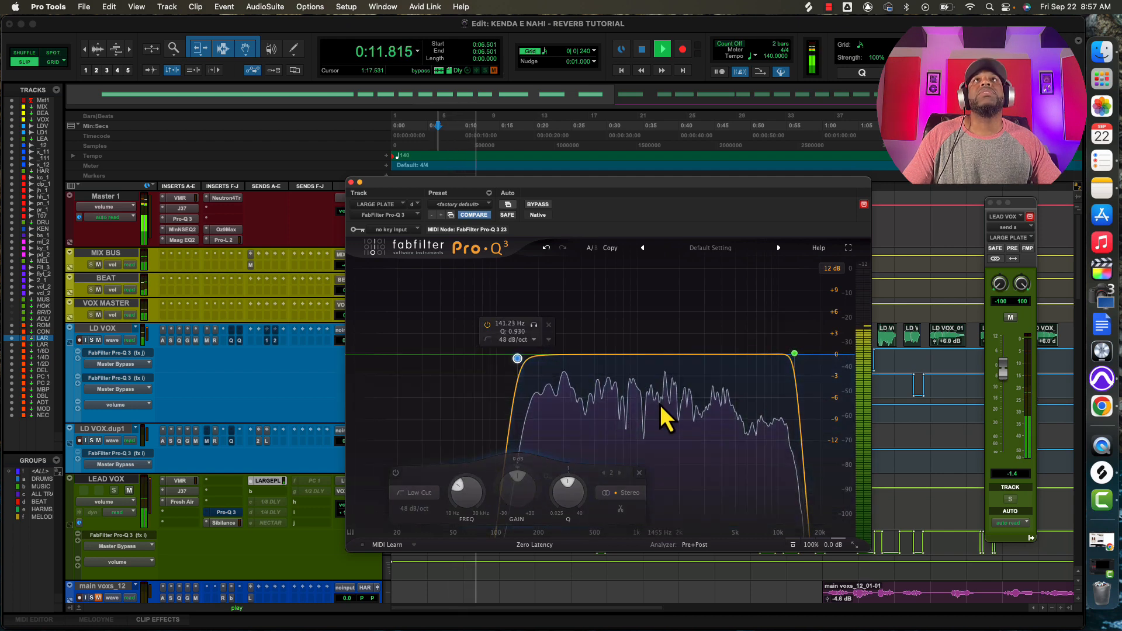
mouse_move(660, 404)
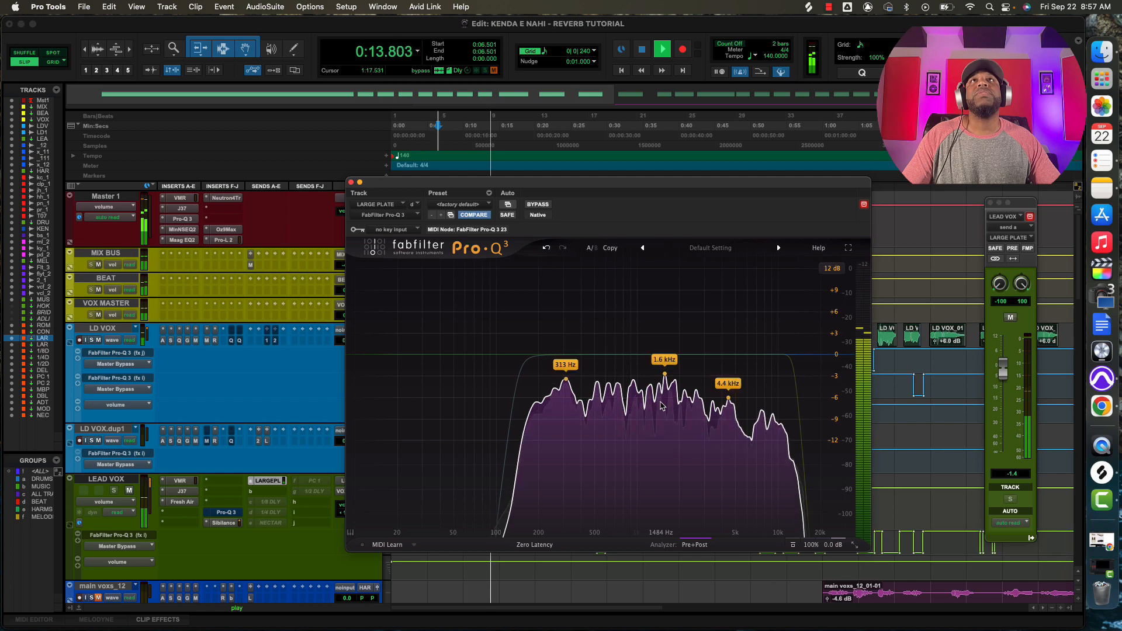
key(space)
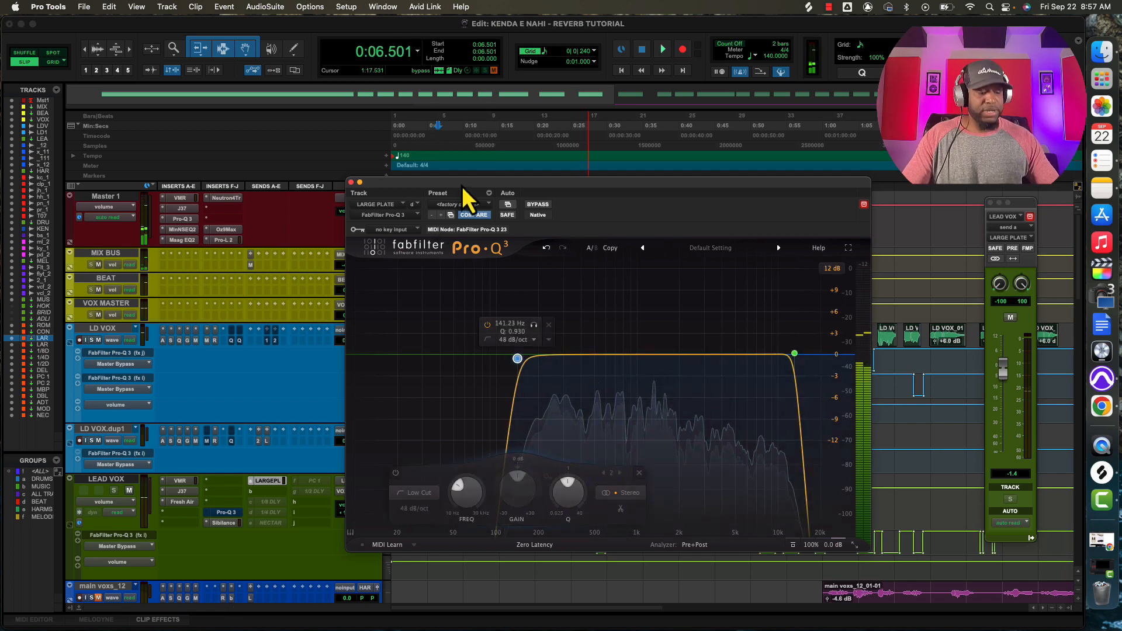
Open the VintageVerb reverbs of the LARGE RVB and LARGE PLATE channels from the Mix window.
key(super+equal)
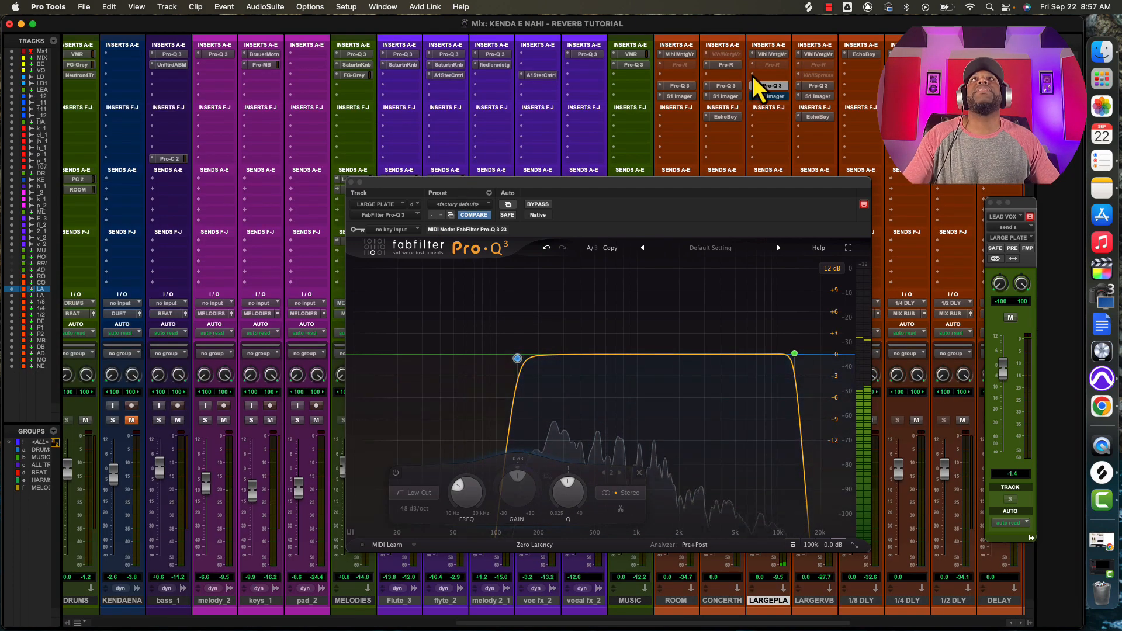
click(818, 54)
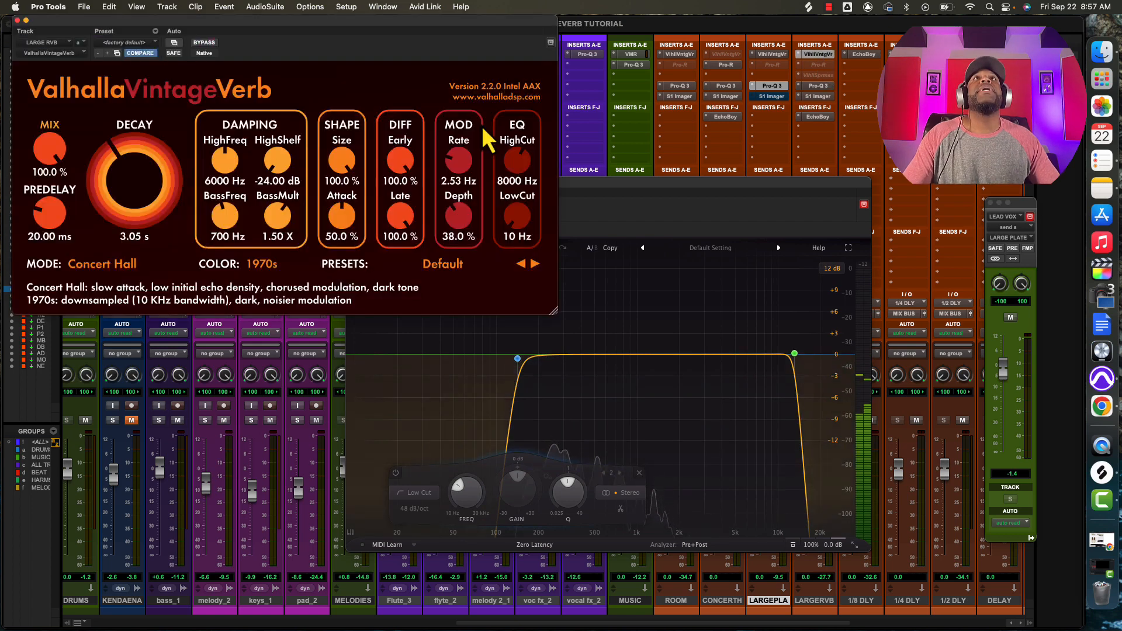
click(770, 54)
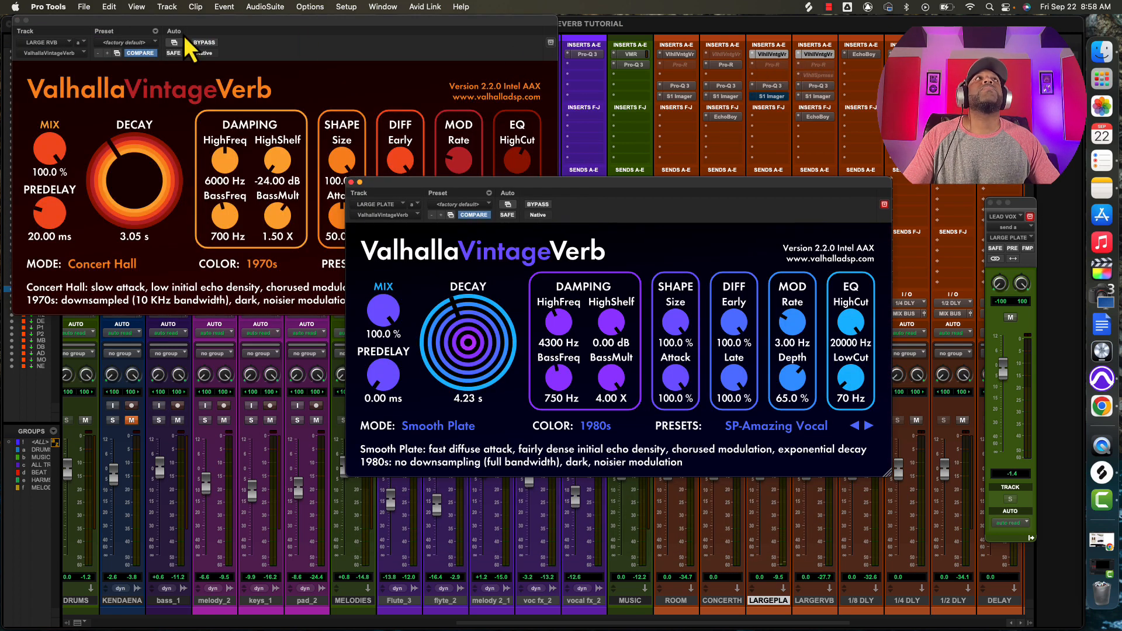
Inspect the Pro-Q 3 curves of the LARGE RVB and LARGE PLATE channels side by side, keeping only the plate's EQ open.
click(17, 21)
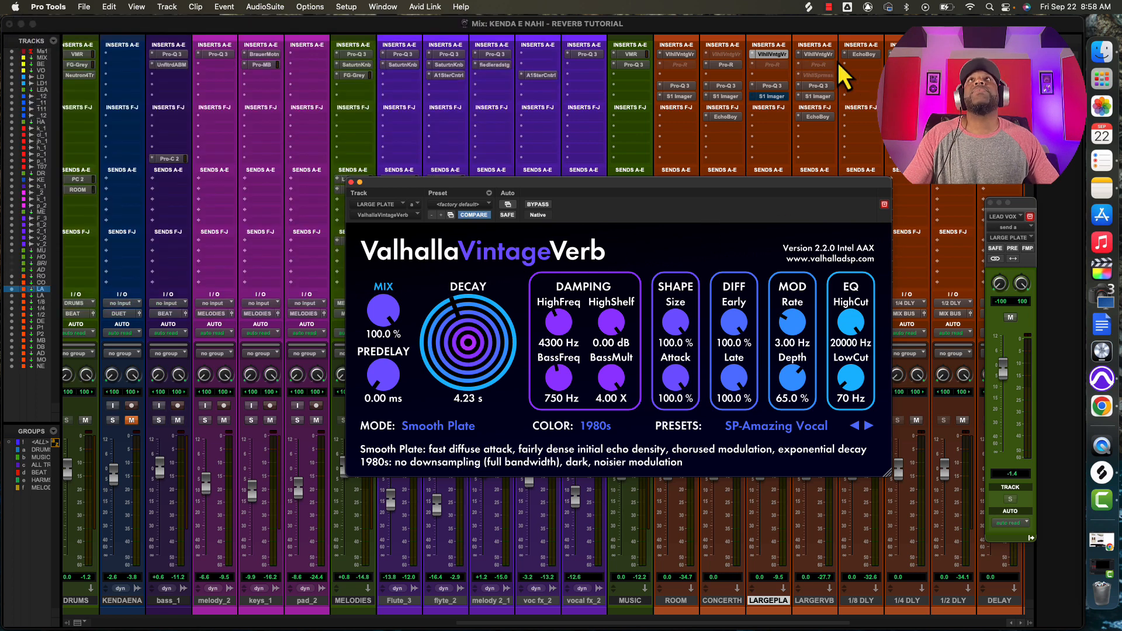
click(820, 87)
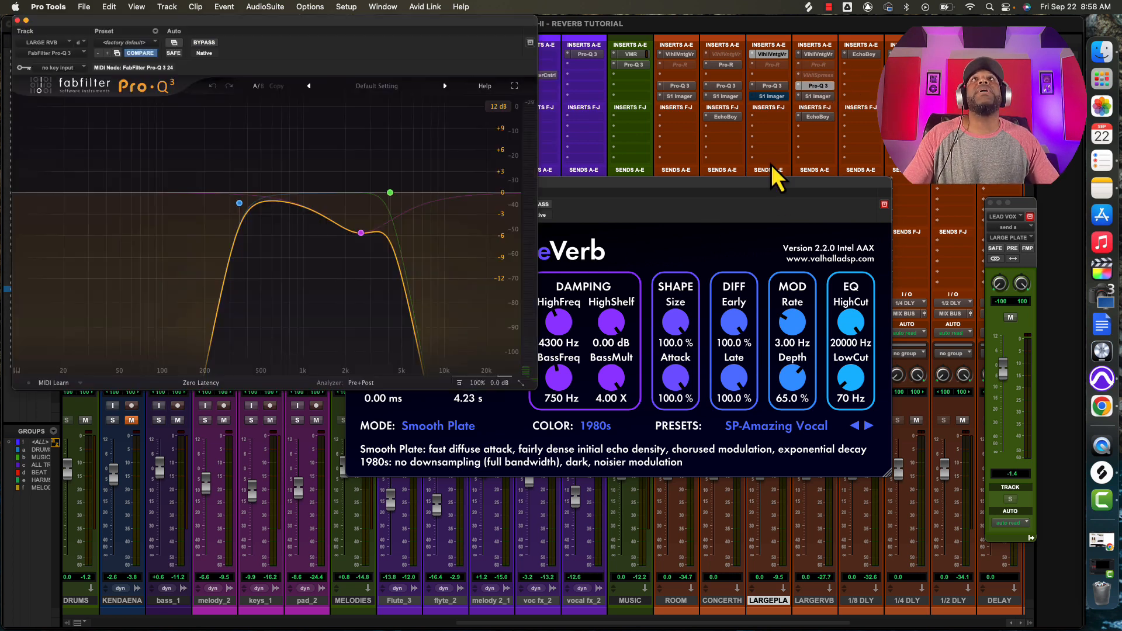
click(734, 183)
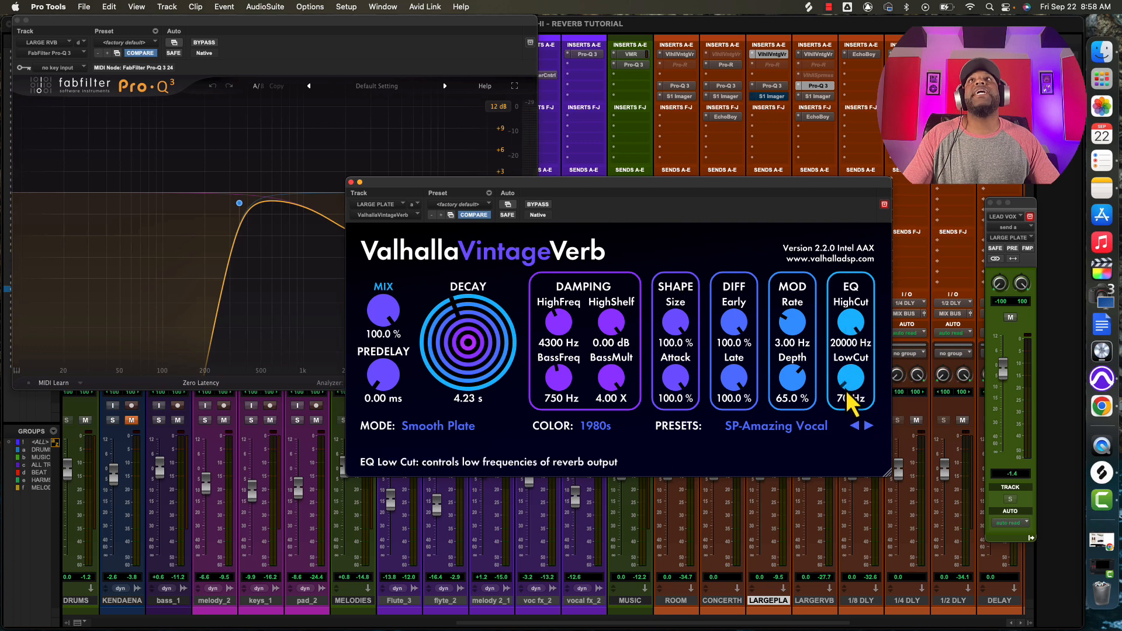
drag(429, 183, 528, 249)
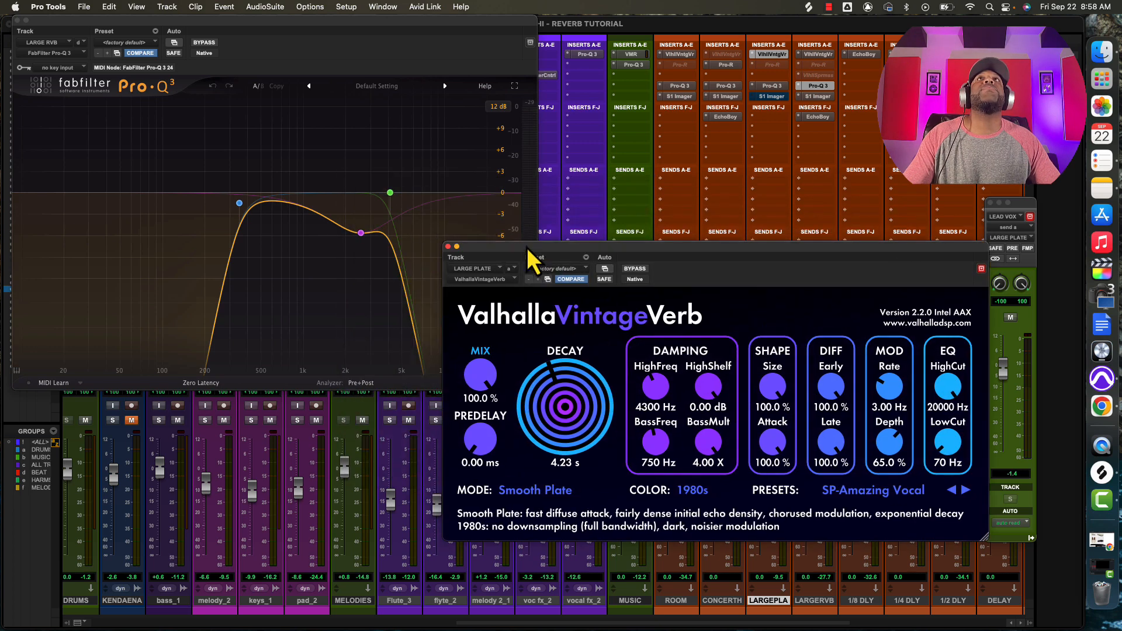
click(766, 86)
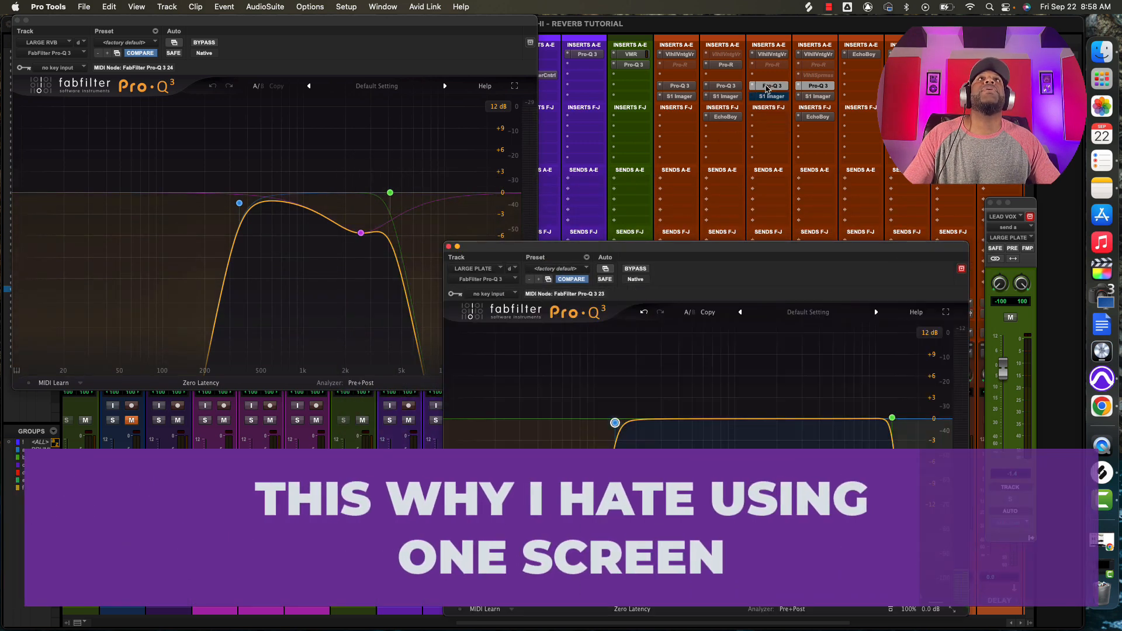
click(18, 20)
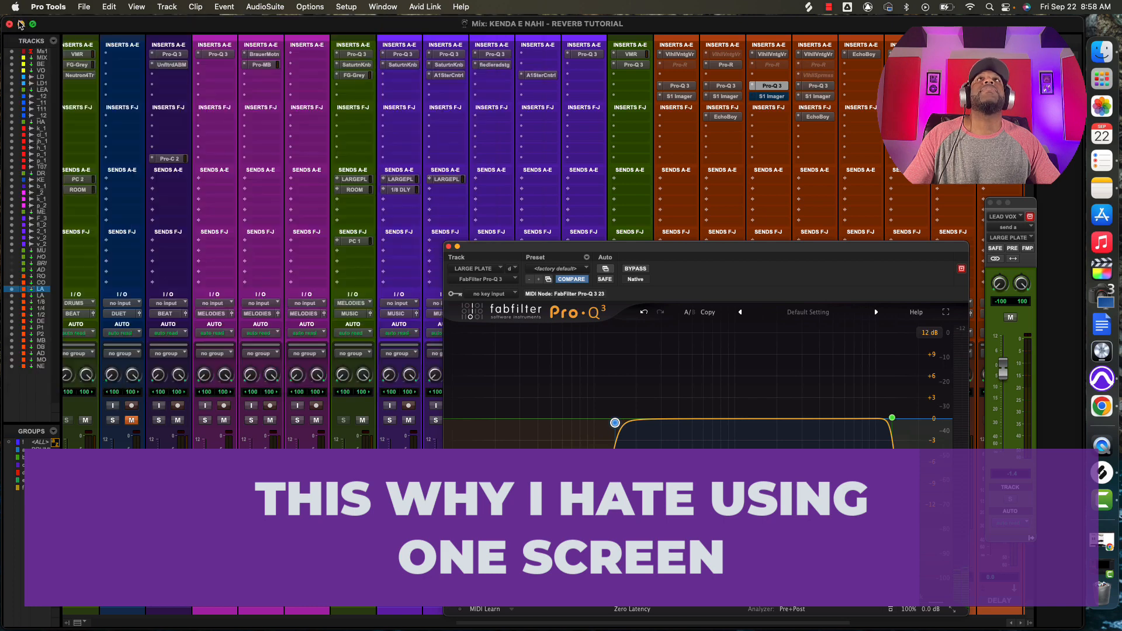
drag(630, 258, 421, 166)
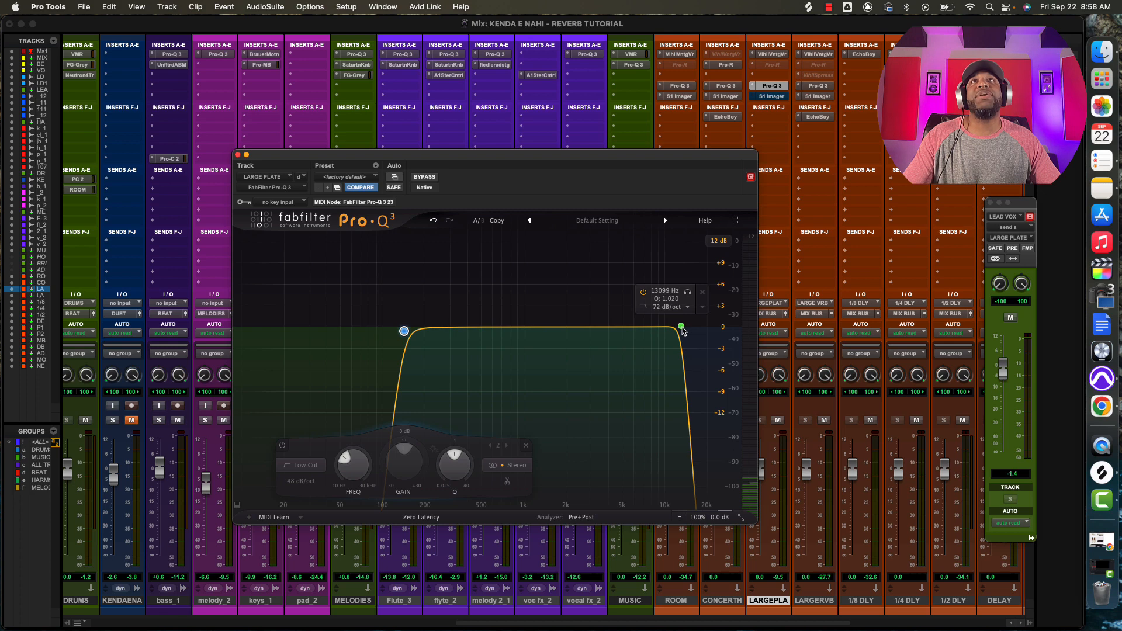
Sweep the plate EQ's high cut to about 2.8 kHz and 1.15 kHz during playback, returning it to around 13 kHz each time.
drag(683, 328, 587, 328)
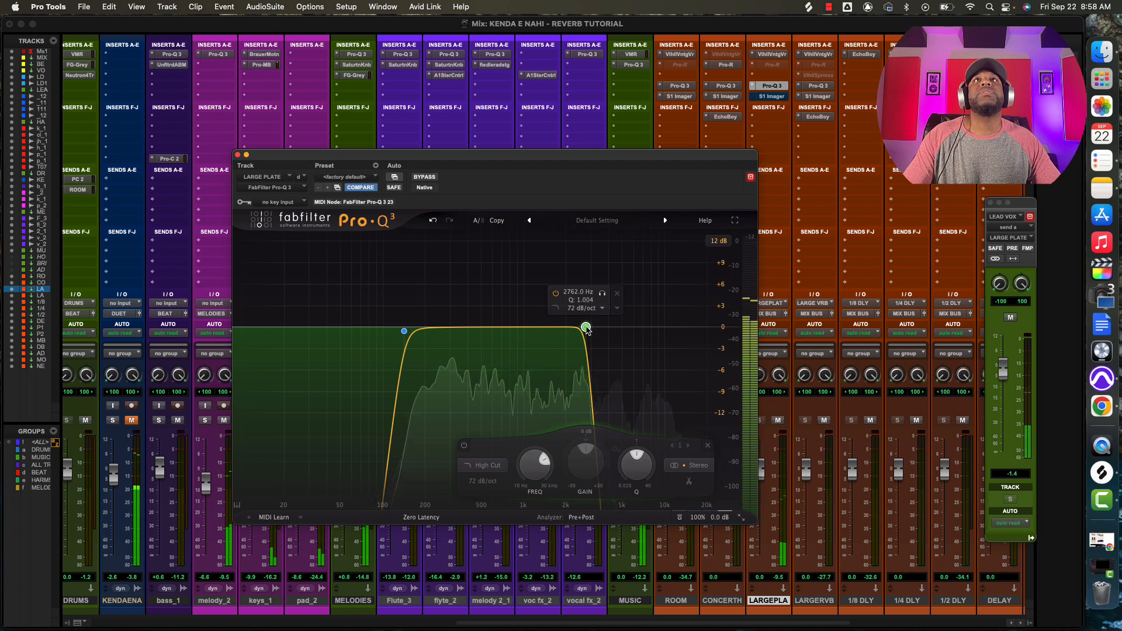
drag(588, 328, 679, 328)
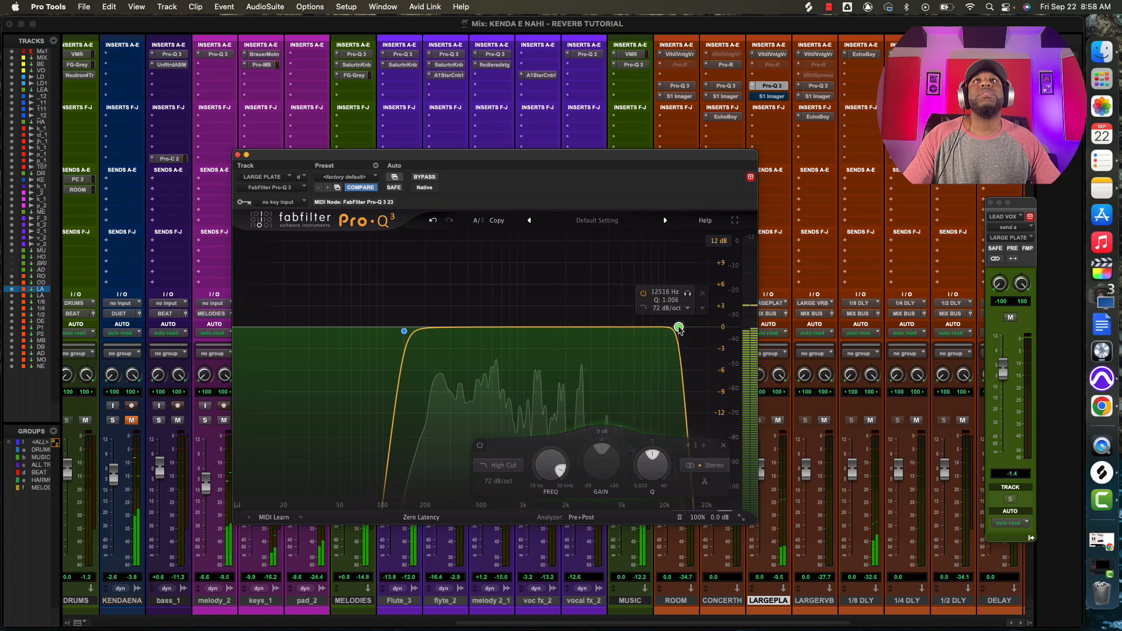
drag(680, 329, 533, 326)
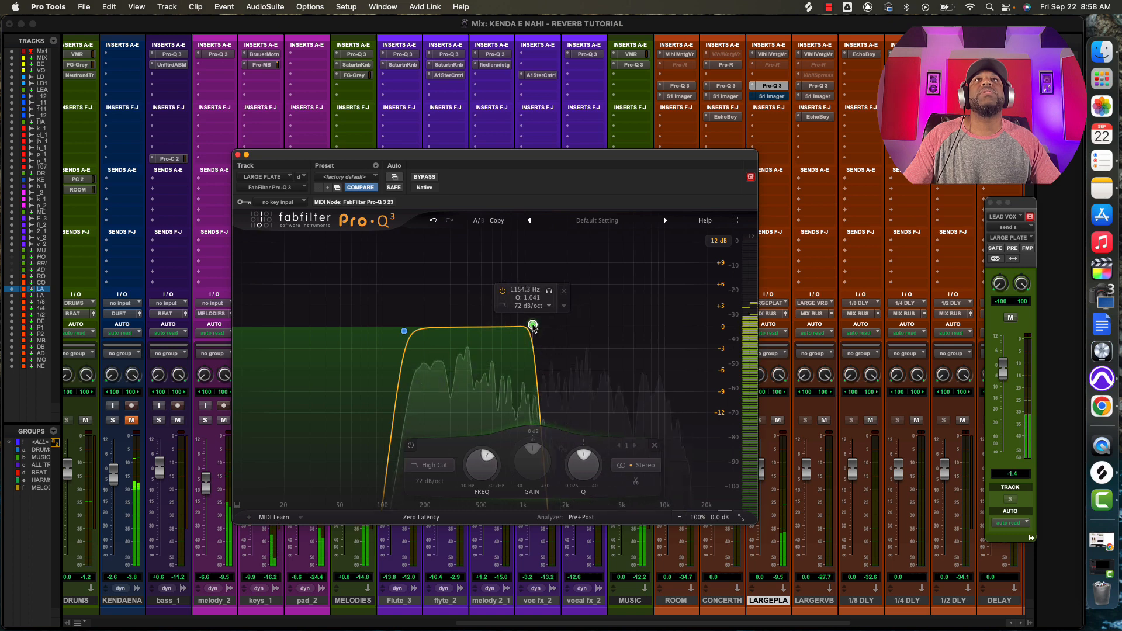
drag(534, 326, 684, 331)
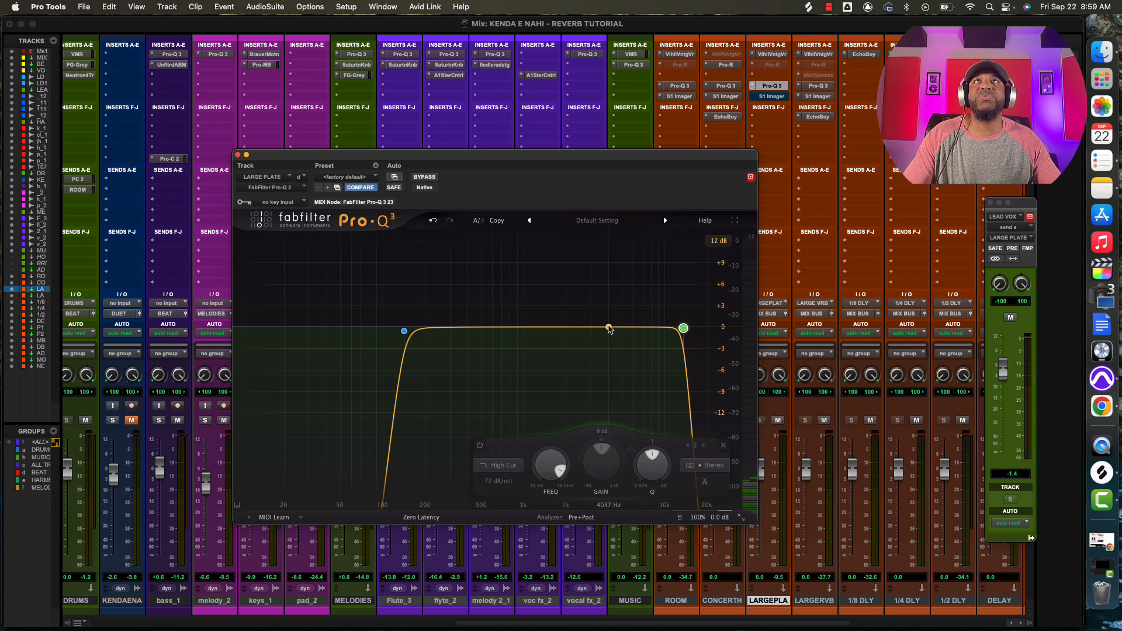
Add a bell band to the plate's EQ, trying different depths and settling on about -7.3 dB at 2.2 kHz with Q 1.
drag(610, 329, 593, 413)
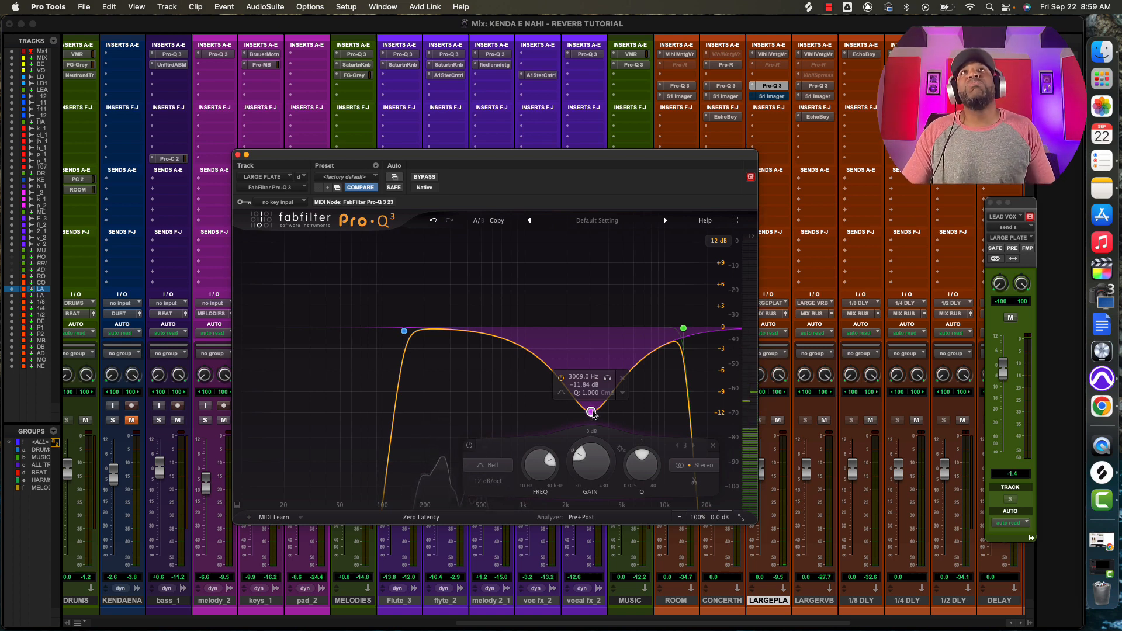
drag(590, 412, 581, 331)
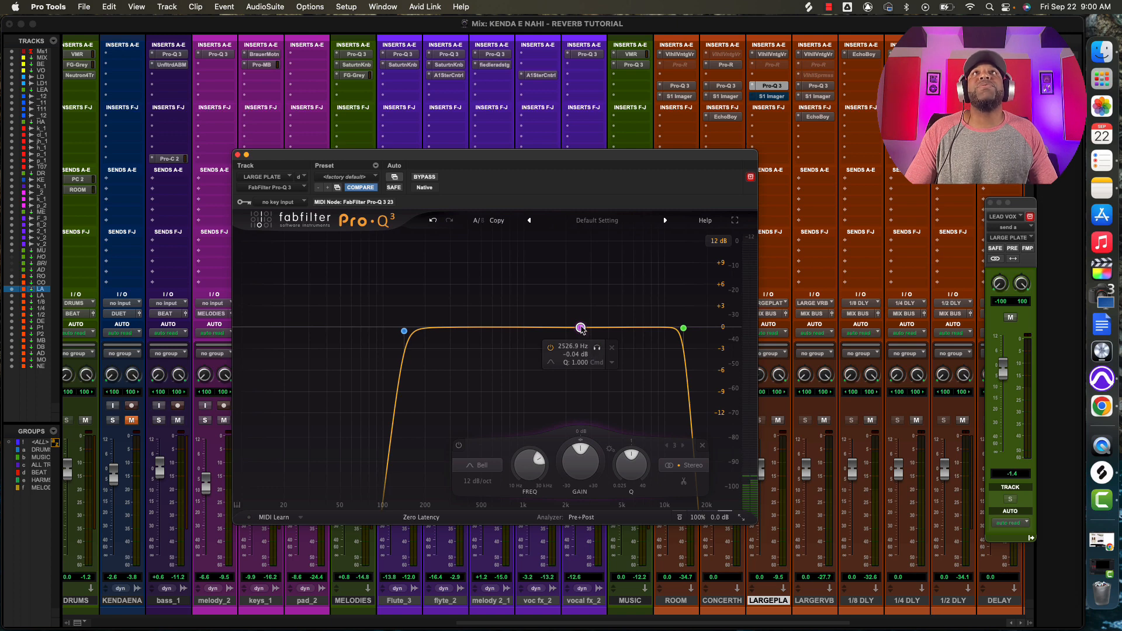
drag(581, 329, 574, 381)
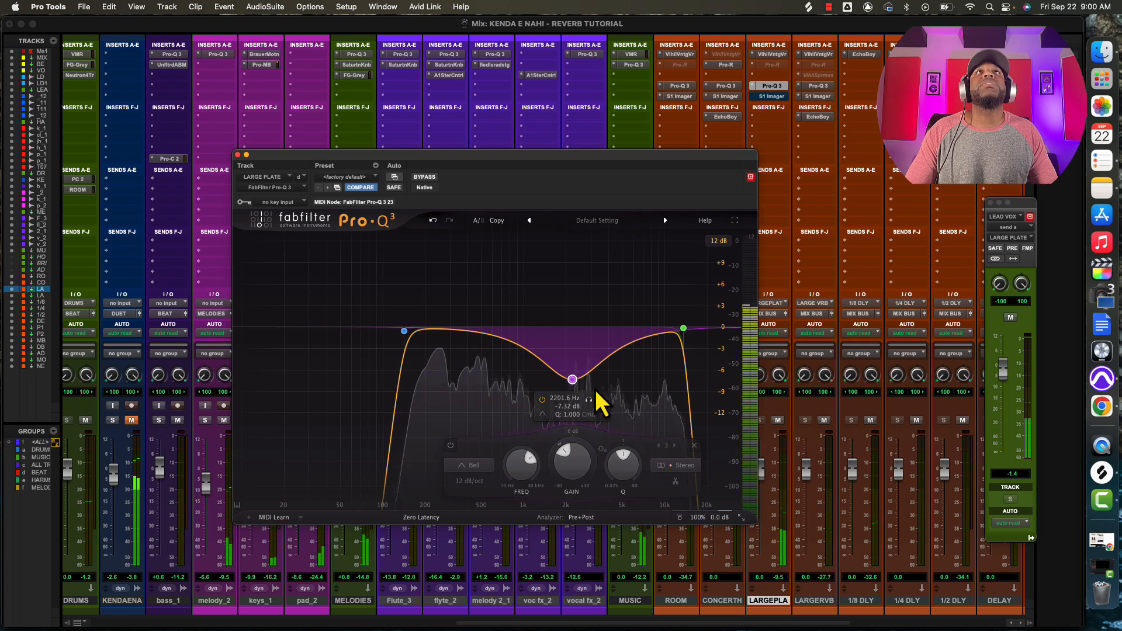
Toggle the plate EQ's bypass during playback to compare the reverb with and without the mid-frequency cut.
click(424, 177)
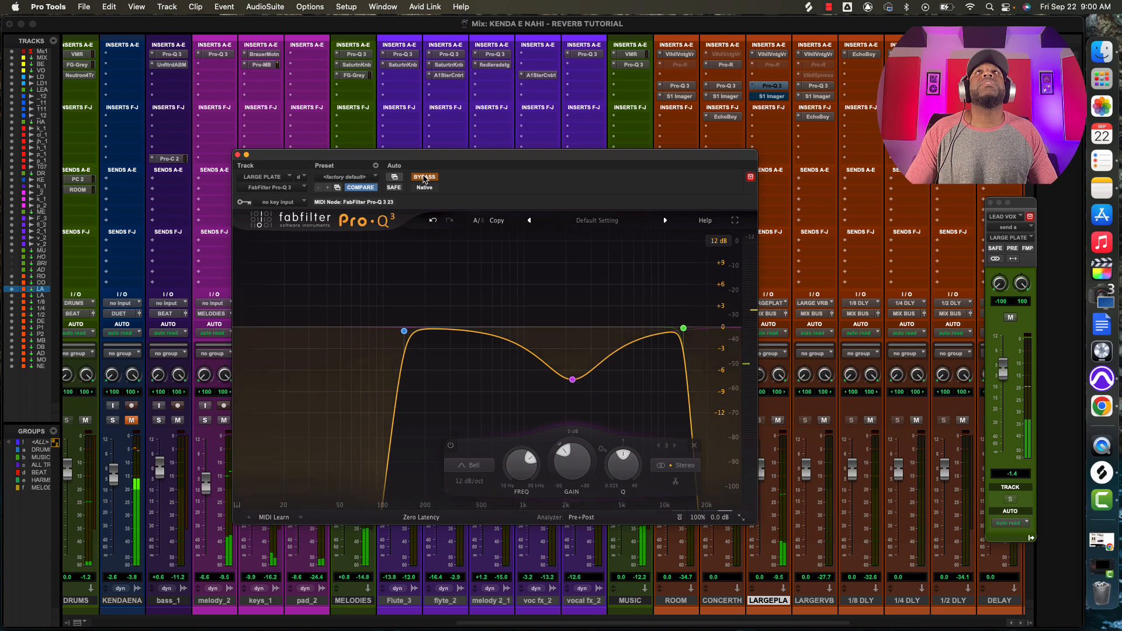
click(425, 177)
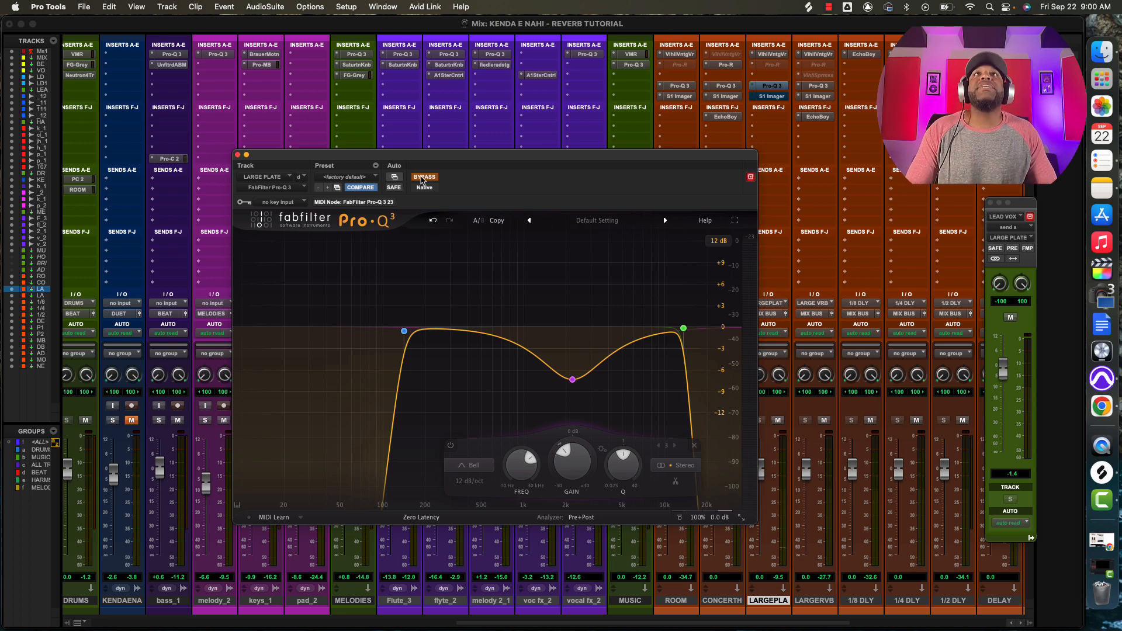
click(422, 180)
mouse_move(584, 352)
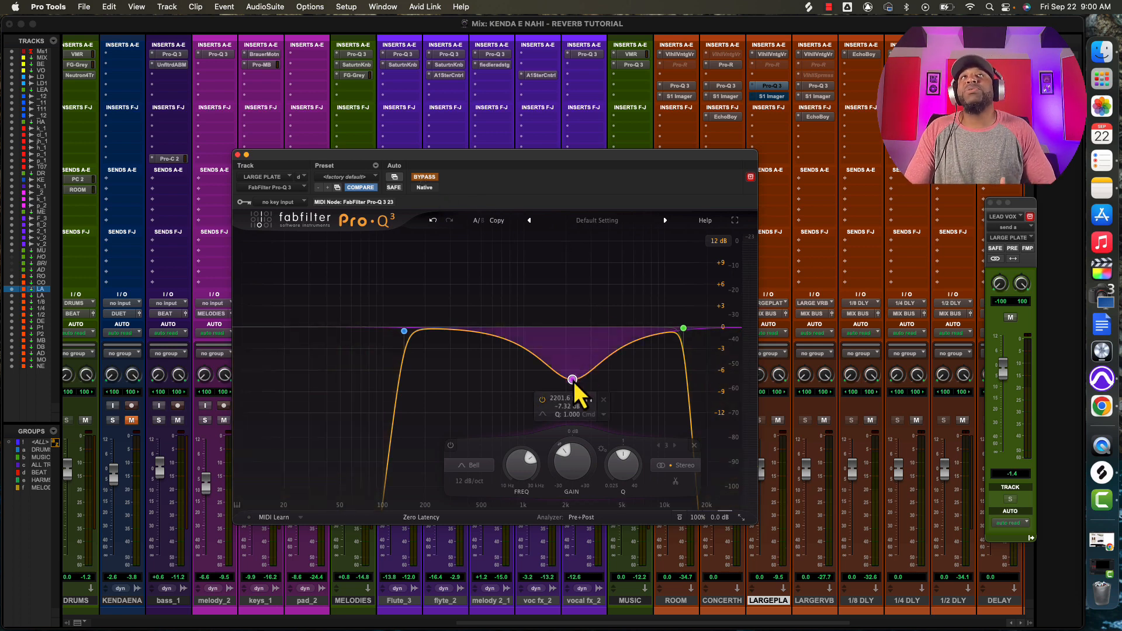
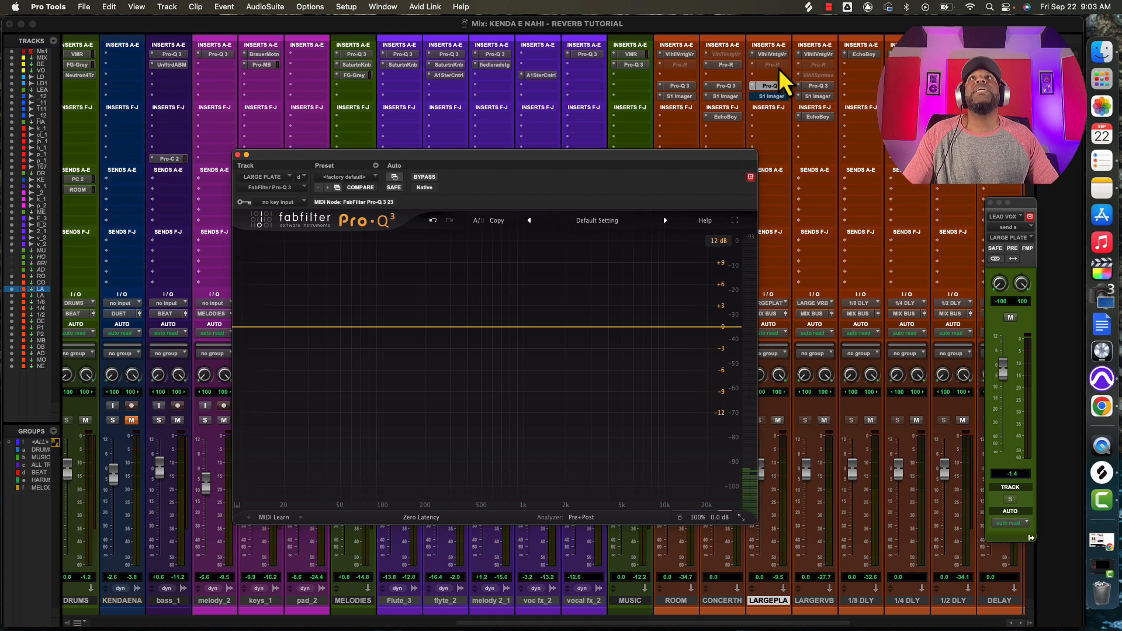
Open the LARGE PLATE channel's VintageVerb and remove the inactive Pro-R insert below it.
click(770, 55)
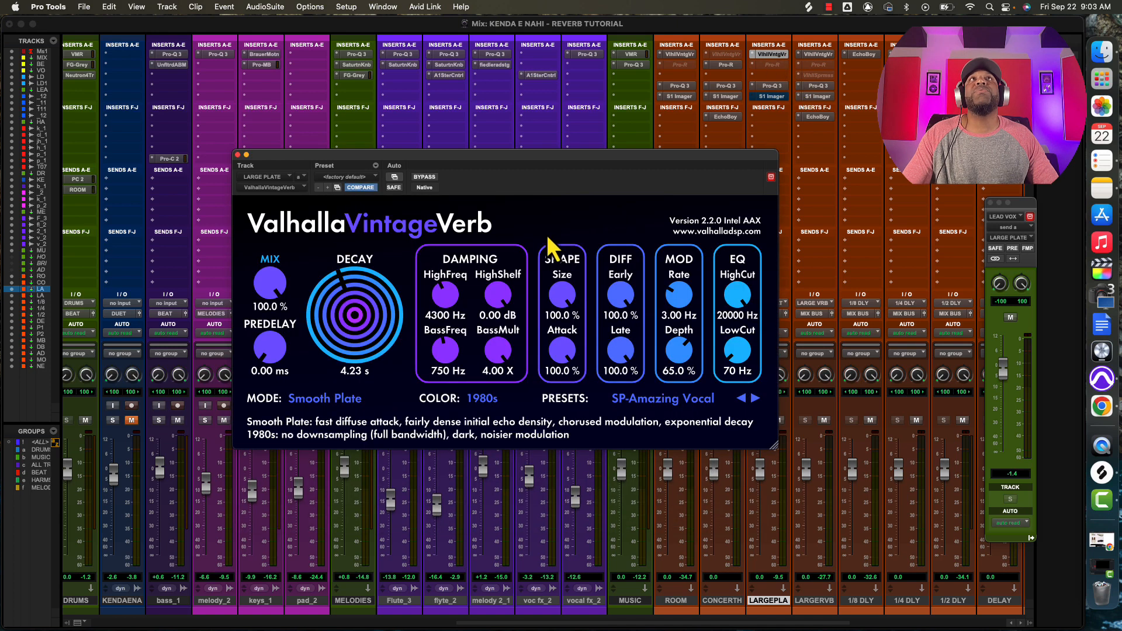
drag(564, 165, 439, 174)
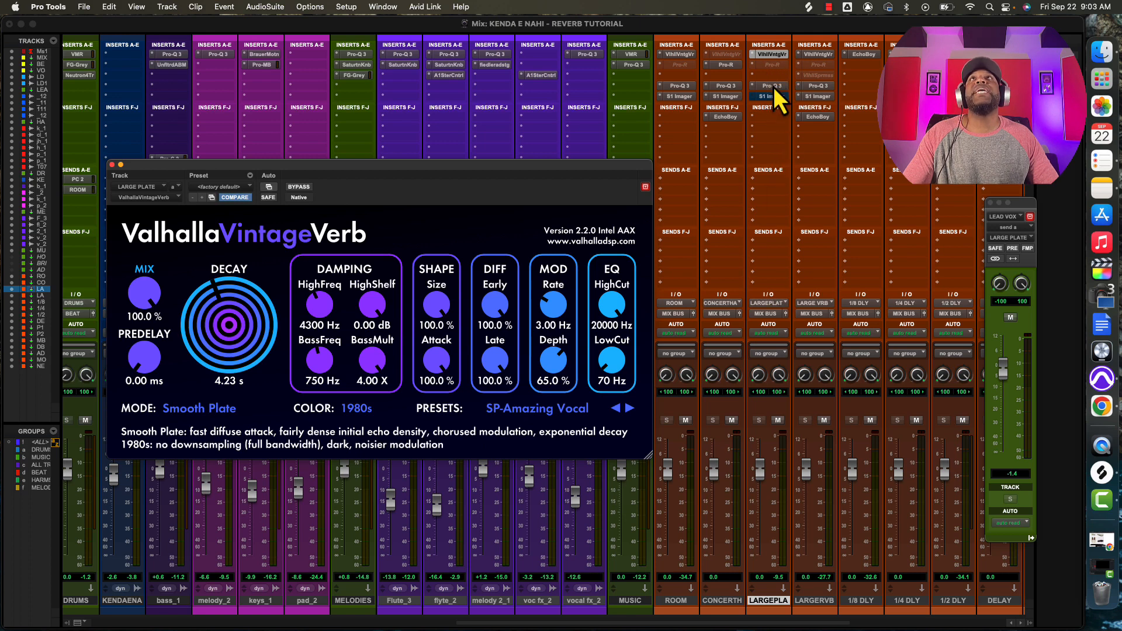
click(752, 67)
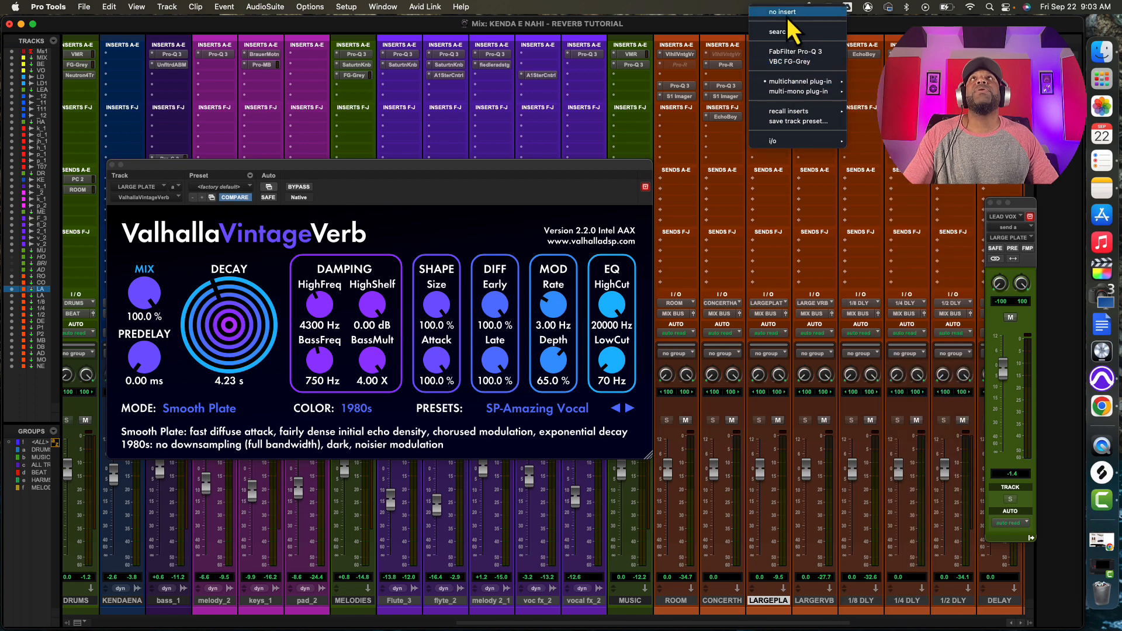
click(787, 13)
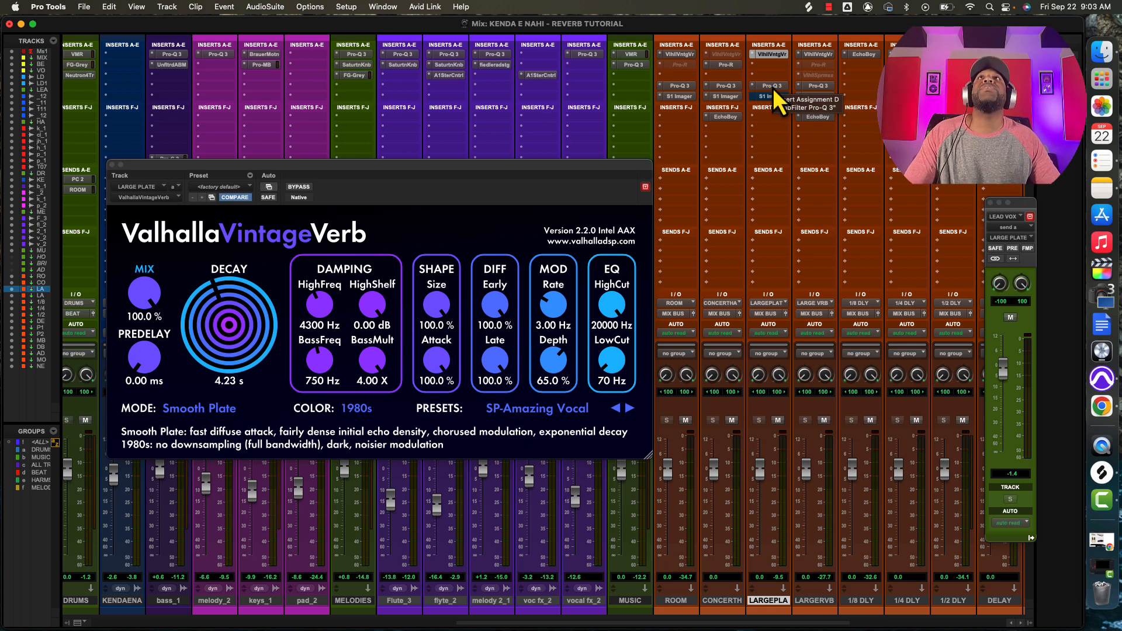
Move the LARGE PLATE channel's Pro-Q 3 to insert slot F and add EchoBoy in slot B, directly after VintageVerb.
drag(773, 87, 772, 66)
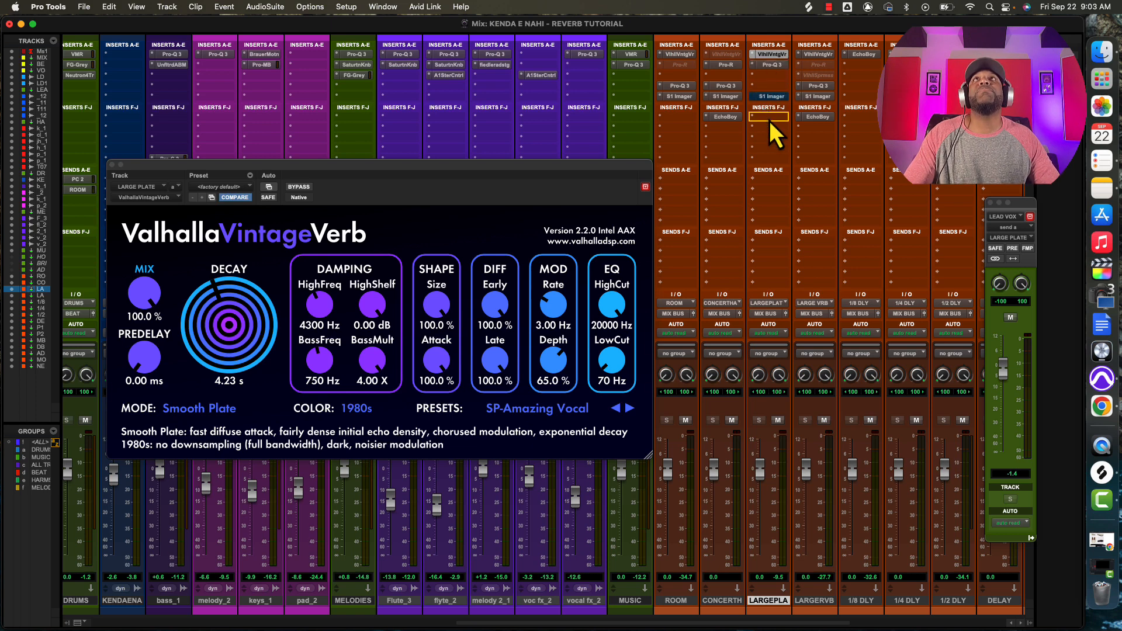
click(753, 66)
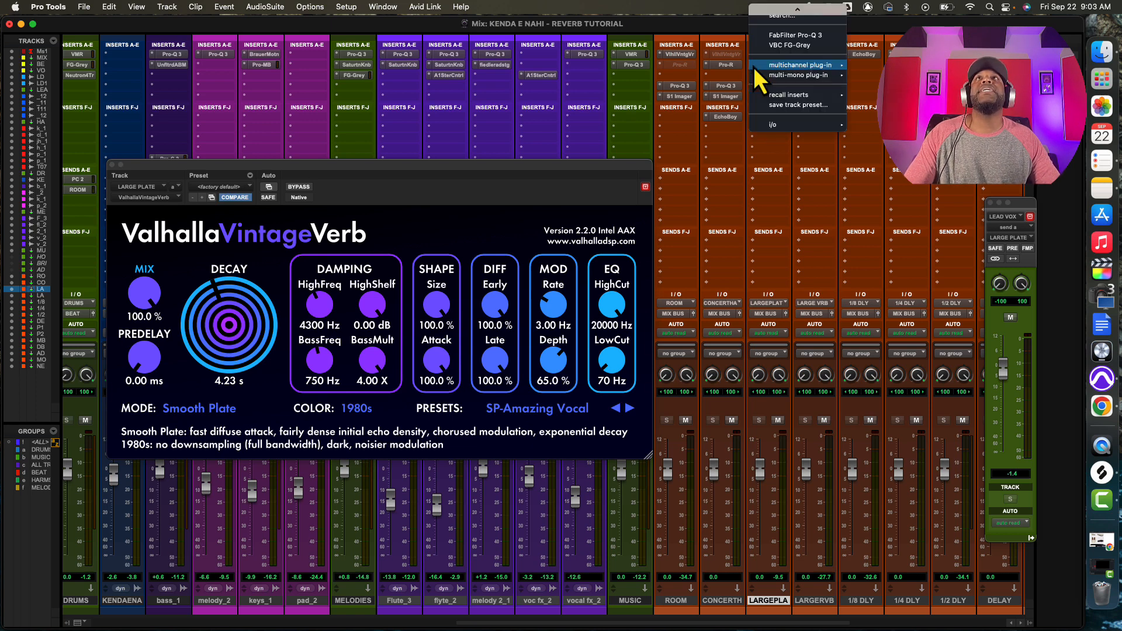
mouse_move(752, 67)
mouse_move(897, 186)
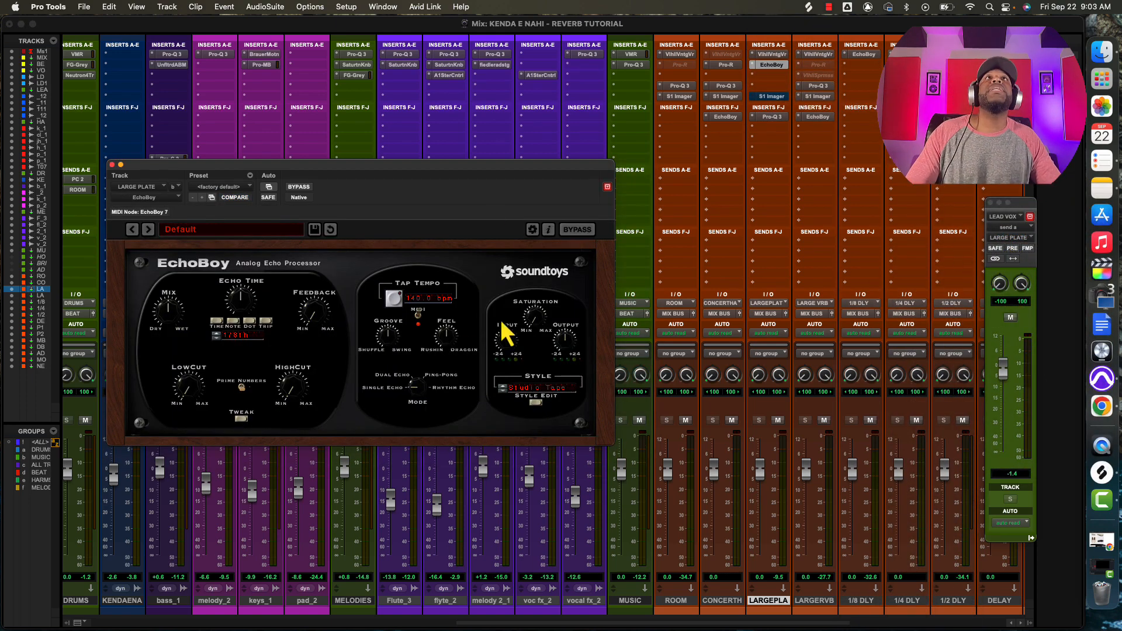
drag(460, 170, 504, 163)
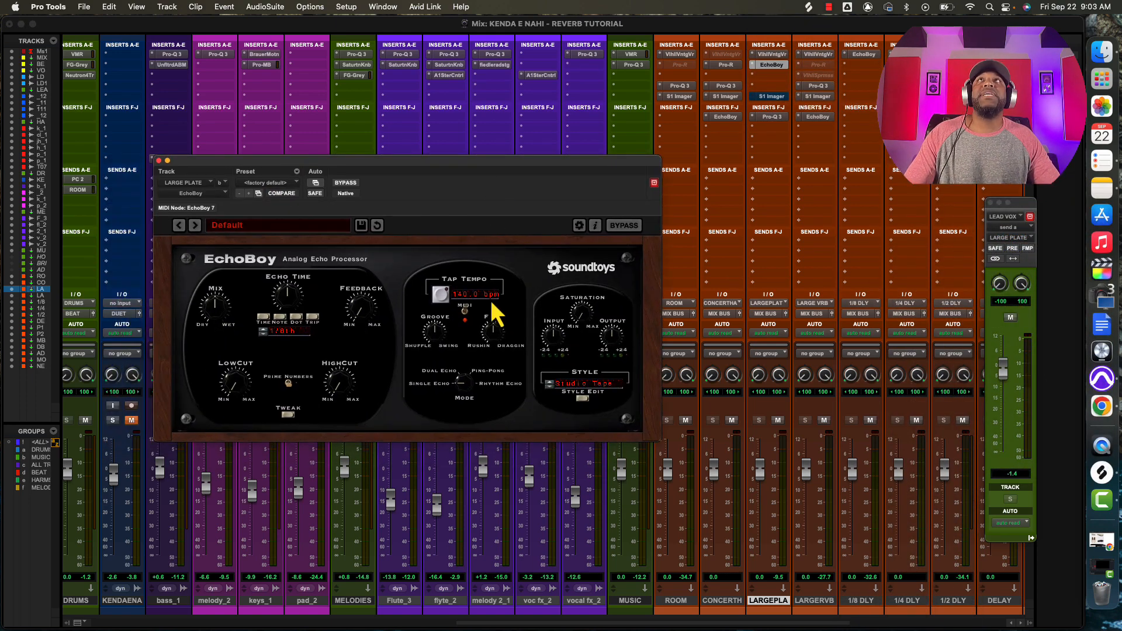
Adjust EchoBoy's mix during playback and try a 1/4 note echo time before returning to 1/8.
key(space)
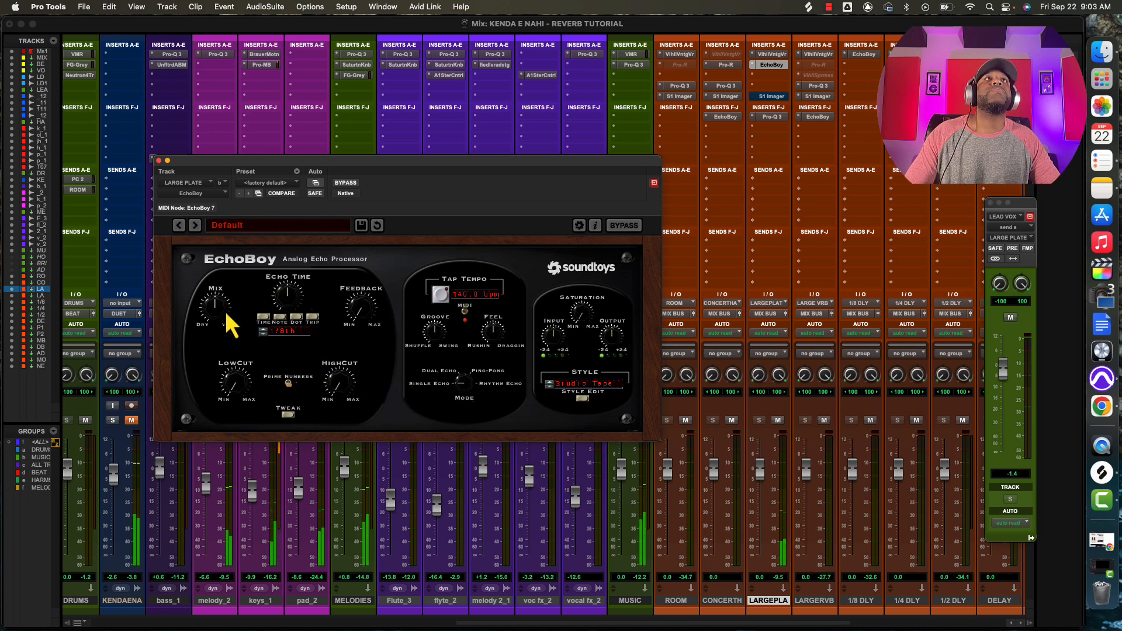
drag(226, 315, 221, 310)
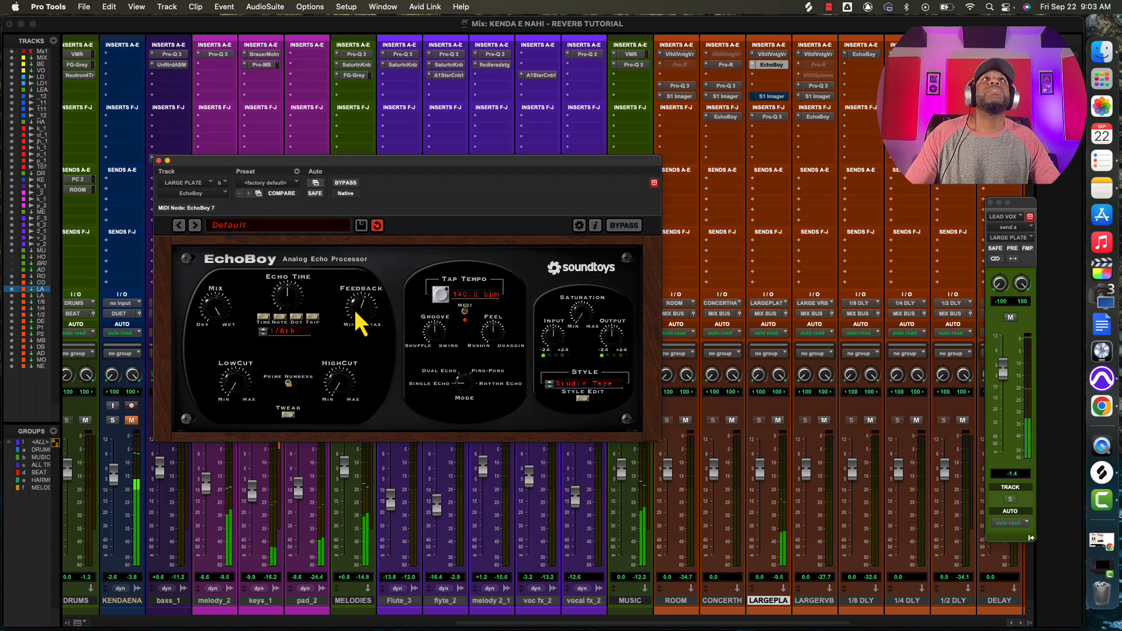
click(264, 332)
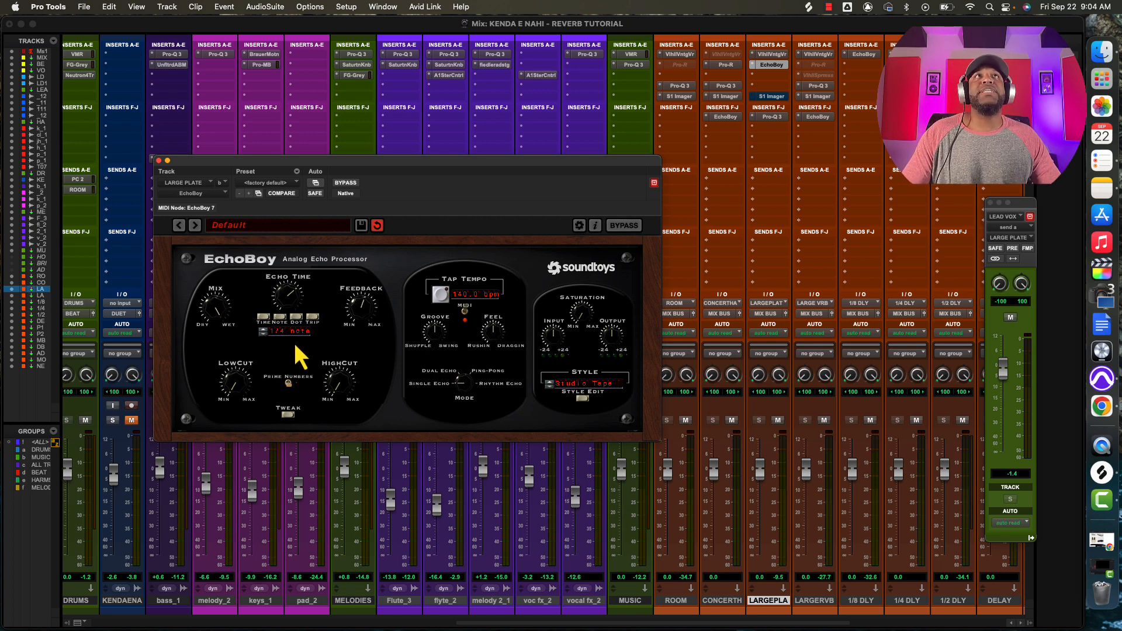
click(264, 331)
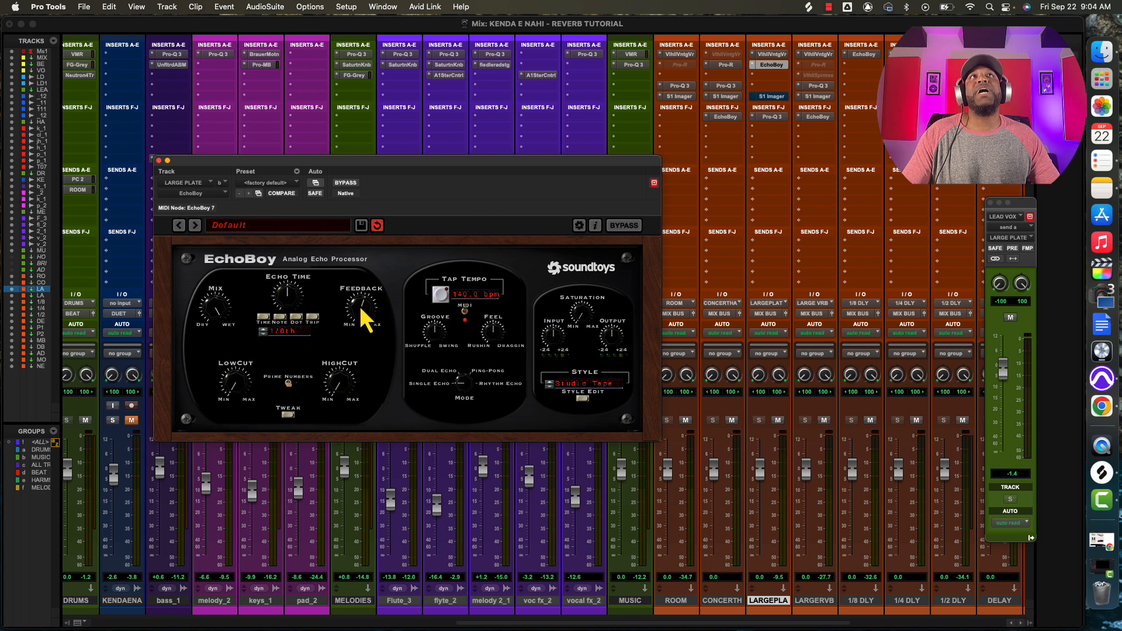
Set EchoBoy's echo time to a 1/4 note, toggling its bypass before and after the change to compare the sound.
click(350, 185)
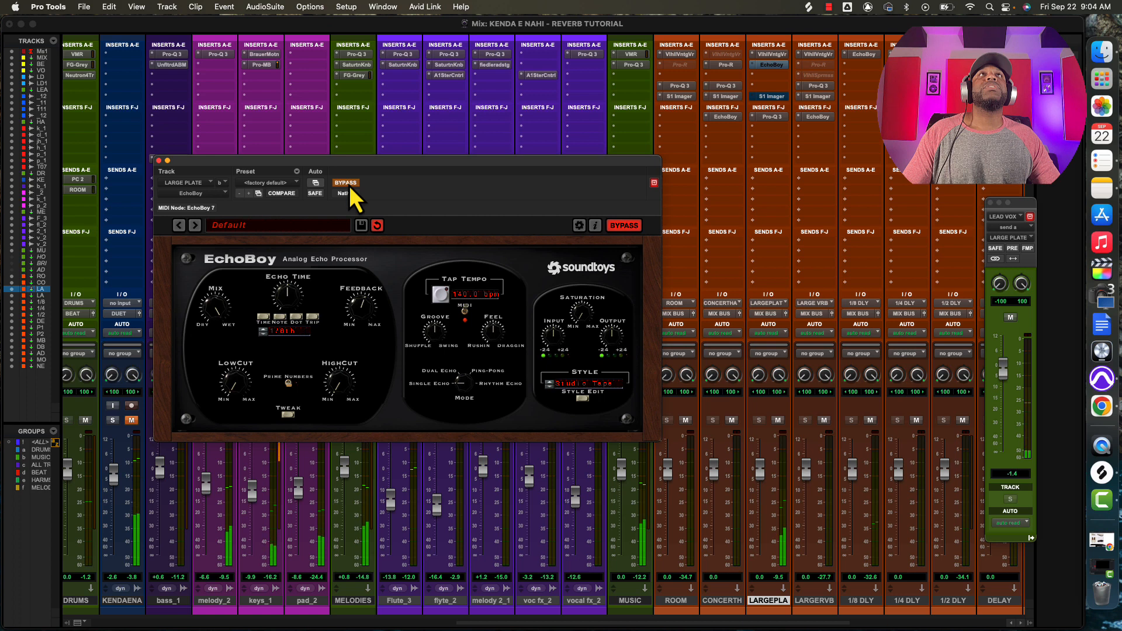
click(349, 186)
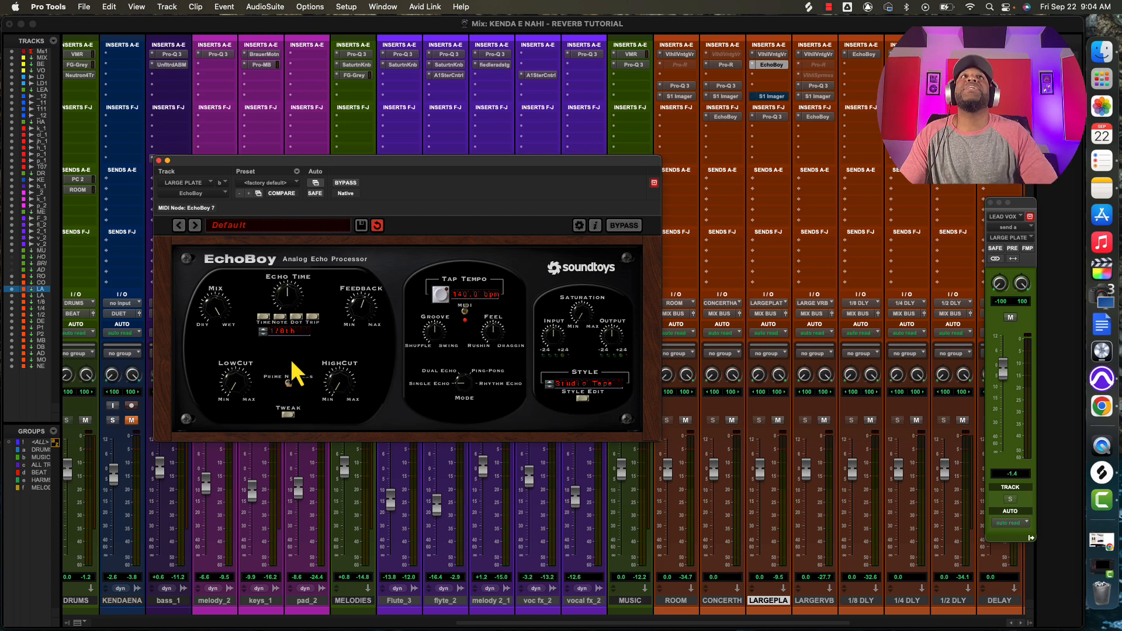
click(265, 332)
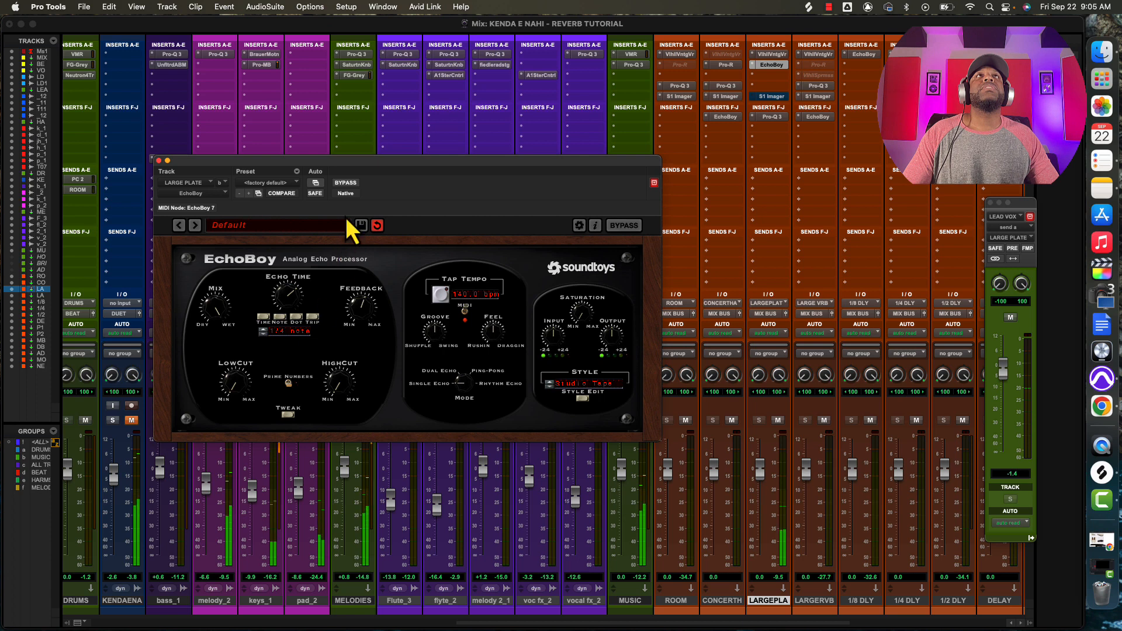
click(349, 185)
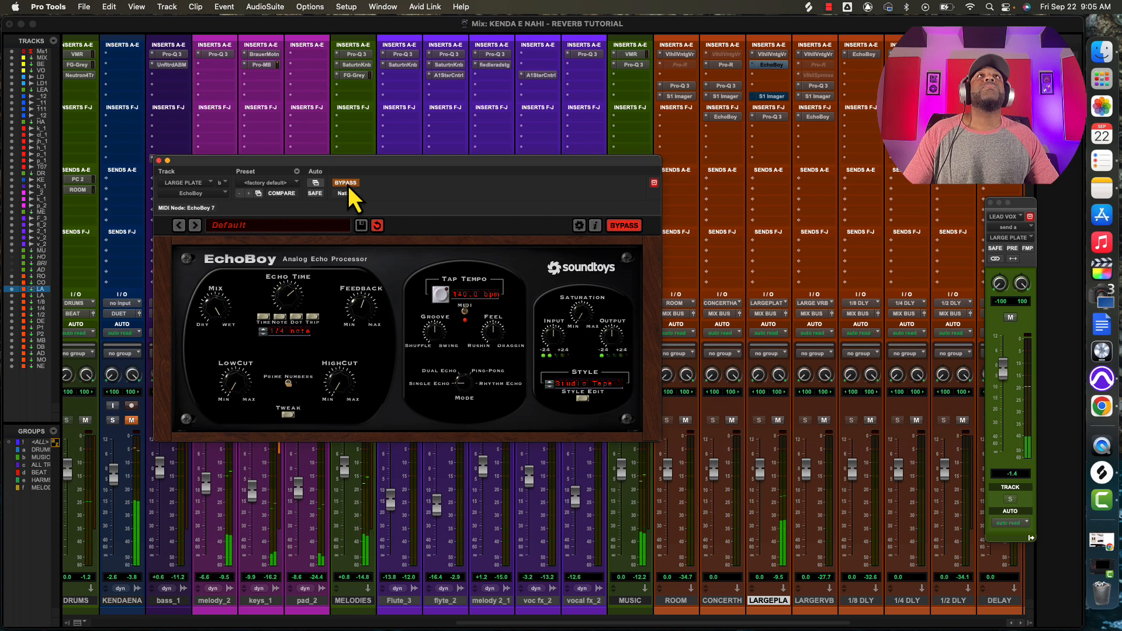
click(349, 185)
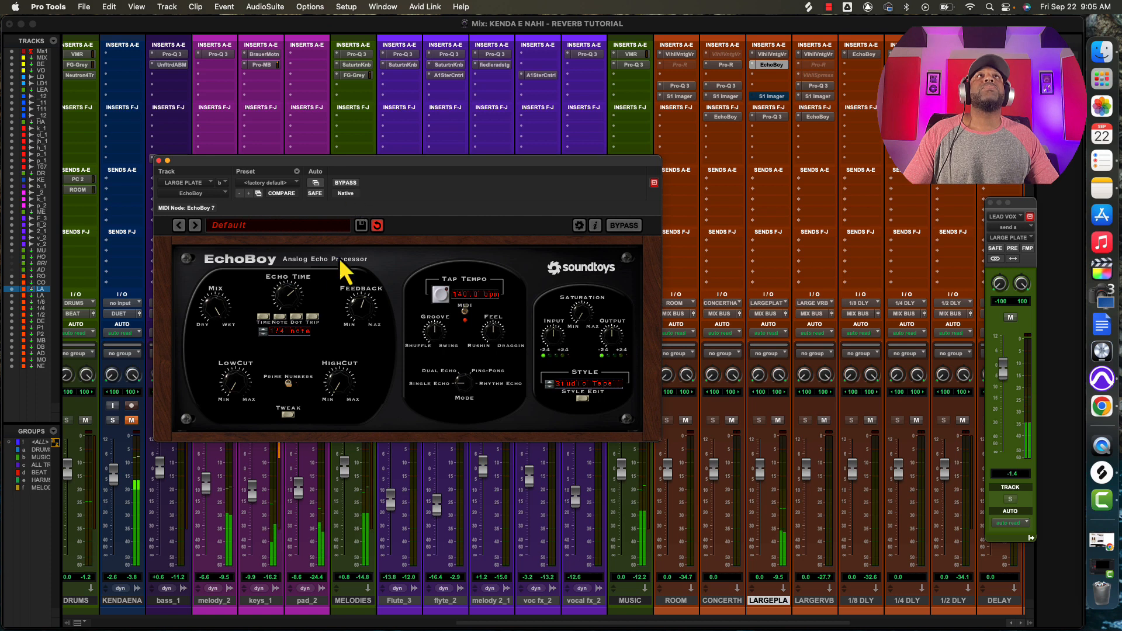
Set EchoBoy's echo time to a 1/2 note and bypass the plug-in on the LARGE PLATE channel.
click(263, 331)
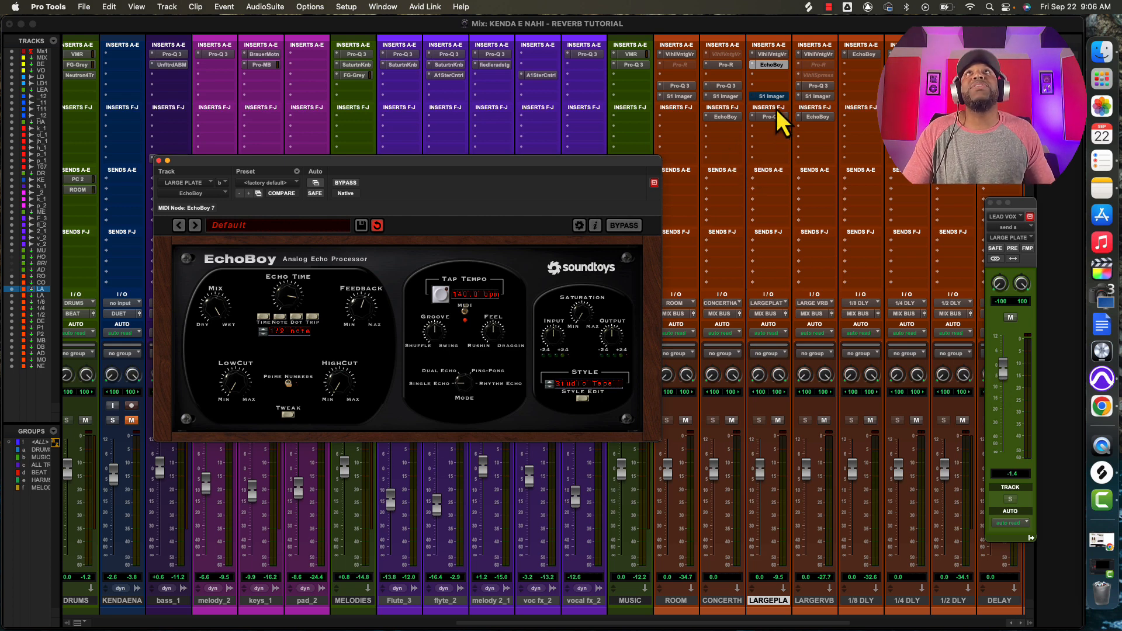
super+click(770, 66)
Add Acon Digital Multiply in insert slot C of the LARGE PLATE channel, directly after EchoBoy.
click(754, 76)
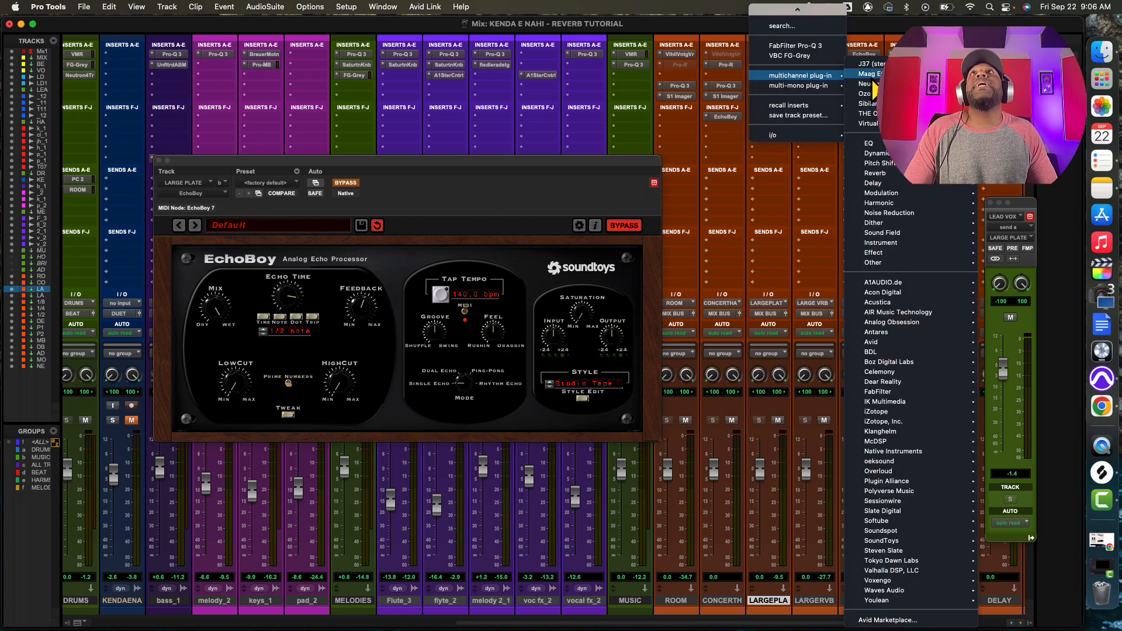
mouse_move(886, 198)
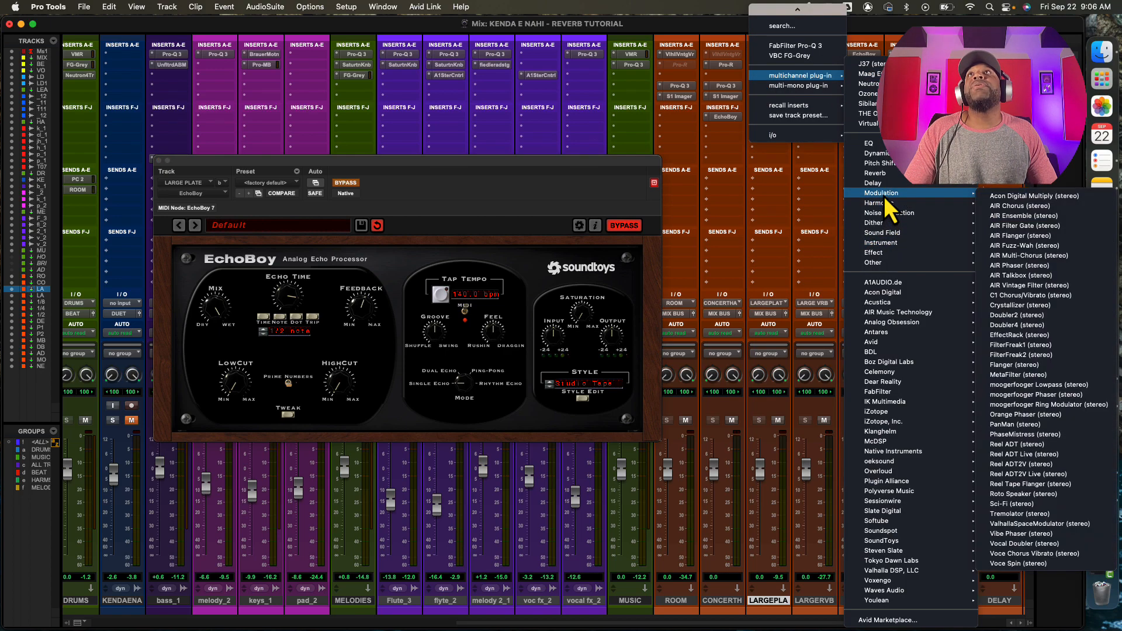
click(1023, 204)
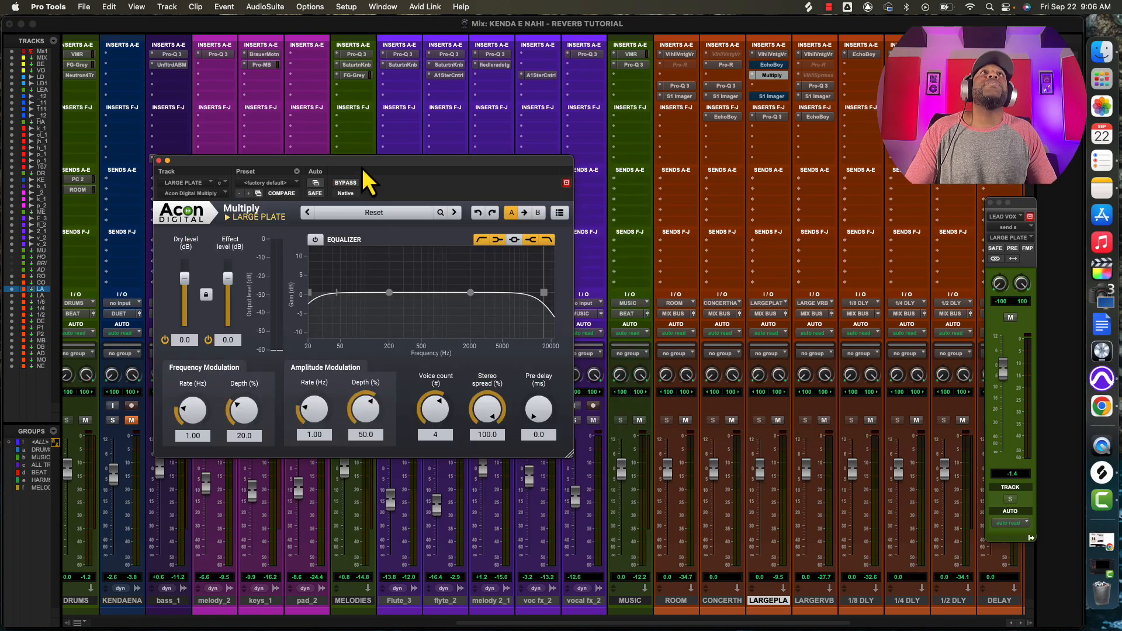
drag(362, 170, 389, 190)
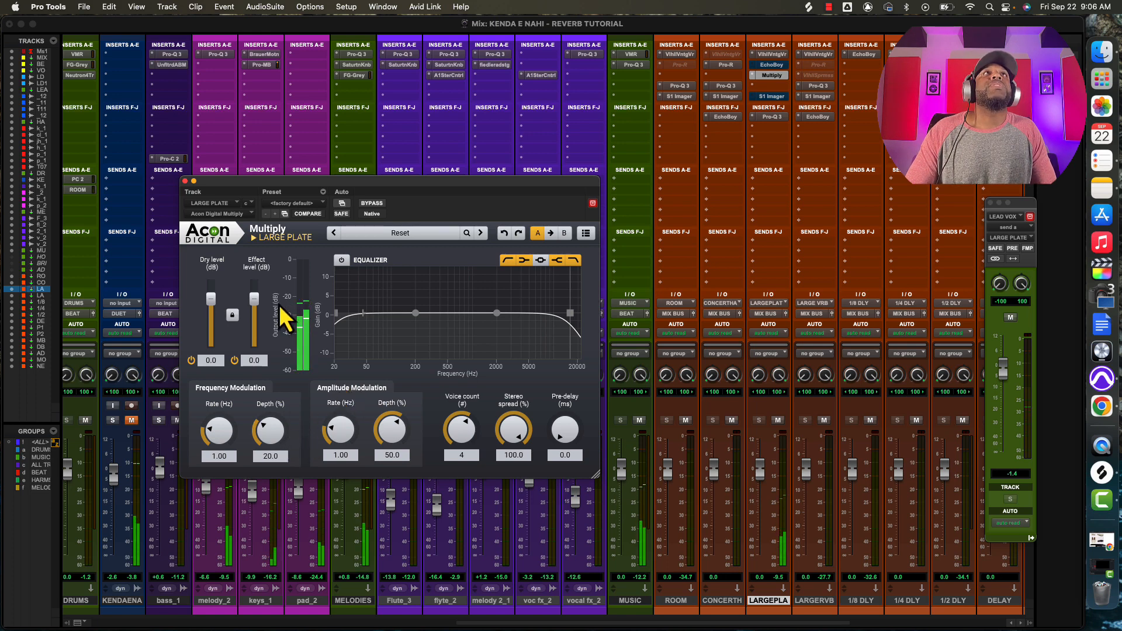
Raise Multiply's effect level to 6.2 dB during playback and toggle its bypass to compare the sound.
mouse_move(255, 300)
mouse_down()
mouse_move(261, 313)
mouse_move(261, 271)
mouse_move(258, 297)
mouse_up()
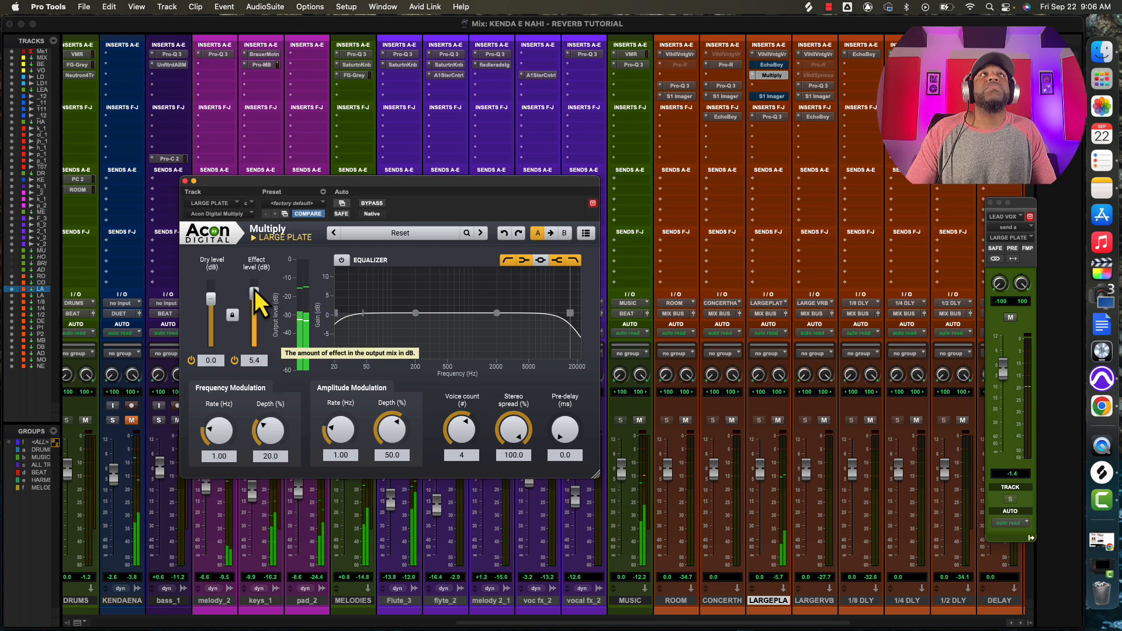
mouse_move(256, 296)
mouse_down()
mouse_move(255, 315)
mouse_move(257, 295)
mouse_up()
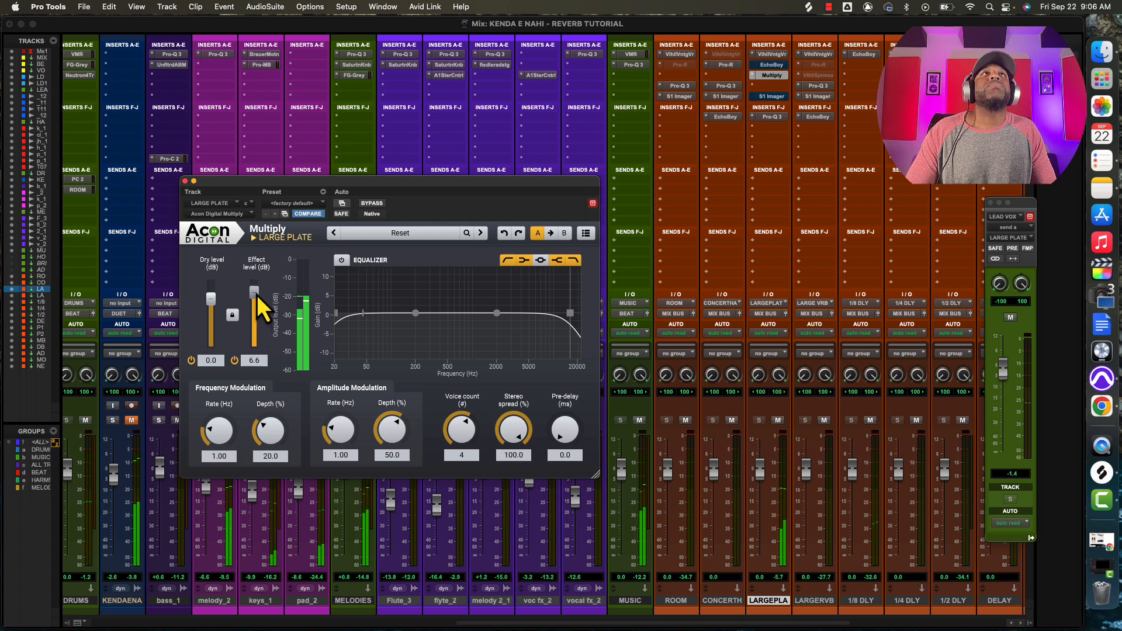
click(372, 206)
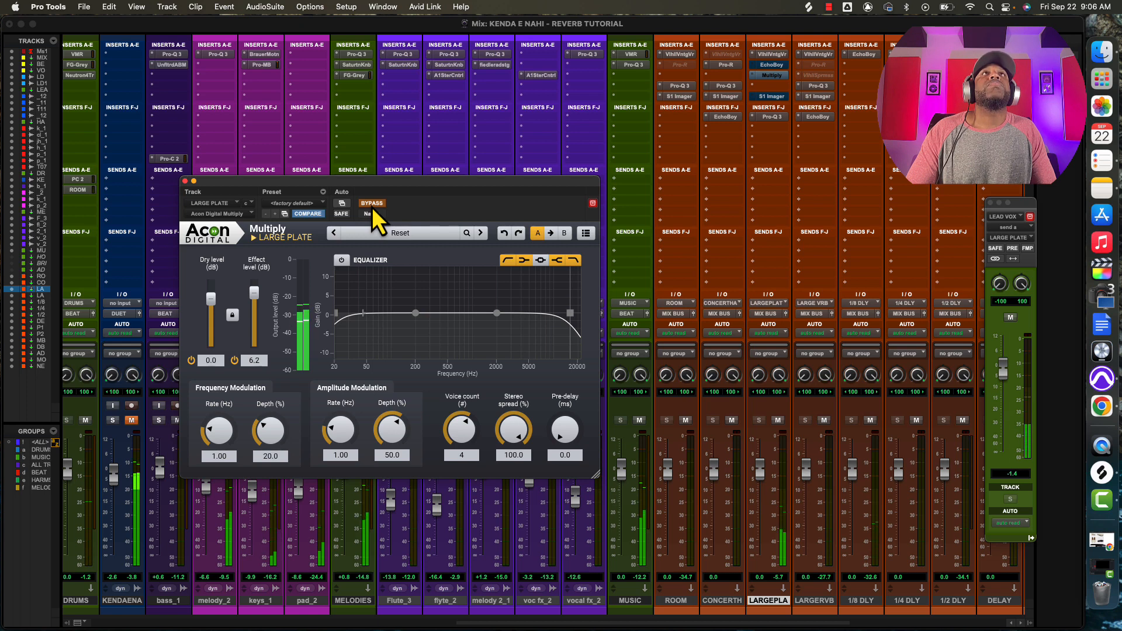
click(372, 206)
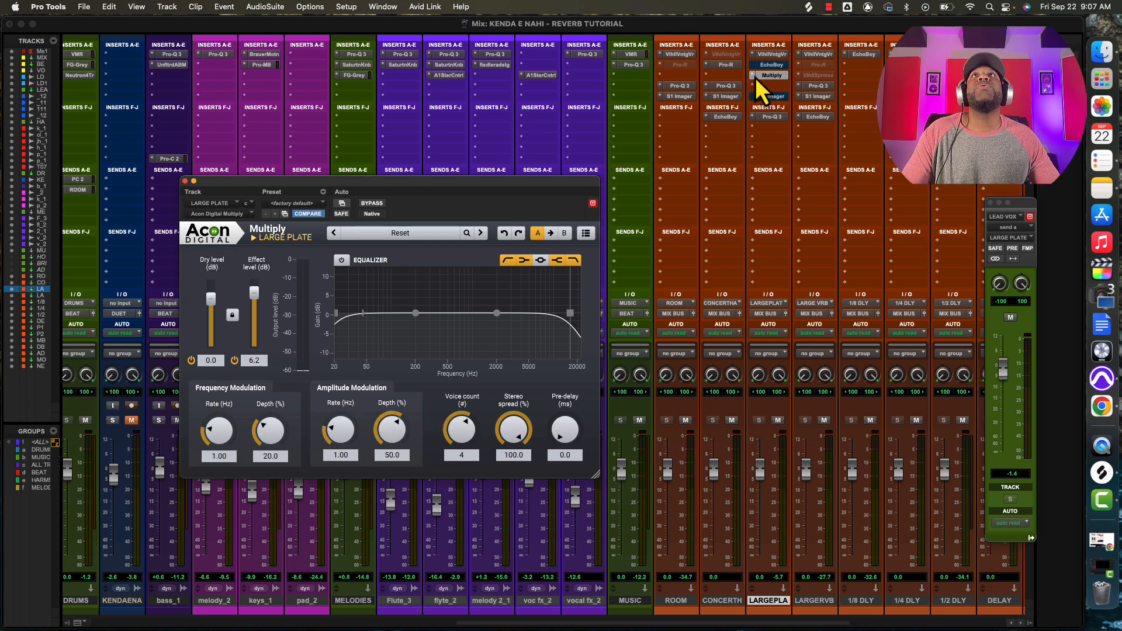
Replace Multiply with AIR Flanger in insert slot C of the LARGE PLATE channel.
click(770, 75)
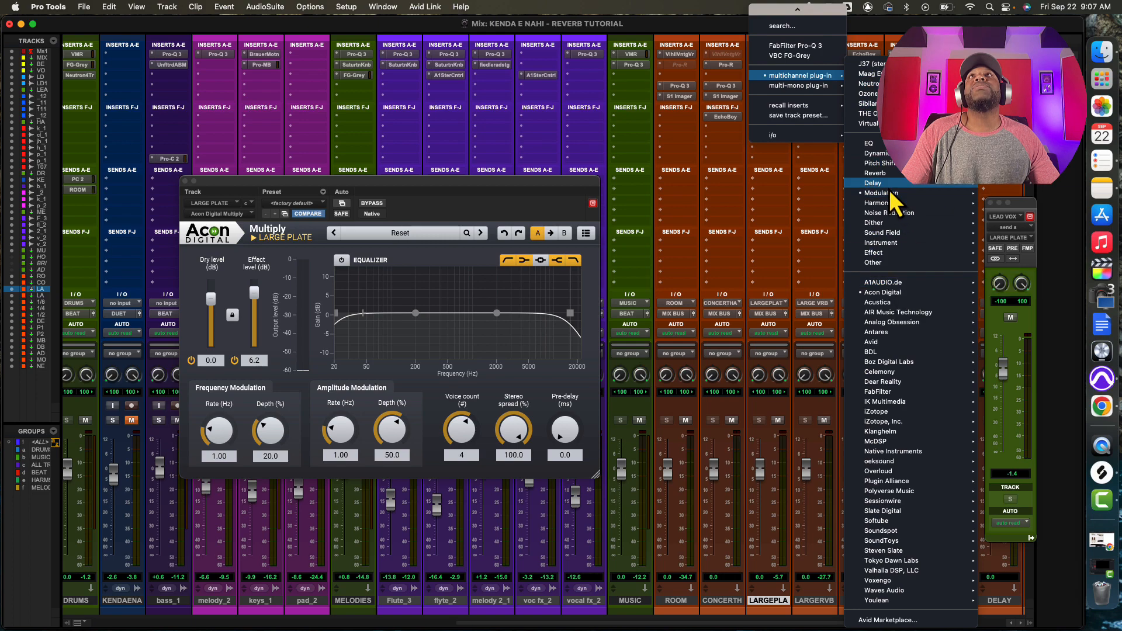
mouse_move(884, 193)
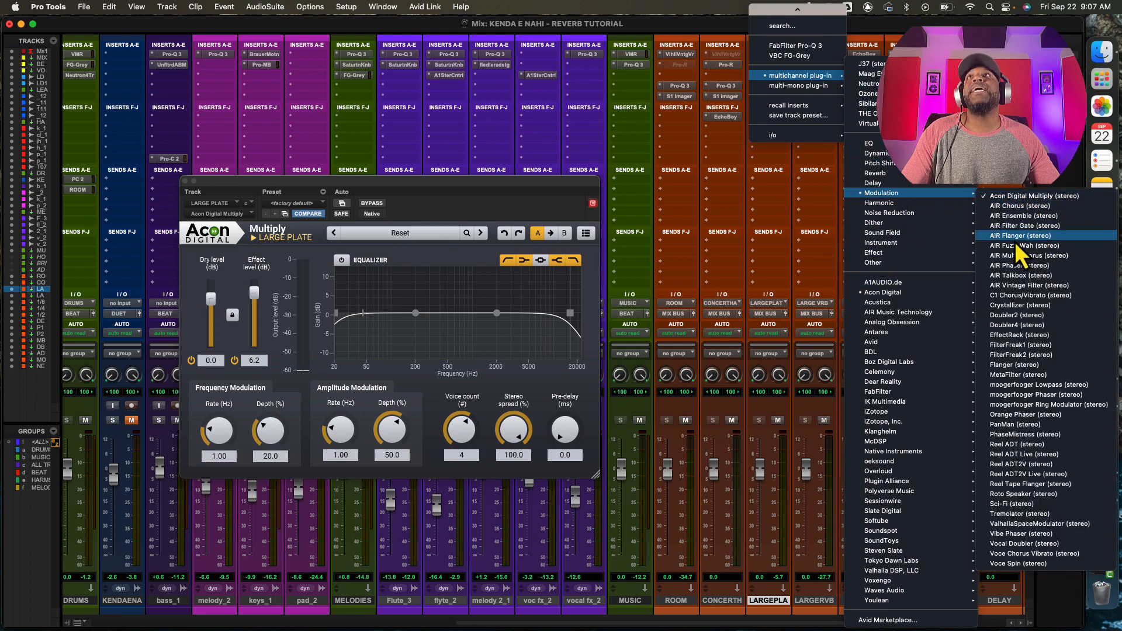
key(Escape)
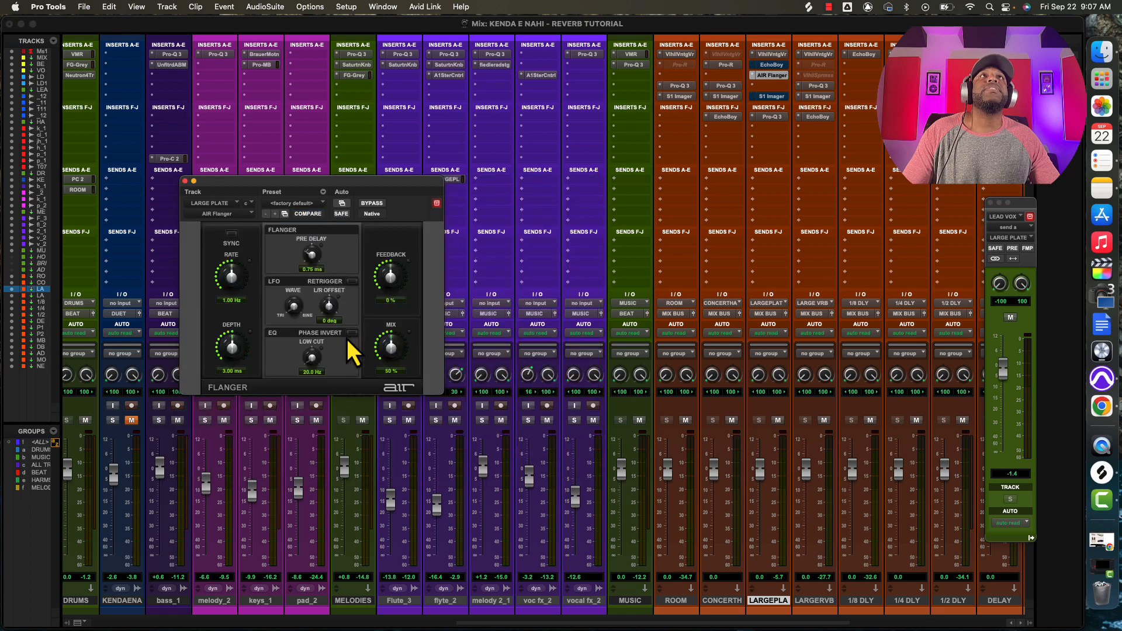
Set AIR Flanger's mix to 100% and its feedback to about +47% during playback, then bypass and close the plug-in.
drag(386, 360, 380, 274)
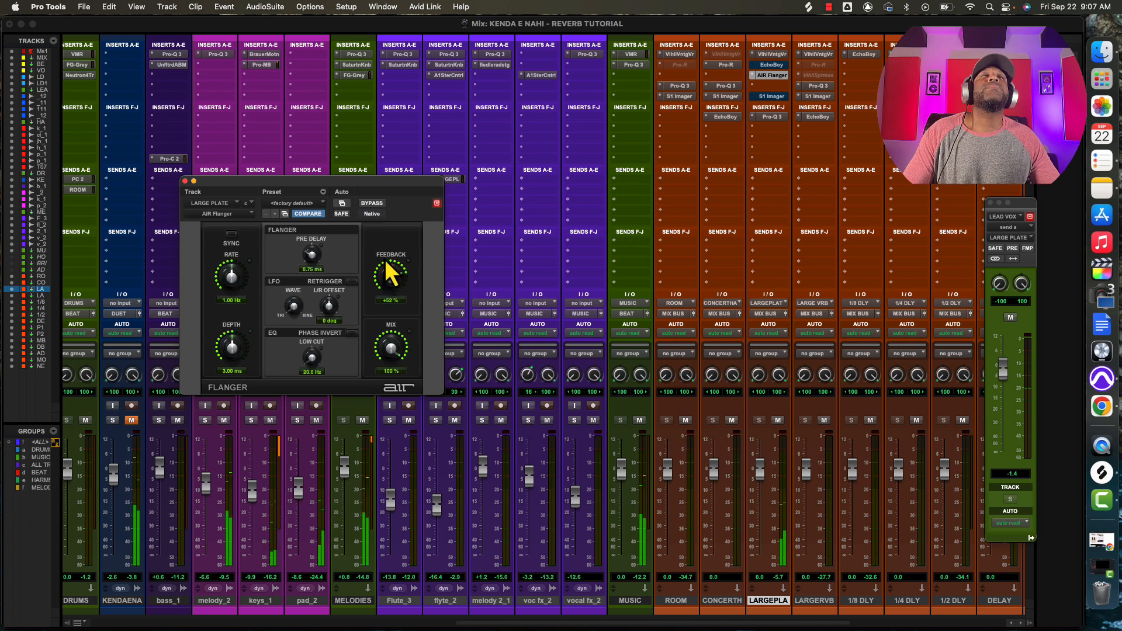
drag(385, 258, 388, 272)
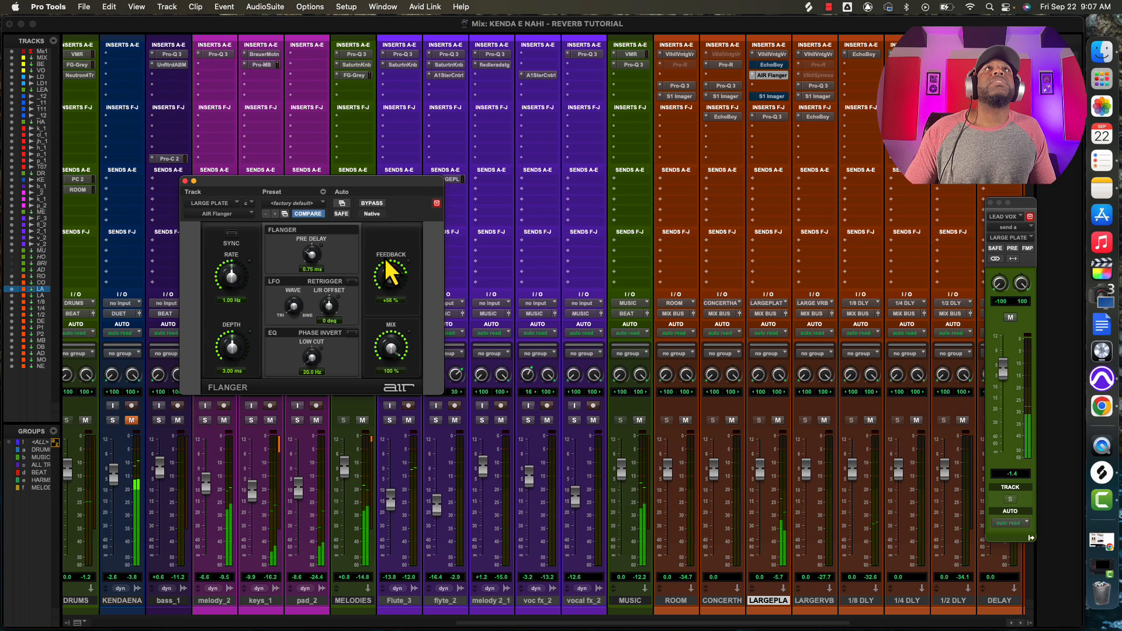
click(375, 206)
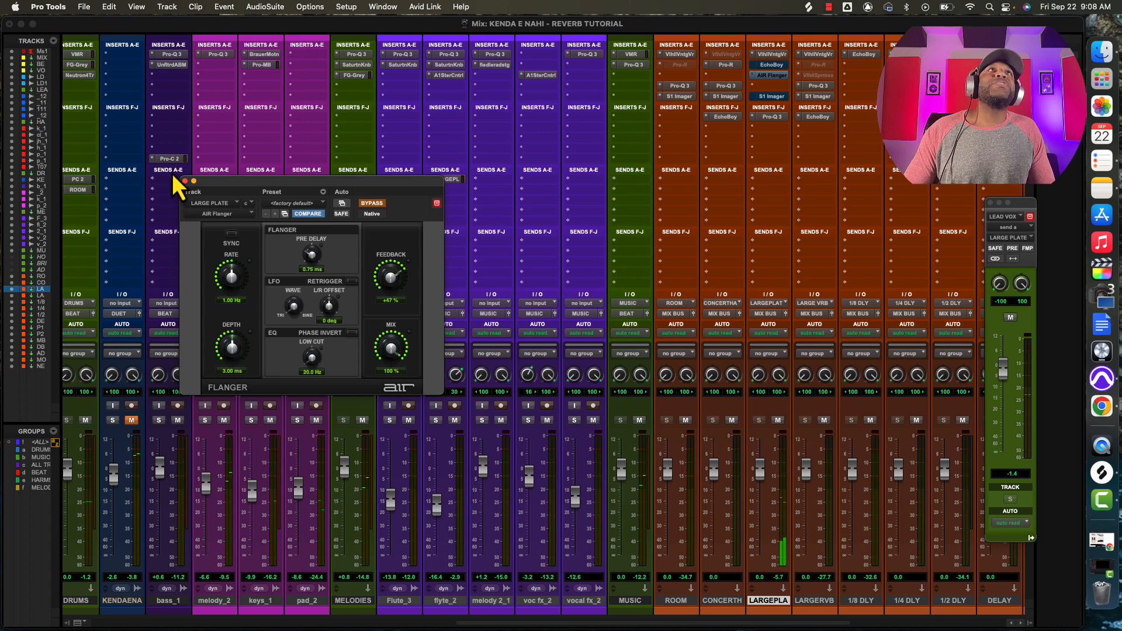
click(185, 181)
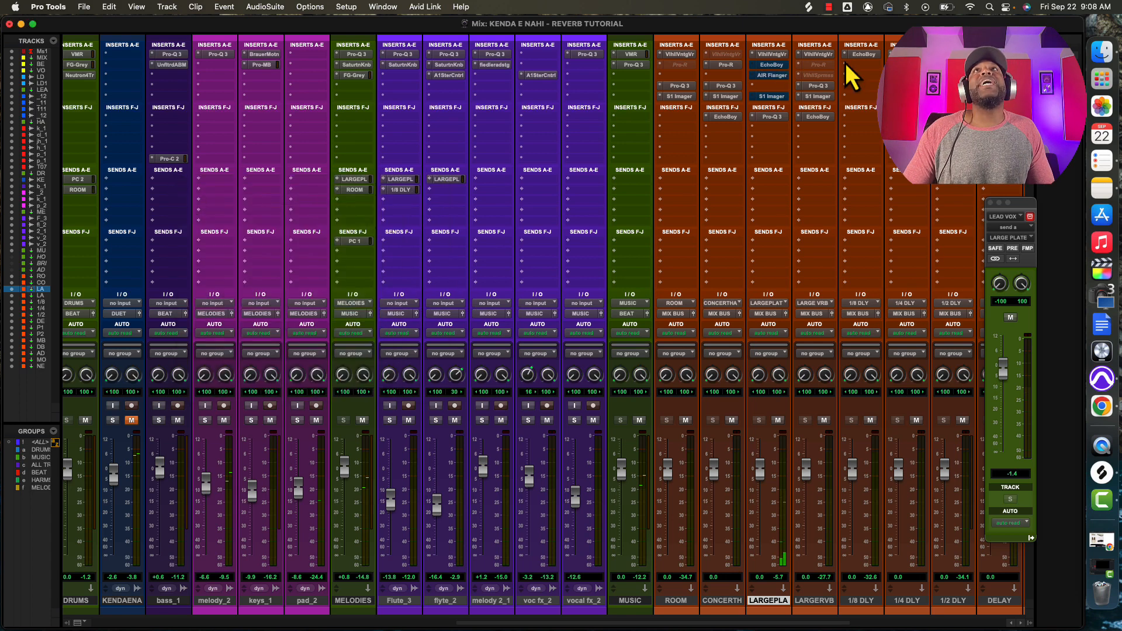
Replace AIR Flanger with the SoundToys Decapitator in insert slot C of the LARGE PLATE channel.
click(752, 79)
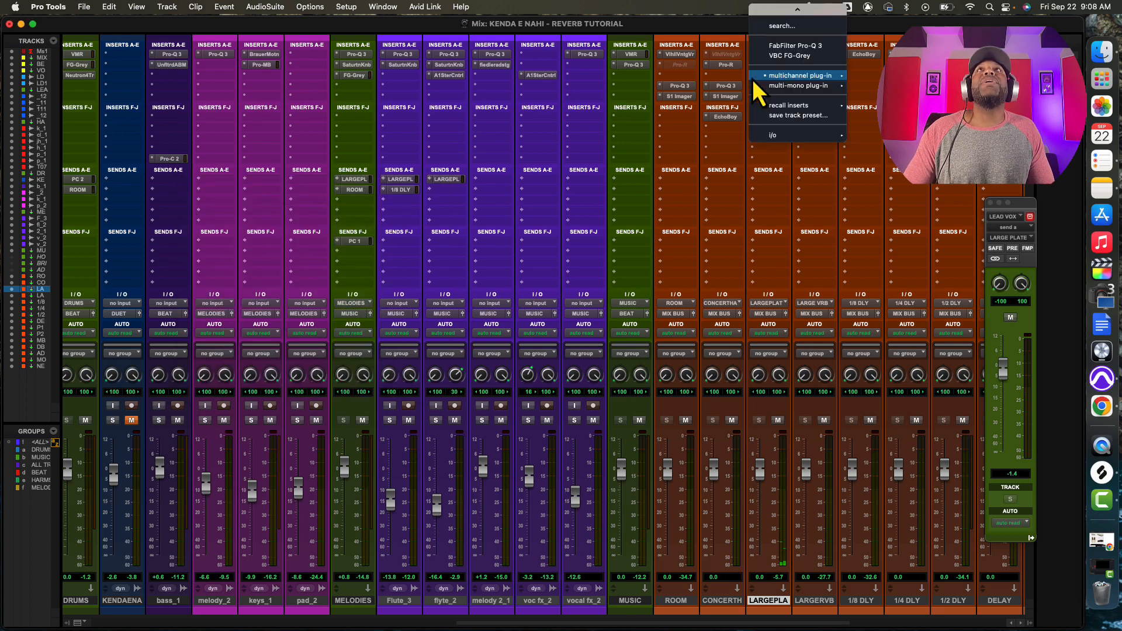
mouse_move(824, 76)
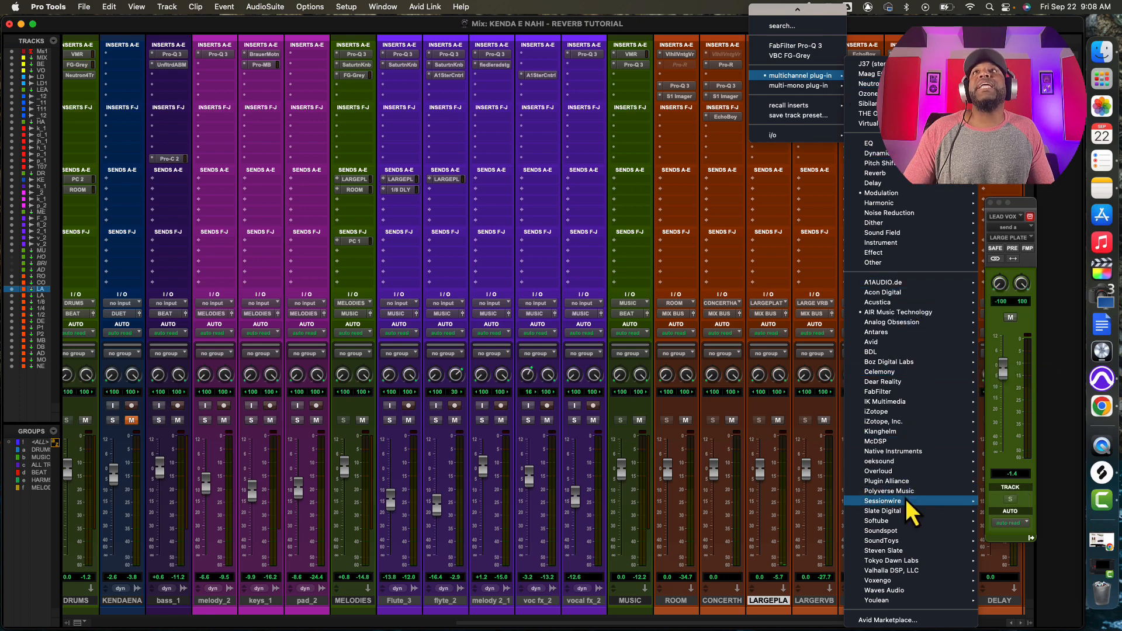
mouse_move(912, 542)
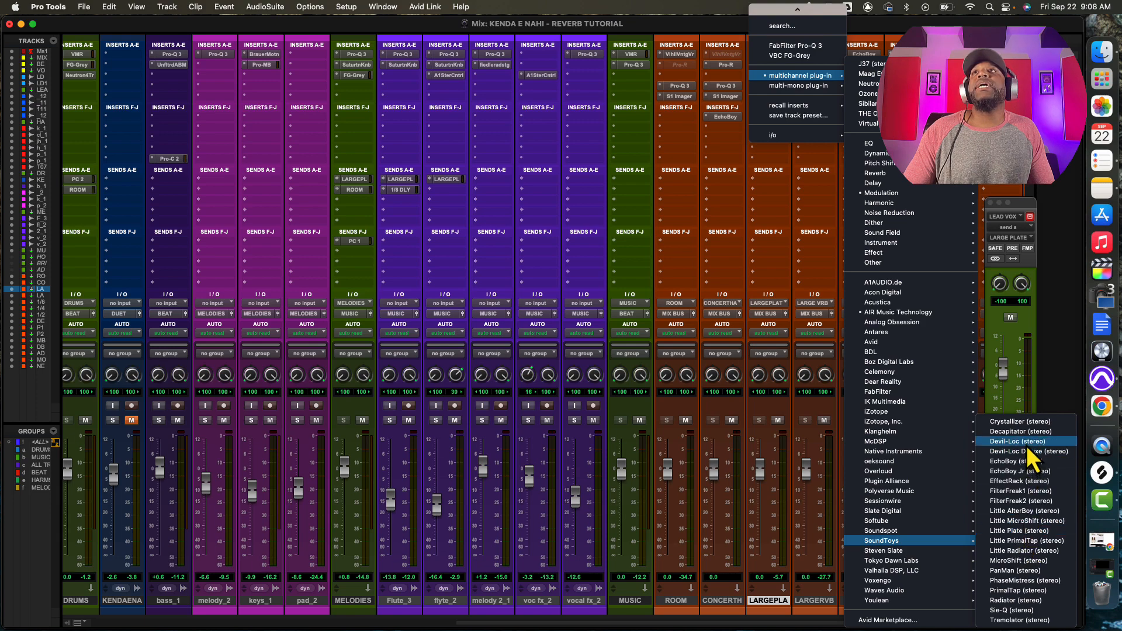
click(1015, 434)
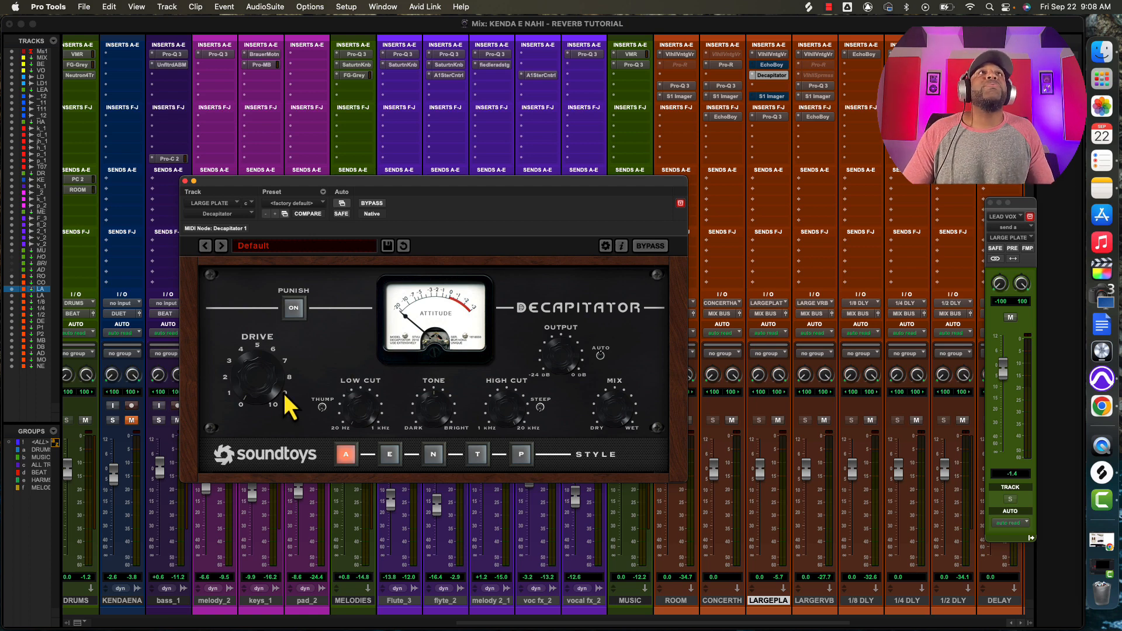
Adjust Decapitator's drive during playback, switching Punish on briefly to hear the extra saturation.
drag(257, 393, 242, 321)
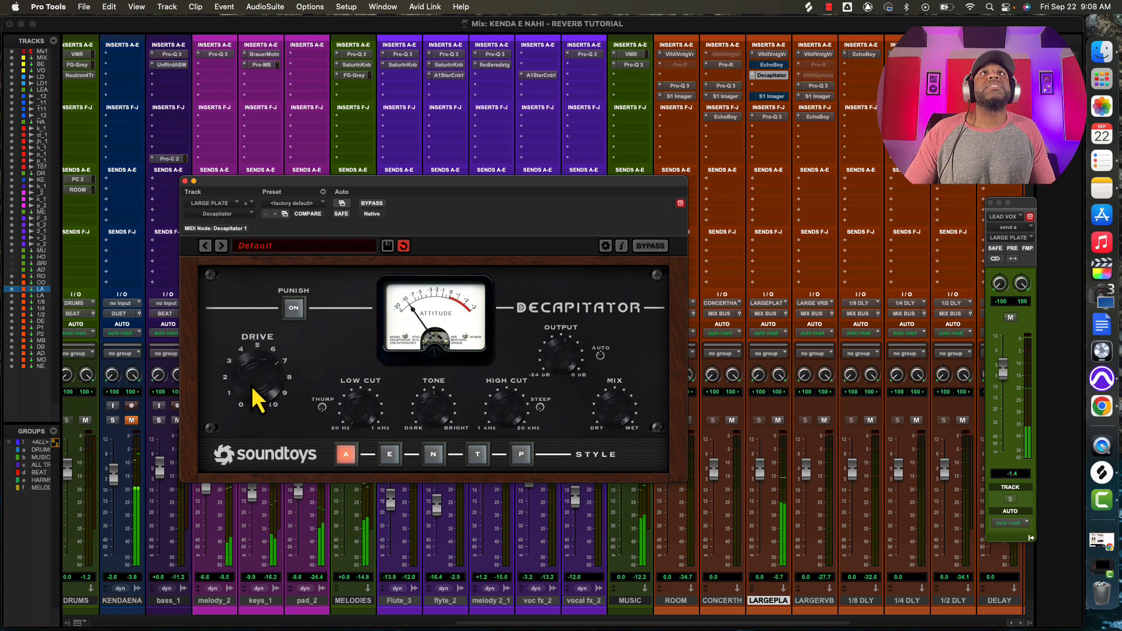
click(297, 310)
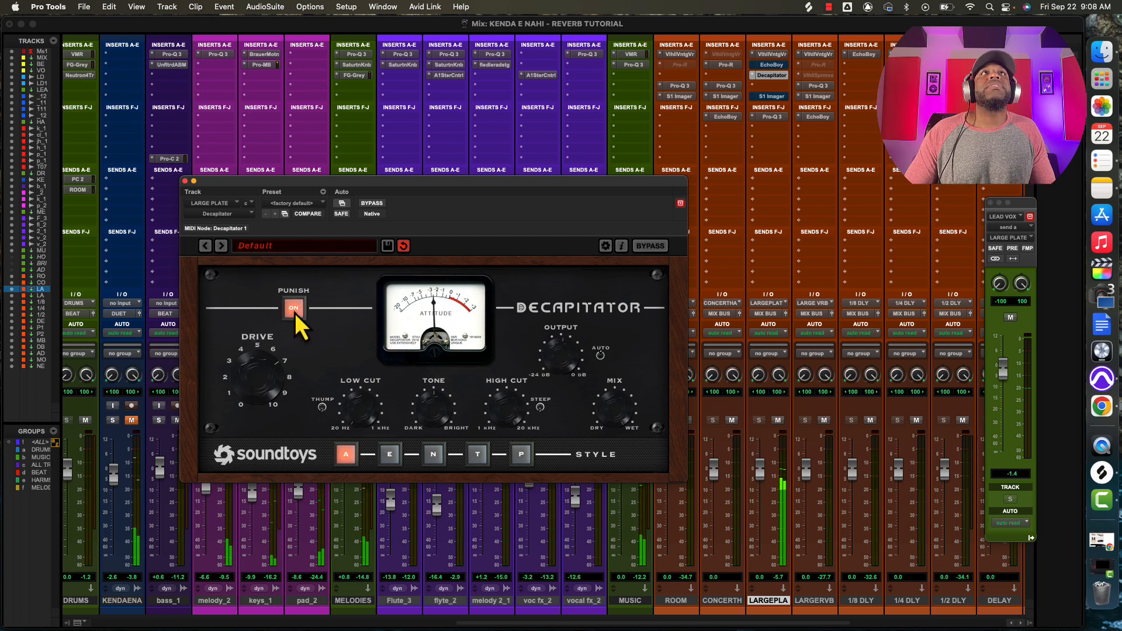
click(294, 311)
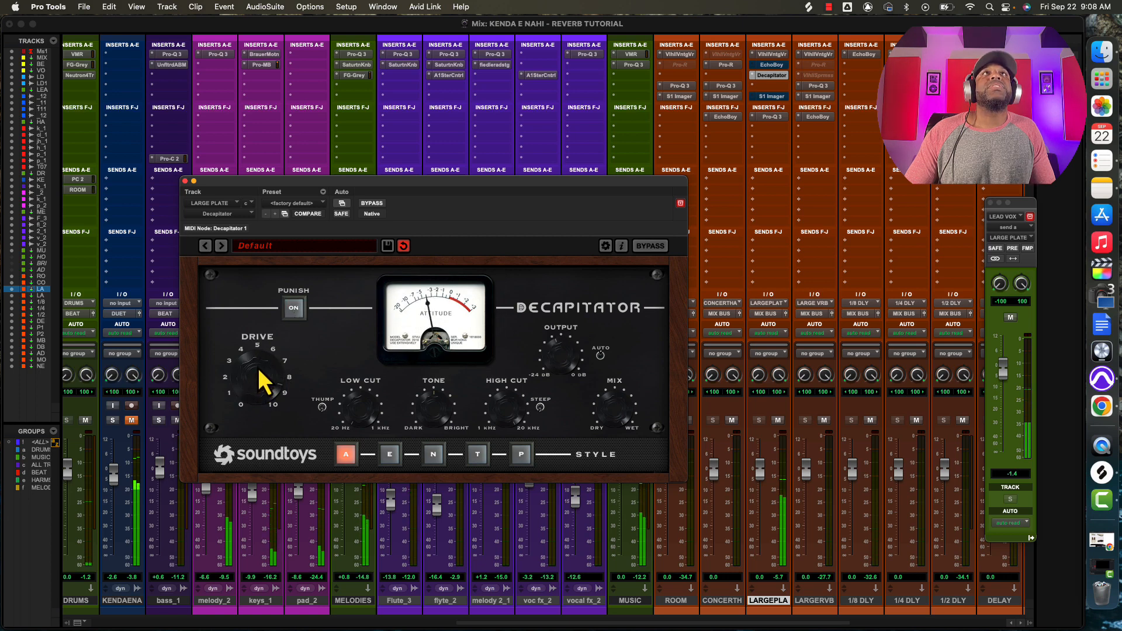
drag(258, 370, 254, 391)
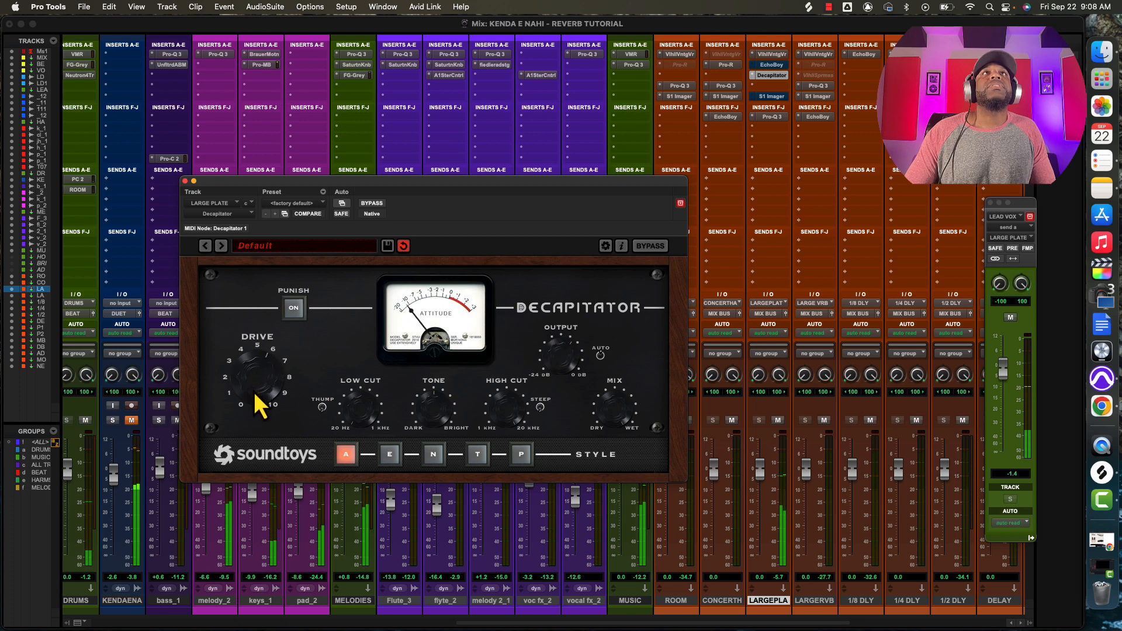
Compare the reverb with Decapitator bypassed and active, and lower the drive.
click(370, 204)
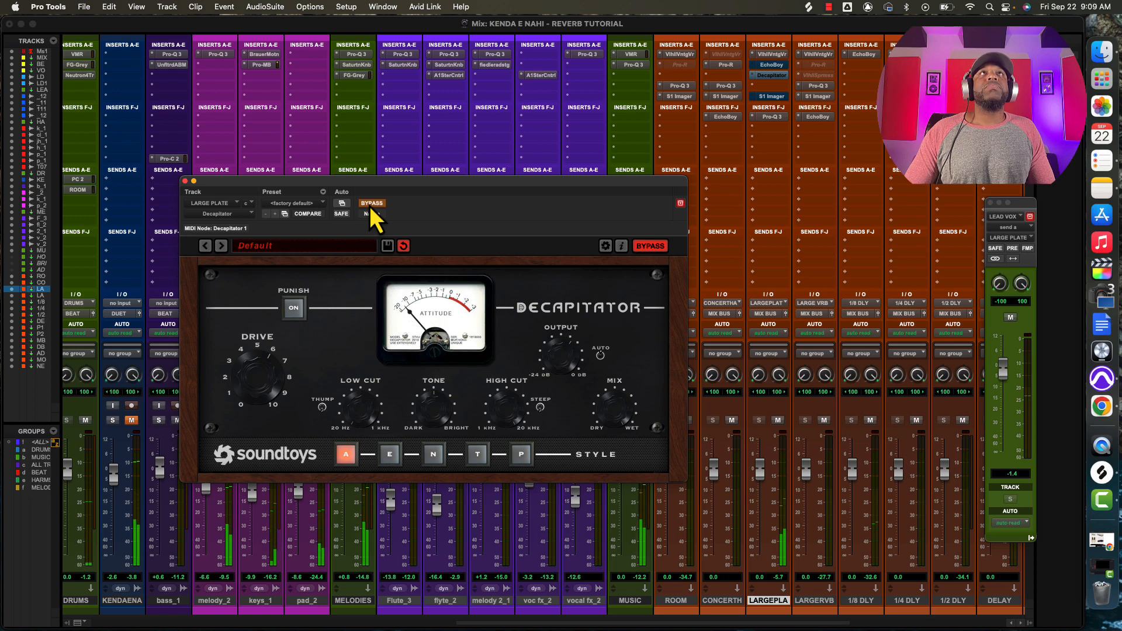
click(371, 203)
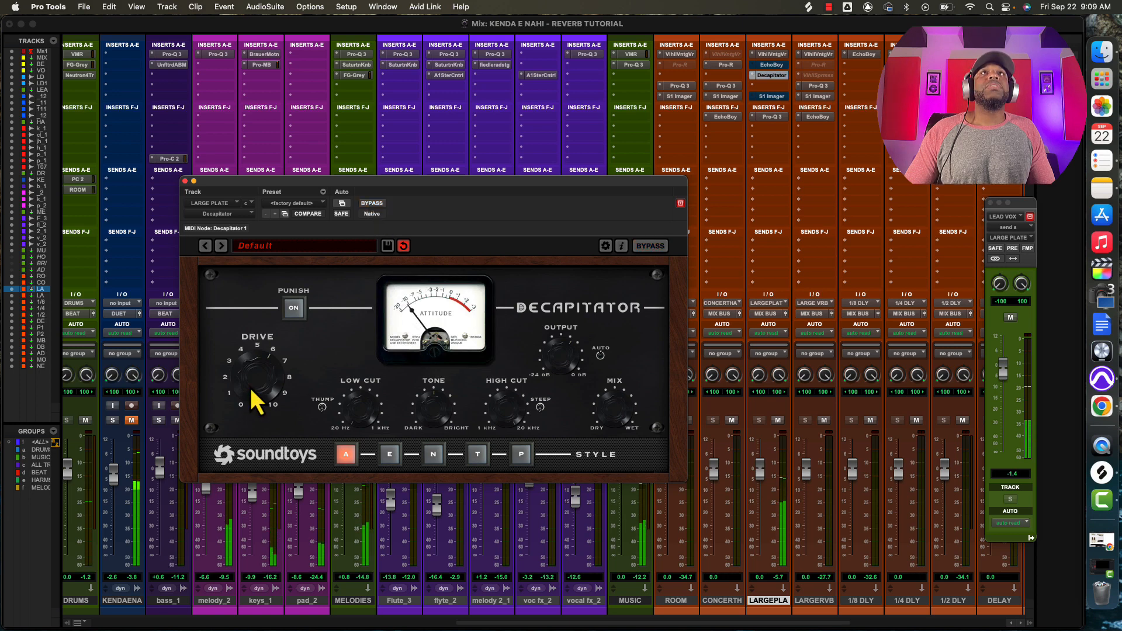
drag(251, 389, 250, 424)
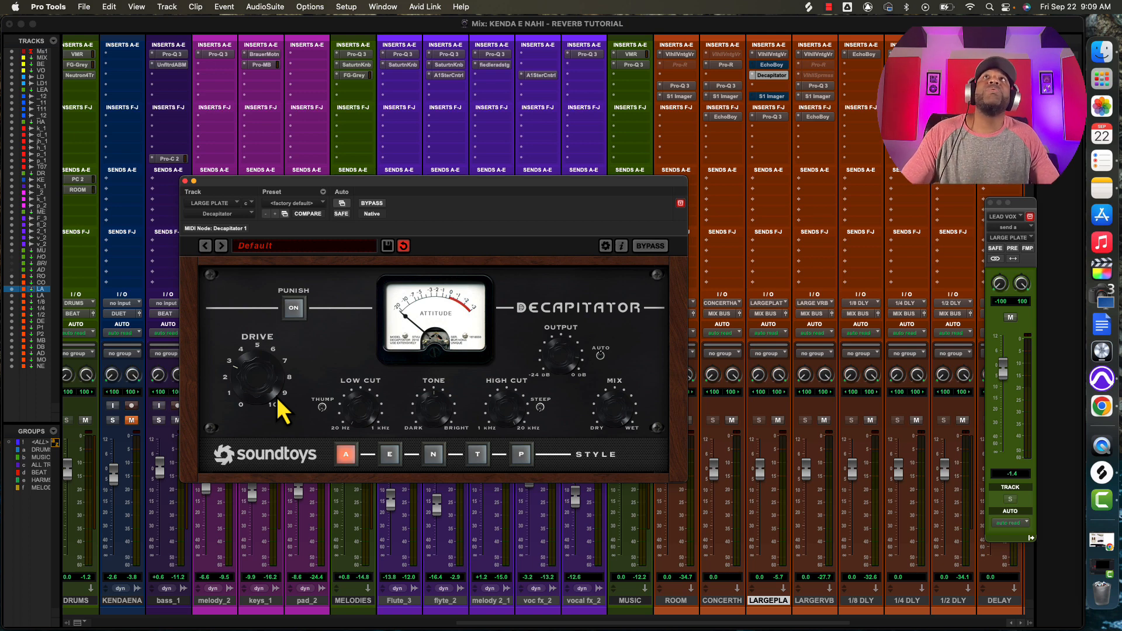
Open the LARGE PLATE channel's S1 Imager and replace it with A1StereoControl in slot E.
click(768, 97)
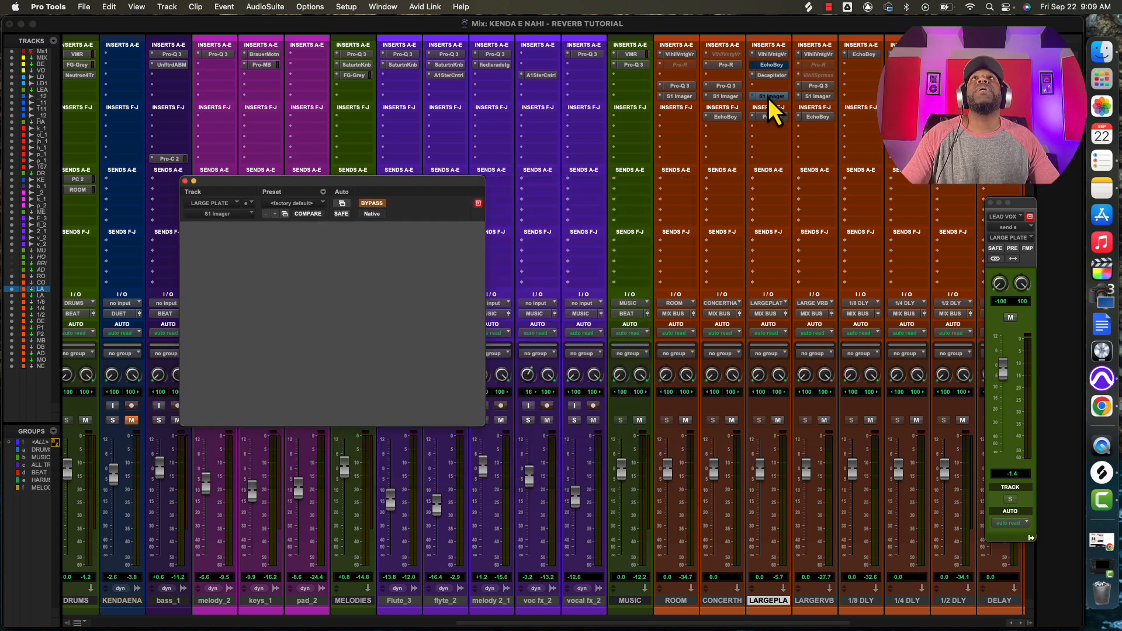
click(755, 97)
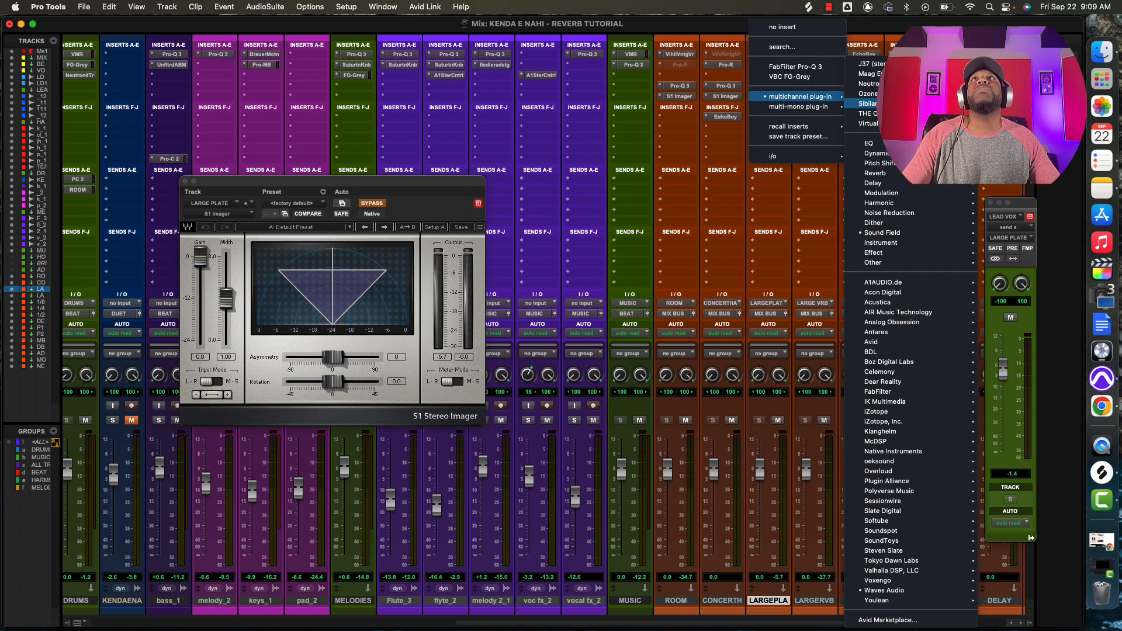
mouse_move(929, 233)
click(1020, 235)
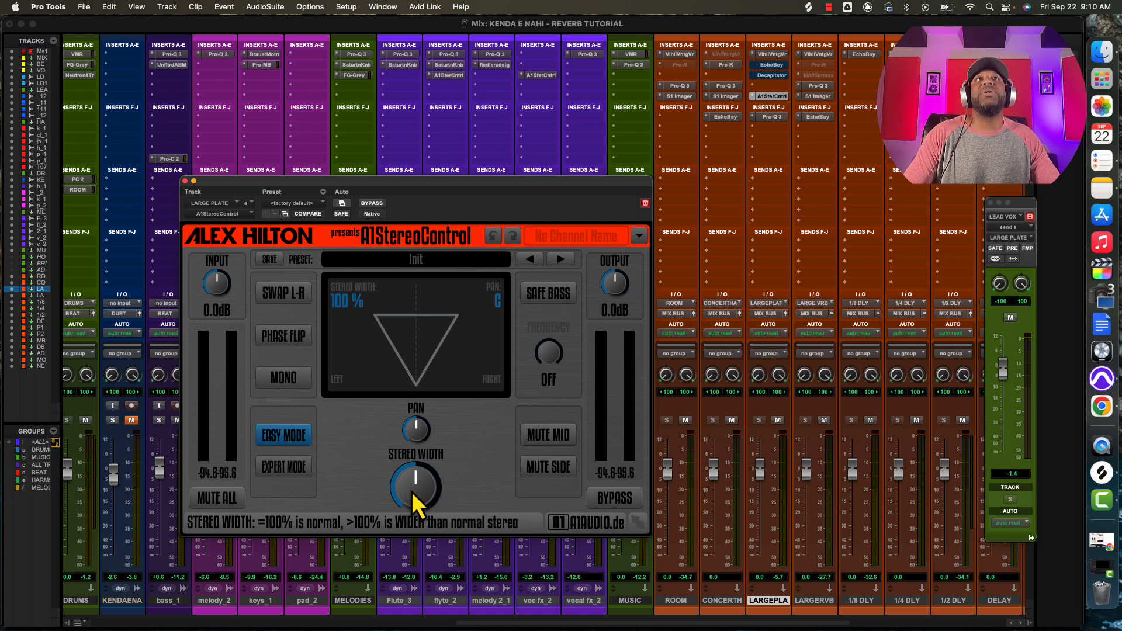
Set A1StereoControl's stereo width to 139% during playback after trying 200%, toggling its bypass to compare the sound.
key(space)
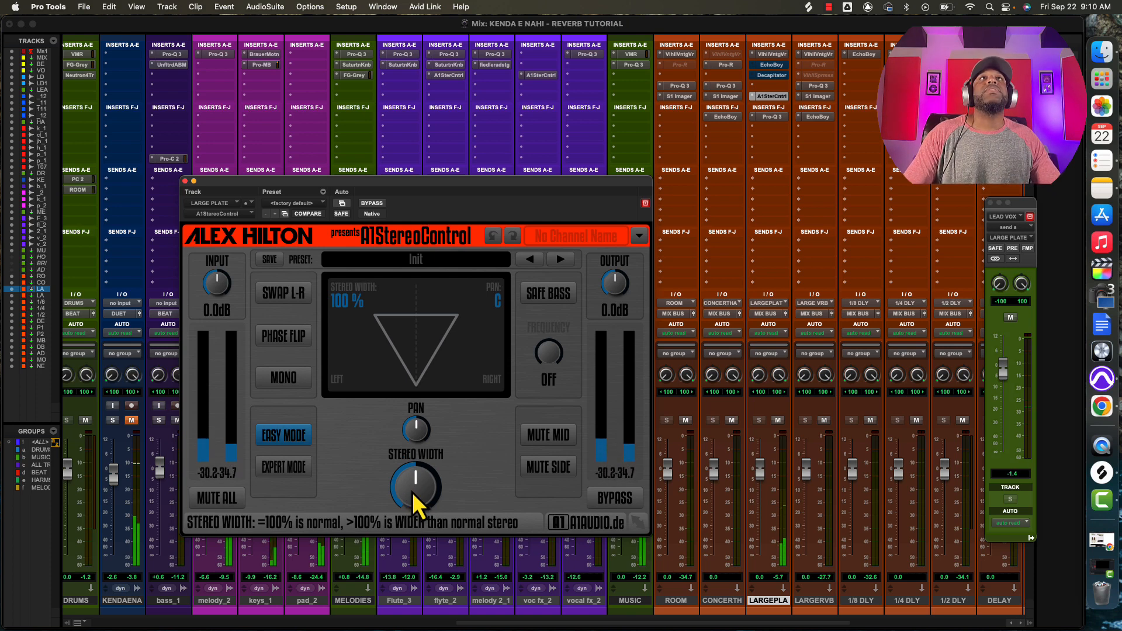
drag(416, 502, 416, 453)
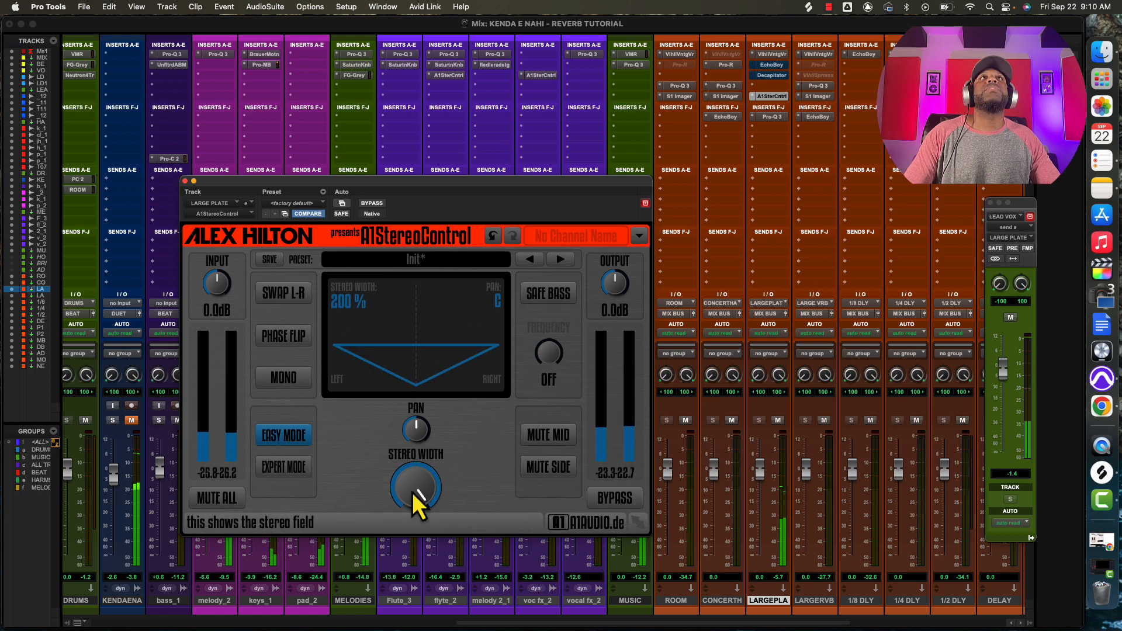
click(373, 205)
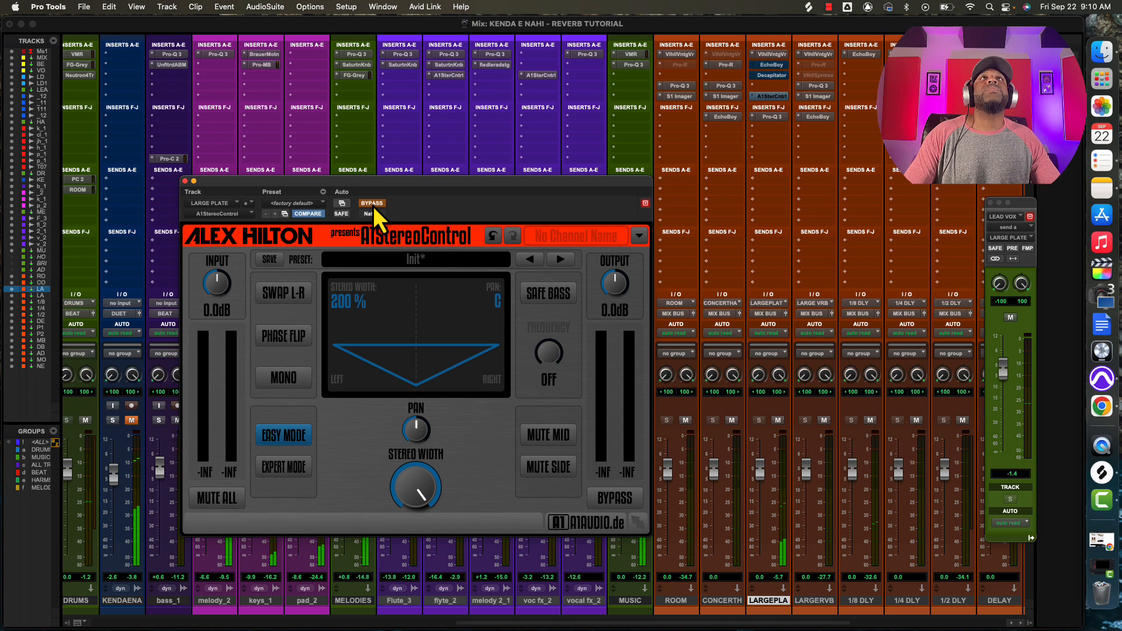
click(371, 204)
drag(427, 501, 427, 525)
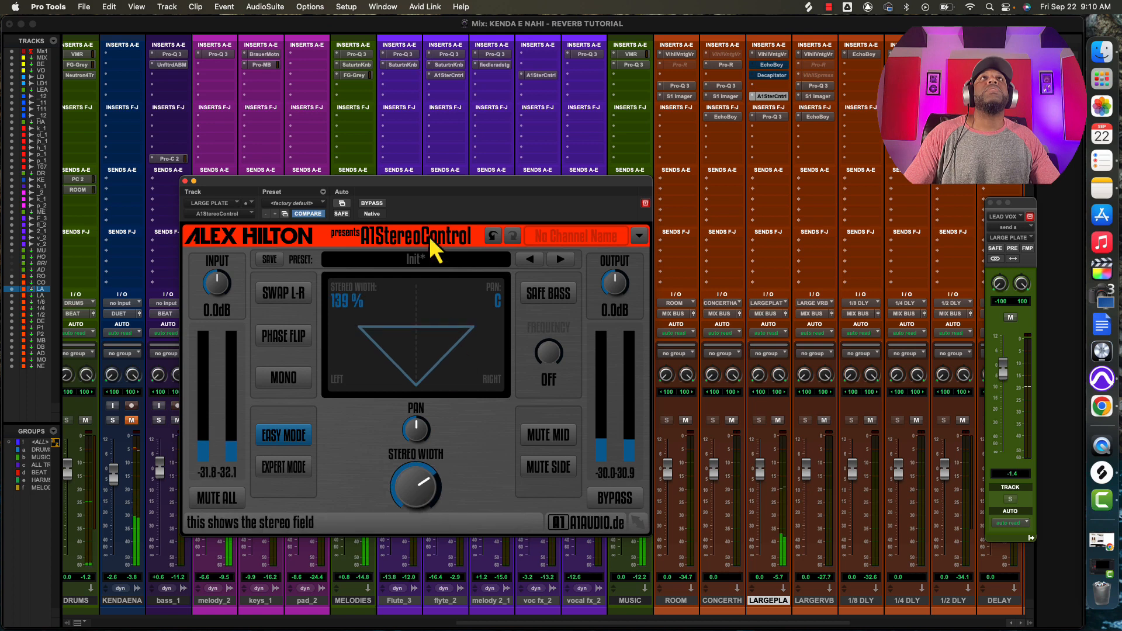
click(372, 204)
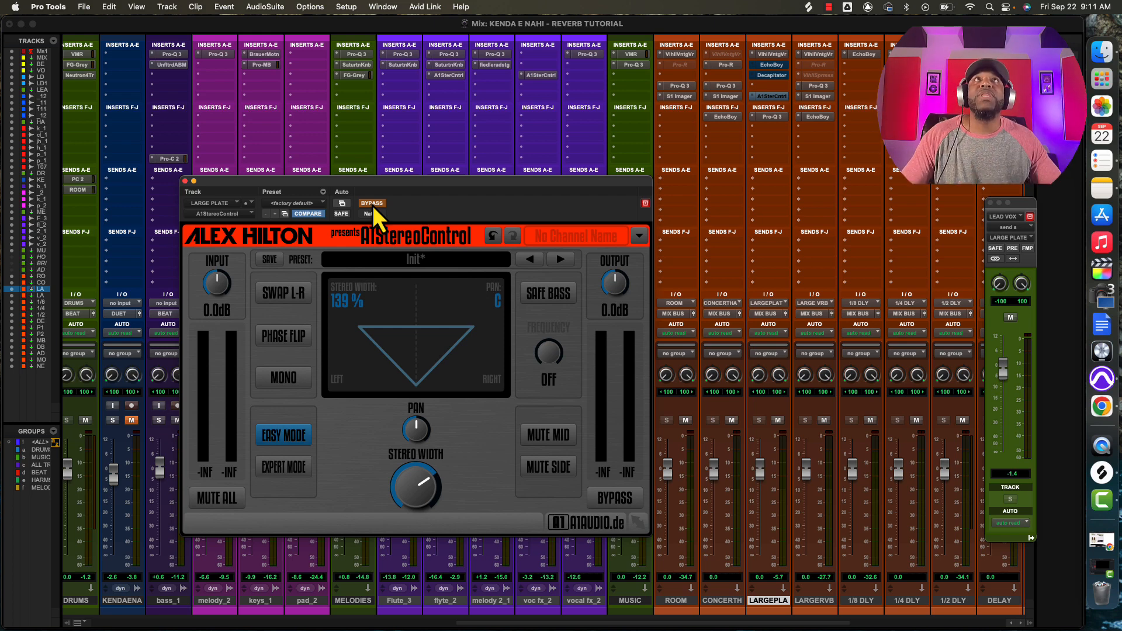
Toggle A1StereoControl's bypass once more, return to the Edit window and close the plug-in.
click(373, 204)
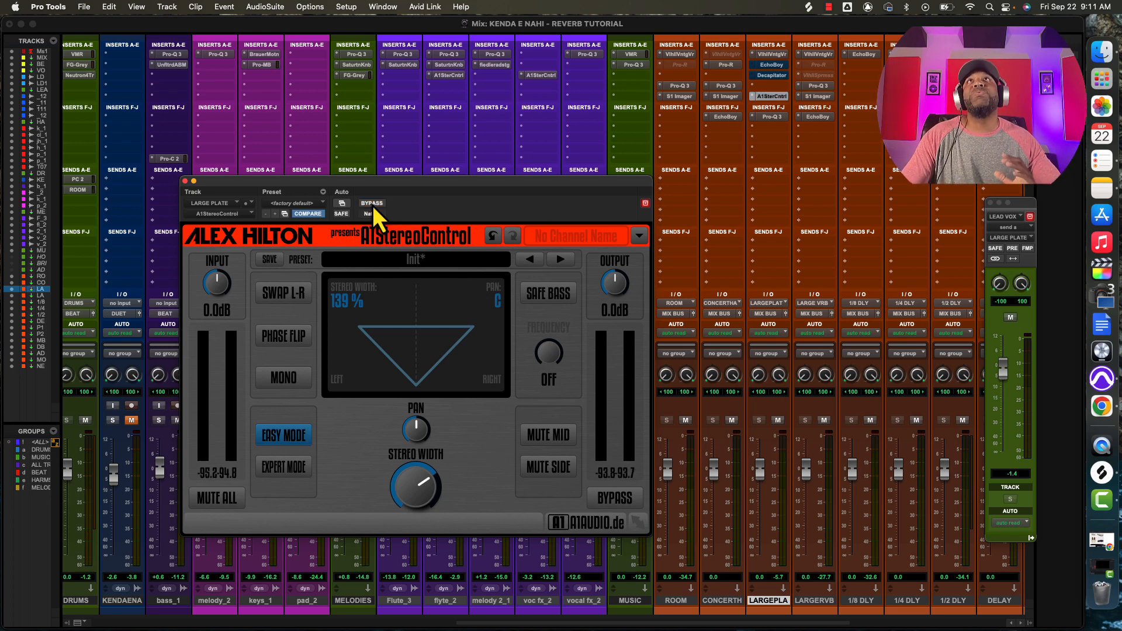
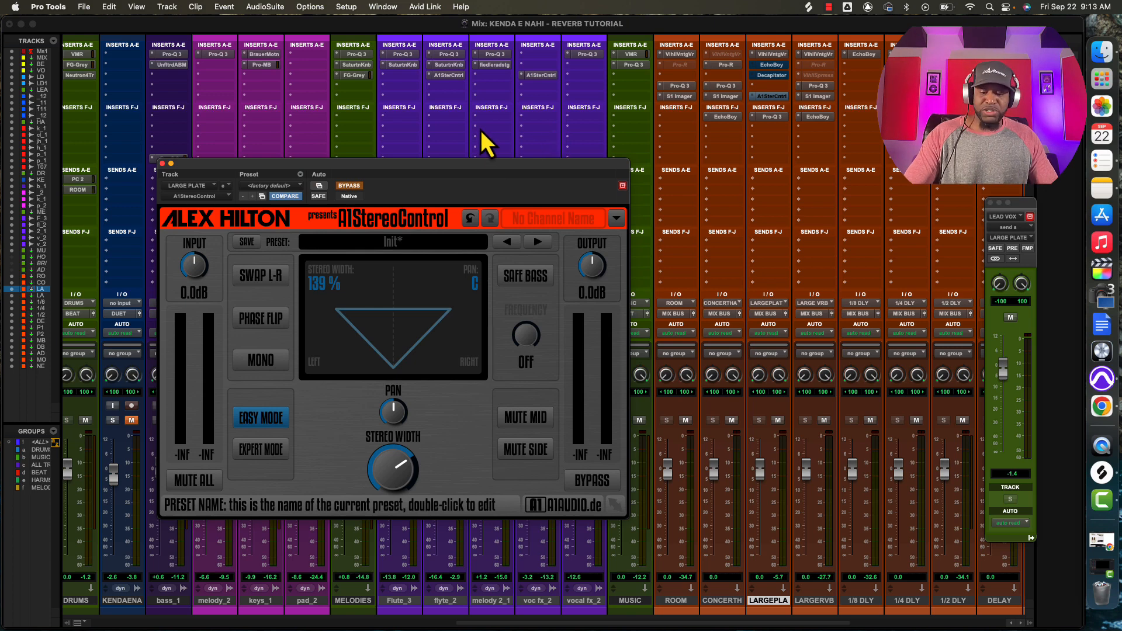
key(super+equal)
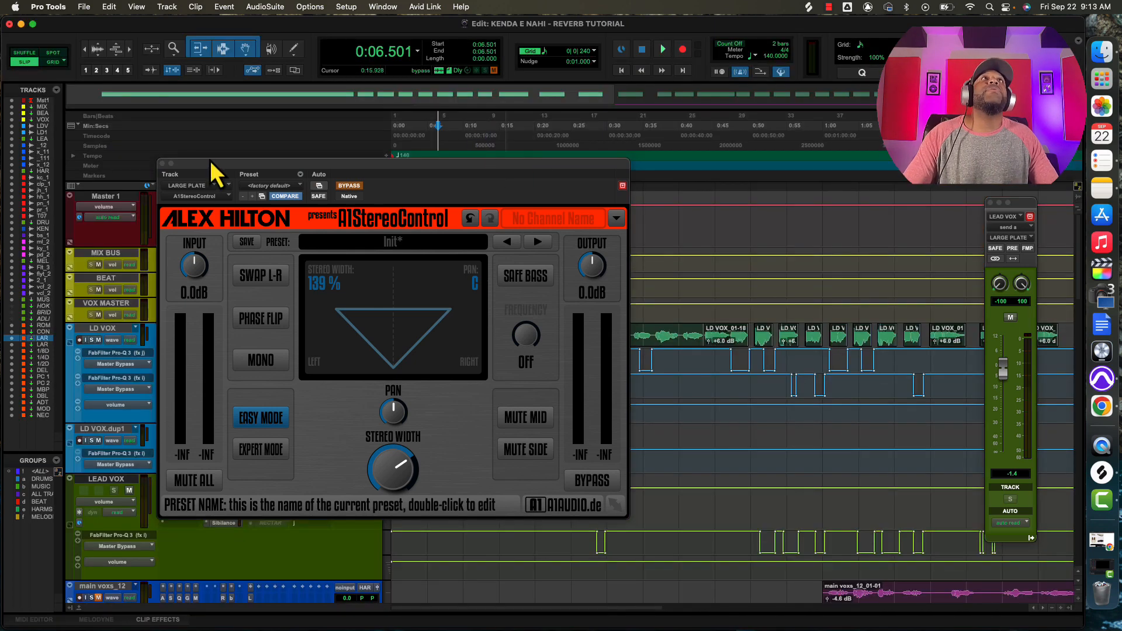
click(163, 164)
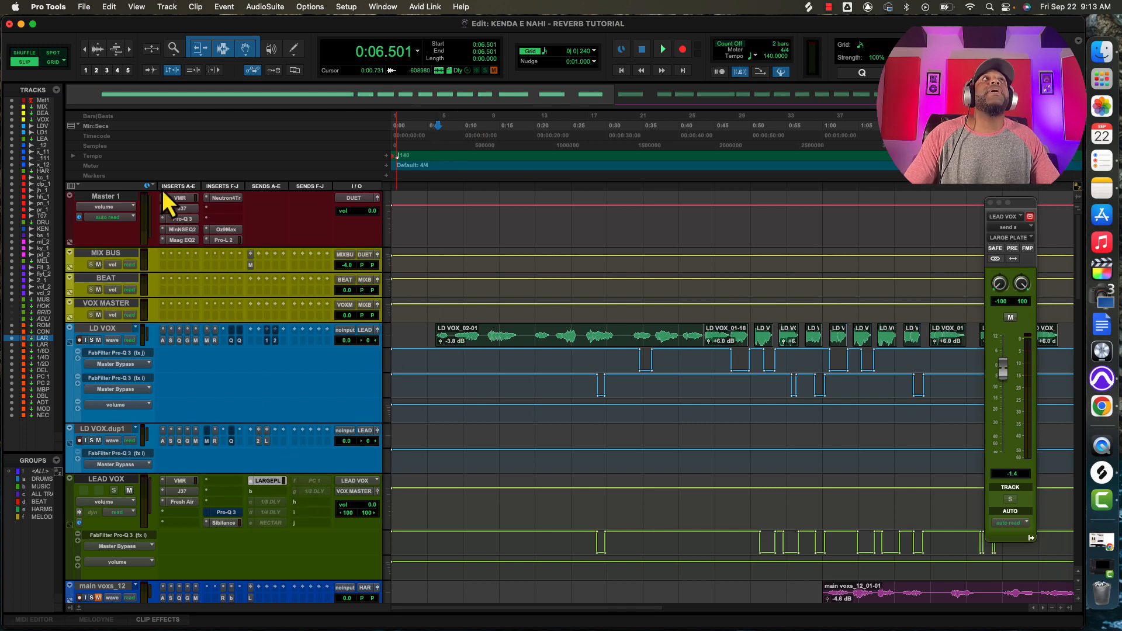
Add a send to the stereo ROOM bus in slot b of the LEAD VOX track and show its send fader.
click(248, 496)
mouse_move(261, 501)
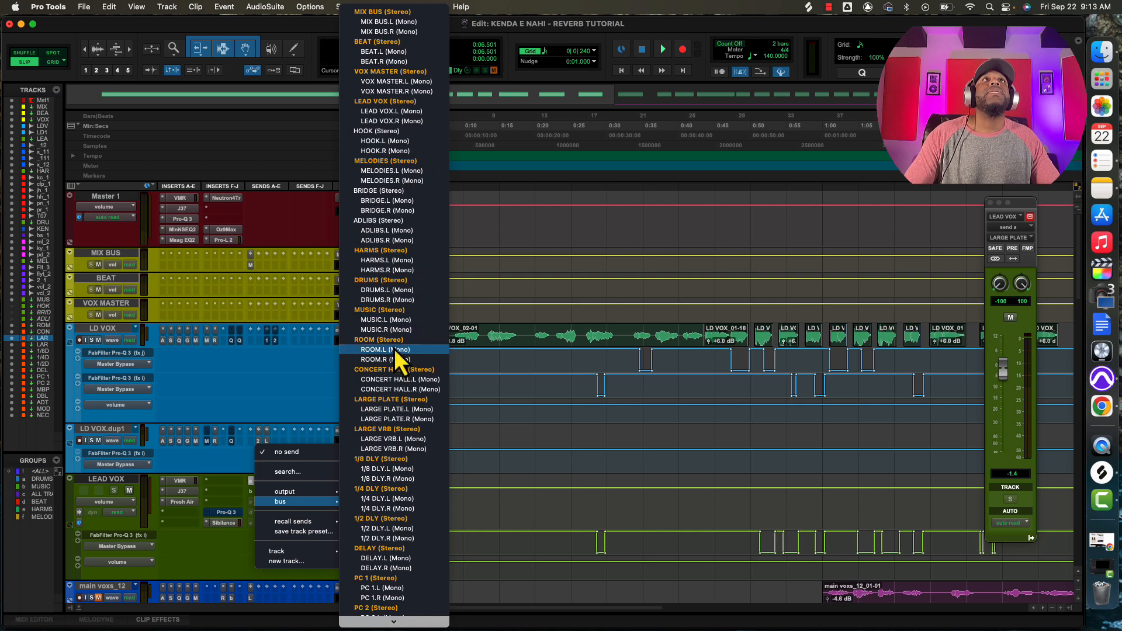
click(375, 340)
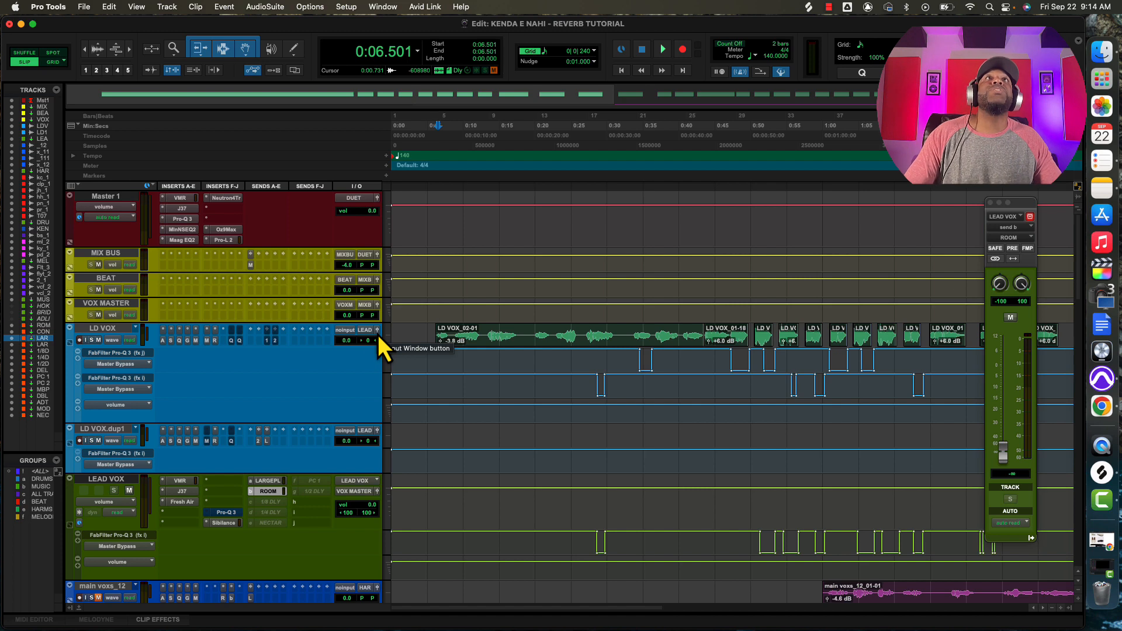
click(268, 494)
click(269, 493)
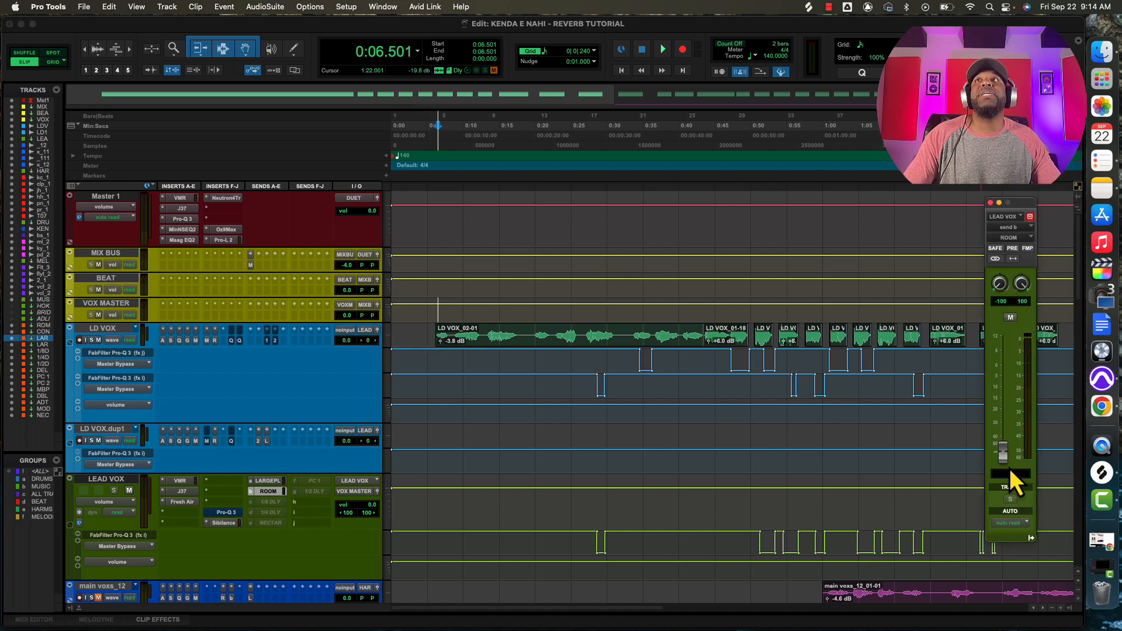
Raise the LEAD VOX track's ROOM send to about -7 dB during playback.
key(space)
drag(1002, 453, 1000, 374)
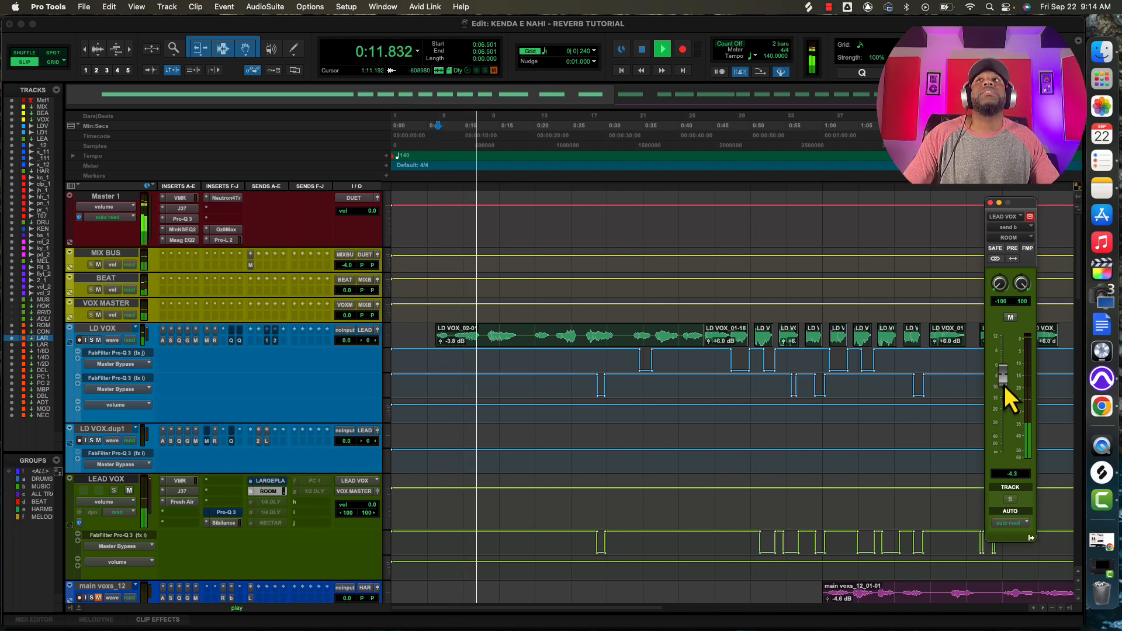
drag(1004, 383, 1004, 389)
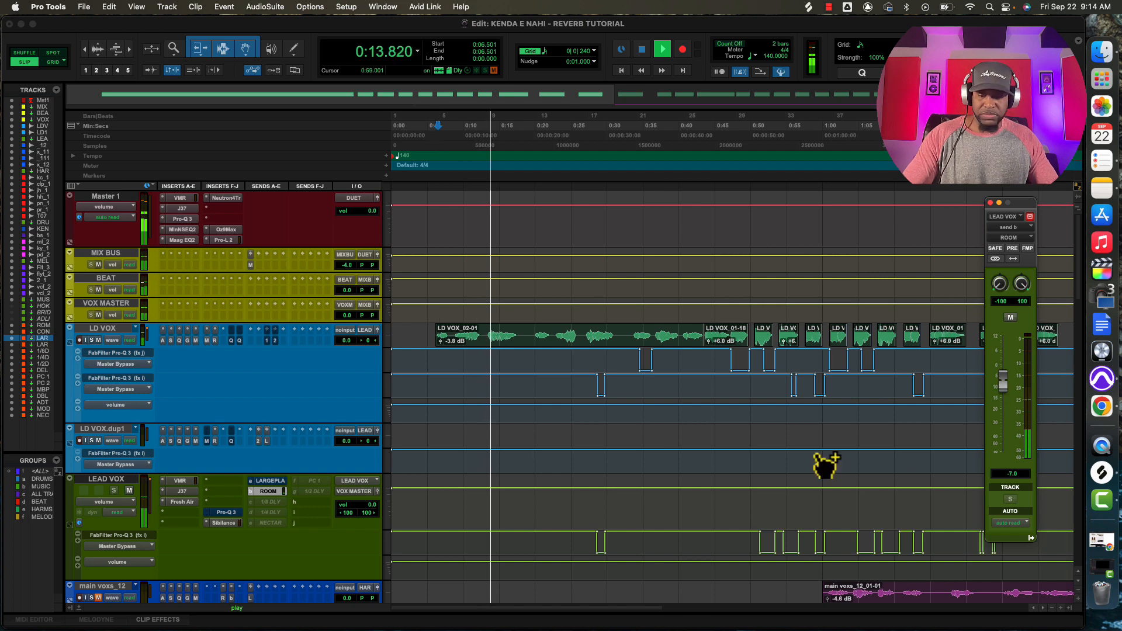
Open ValhallaVintageVerb on the ROOM channel in the Mix window and lengthen its decay to 1.83 s during playback.
key(super+equal)
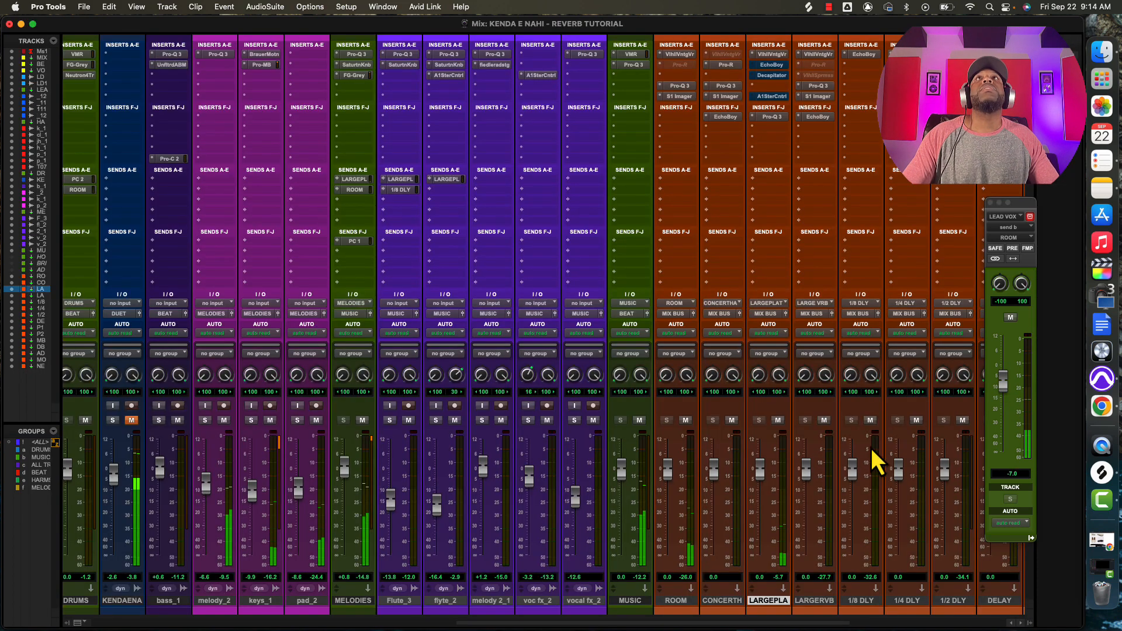
click(688, 55)
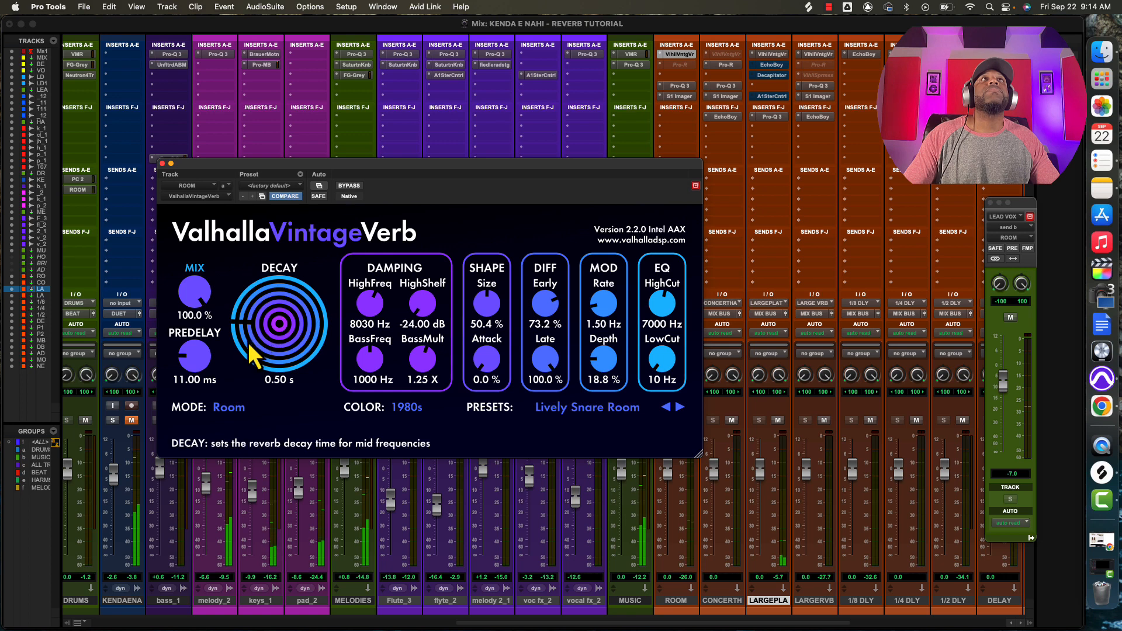
scroll(252, 344, up, 6)
scroll(251, 333, up, 4)
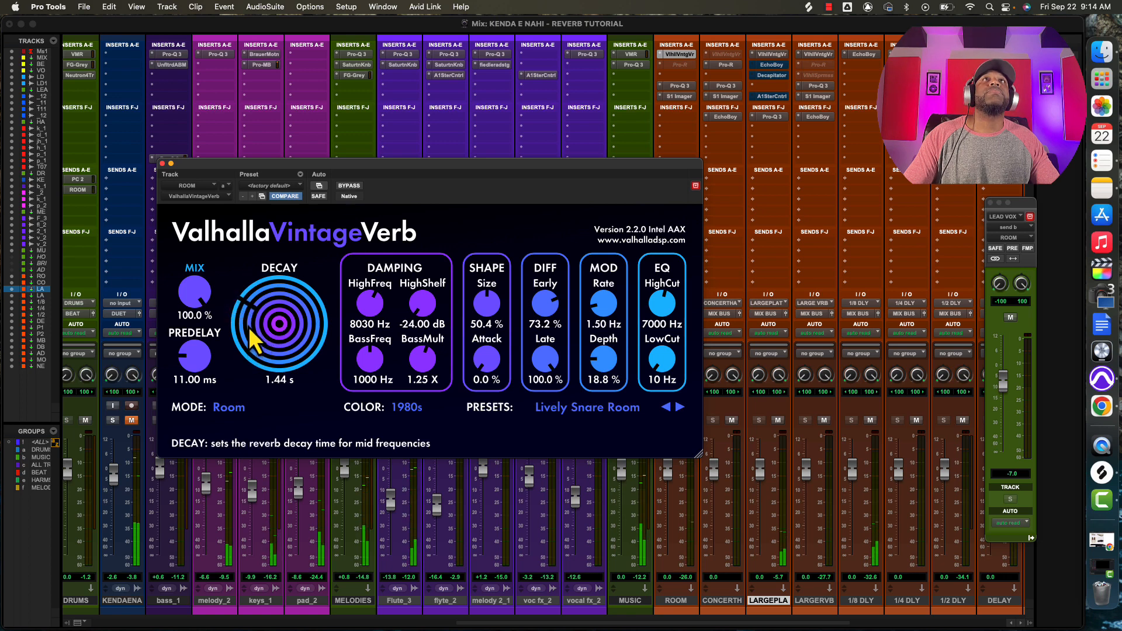
scroll(252, 333, up, 2)
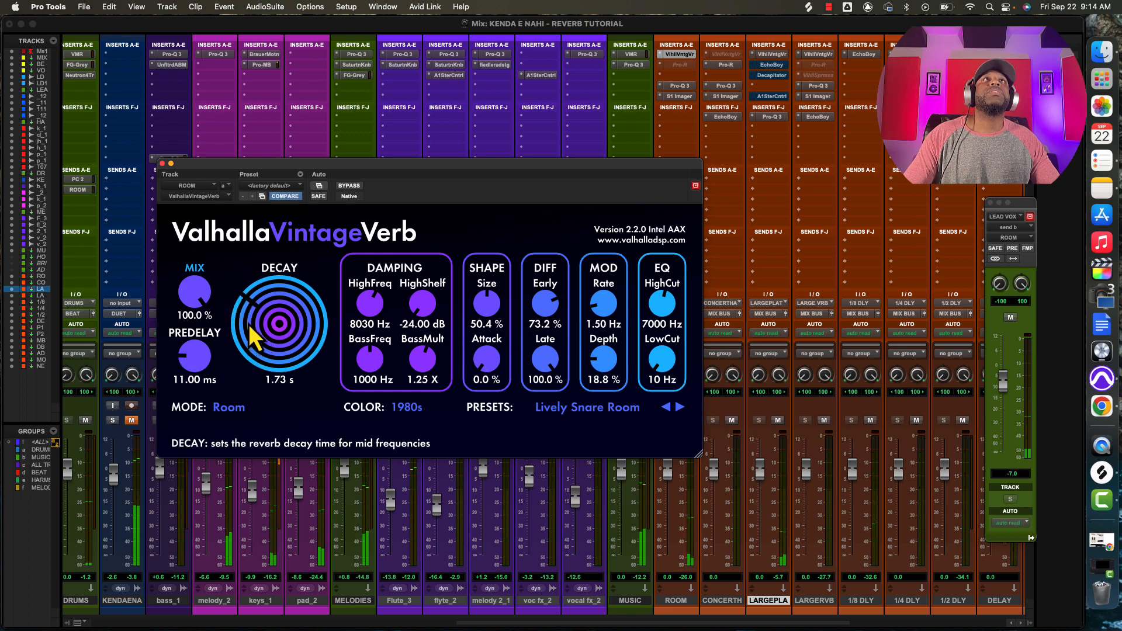
scroll(252, 338, up, 1)
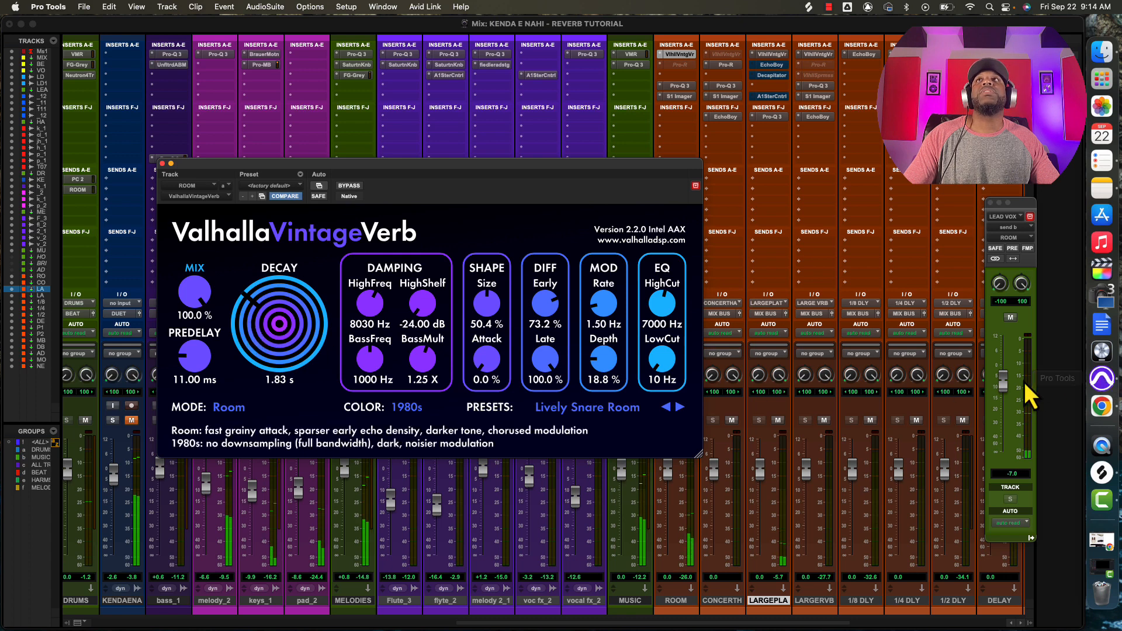
Raise the LEAD VOX send to ROOM to -5.4 dB, return to the Edit window and close ValhallaVintageVerb.
drag(1005, 389, 1005, 383)
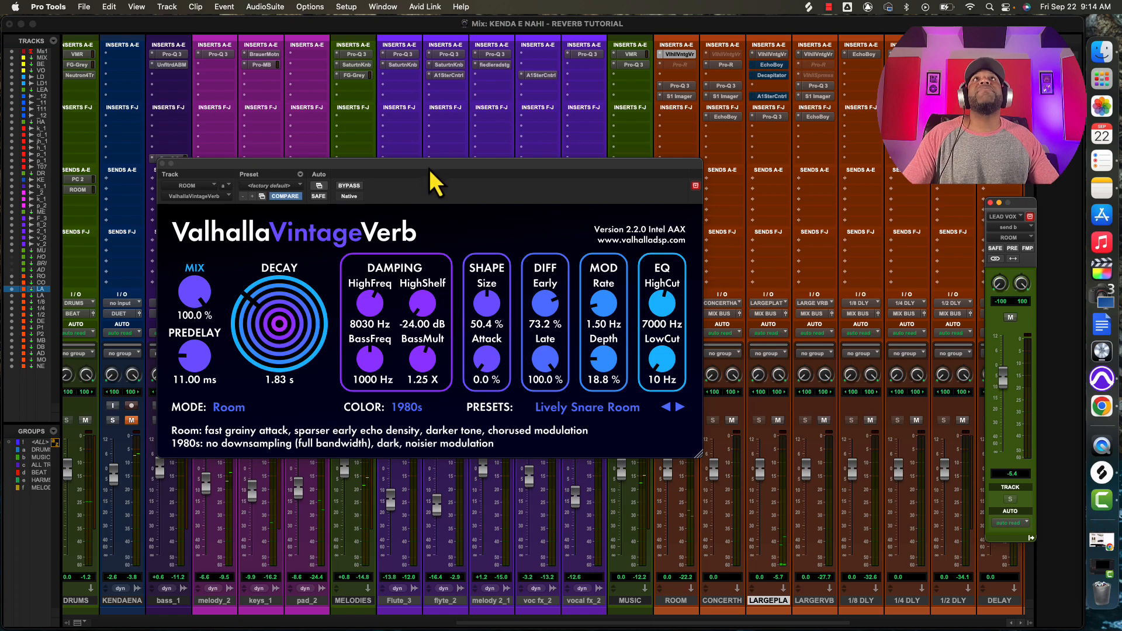
key(ctrl+Up)
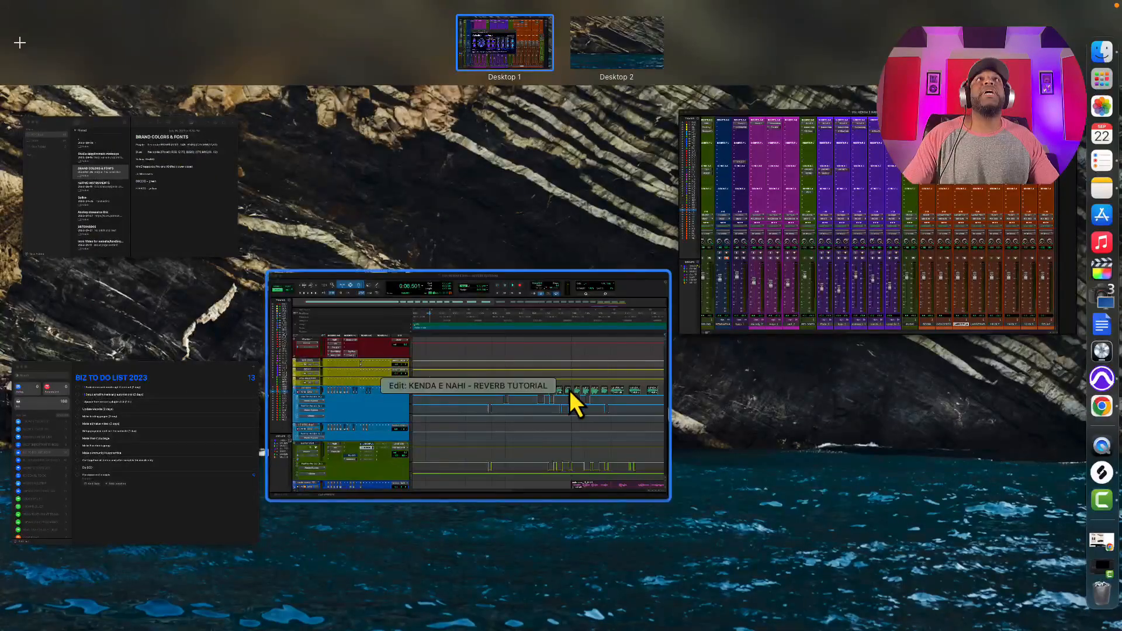
click(489, 436)
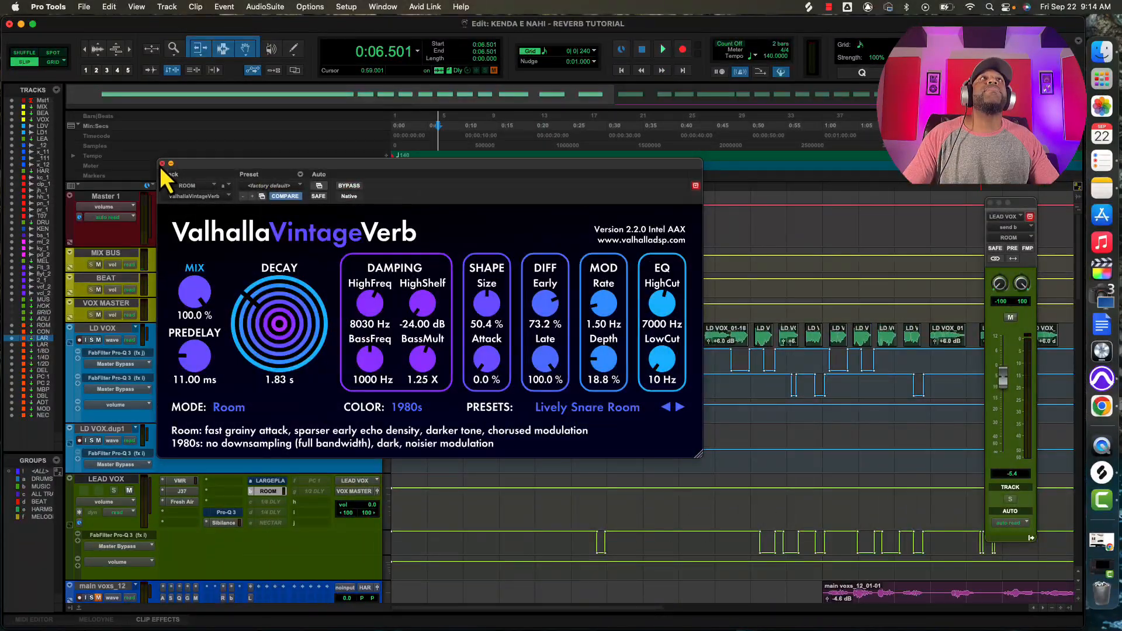
click(162, 164)
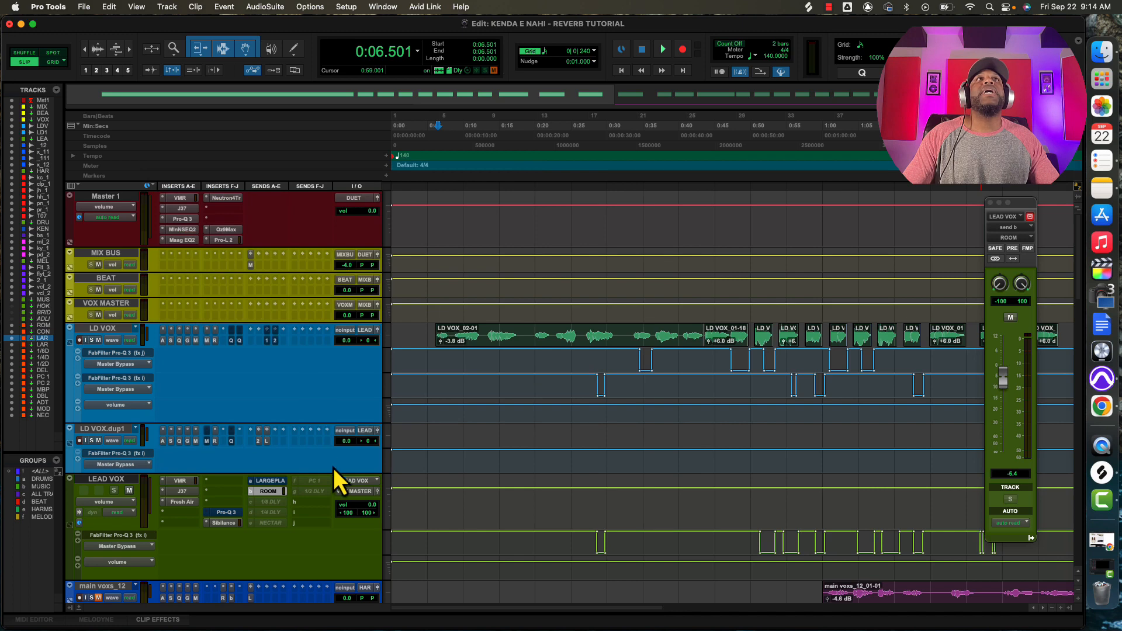
Open the LEAD VOX send to LARGE PLATE and lower its level by several decibels during playback.
click(267, 482)
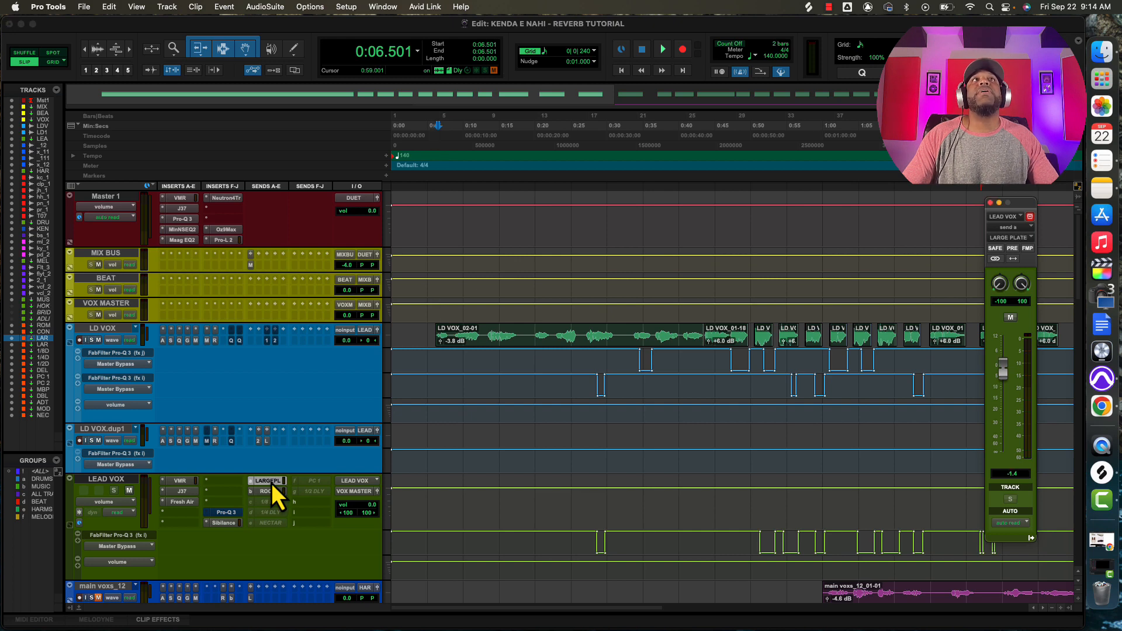
key(space)
drag(1009, 377, 1010, 392)
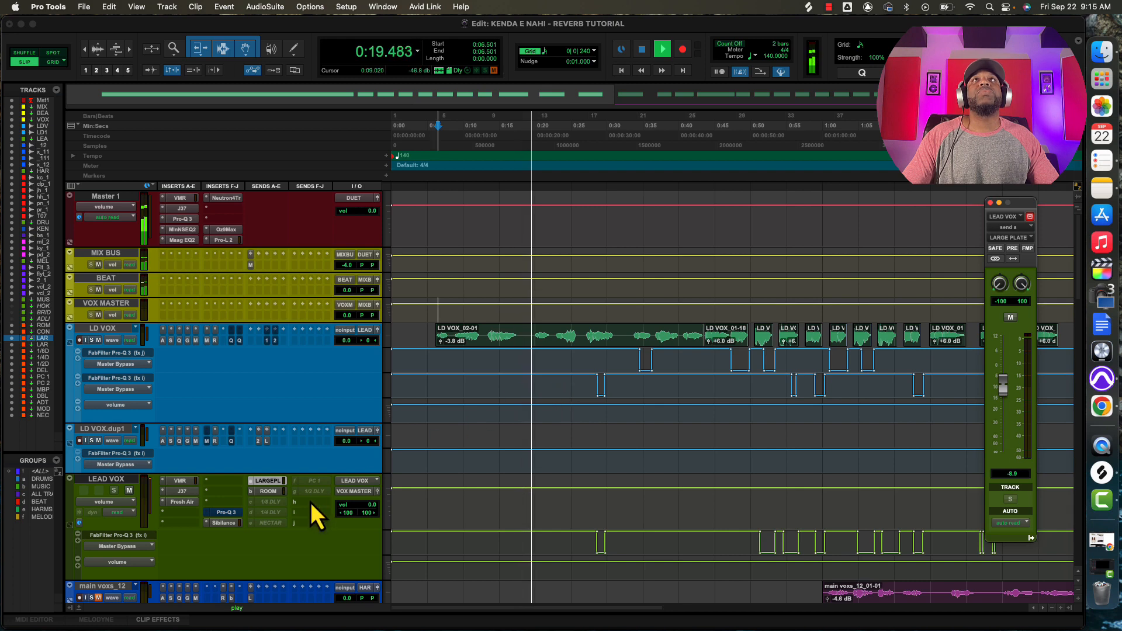
Play the mix from the start of the lead vocal, comparing it with the ROOM send muted and active.
click(702, 316)
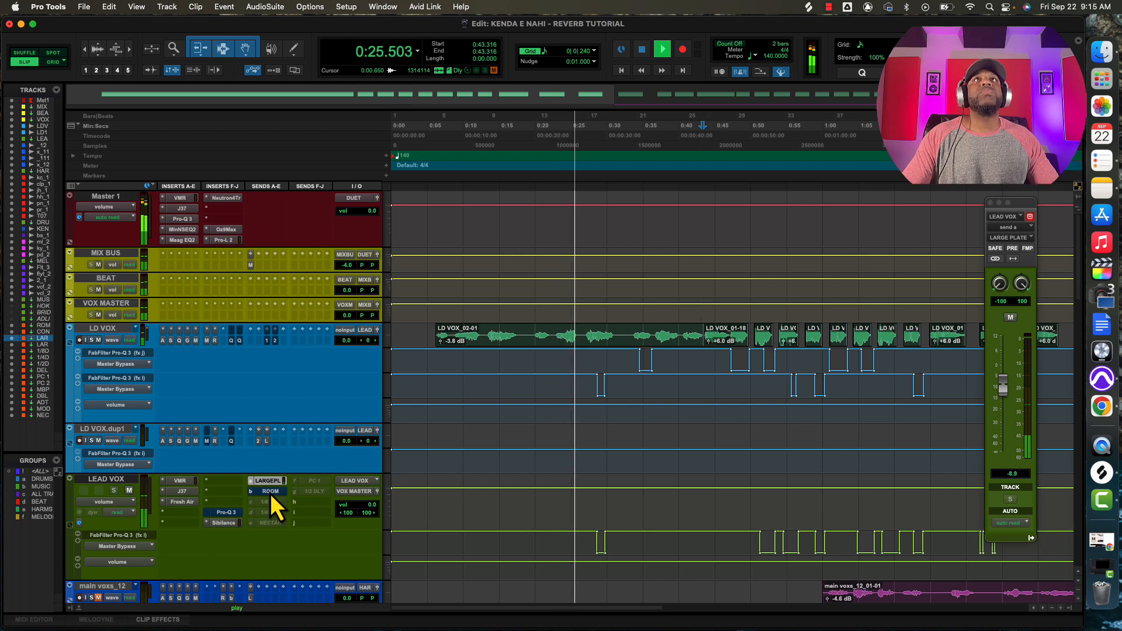
key(space)
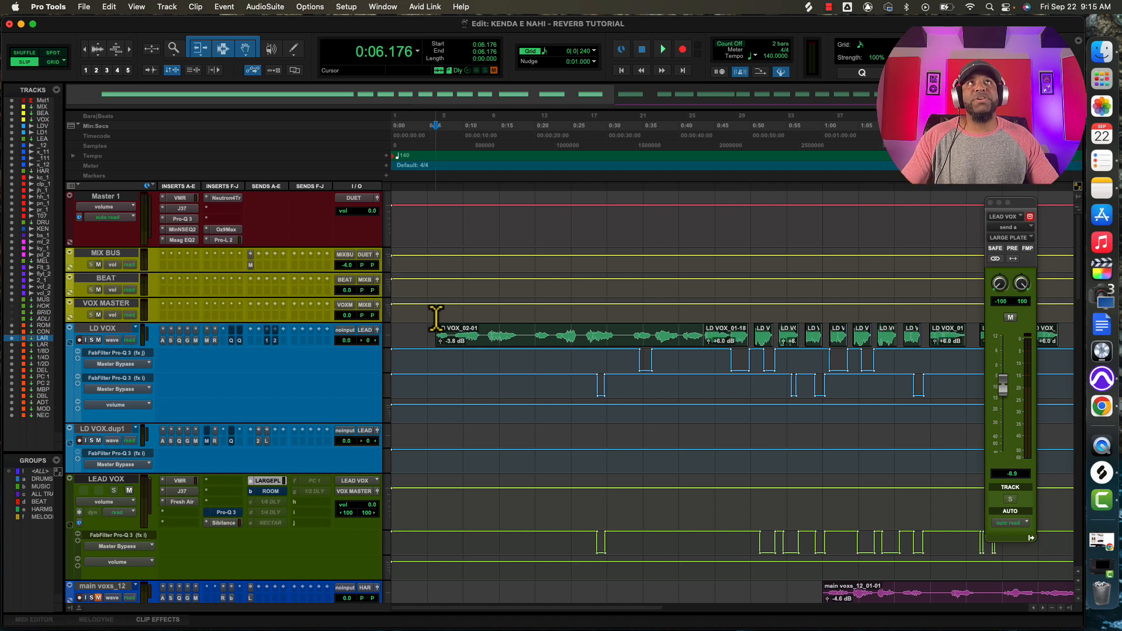
key(space)
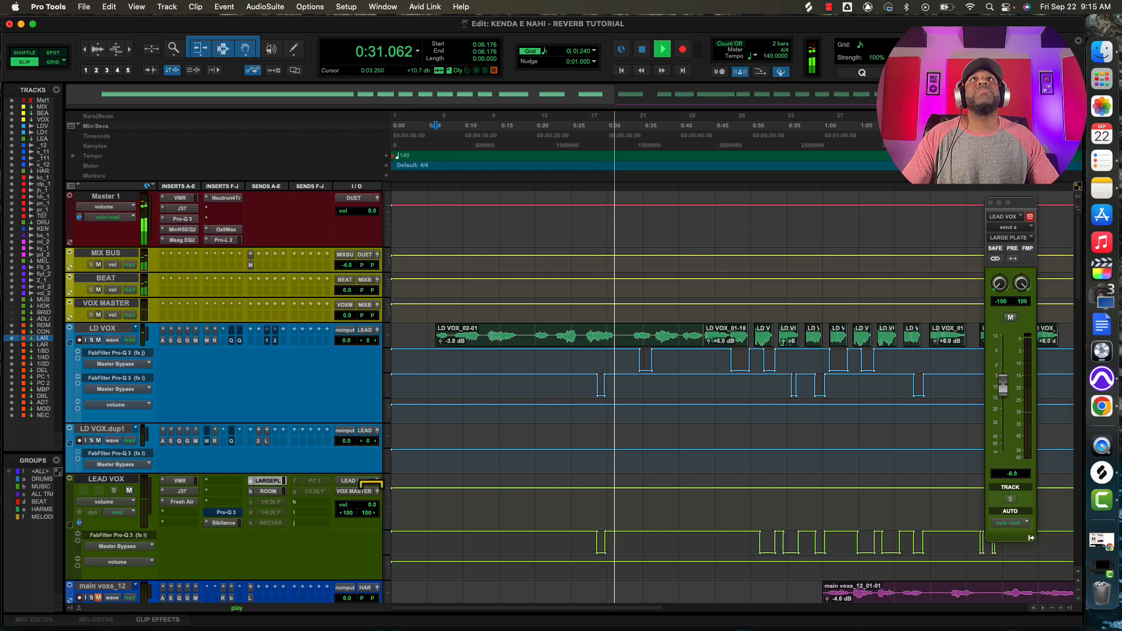
key(space)
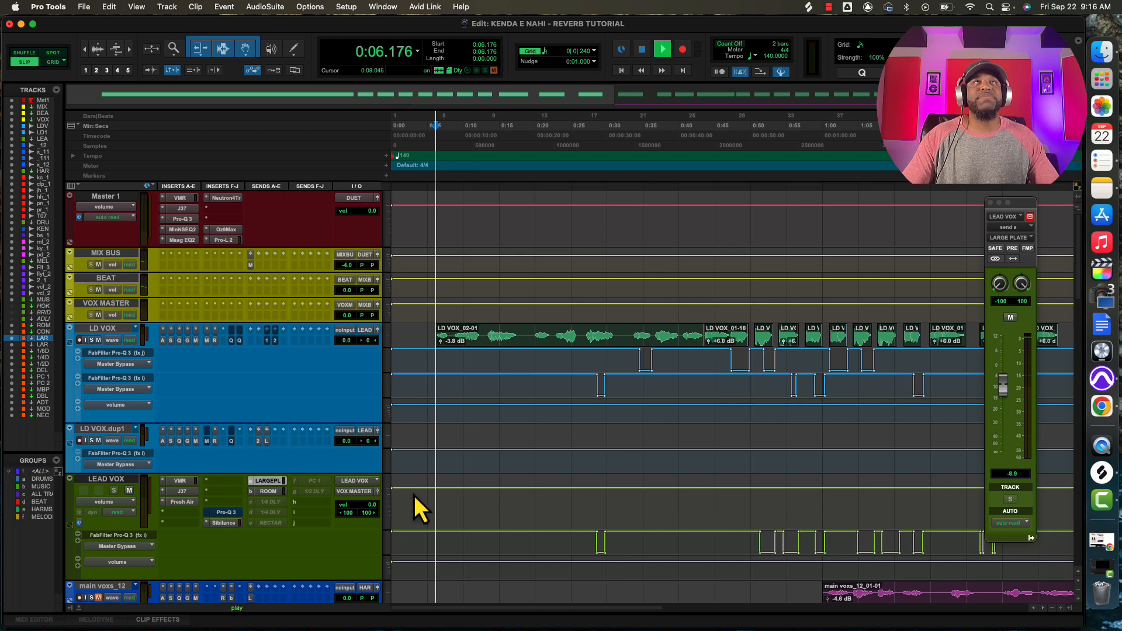
Play the lead vocal with the LARGE PLATE send muted and active to compare the sound, ending with it active.
key(space)
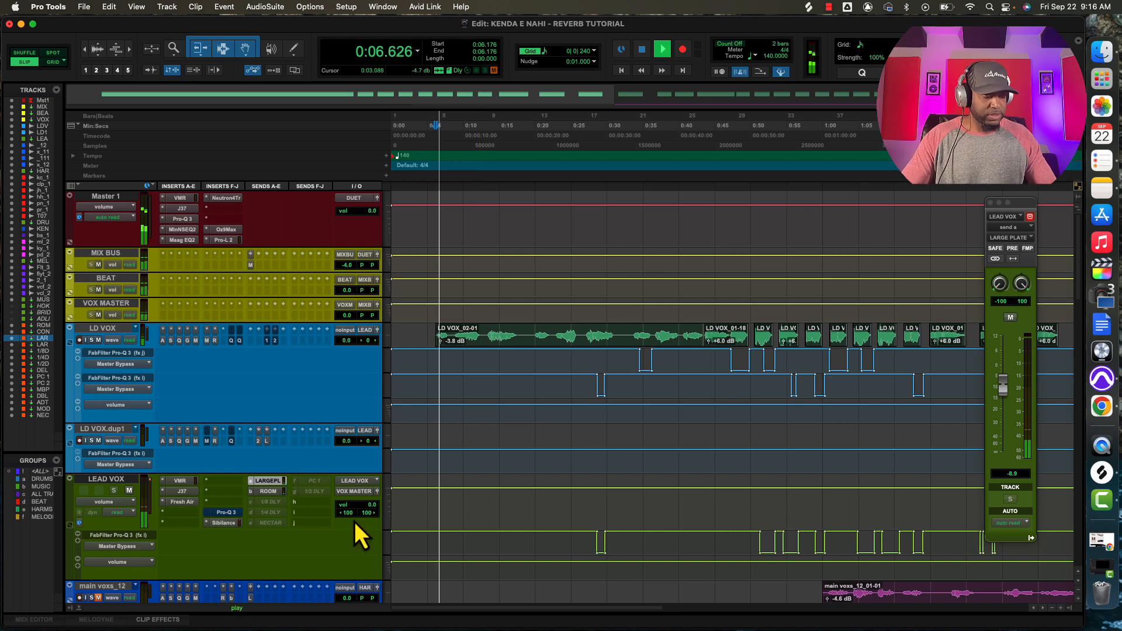
super+click(271, 484)
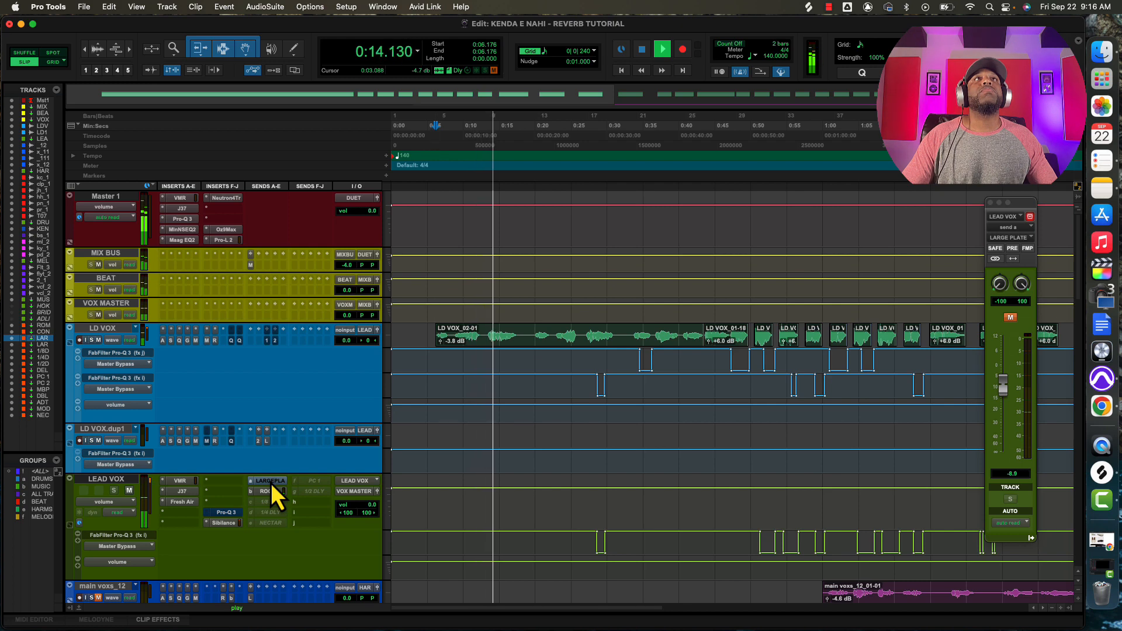
super+click(272, 484)
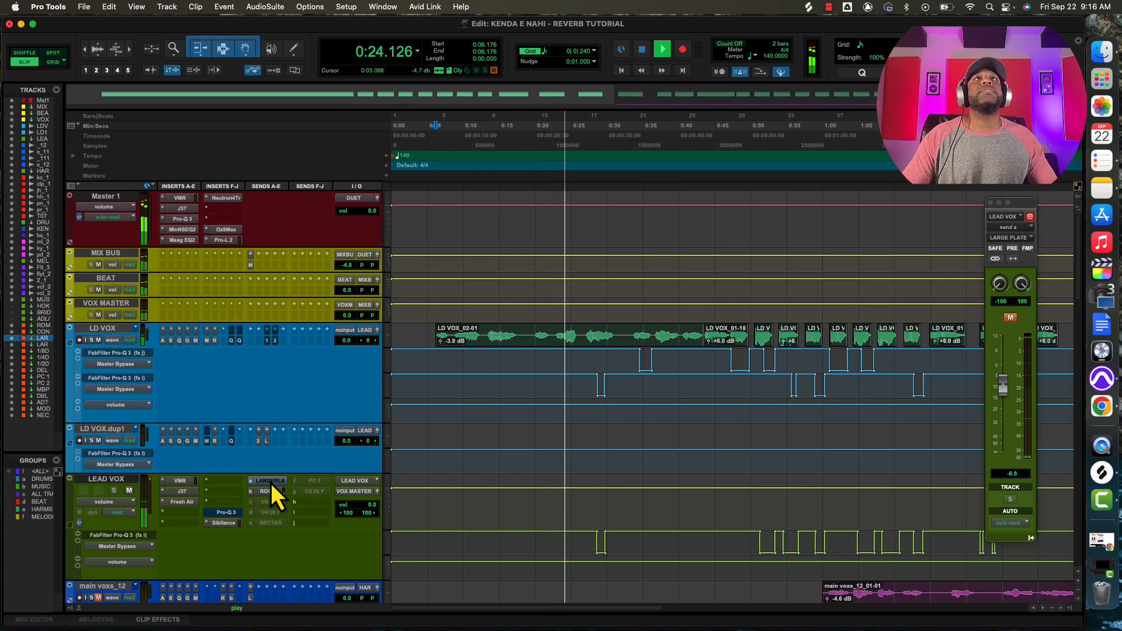
shift+super+click(270, 483)
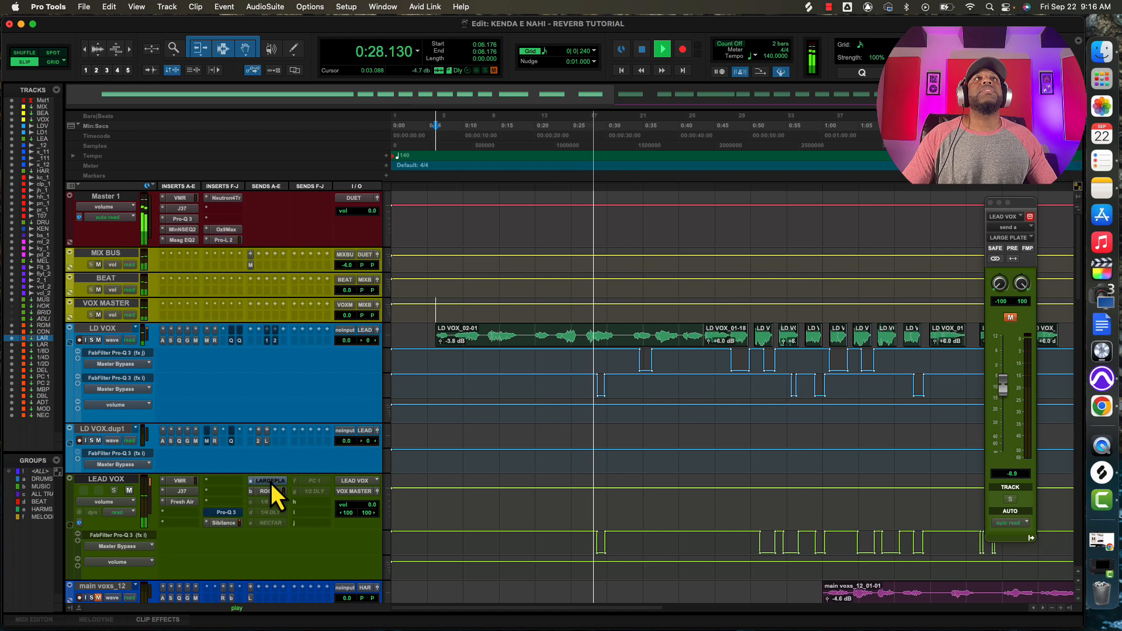
shift+super+click(271, 483)
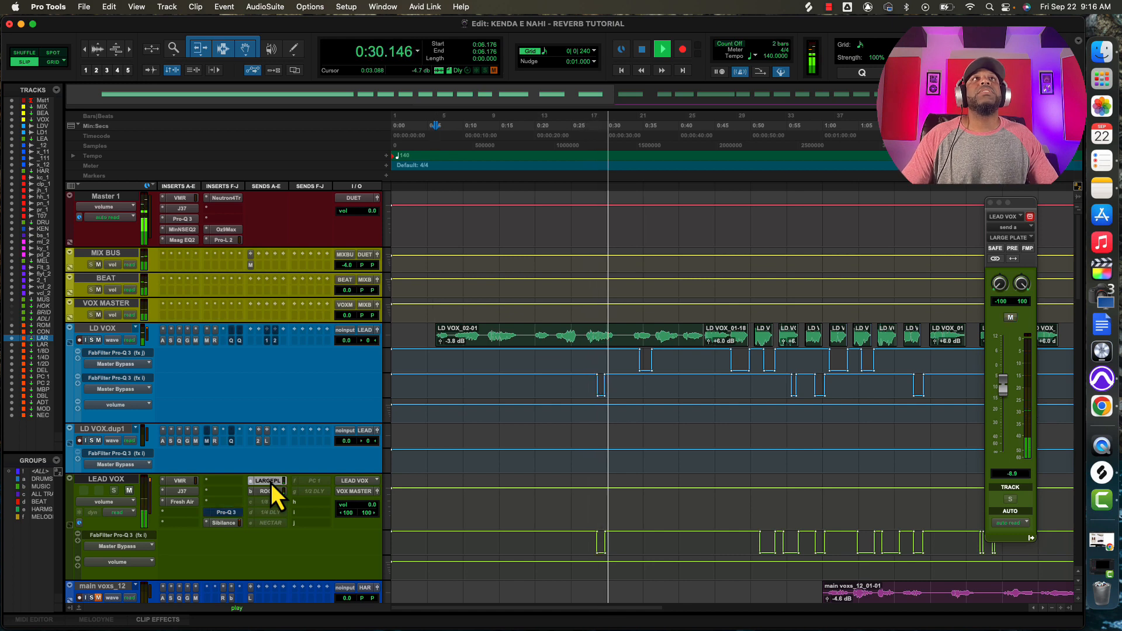
key(space)
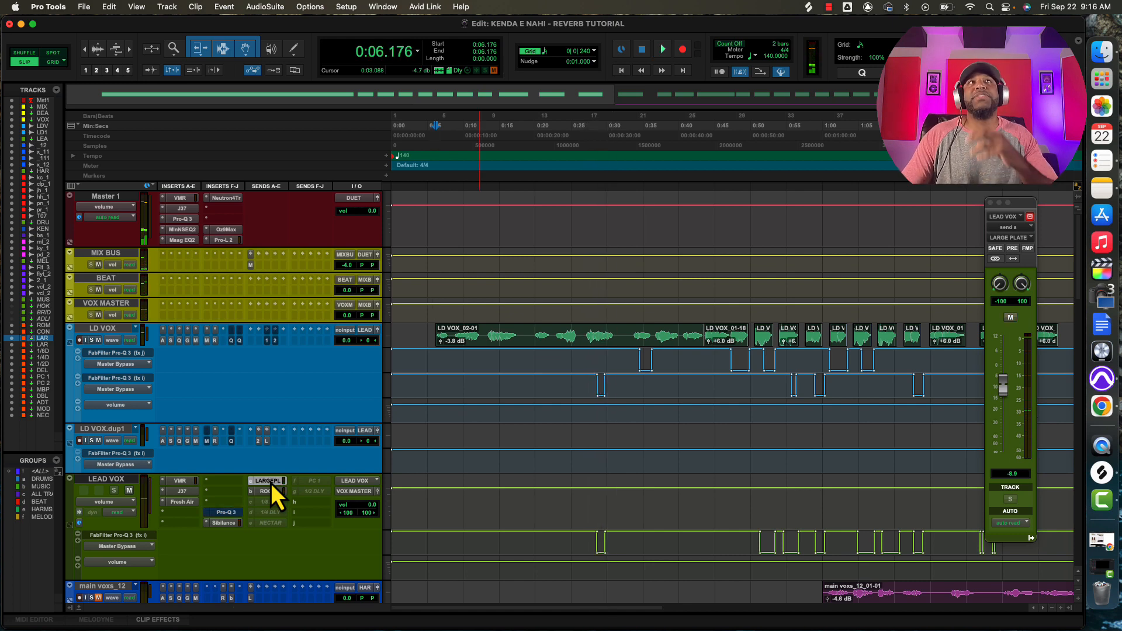
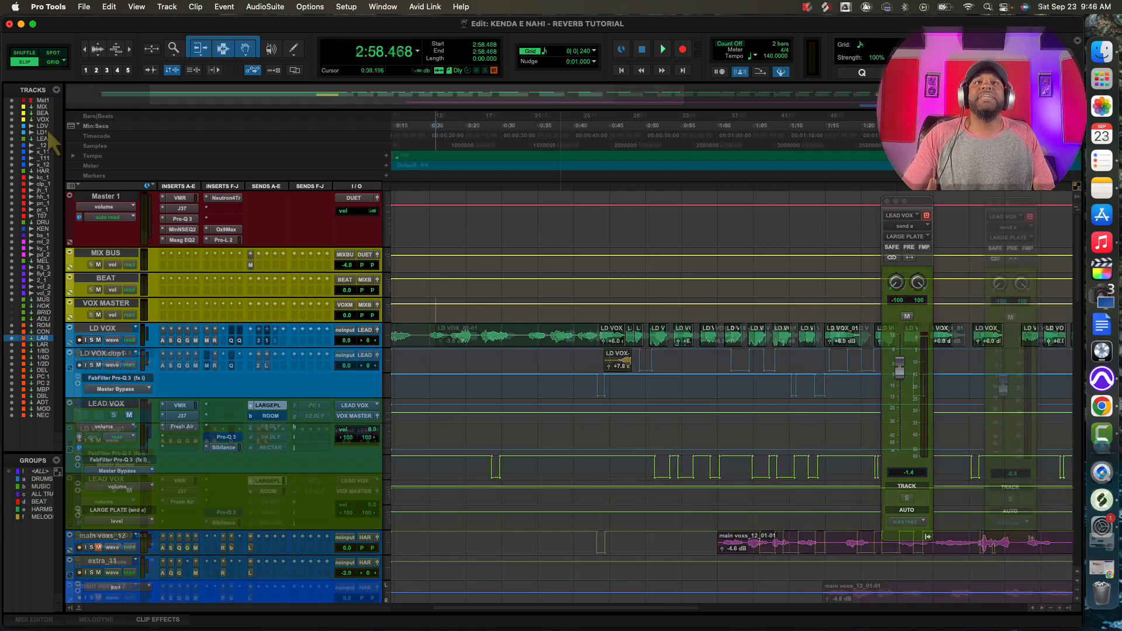
Open ValhallaVintageVerb on the LARGE PLATE track from the Mix window, set its decay to 4.28 s and nudge it up to 4.36 s.
key(ctrl+Up)
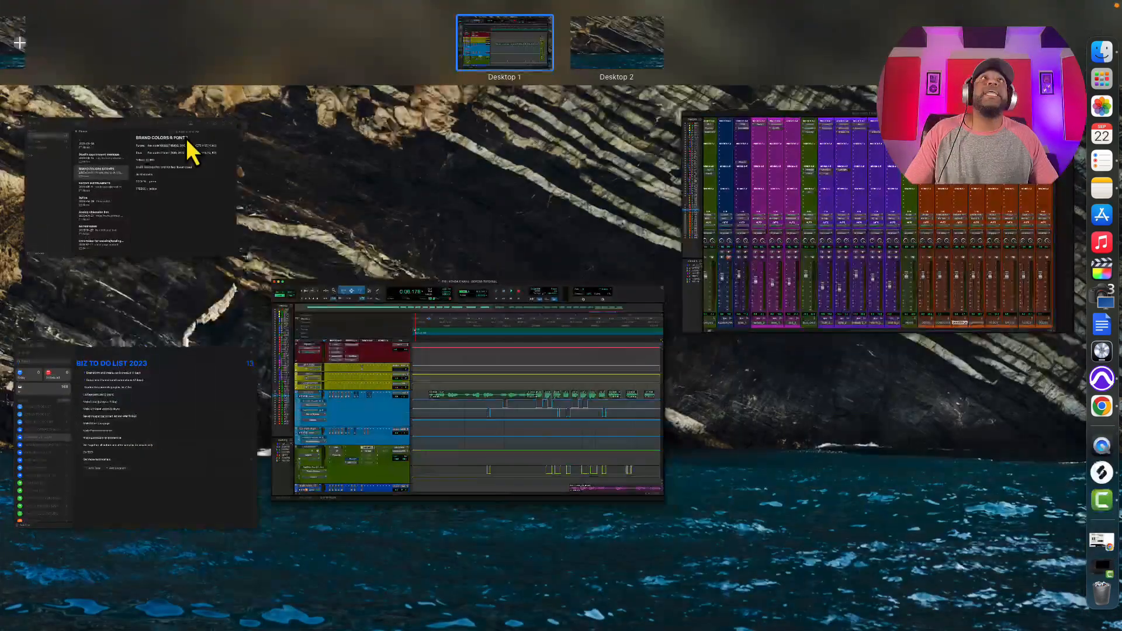
click(821, 257)
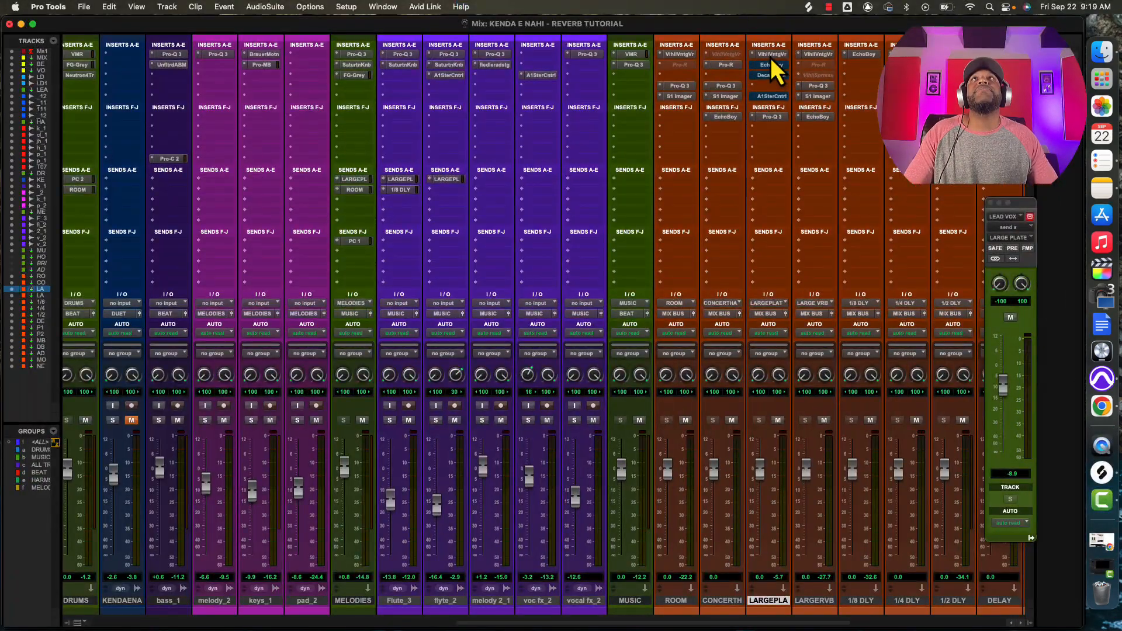
click(770, 55)
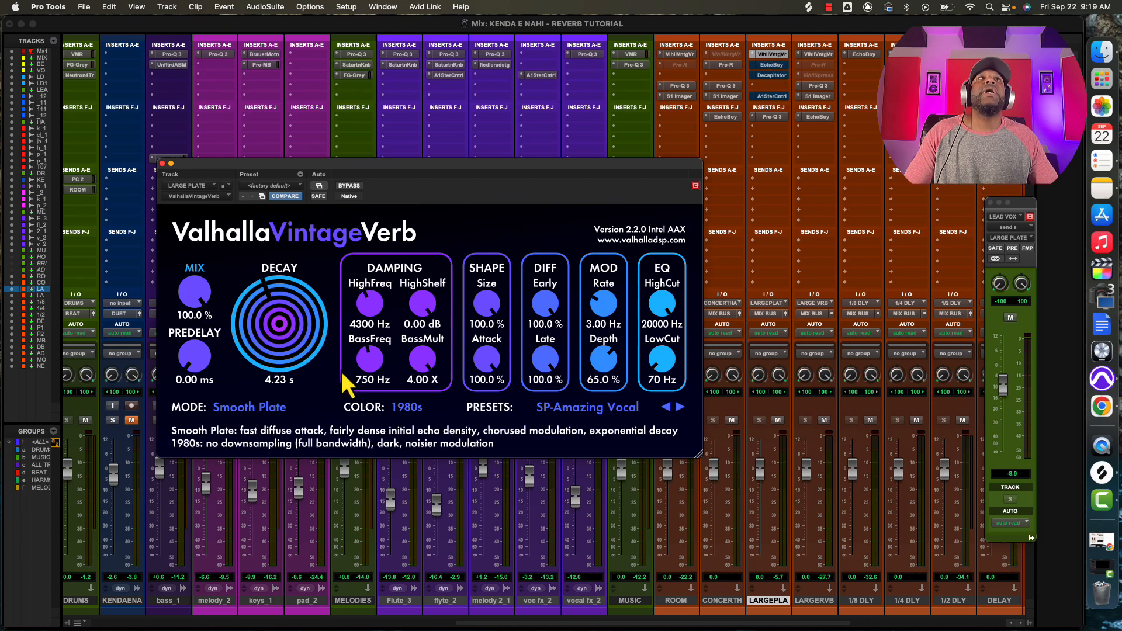
click(279, 380)
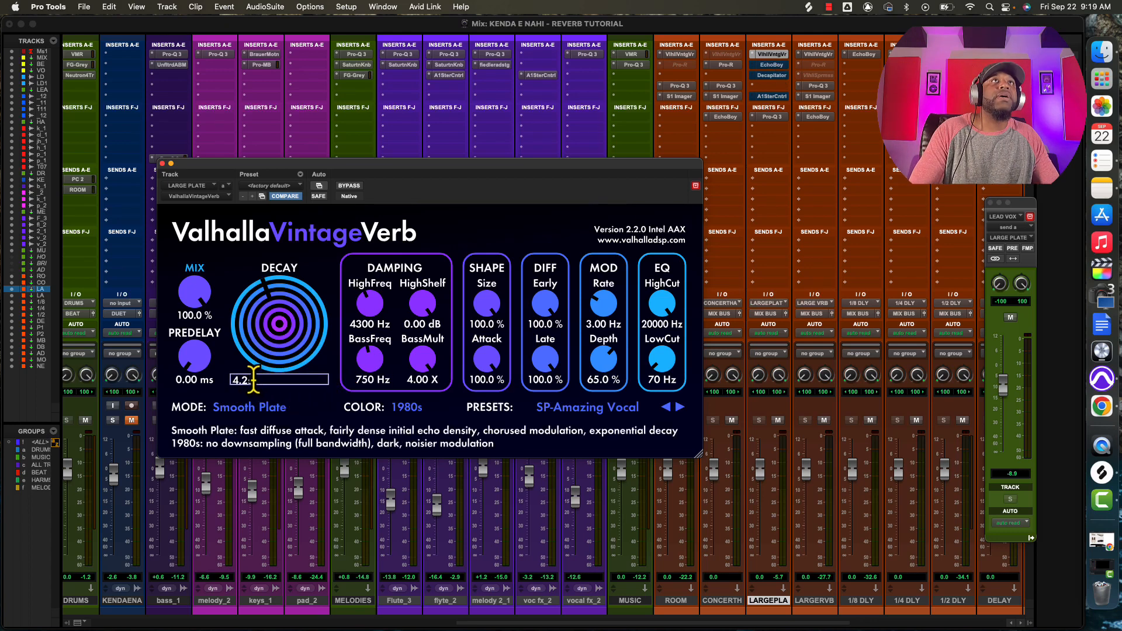
key(Return)
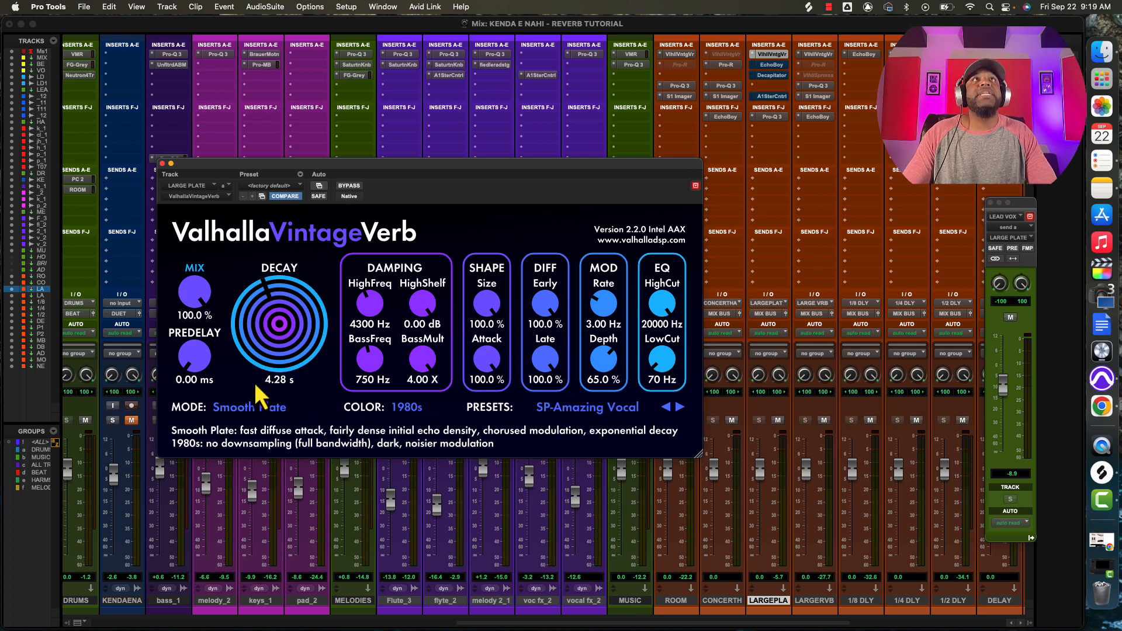
scroll(322, 329, up, 2)
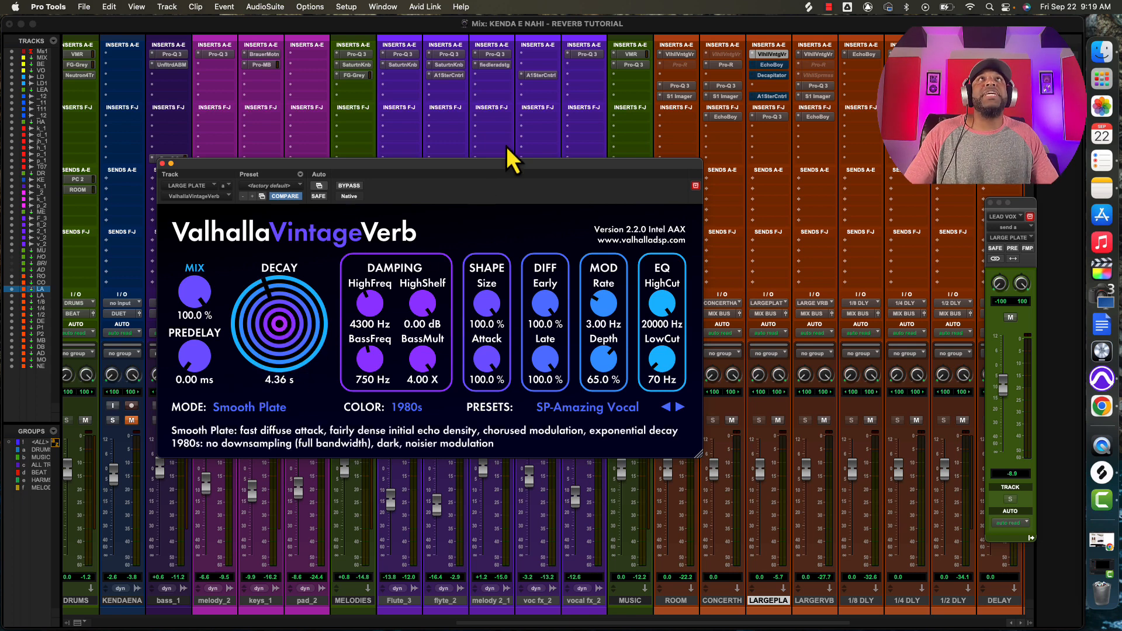
drag(481, 160, 529, 157)
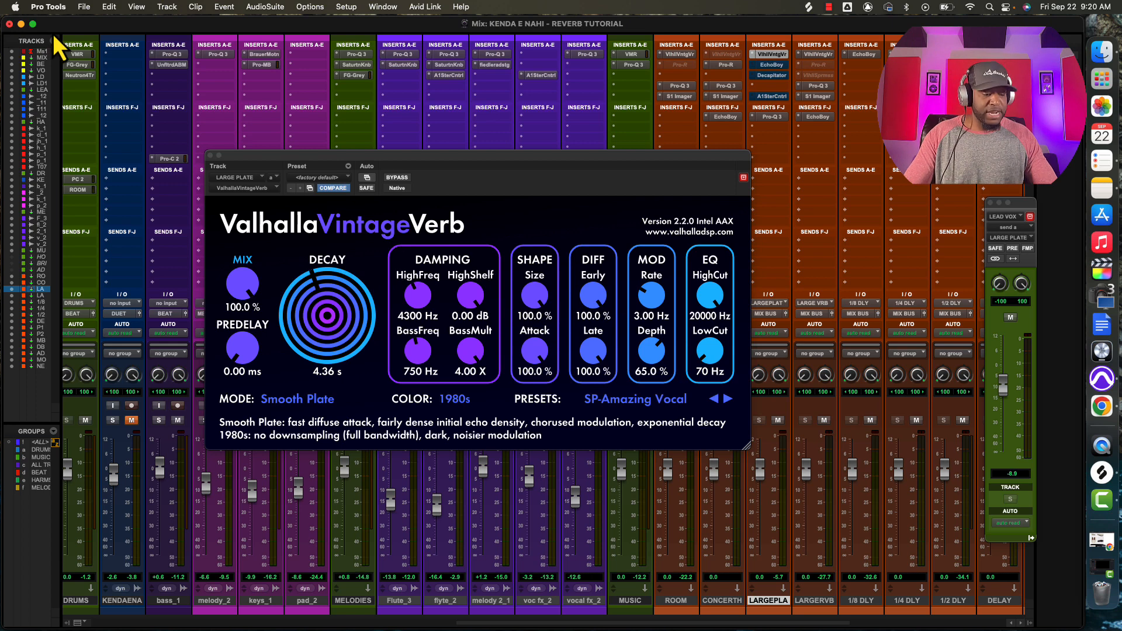
Return to the Edit window and set the LARGE PLATE reverb's decay to 2.14 s, keeping the lead vocal clips in view.
key(super+equal)
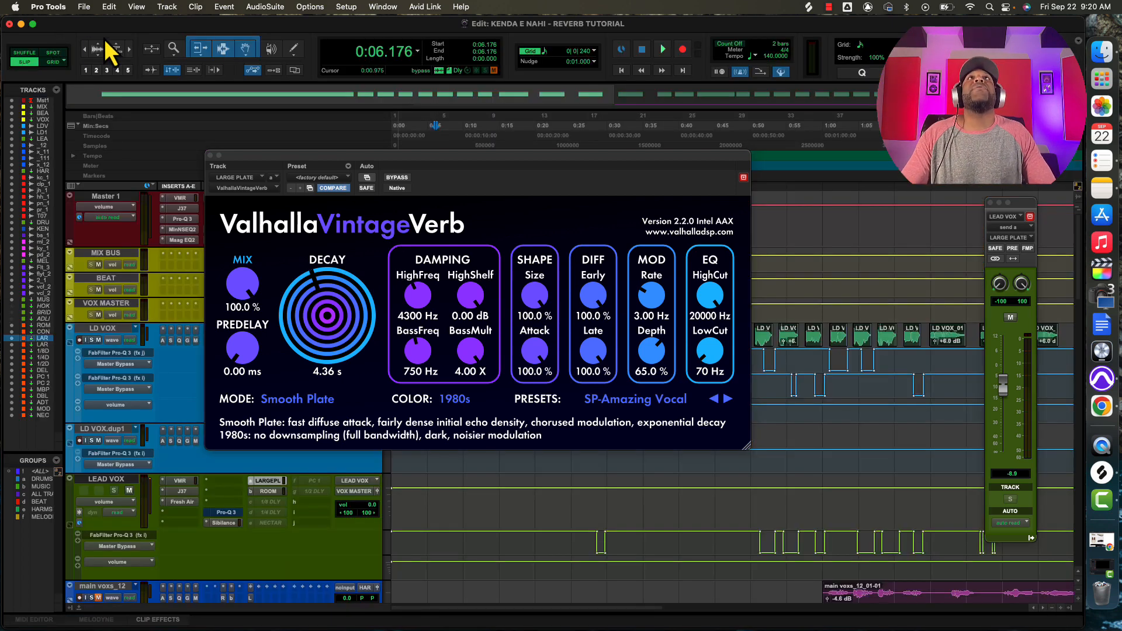
drag(526, 158, 413, 163)
click(196, 377)
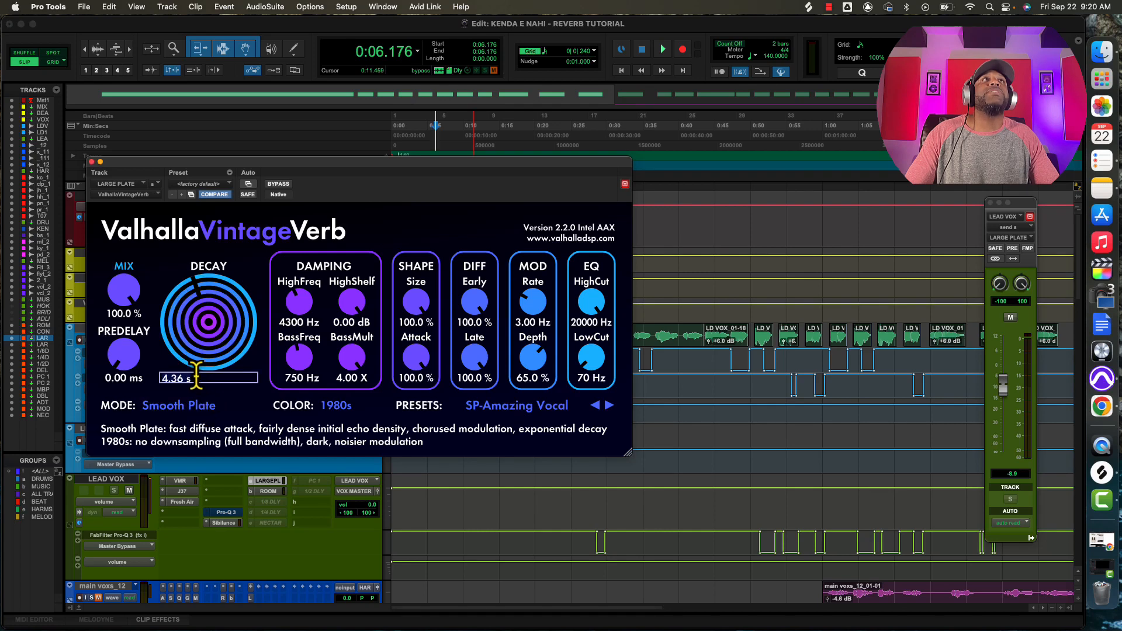
text(2.1)
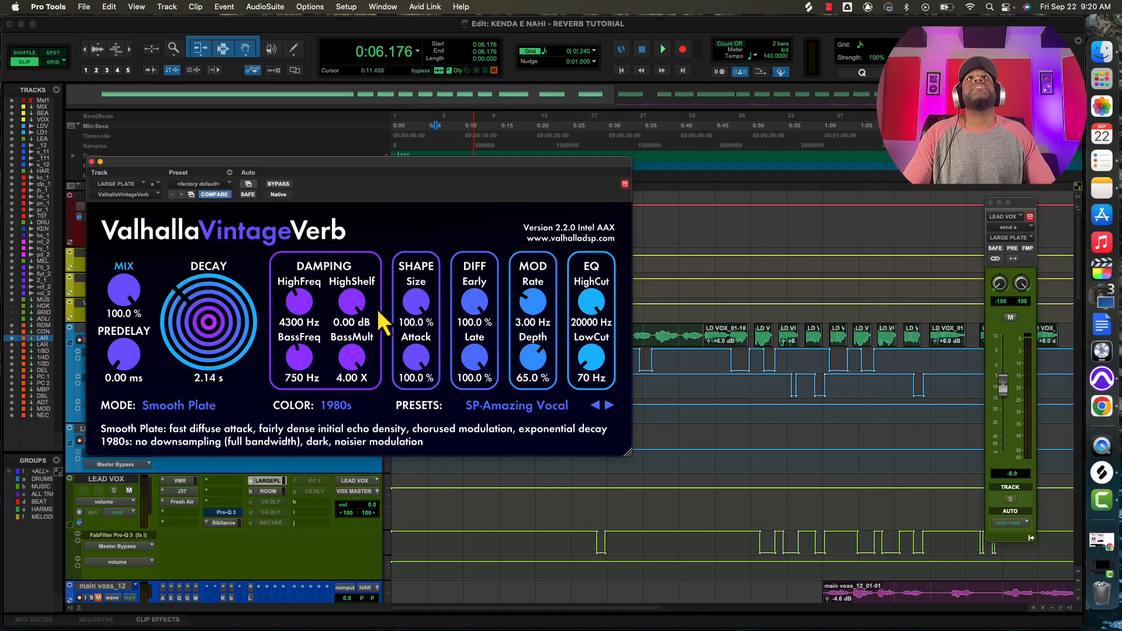
mouse_move(543, 165)
mouse_down()
mouse_move(528, 150)
mouse_move(547, 152)
mouse_up()
Play the lead vocal from about 0:36 and raise the LEAD VOX send to LARGE PLATE to +5.3 dB.
click(654, 334)
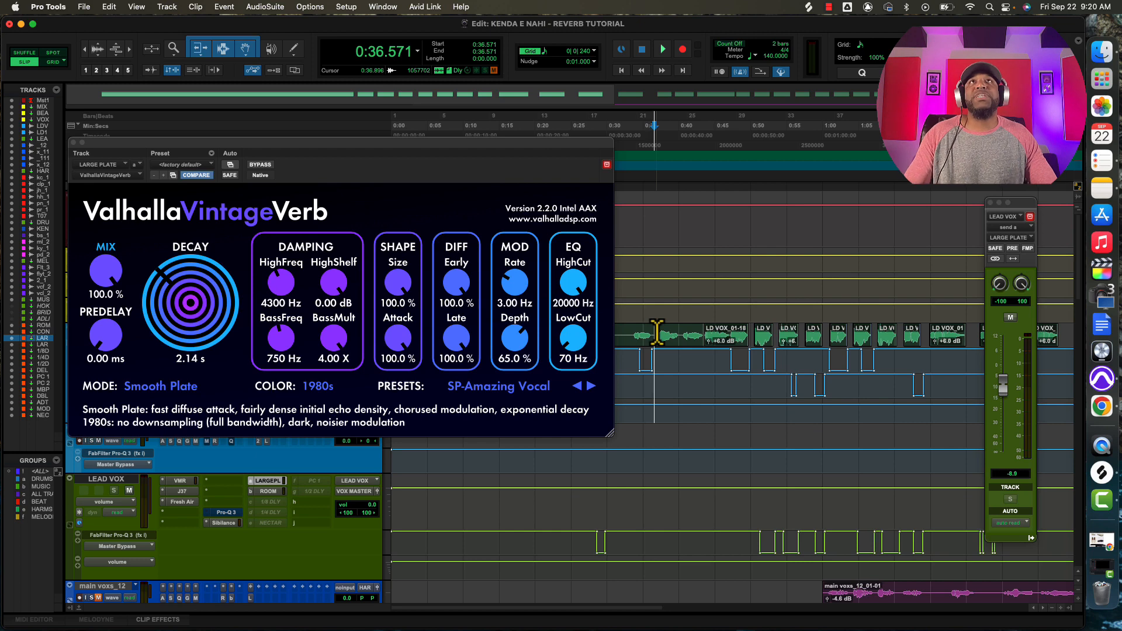
key(space)
drag(1004, 400, 1003, 375)
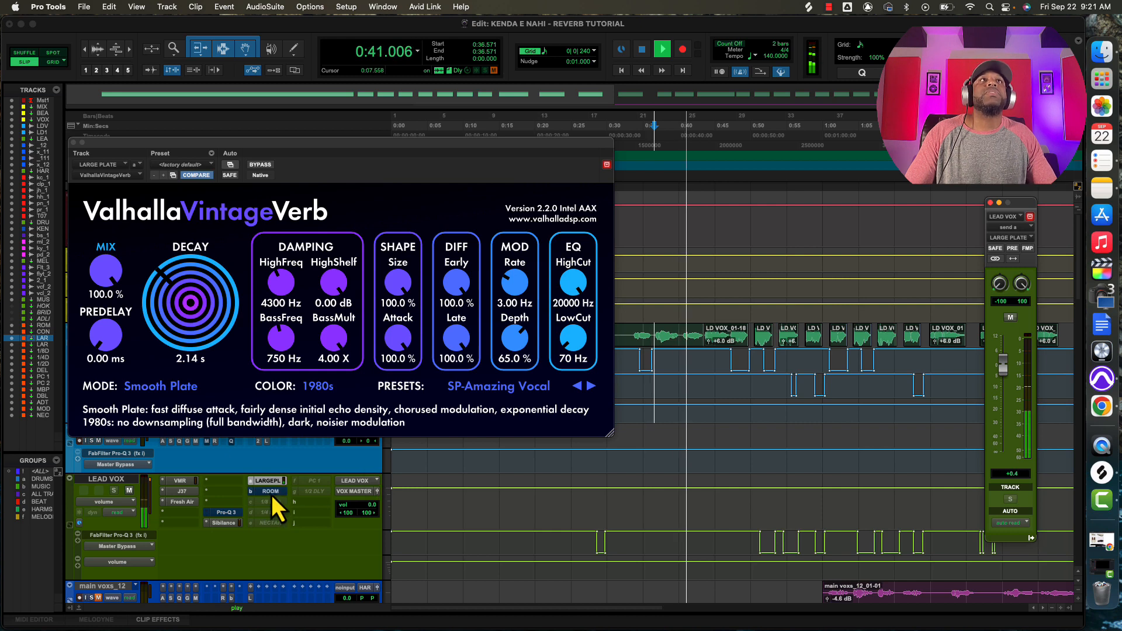
drag(1000, 379, 1002, 361)
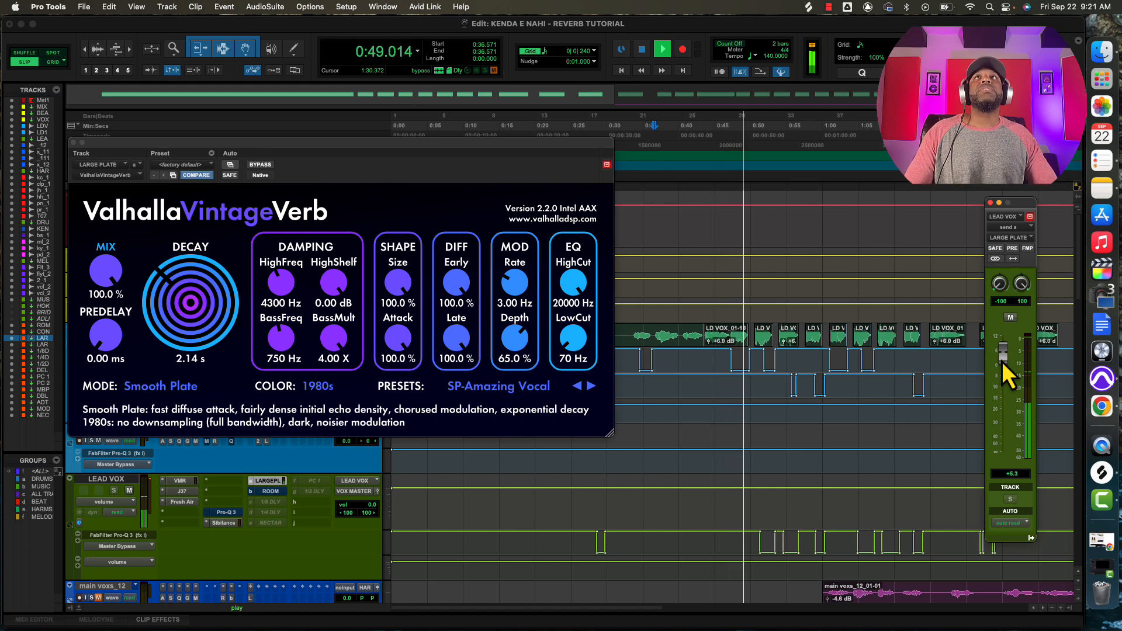
key(space)
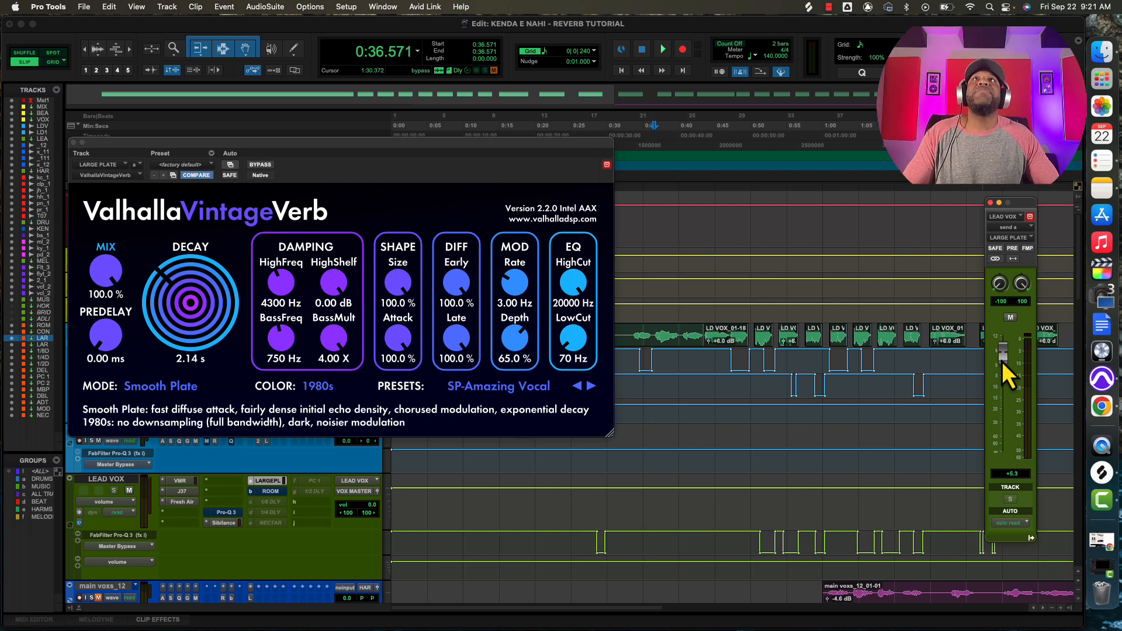
Play the lead vocal from about 0:43 while sweeping the plate's decay up to about 3 s and back to 2.14 s.
click(731, 314)
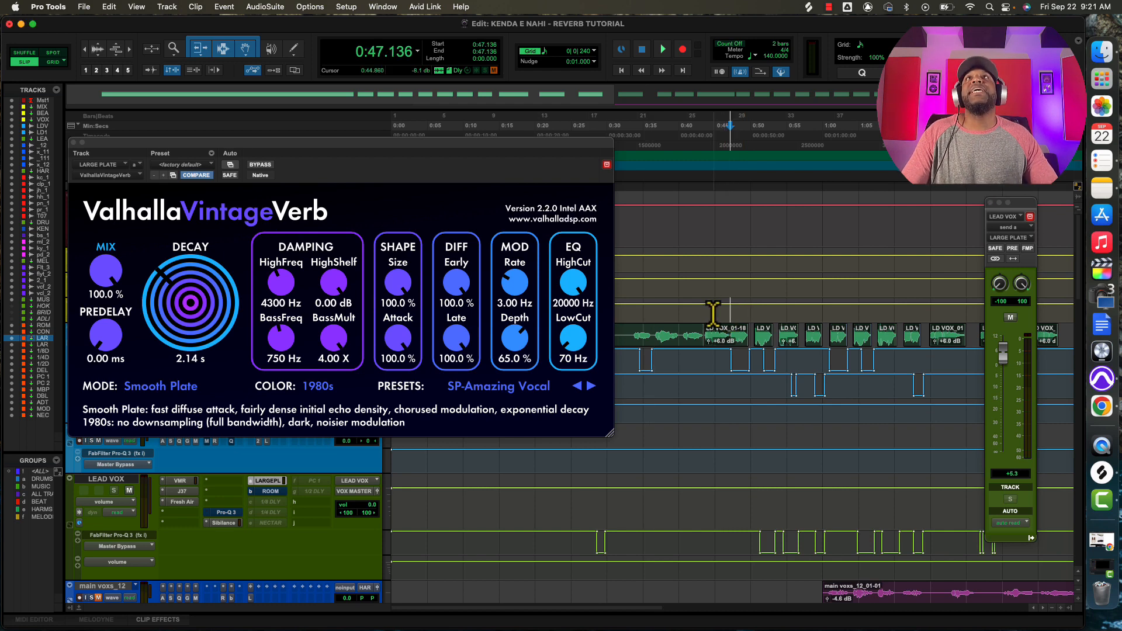
click(706, 309)
key(space)
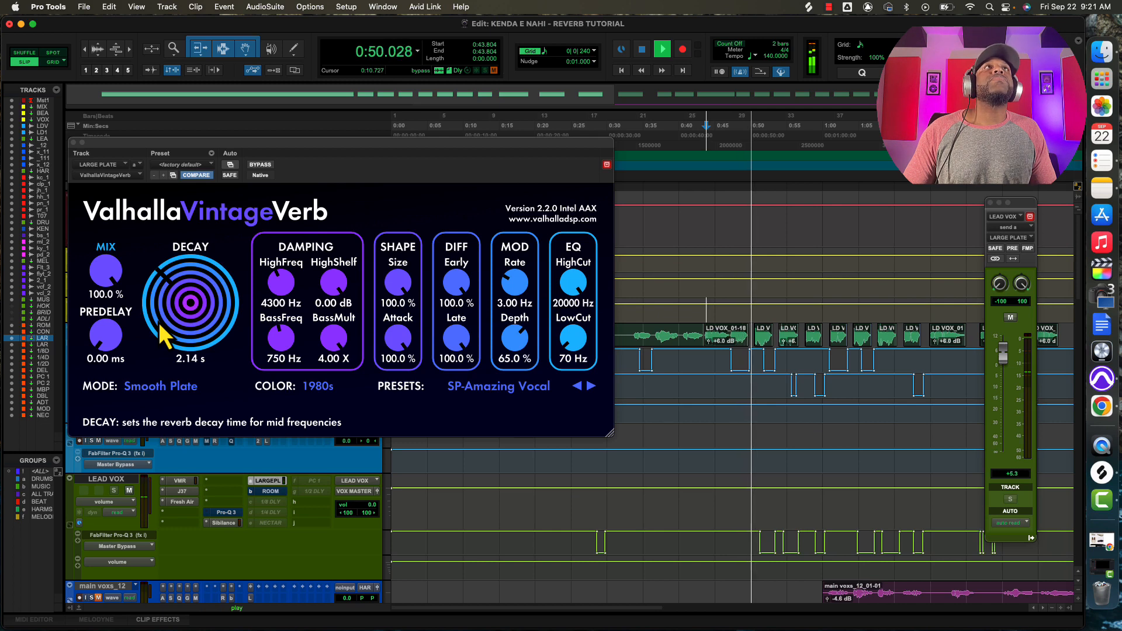
drag(160, 326, 158, 321)
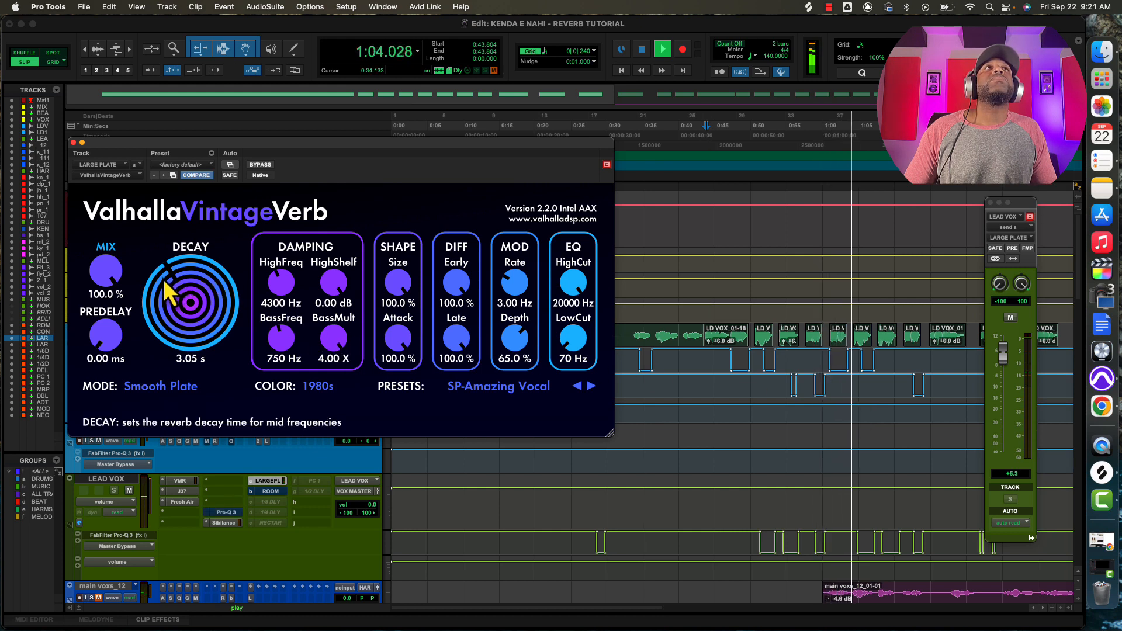
scroll(164, 284, down, 8)
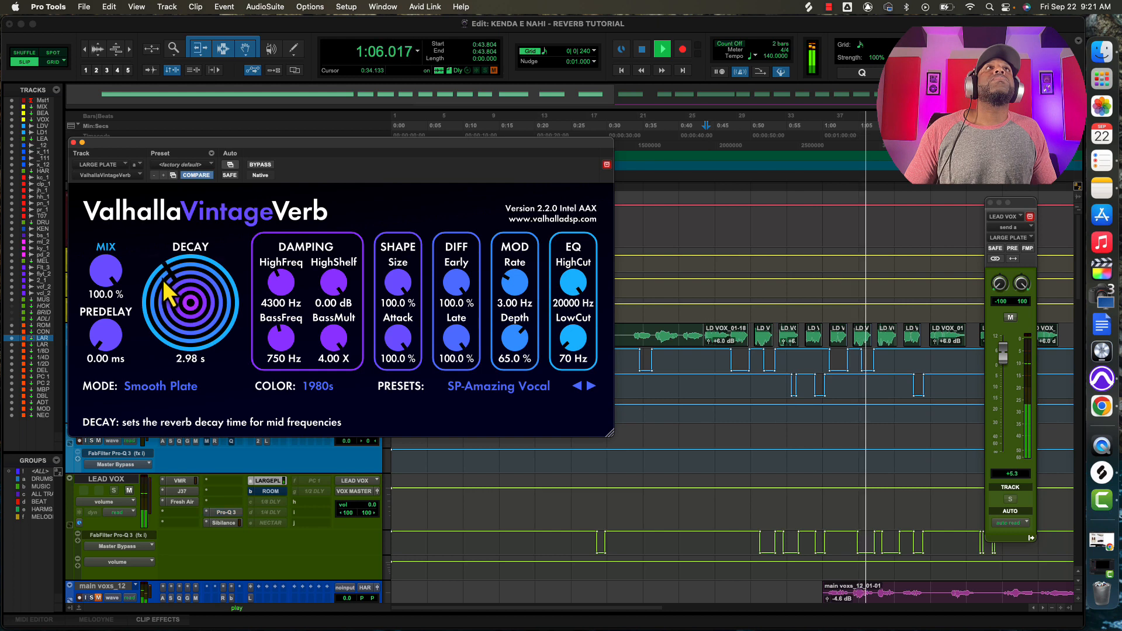
scroll(160, 283, down, 2)
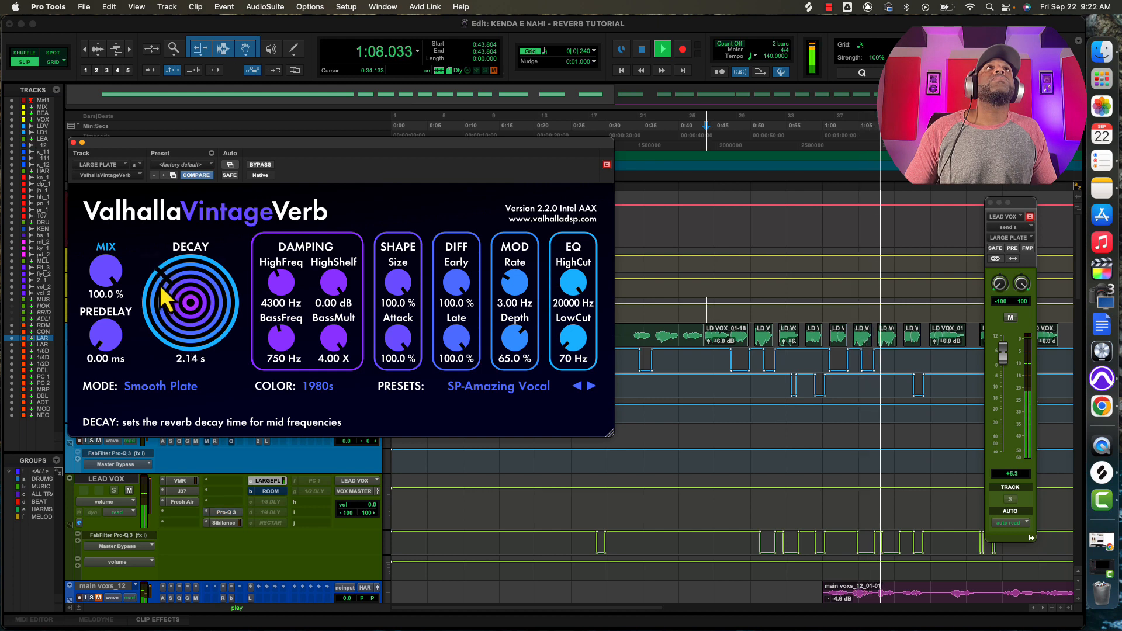
scroll(159, 285, down, 1)
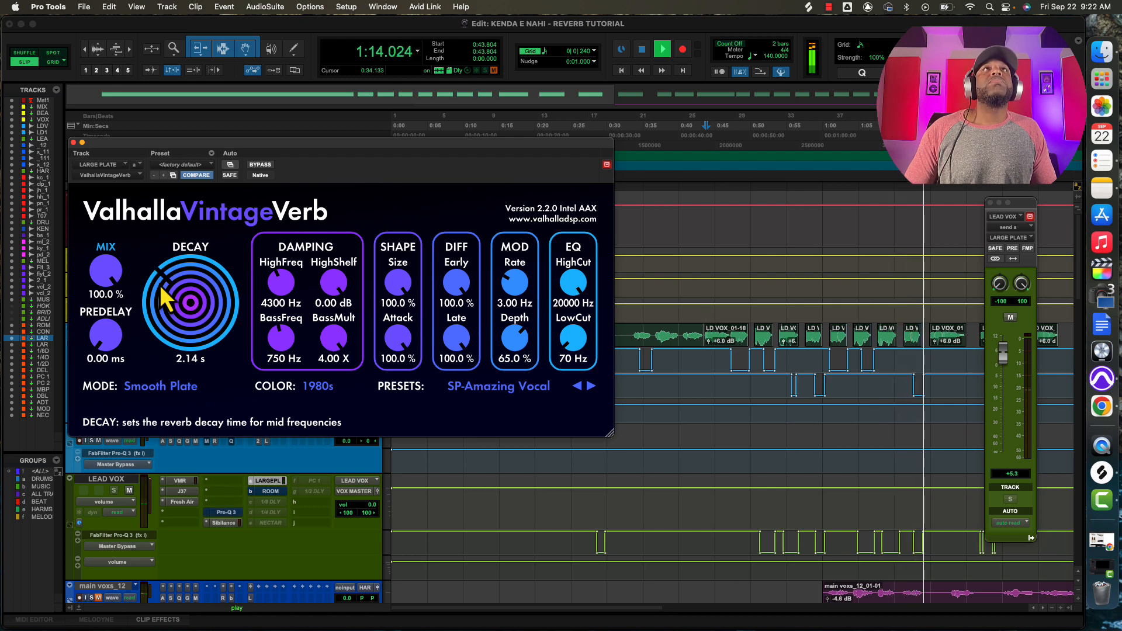
key(space)
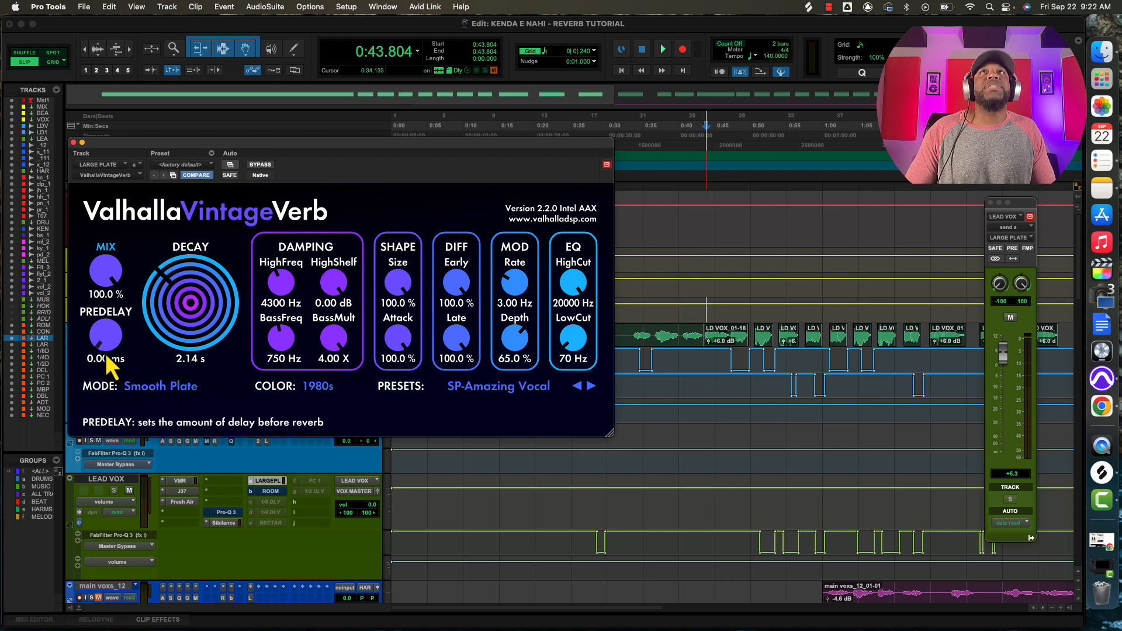
Set the LARGE PLATE reverb's predelay to 21.4 ms while the lead vocal plays.
key(space)
click(100, 359)
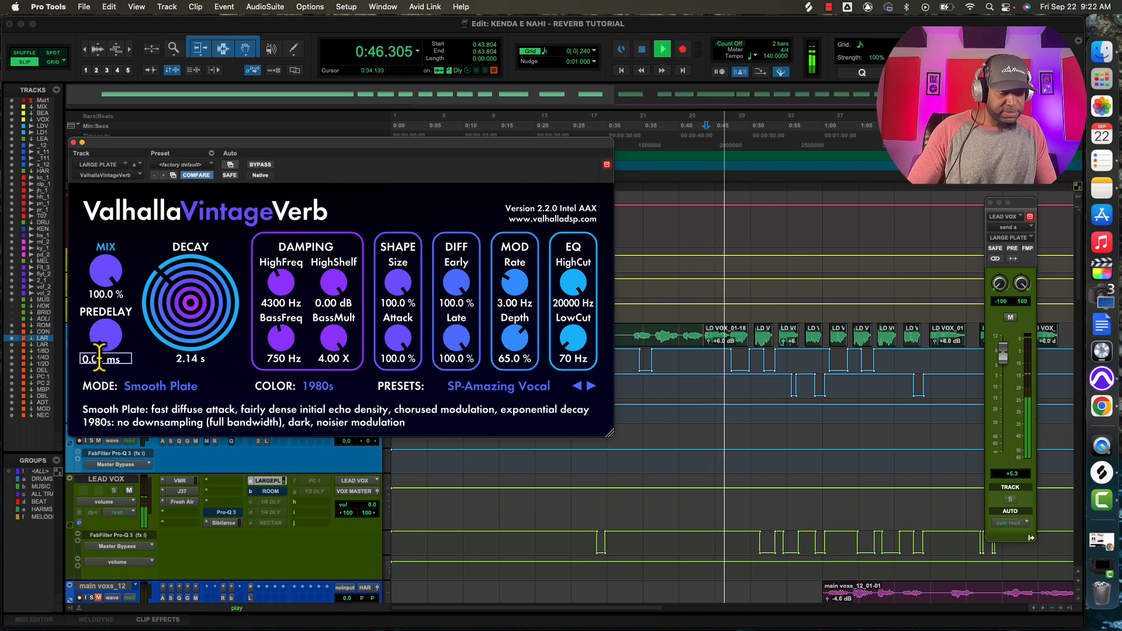
key(BackSpace)
key(BackSpace)
text(204)
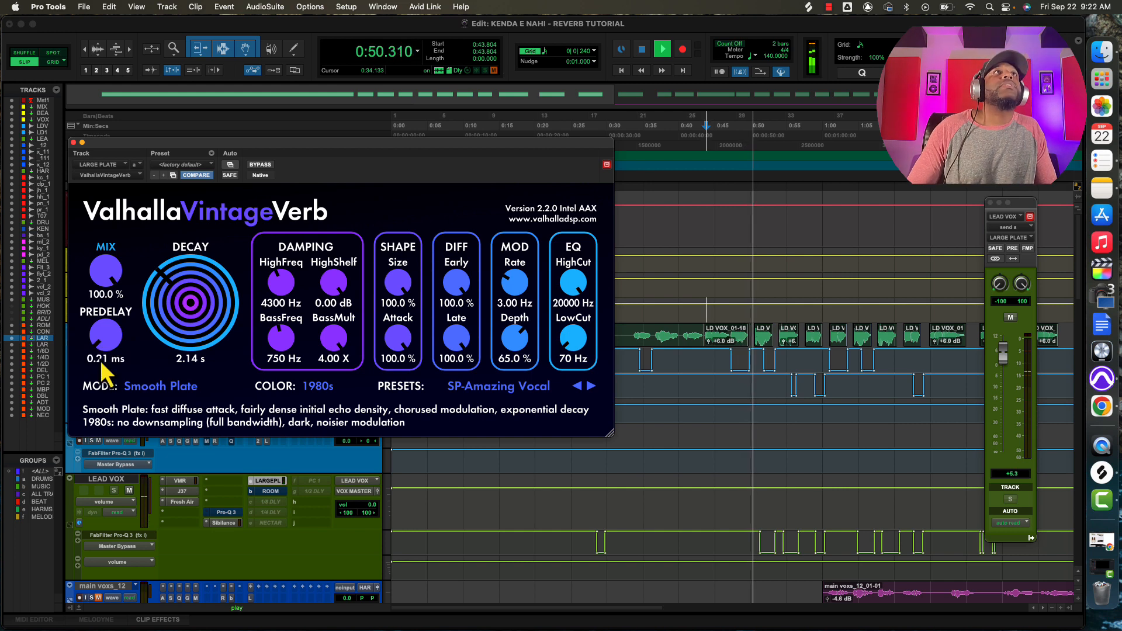
key(Return)
click(104, 359)
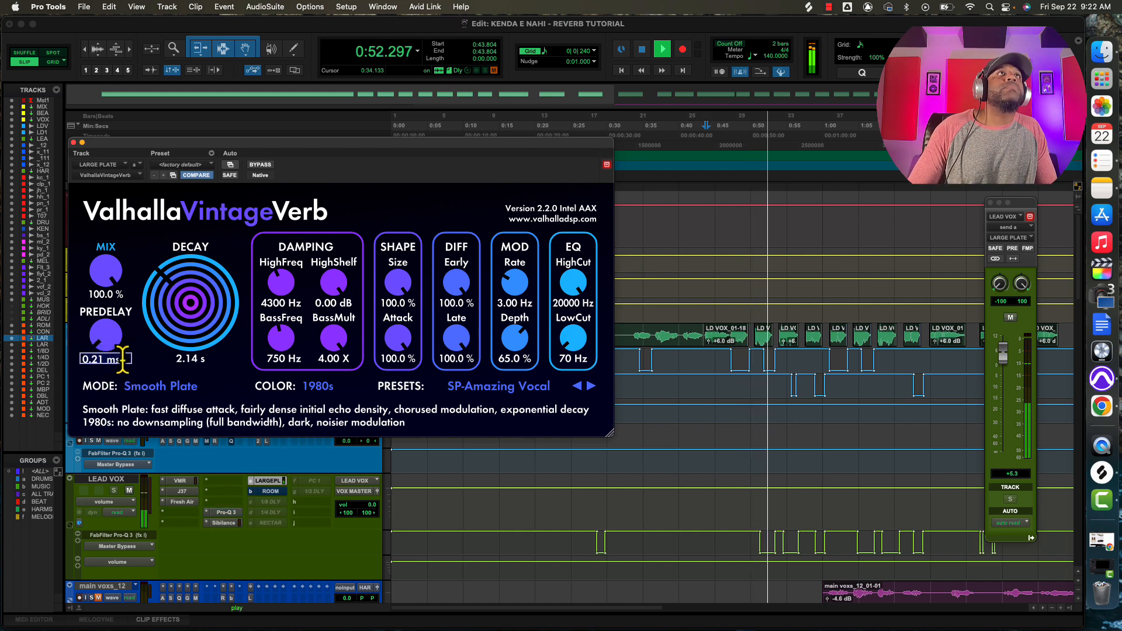
text(2)
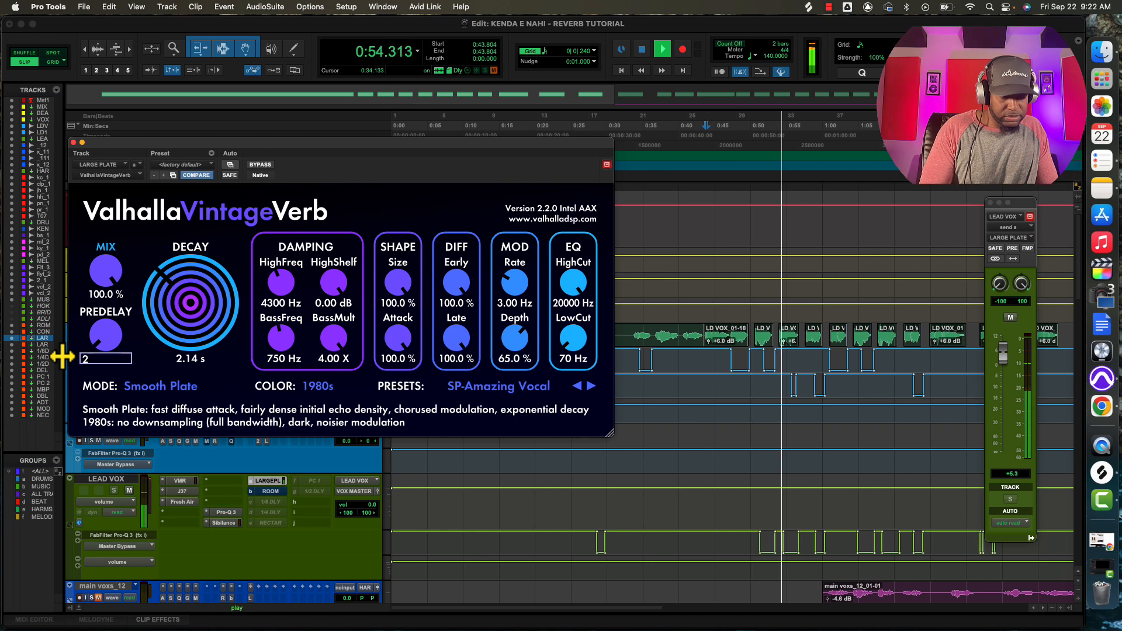
text(1.4)
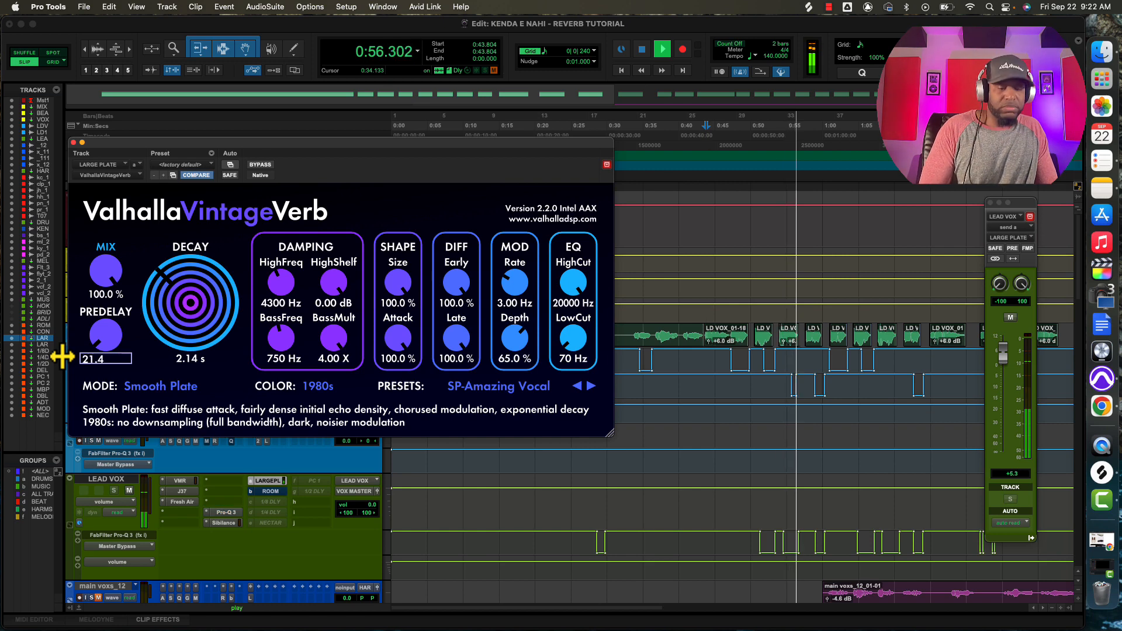
key(Return)
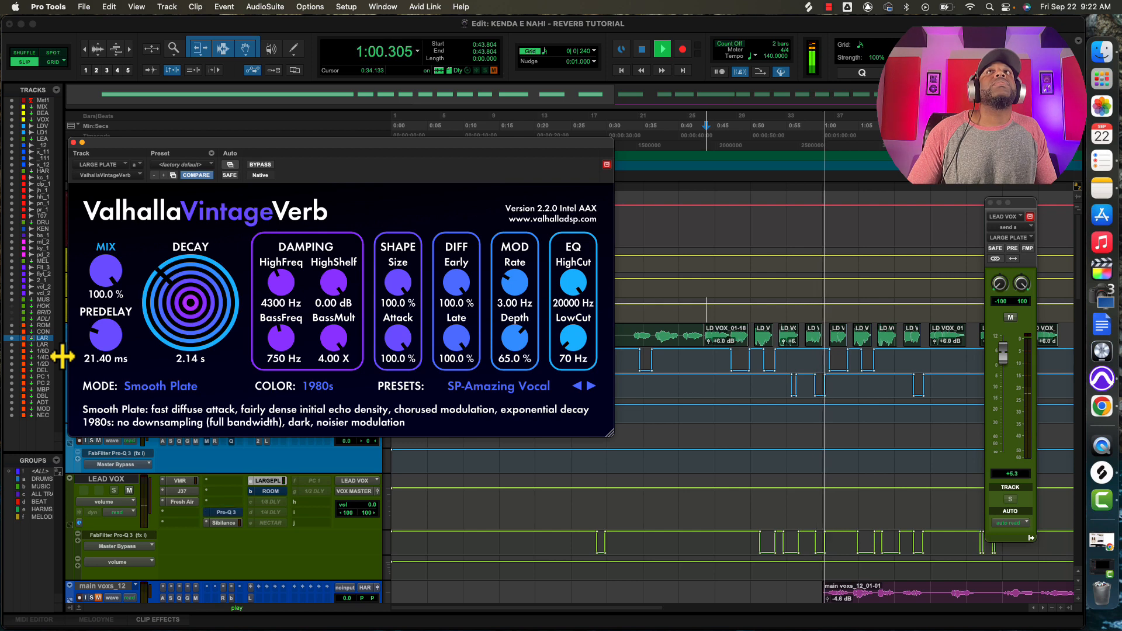
Set the LARGE PLATE reverb's decay to 4.28 s during playback.
click(185, 358)
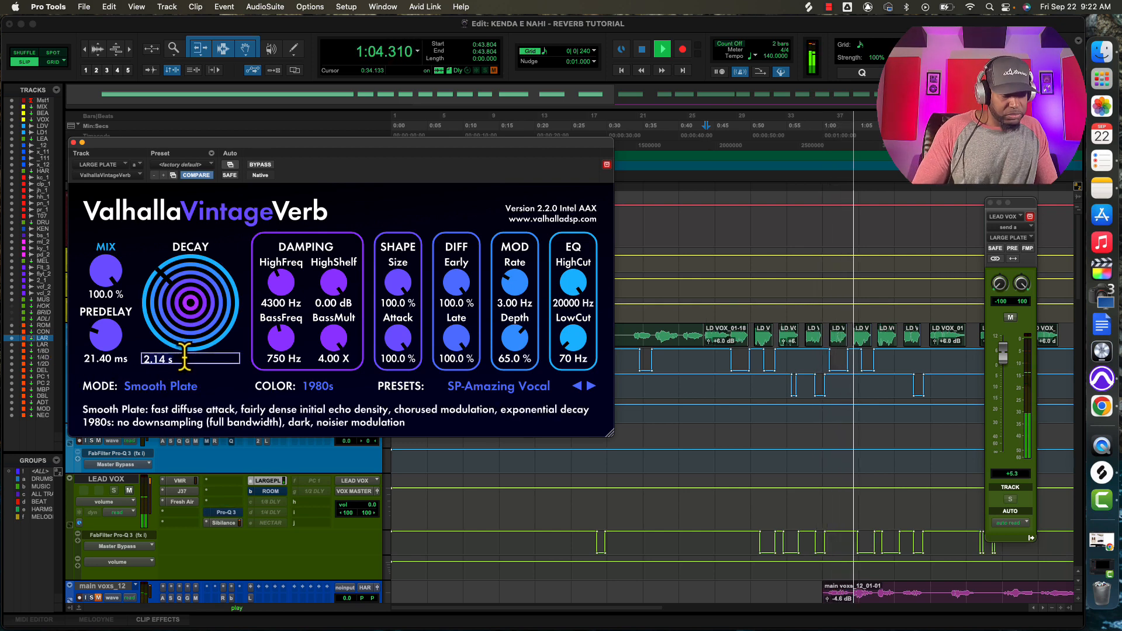
text(4.28)
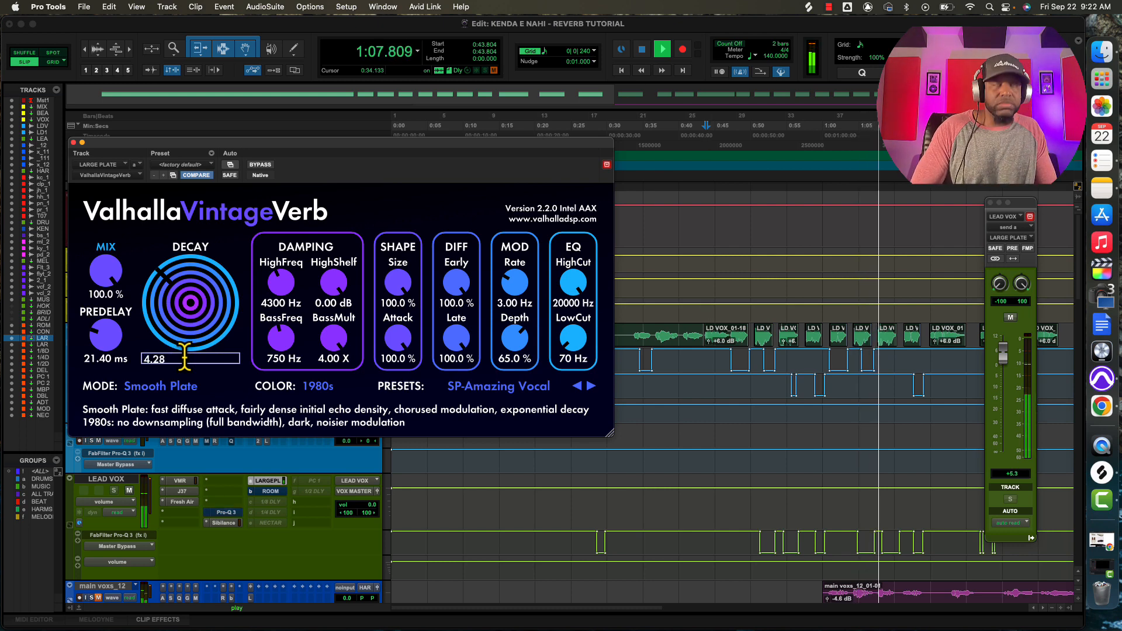
key(Return)
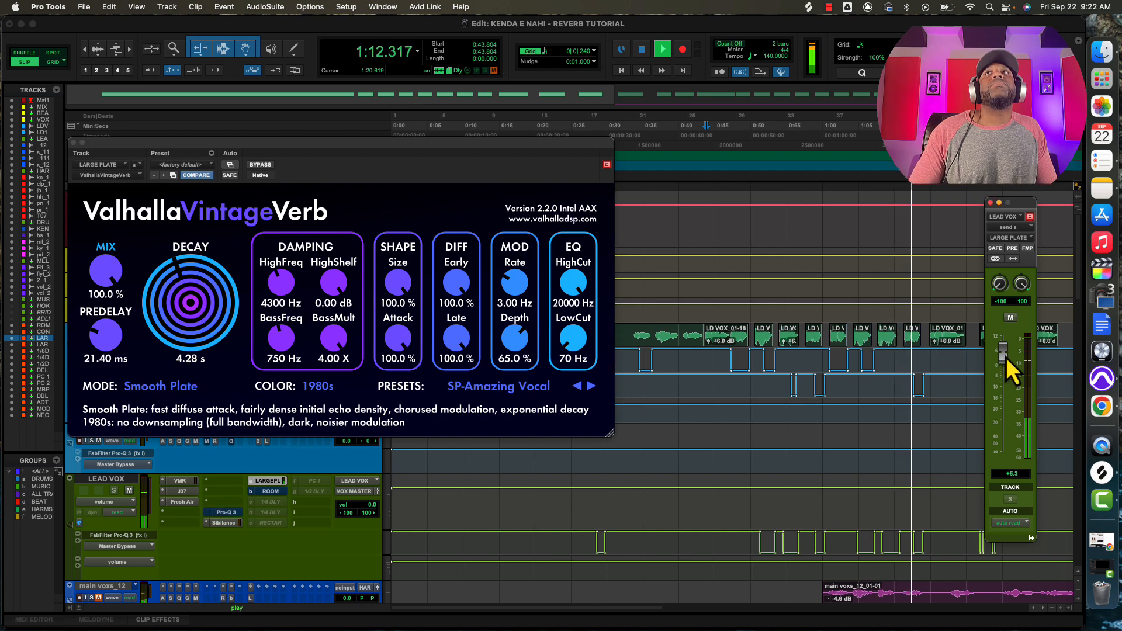
Lower the LEAD VOX send to LARGE PLATE to -6.5 dB, raise the plate's predelay to 42.25 ms and stop playback.
drag(1003, 355, 1005, 386)
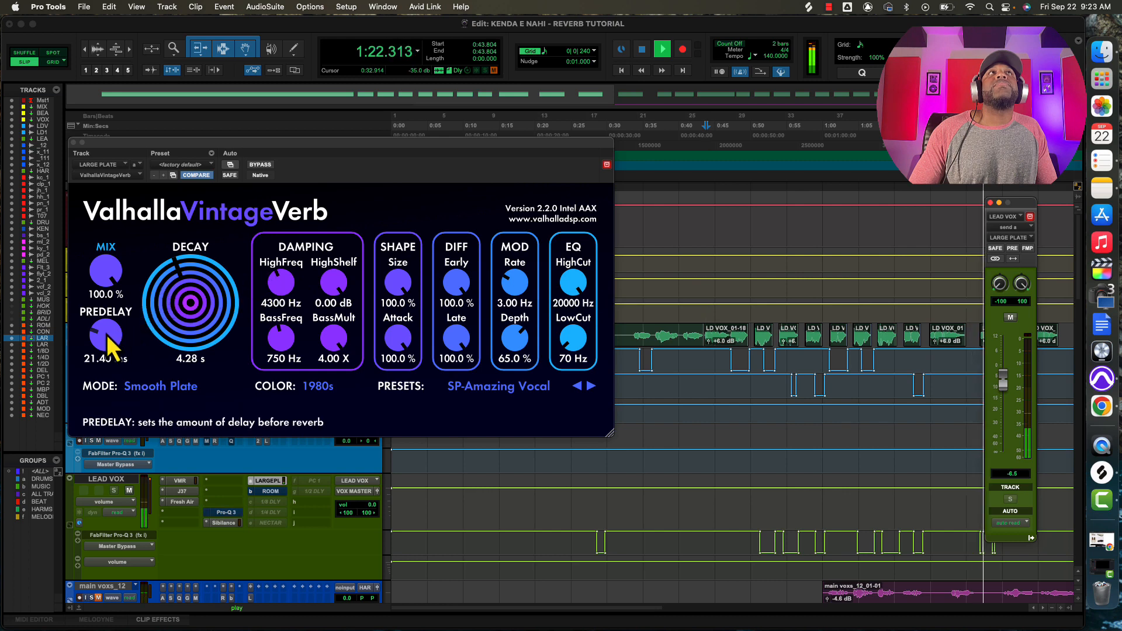
drag(94, 341, 92, 327)
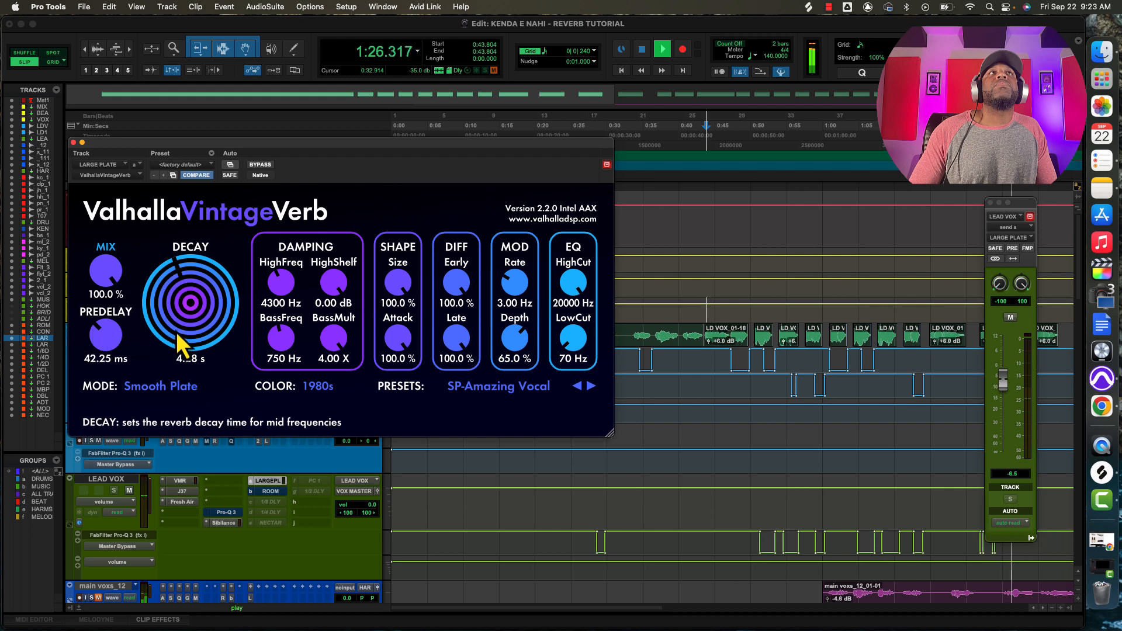
key(space)
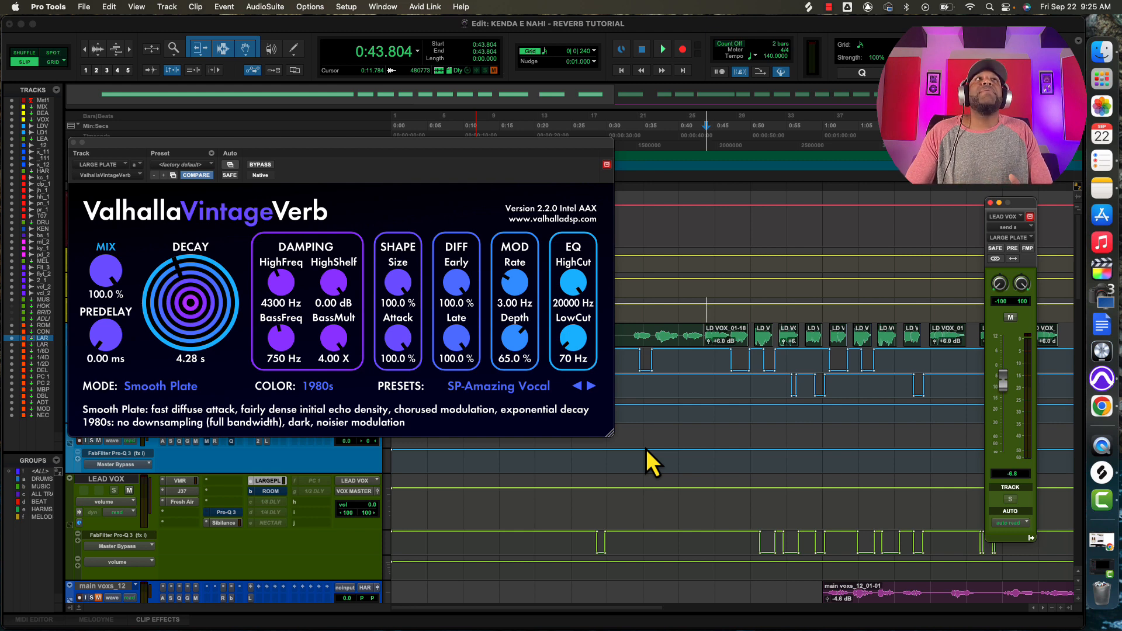
Play the lead vocal from about 0:40 and set the LEAD VOX send to LARGE PLATE to -6.4 dB.
click(680, 315)
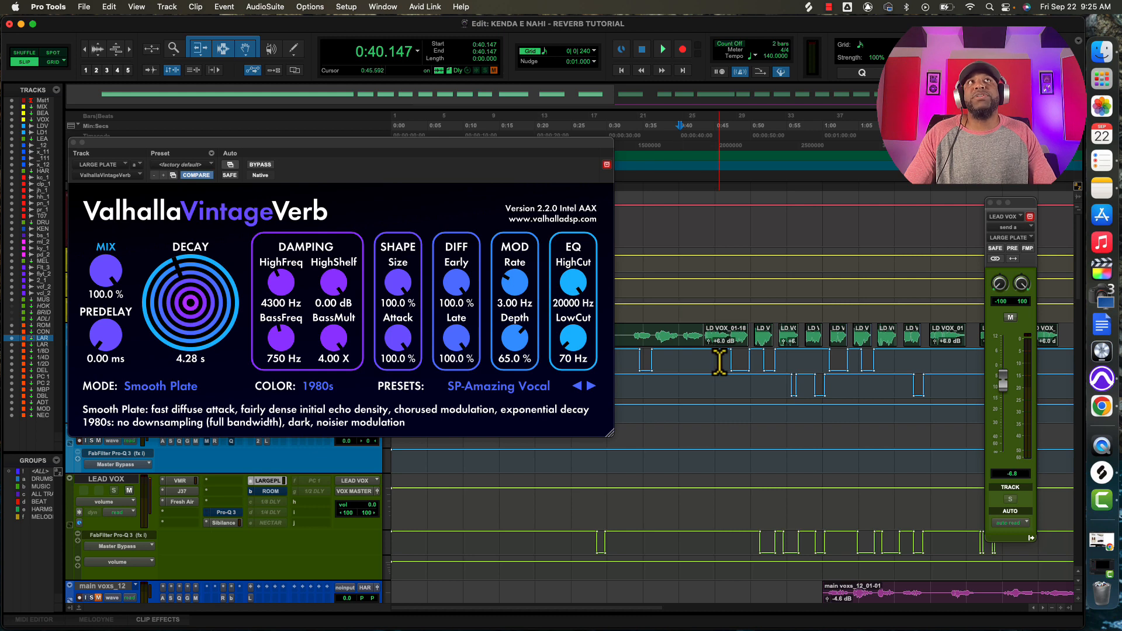
key(space)
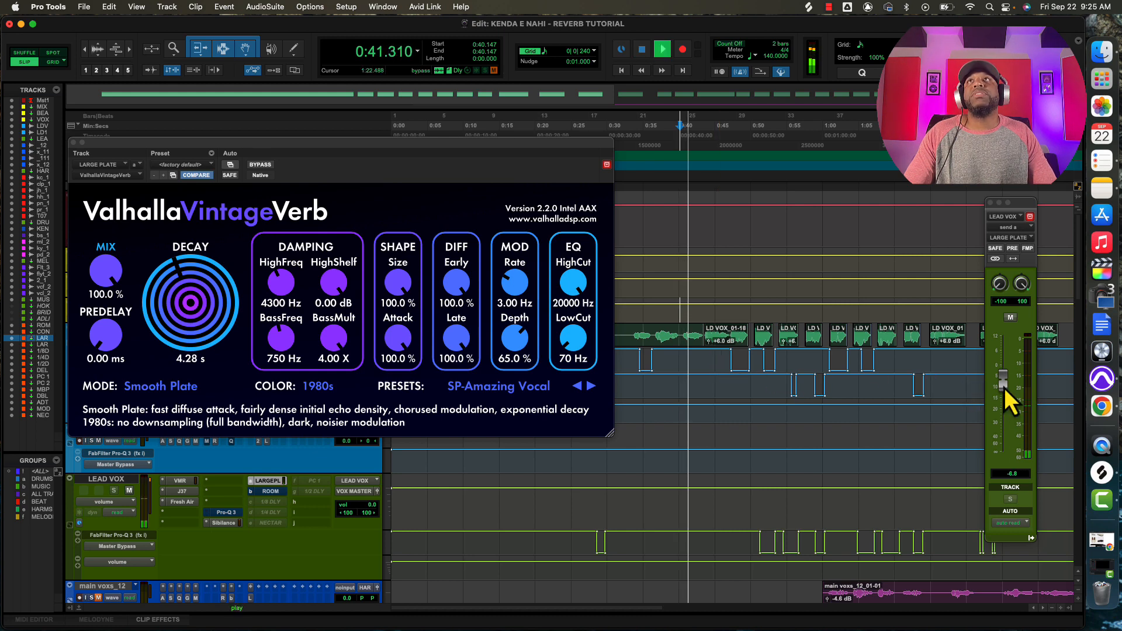
drag(1006, 389, 1005, 389)
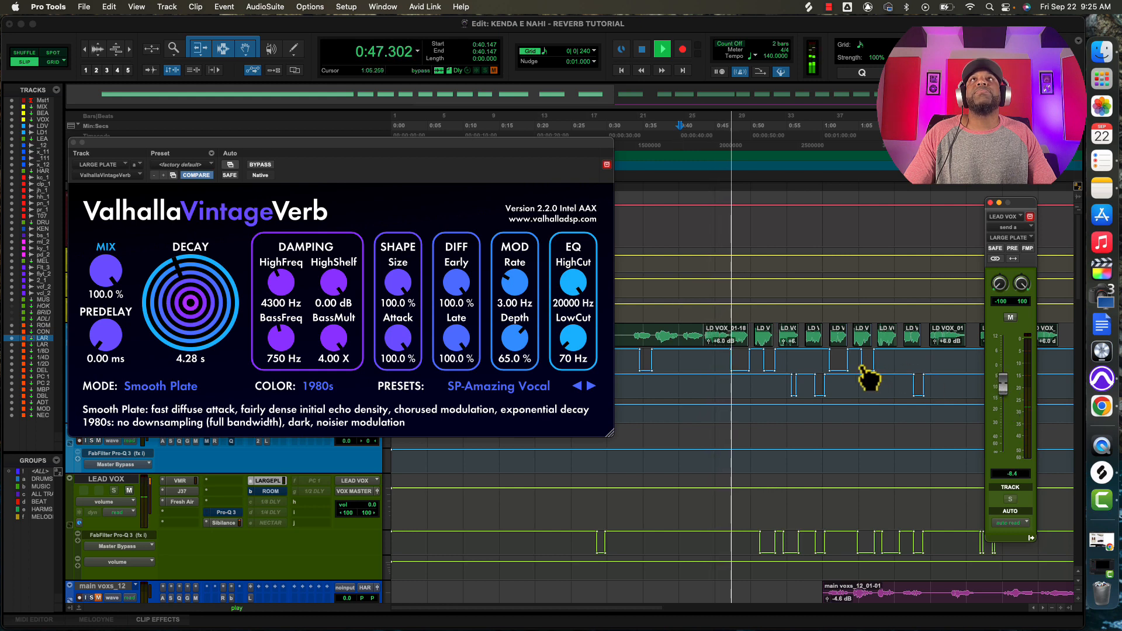
key(space)
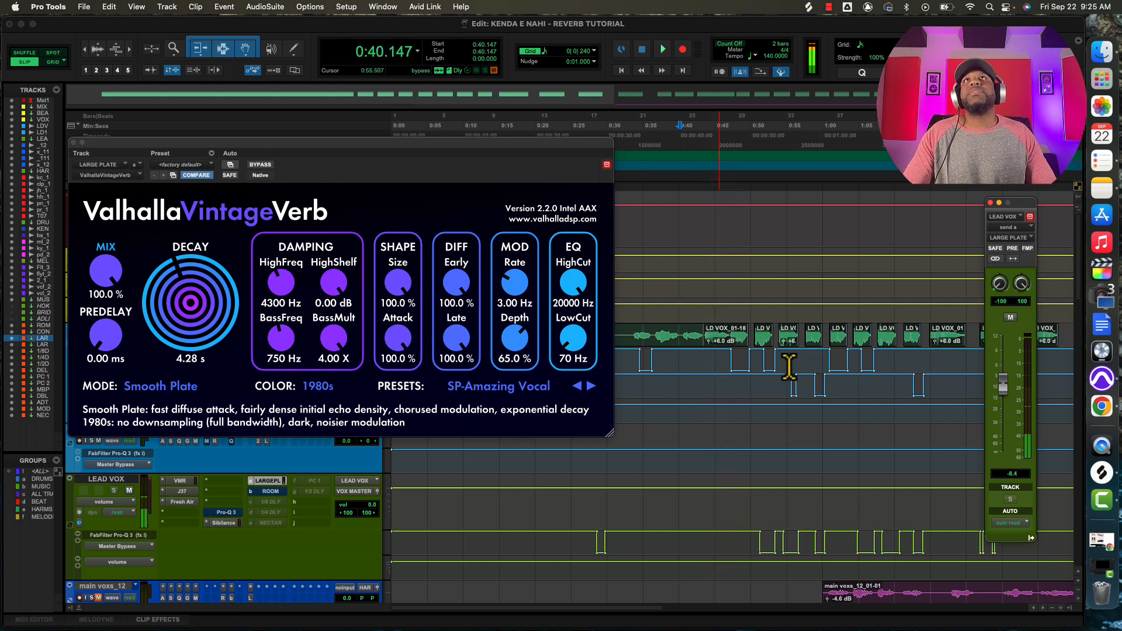
click(704, 363)
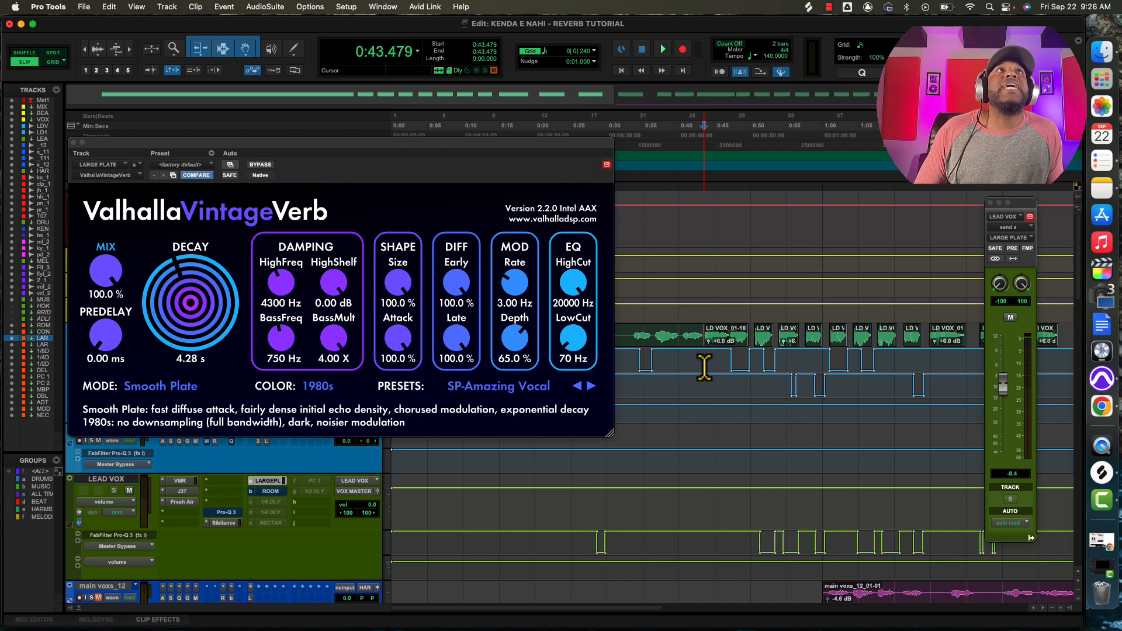
Add an automation lane under the LEAD VOX track that shows the LARGE PLATE send level.
drag(426, 145, 431, 70)
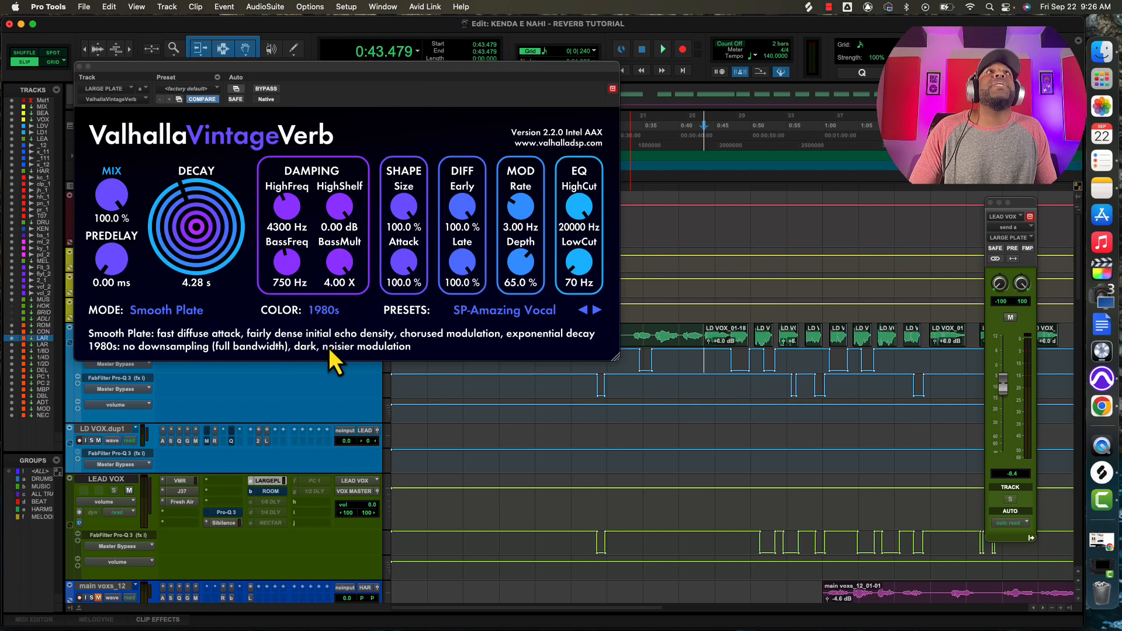
click(235, 89)
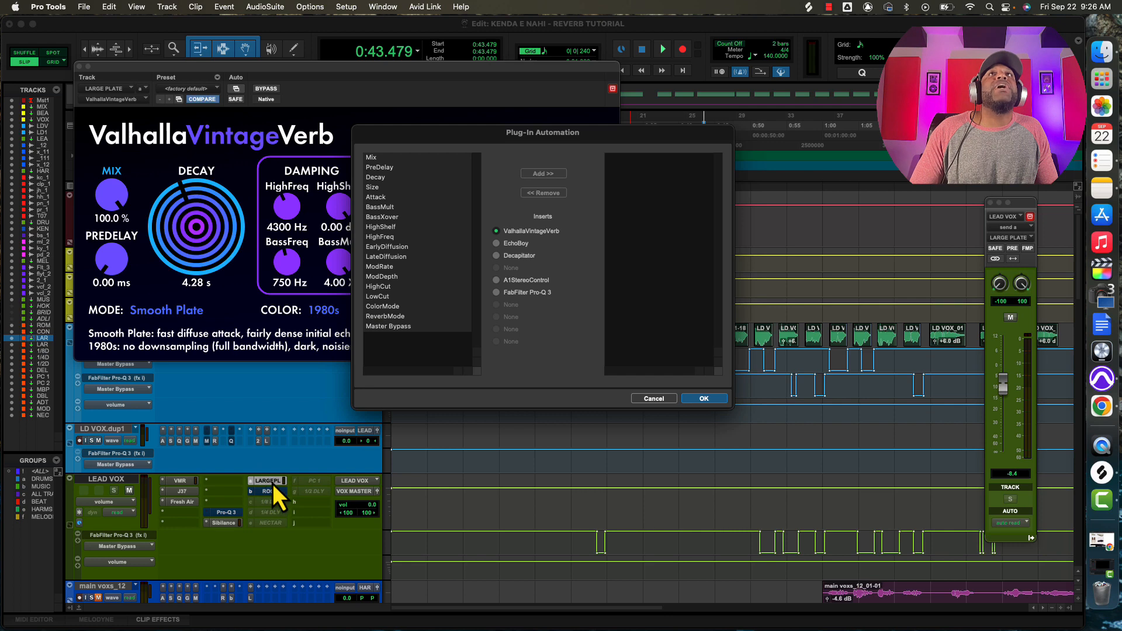
click(650, 400)
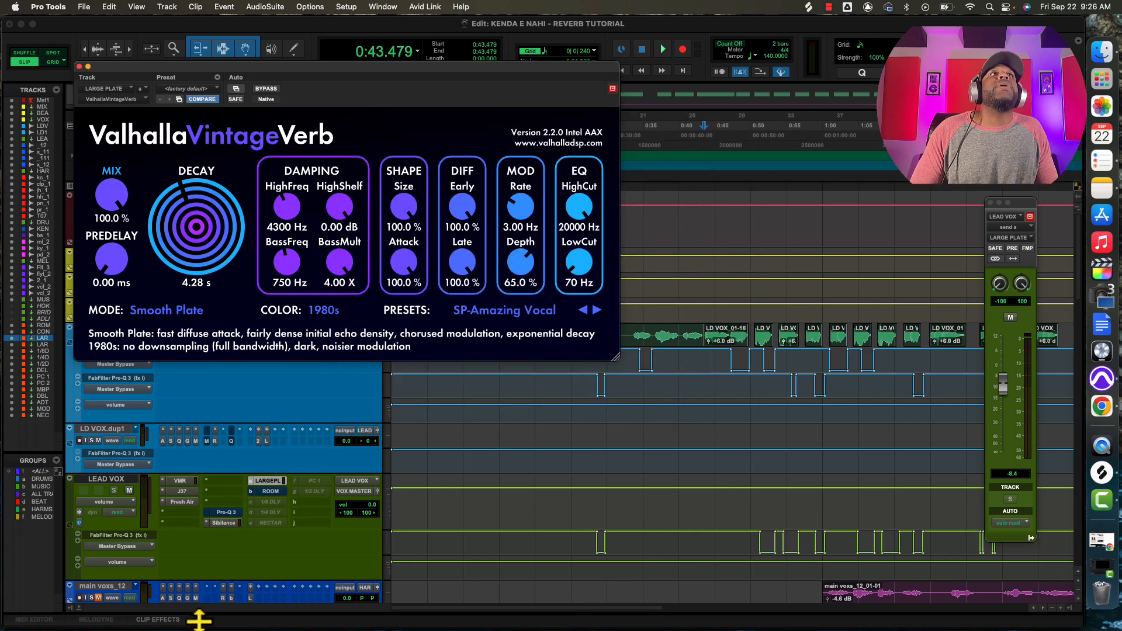
click(78, 566)
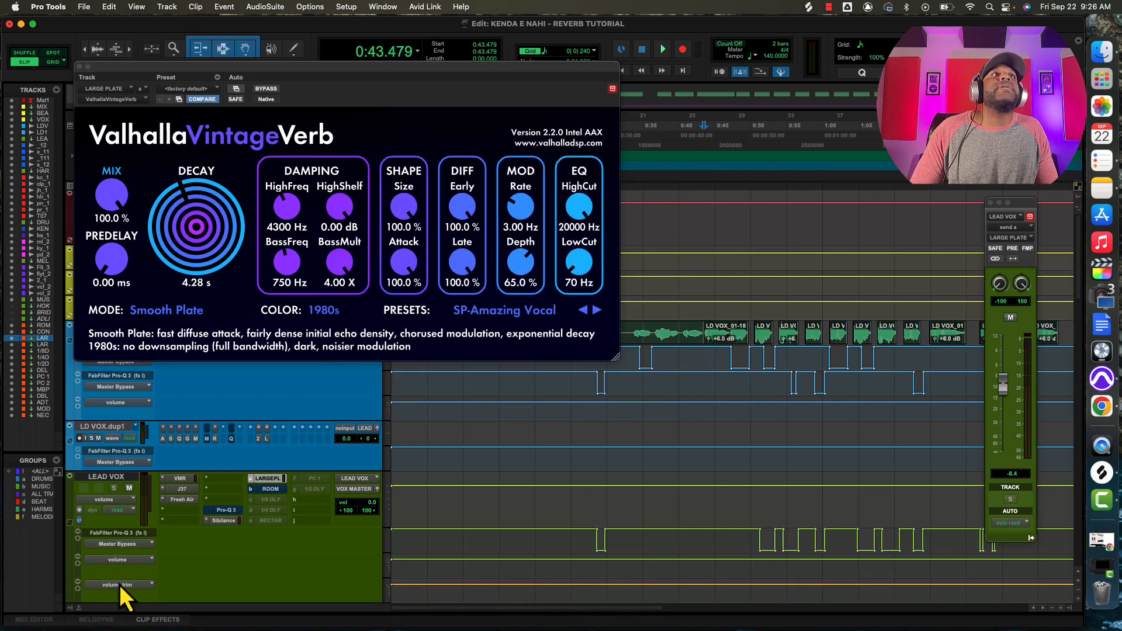
scroll(129, 549, down, 3)
click(125, 480)
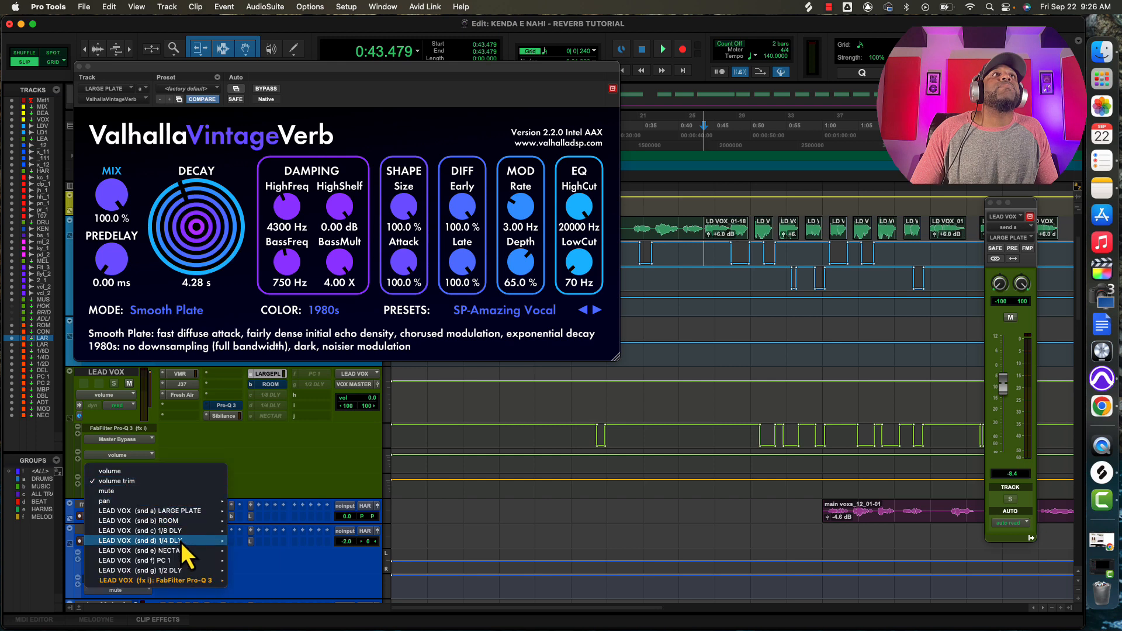
mouse_move(183, 511)
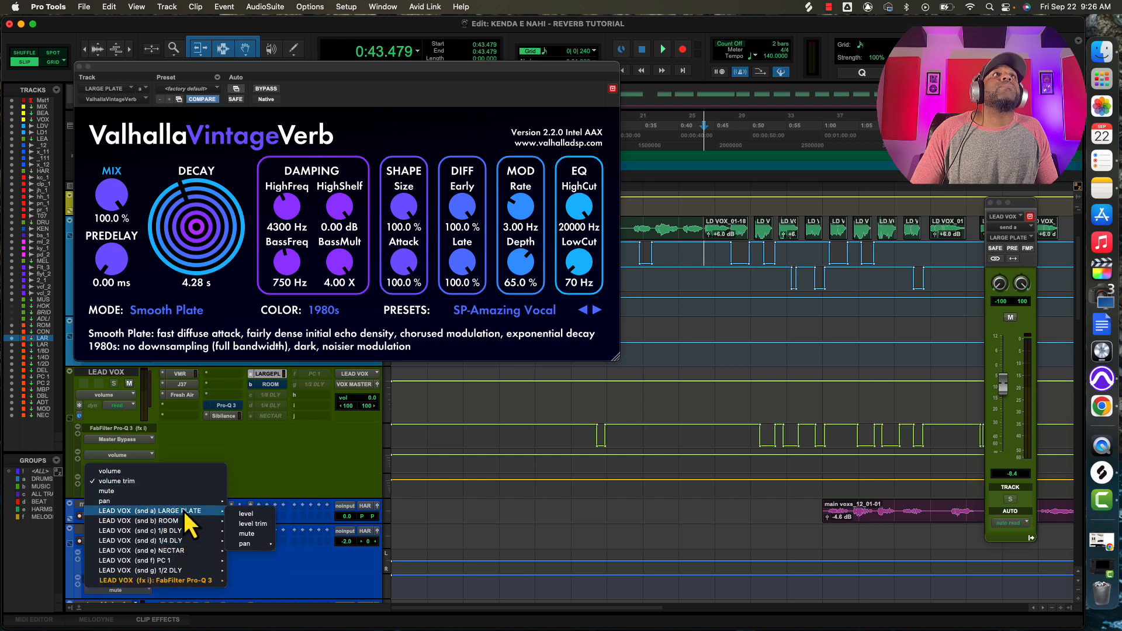
click(246, 514)
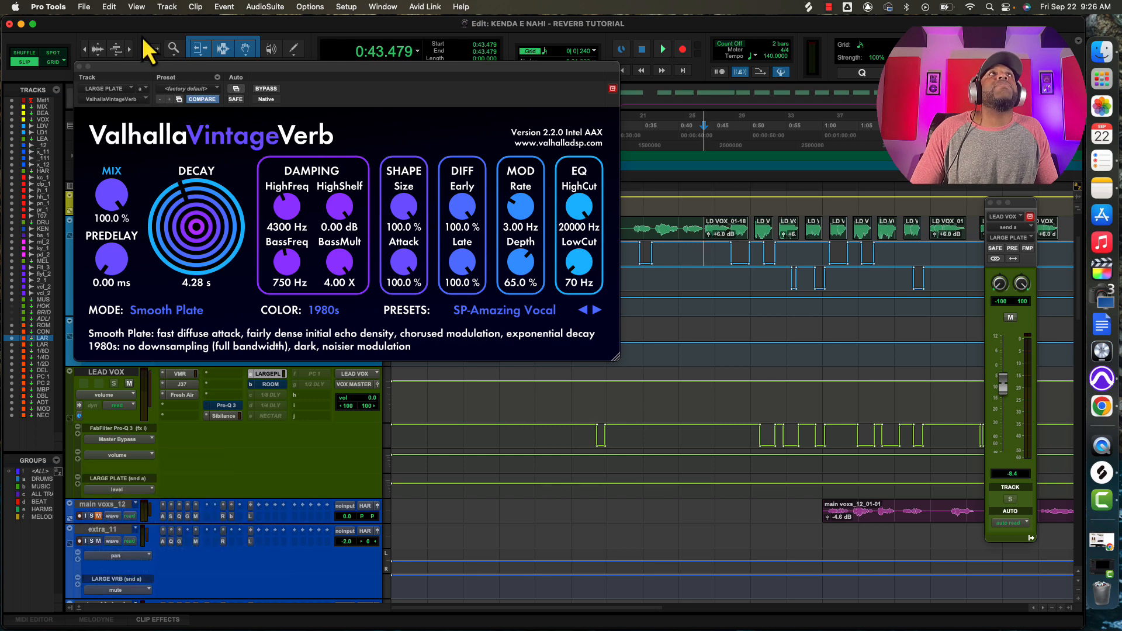
Close the reverb window and select the range from 0:43.255 to 0:47.034 on the LARGE PLATE send level lane, auditioning the vocal.
click(80, 66)
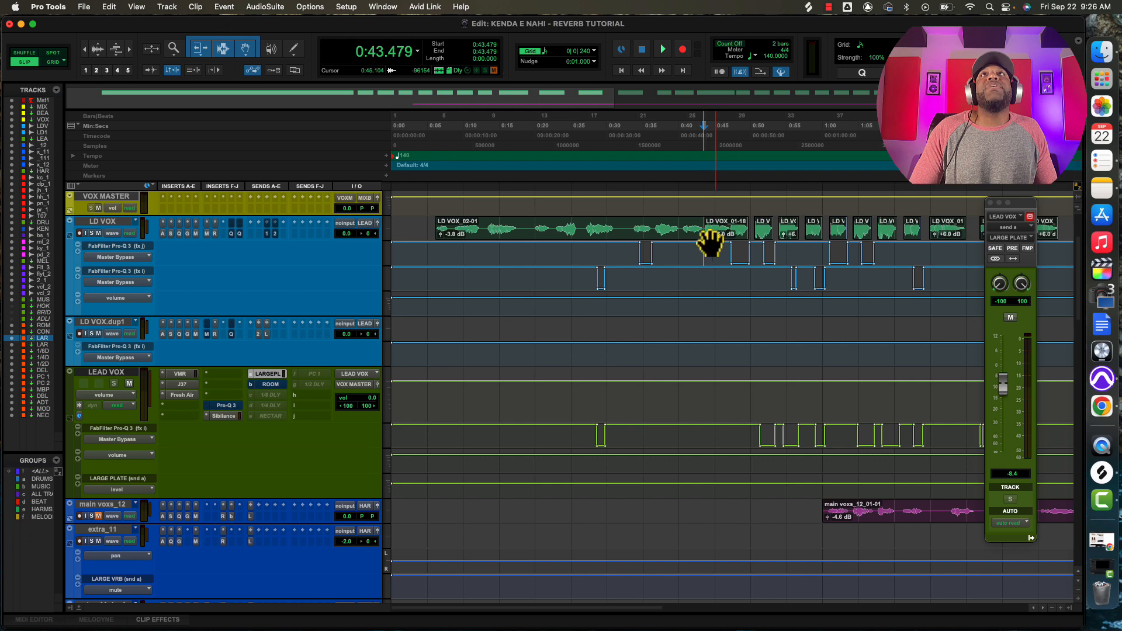
key(t)
key(t)
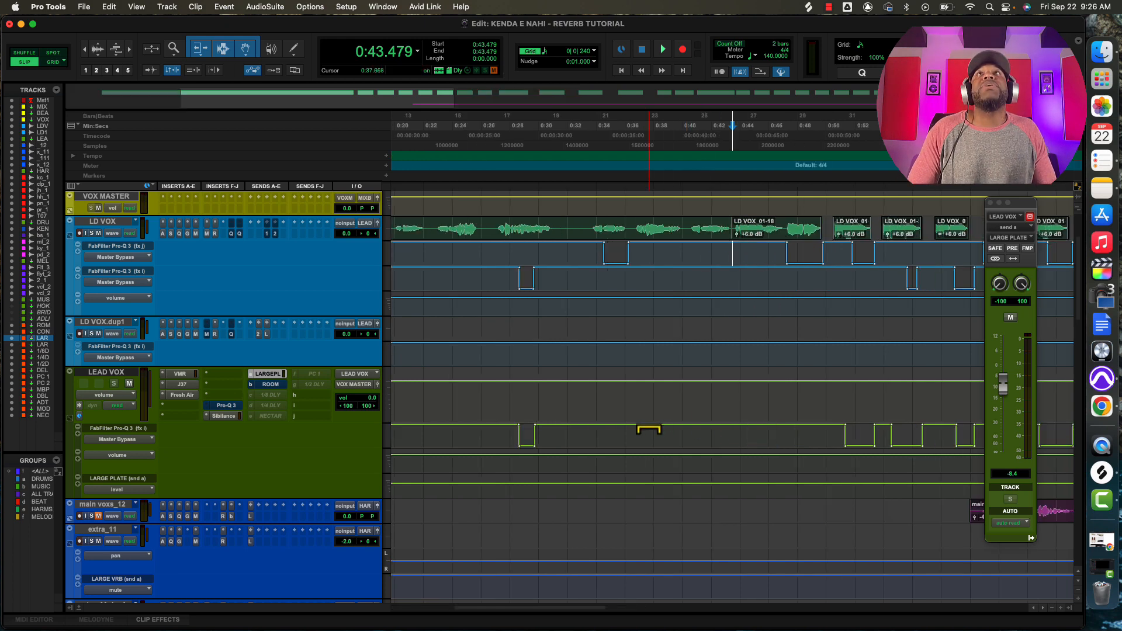
scroll(648, 430, right, 3)
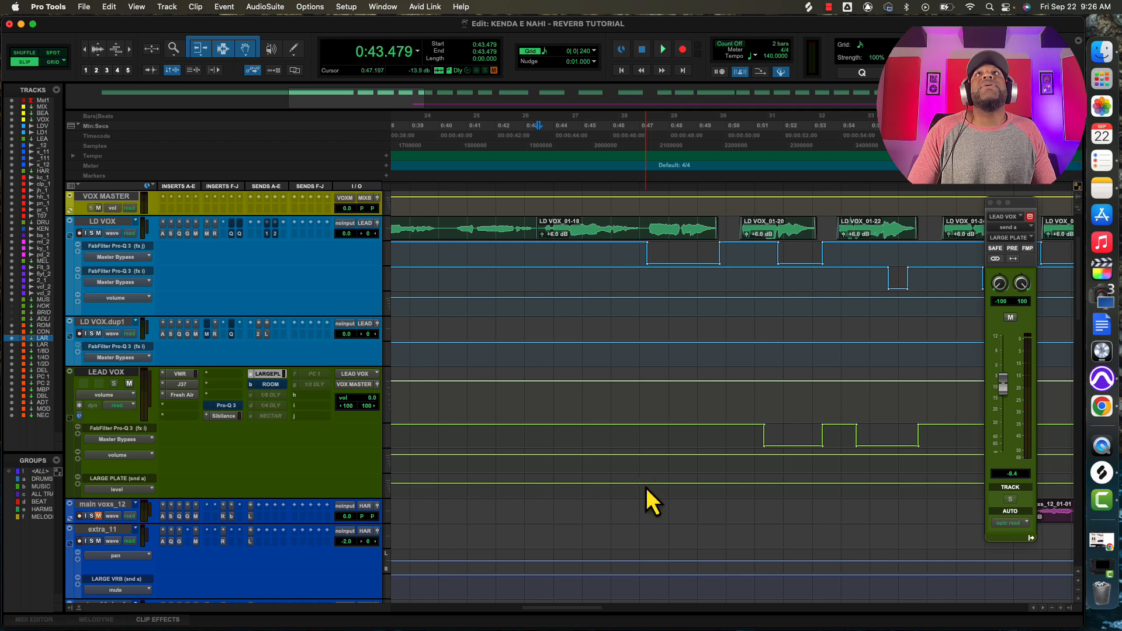
drag(646, 488, 720, 488)
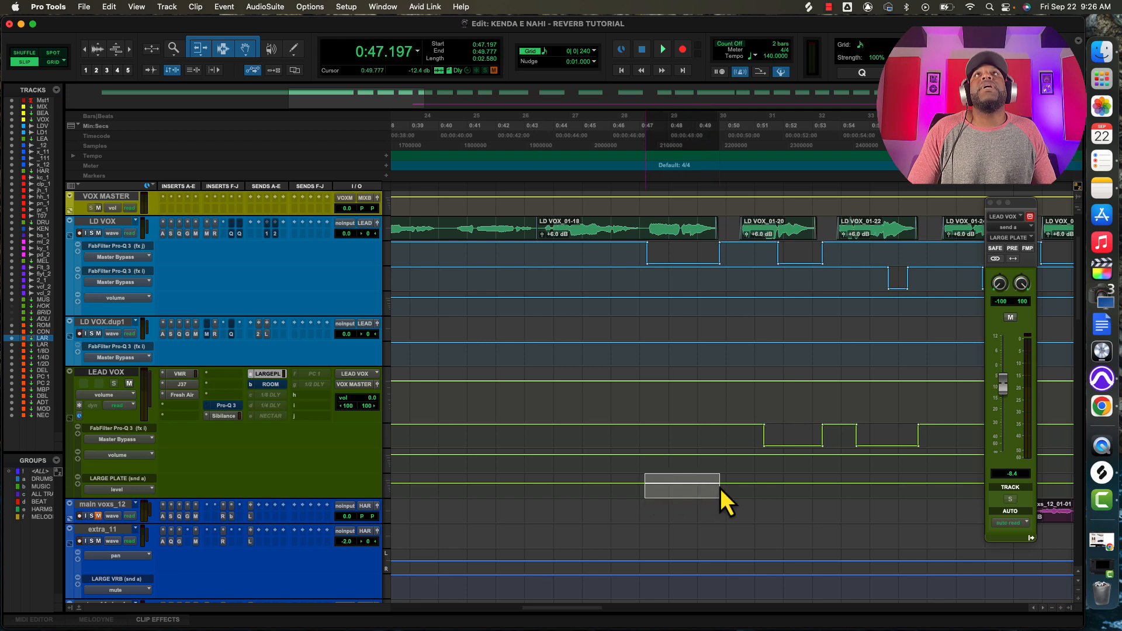
click(545, 490)
key(space)
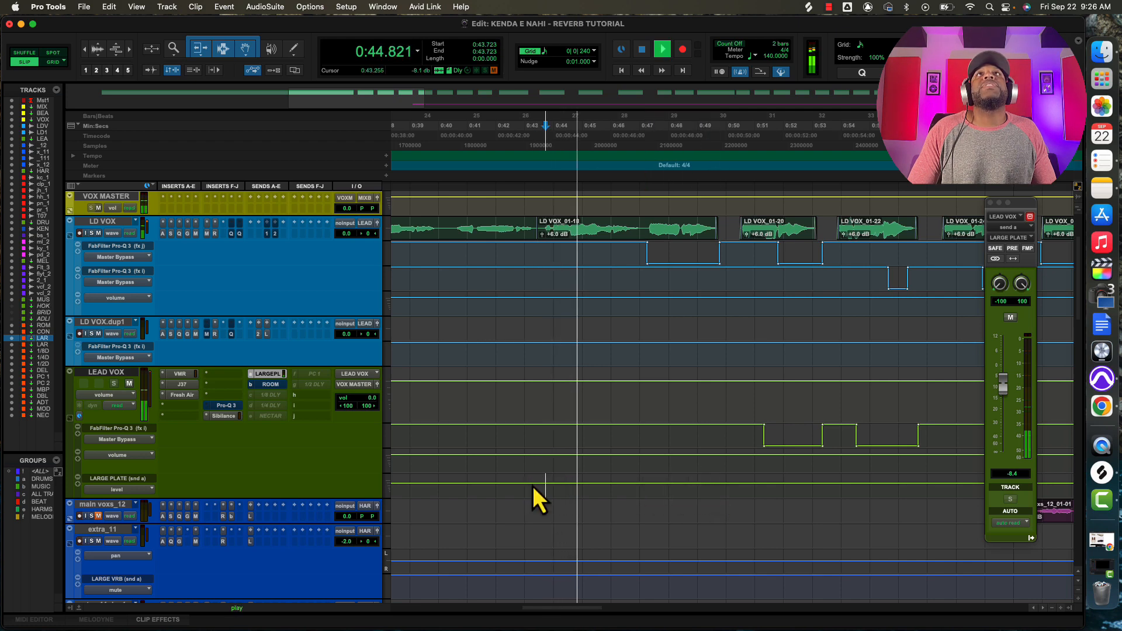
drag(532, 486, 641, 486)
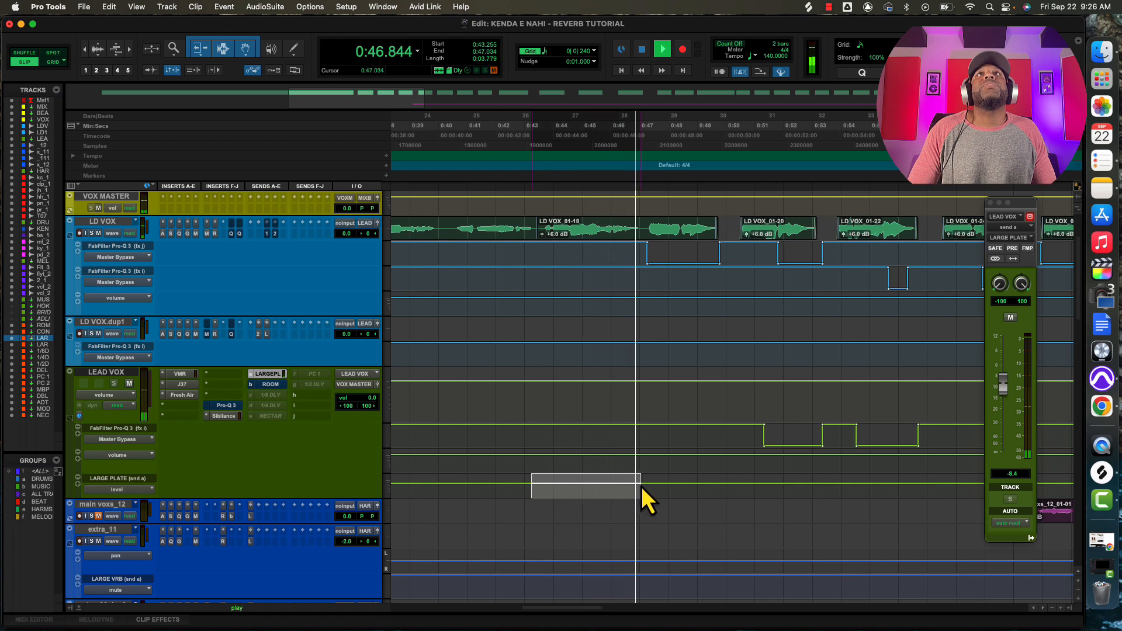
key(space)
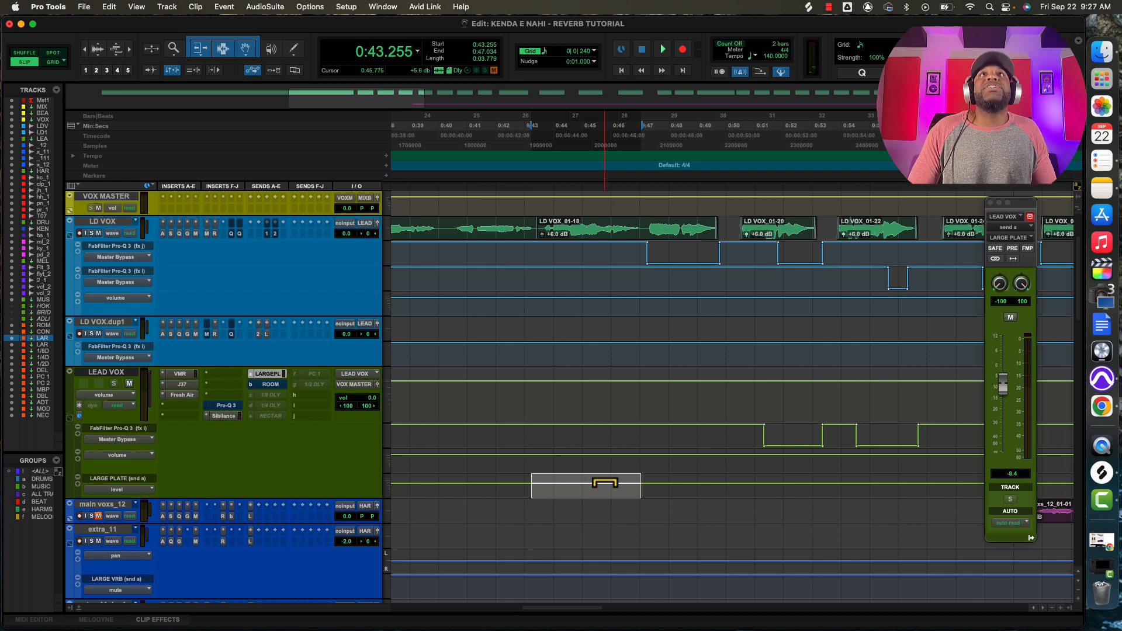
key(space)
key(space)
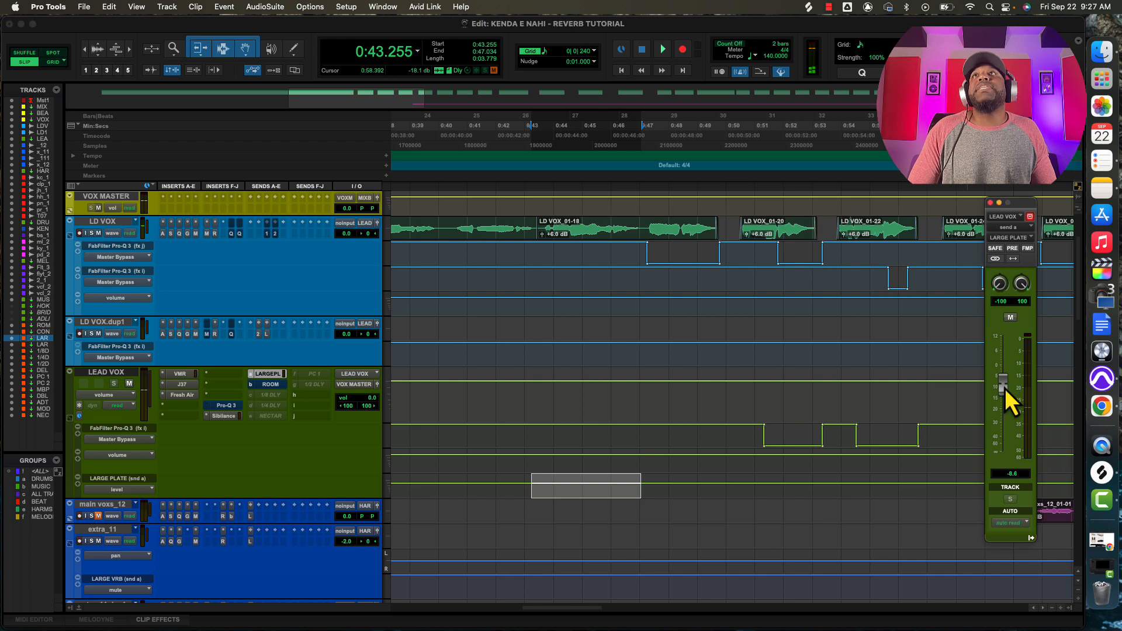
Lower the LARGE PLATE send to -12.9 dB and raise its level automation in the selected range to +3.1 dB during playback.
drag(1005, 390, 1005, 397)
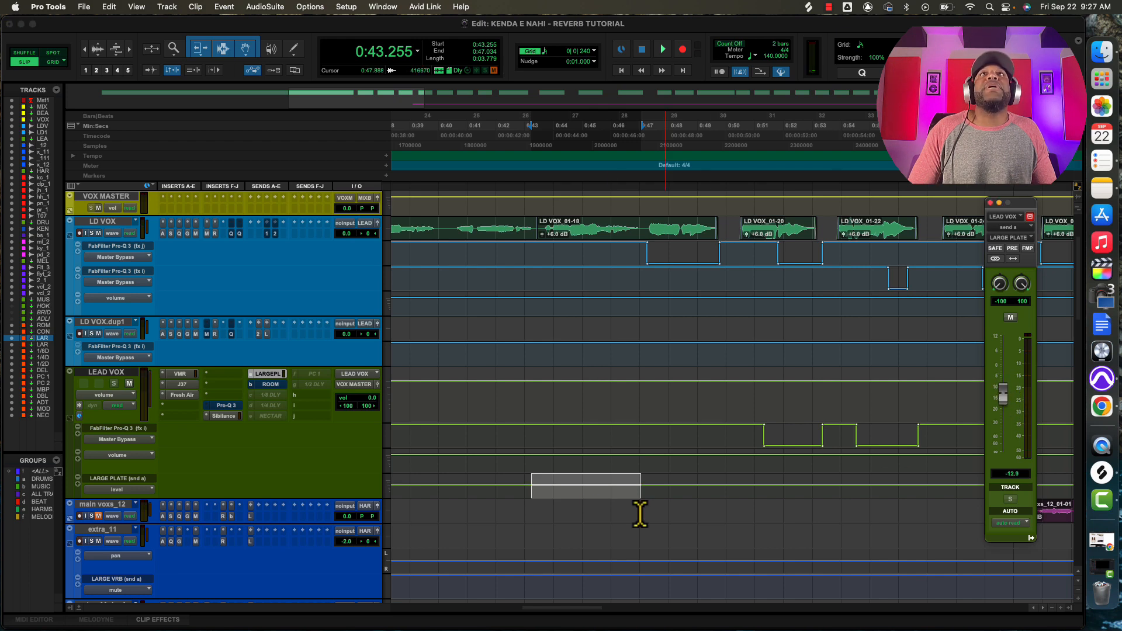
key(space)
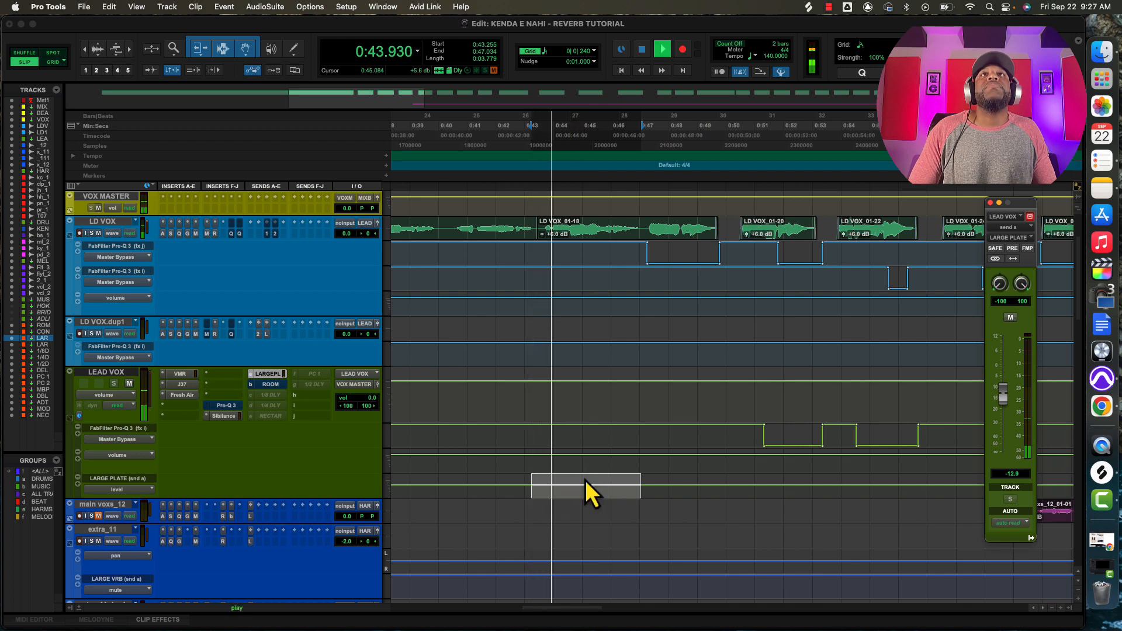
drag(587, 491, 586, 481)
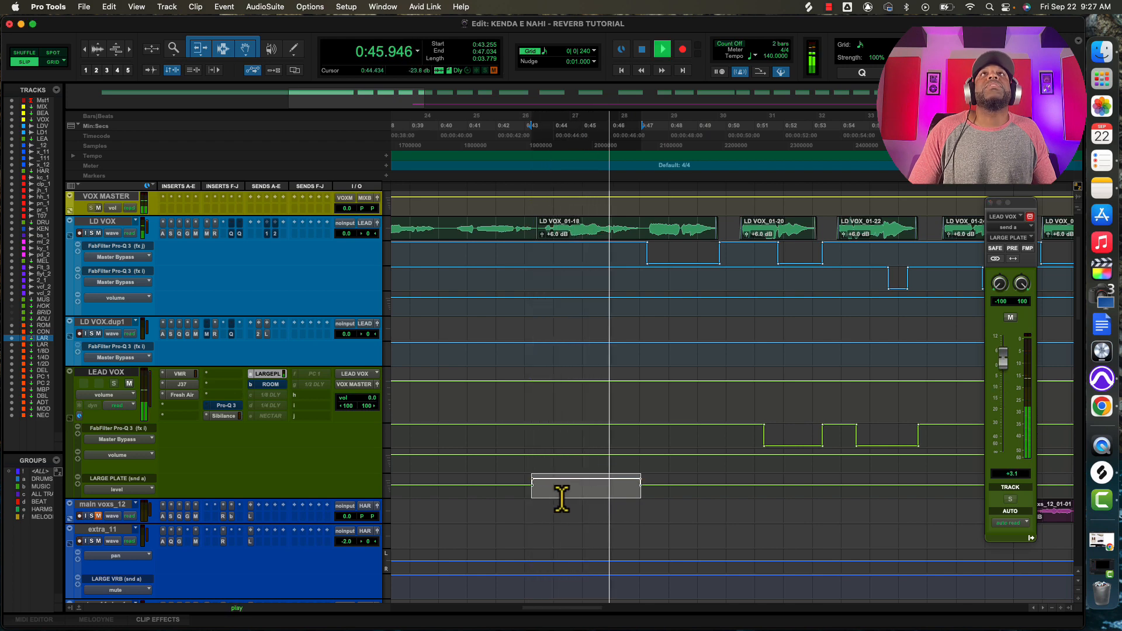
key(space)
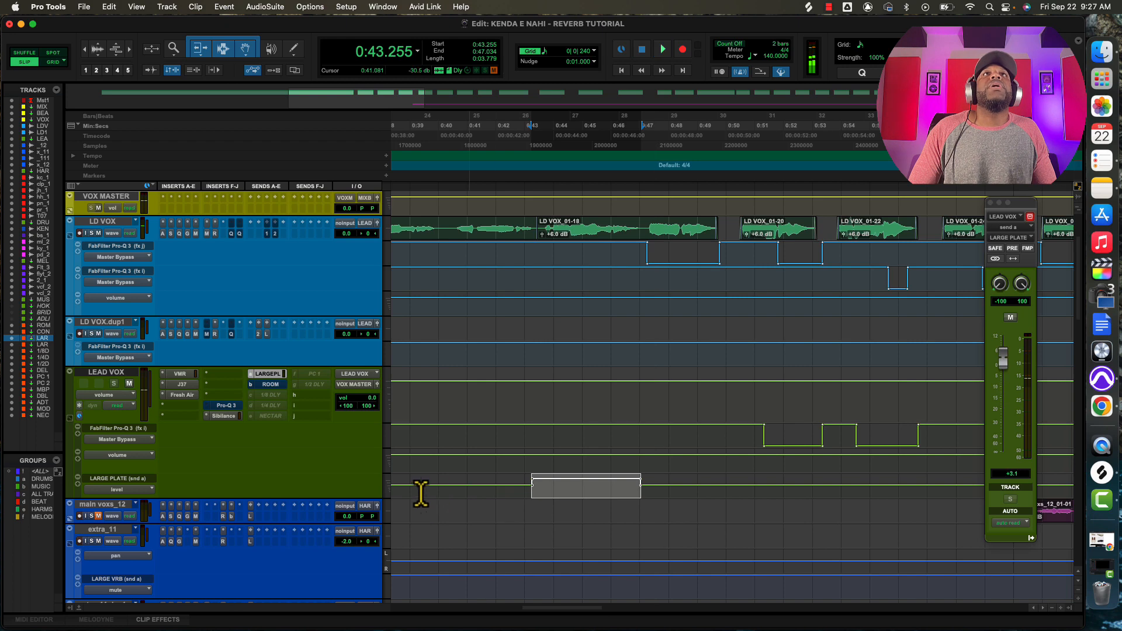
Play the lead vocal from 0:40.106 through the raised LARGE PLATE send section twice.
click(443, 489)
click(443, 489)
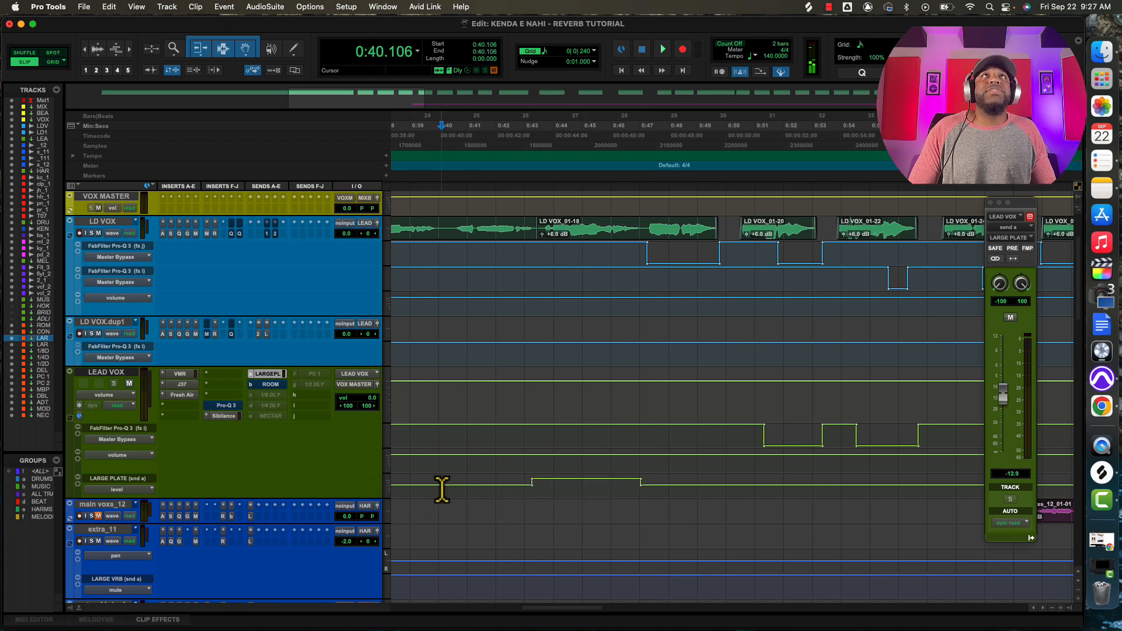
key(space)
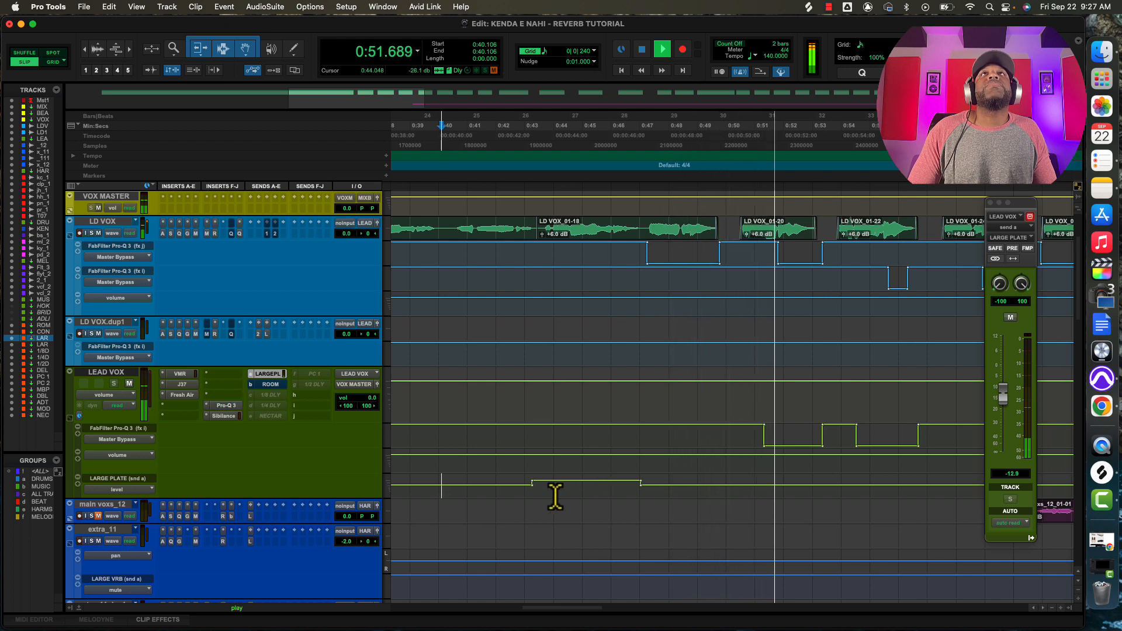
key(space)
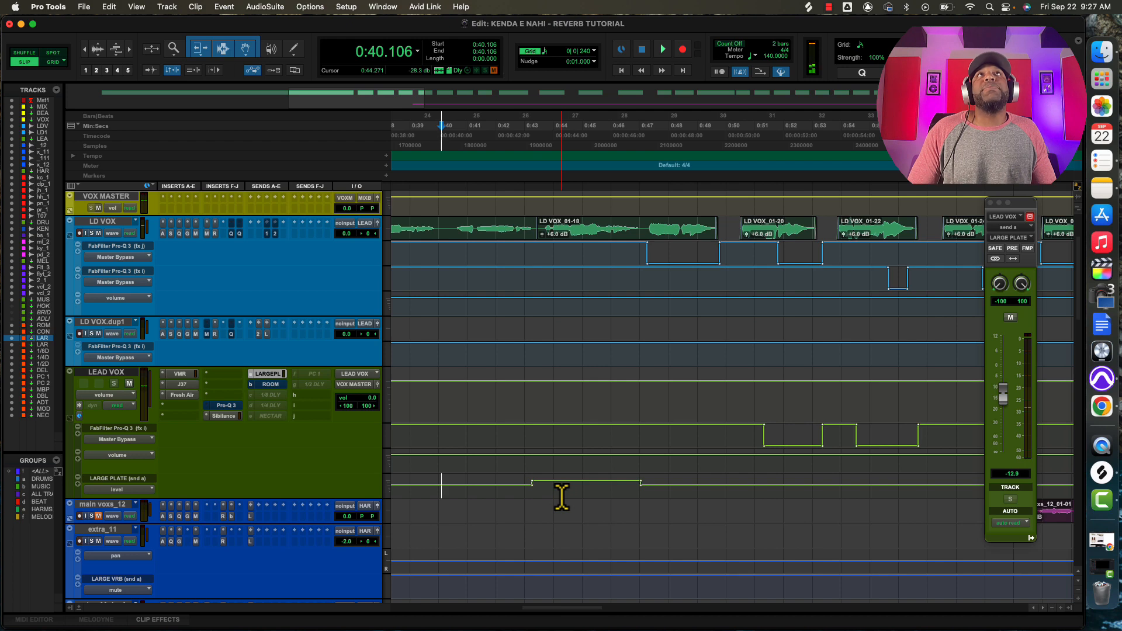
key(space)
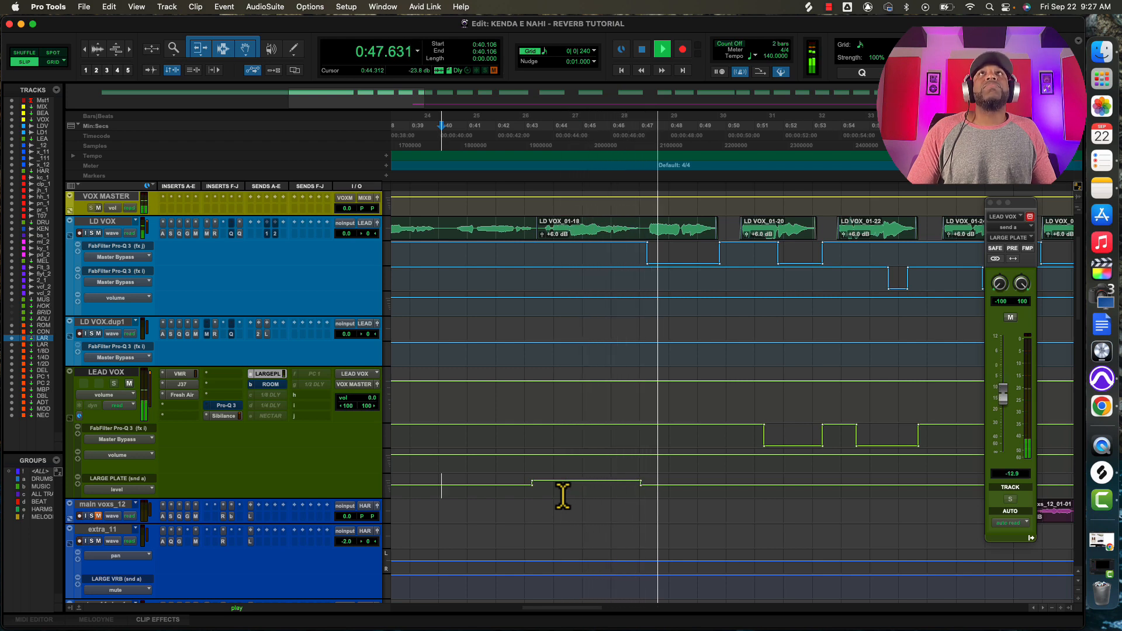
key(space)
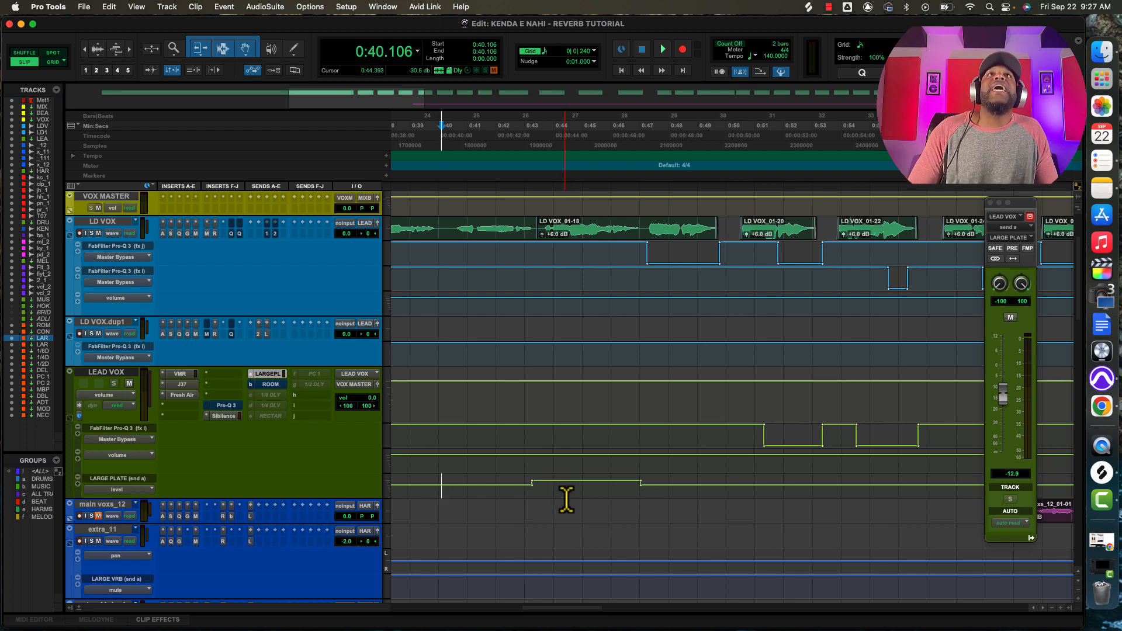
Turn the raised send section into a gradual ramp up from about 0:43 to 0:47 and play it from 0:40.675.
click(532, 482)
drag(532, 483, 533, 485)
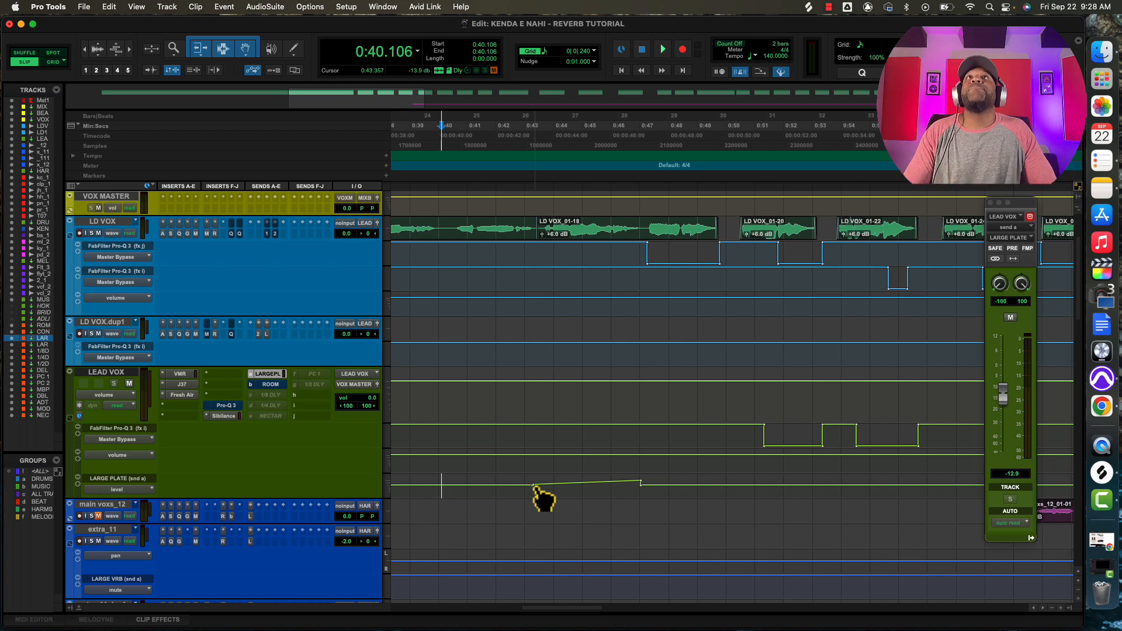
click(507, 500)
click(458, 496)
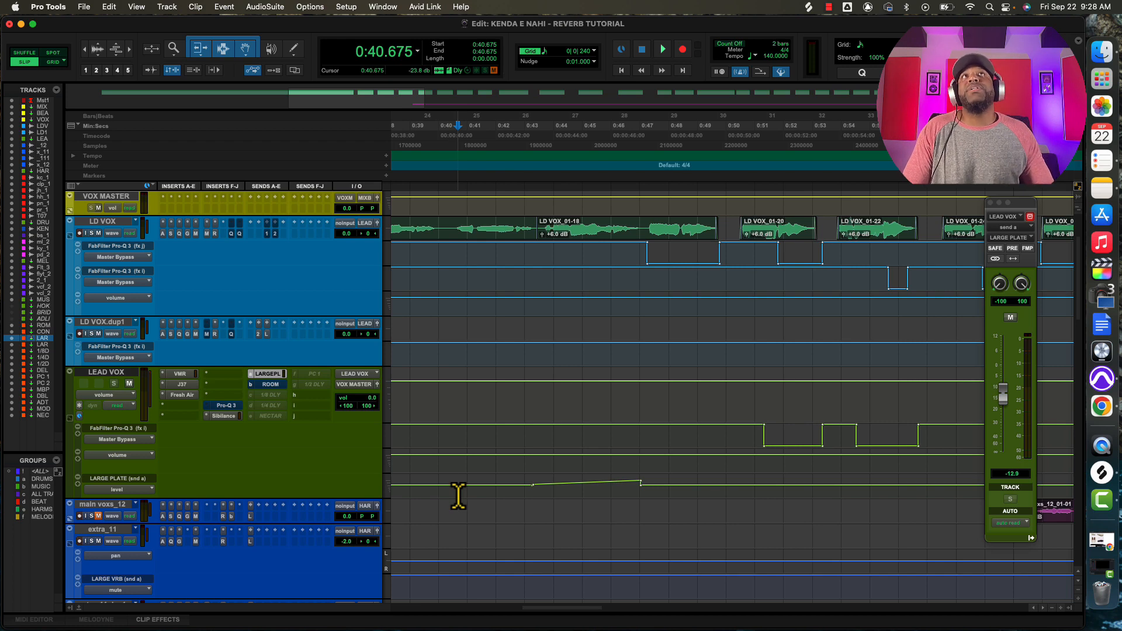
key(space)
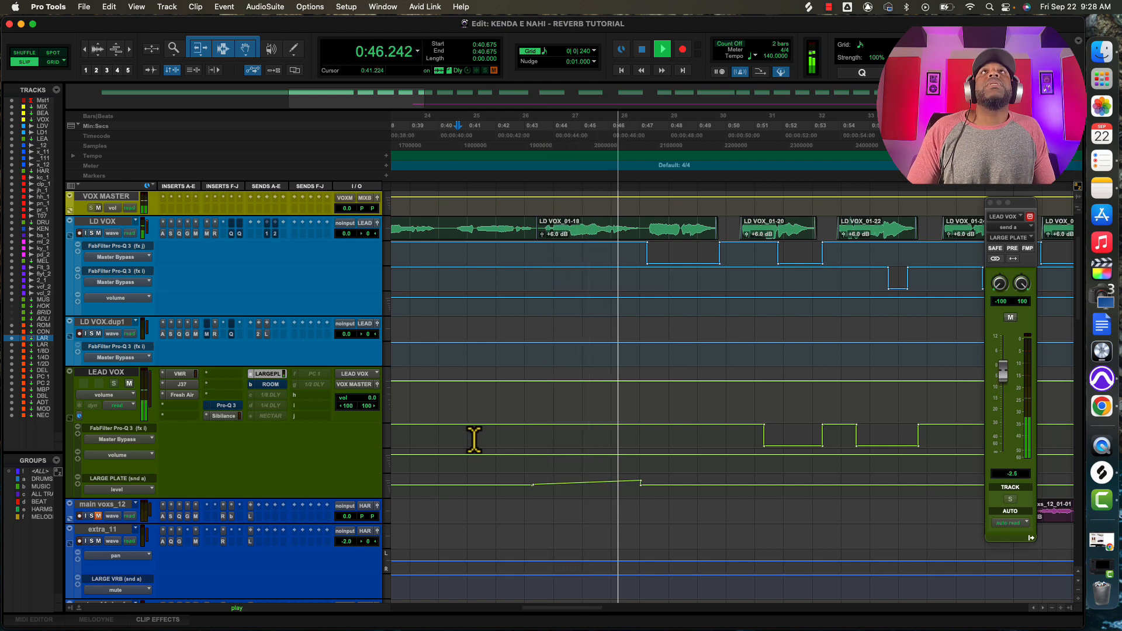
key(space)
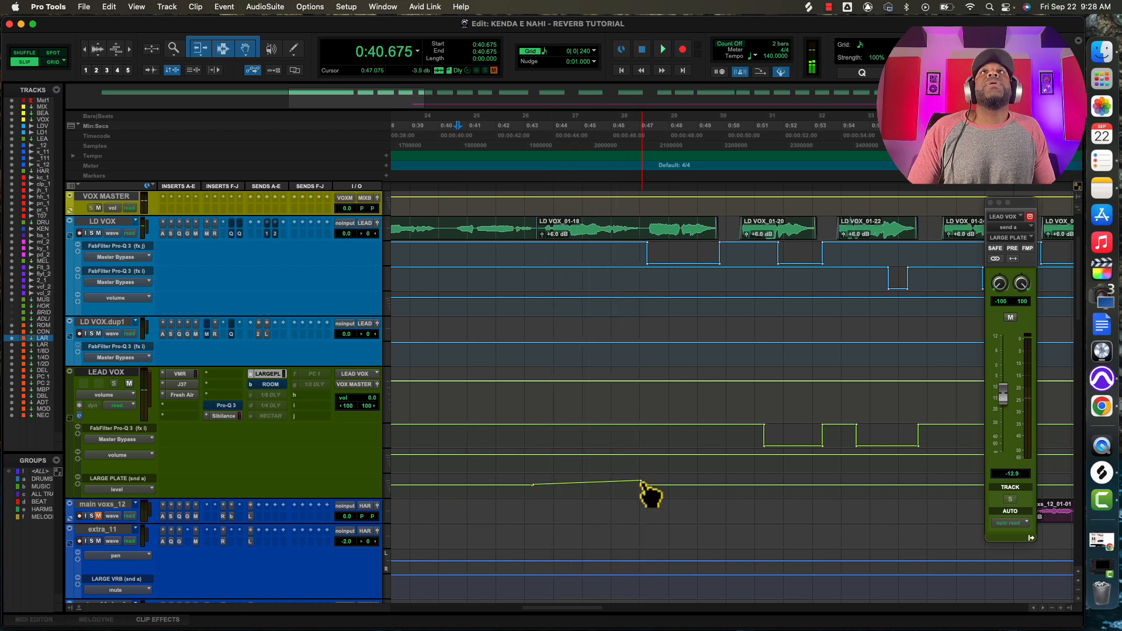
Raise the end point of the LARGE PLATE send ramp to about +10.9 dB and play it from about 0:43.
drag(641, 481, 638, 475)
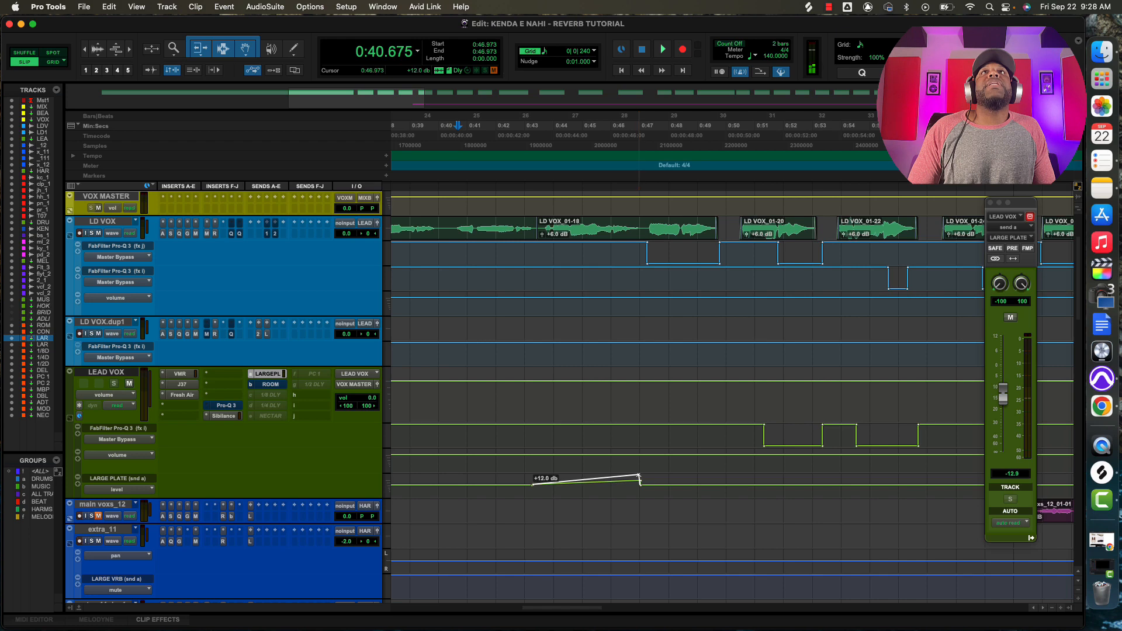
click(527, 491)
key(space)
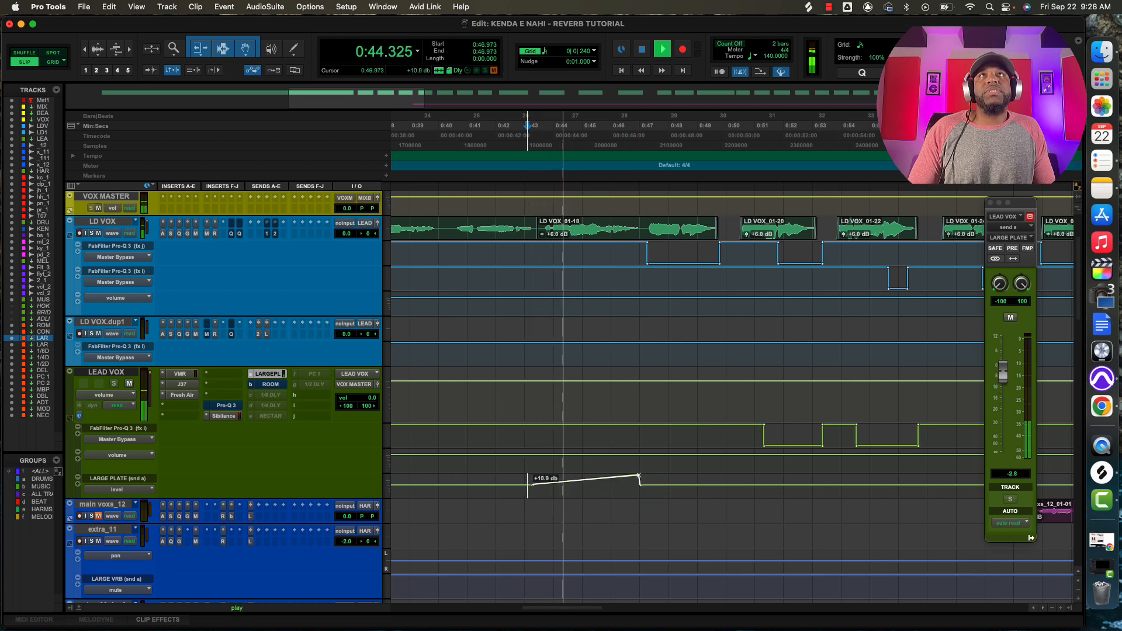
Play the lead vocal from 0:39.415 through the ramped LARGE PLATE send section.
drag(639, 476, 638, 475)
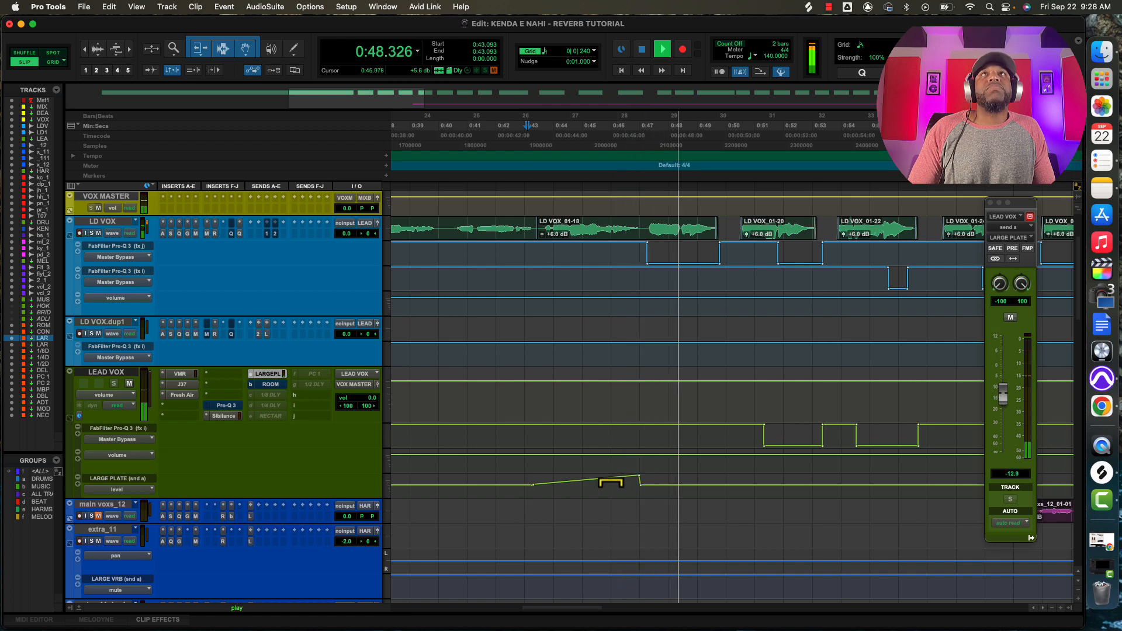
key(space)
click(422, 489)
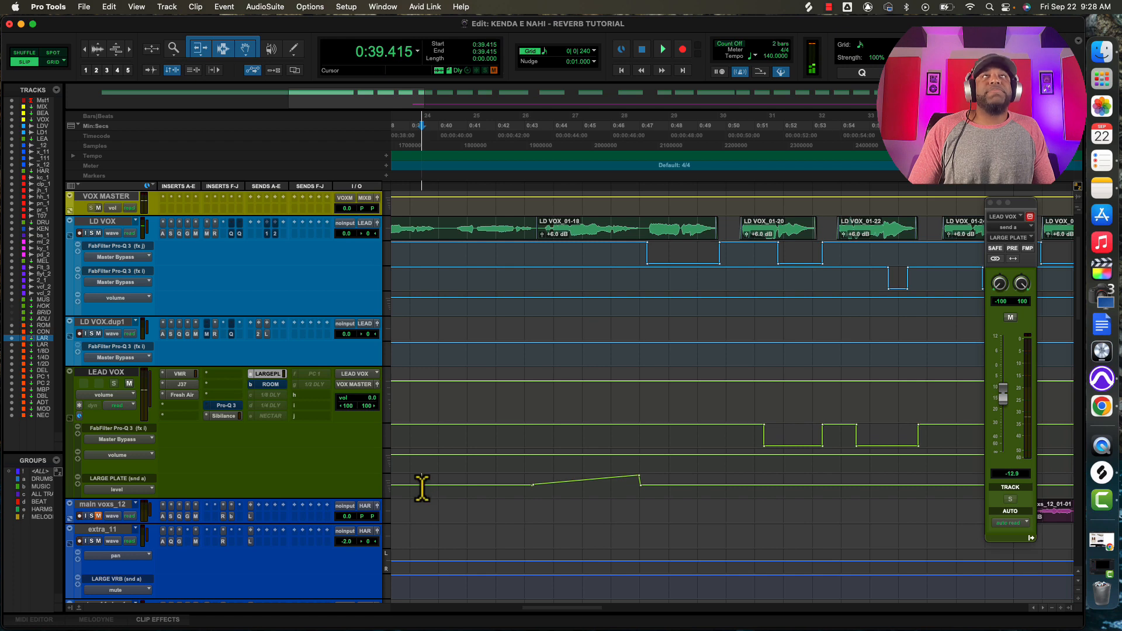
key(space)
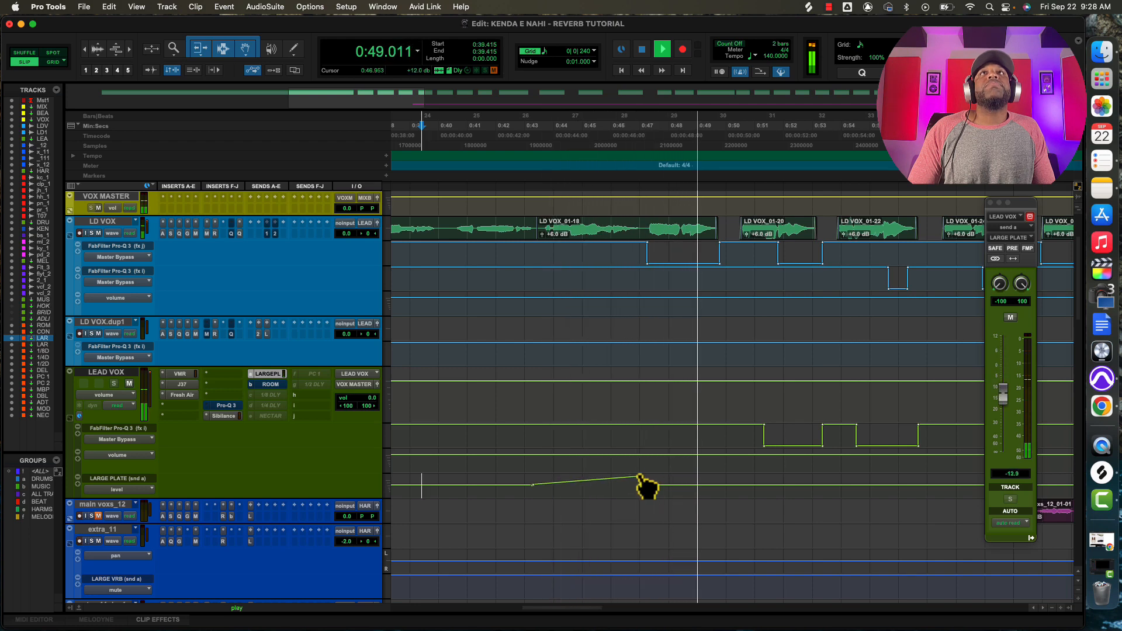
key(space)
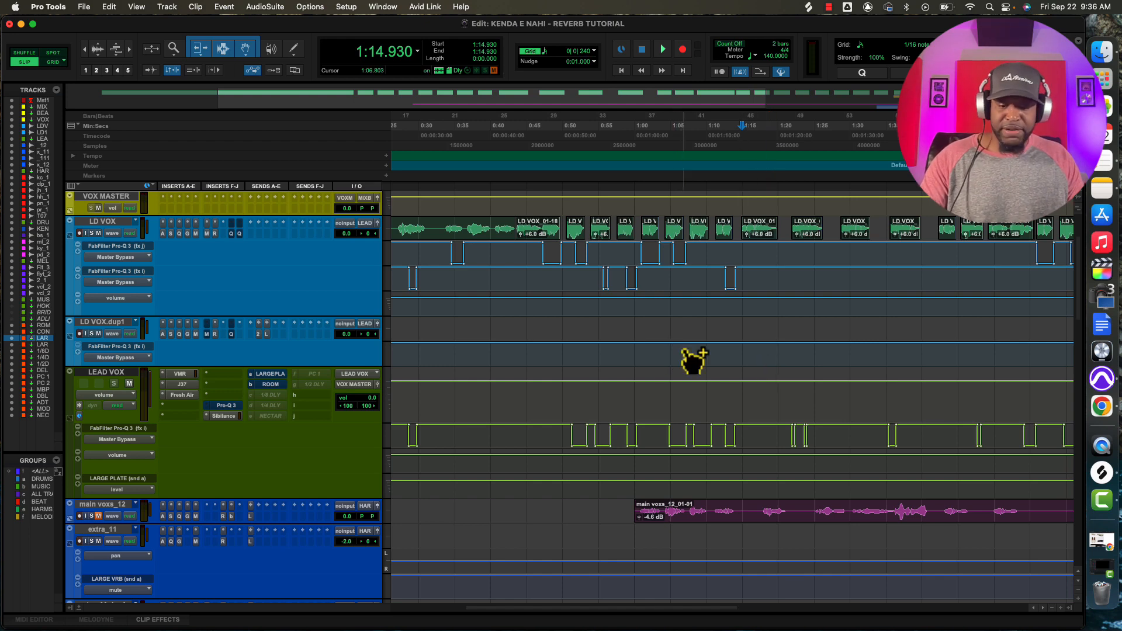
Open Pro-C 2 on the 1/2 DLY track, remove that track's Pro-Q 3 and move Pro-C 2 into its slot.
key(super+equal)
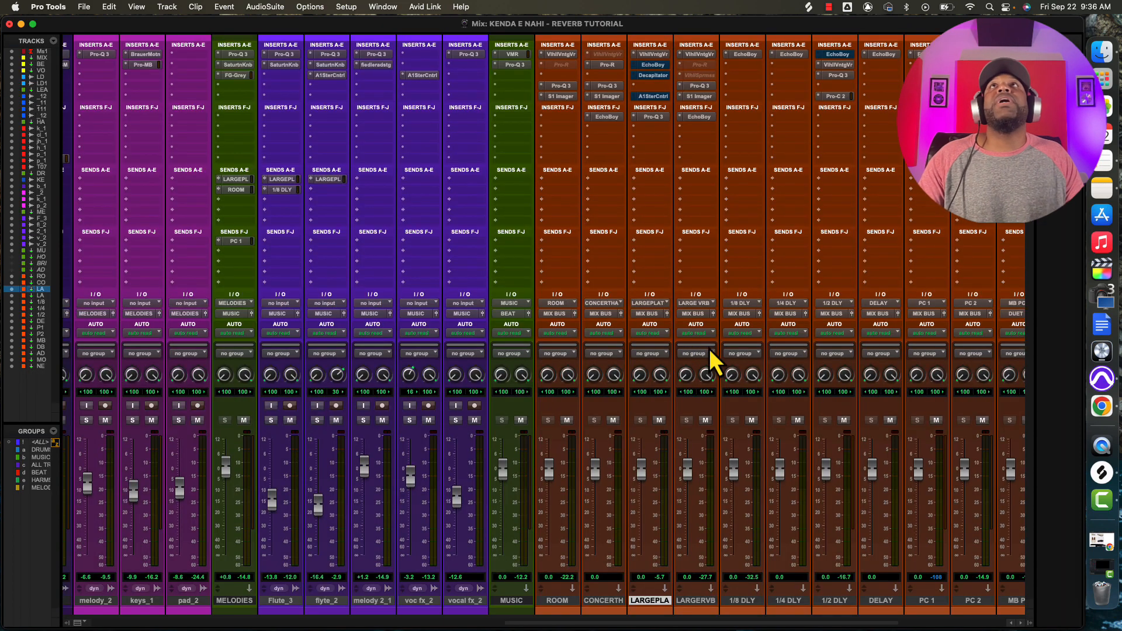
click(840, 77)
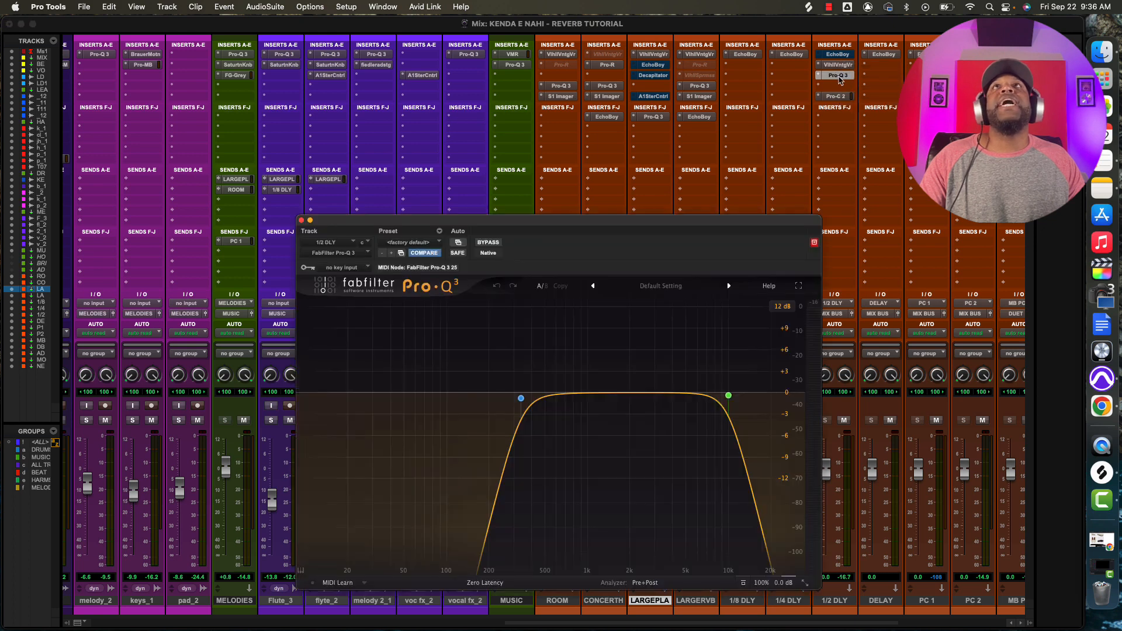
click(835, 97)
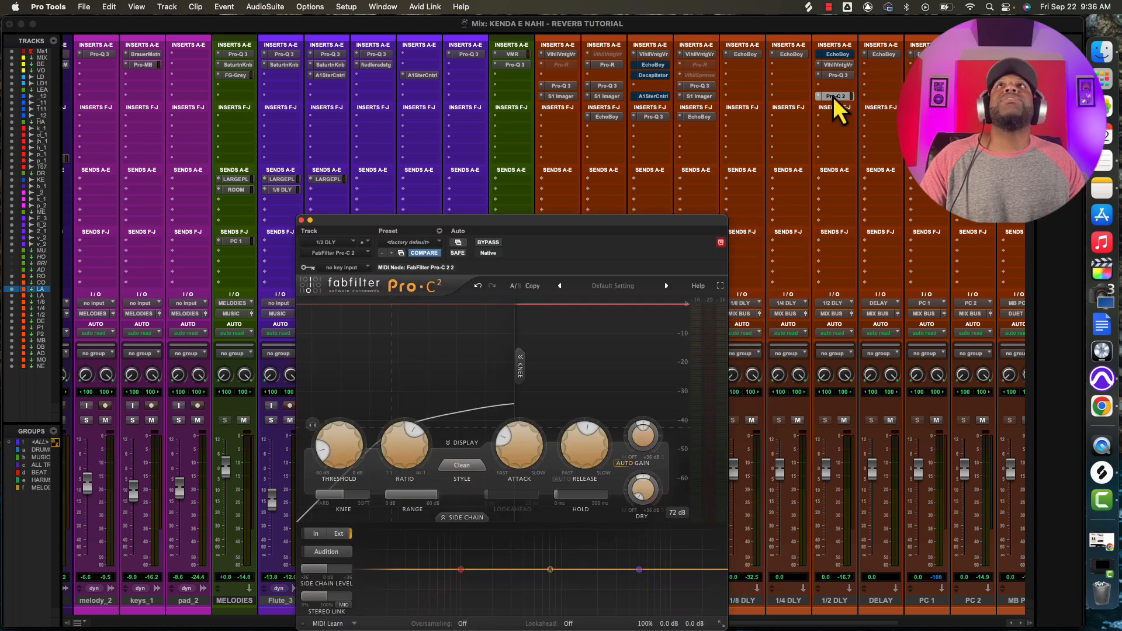
super+click(837, 75)
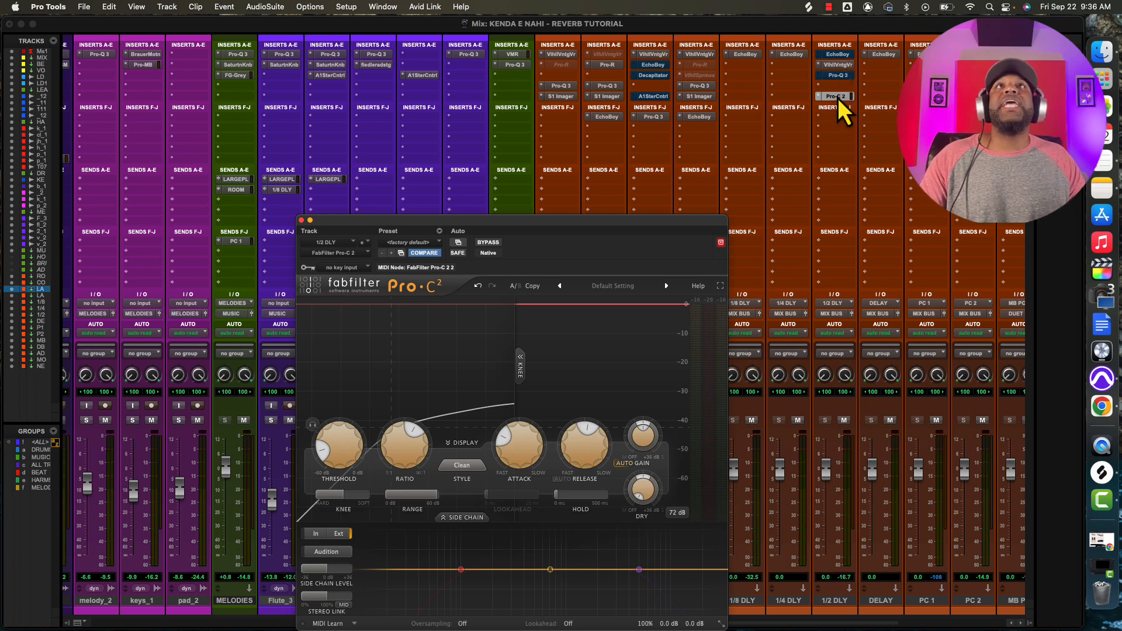
drag(593, 230, 598, 180)
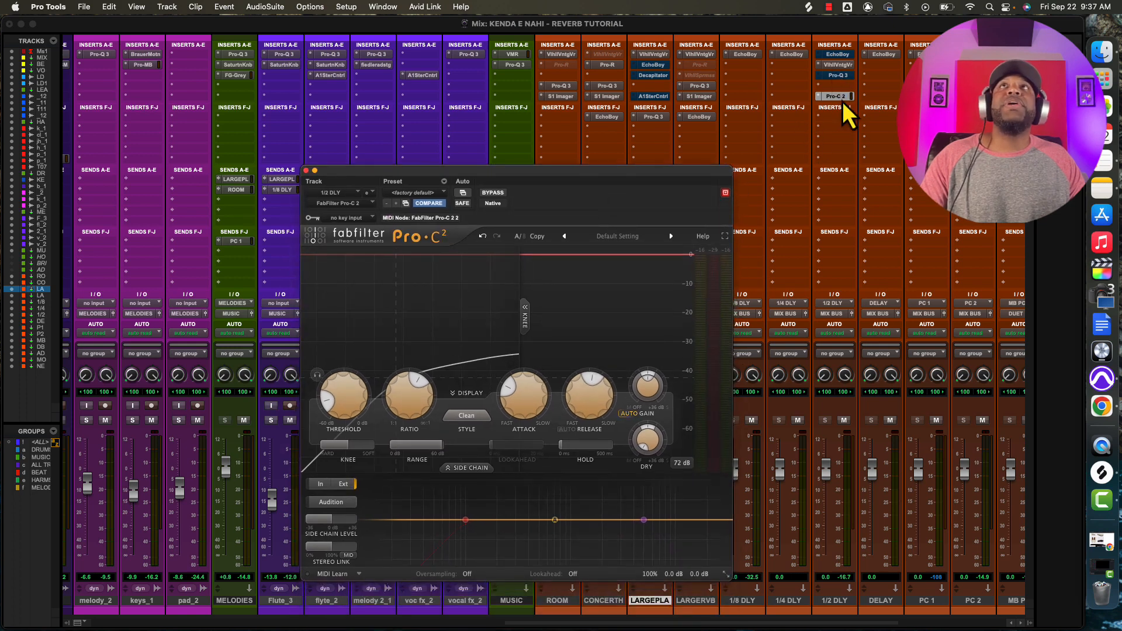
click(819, 81)
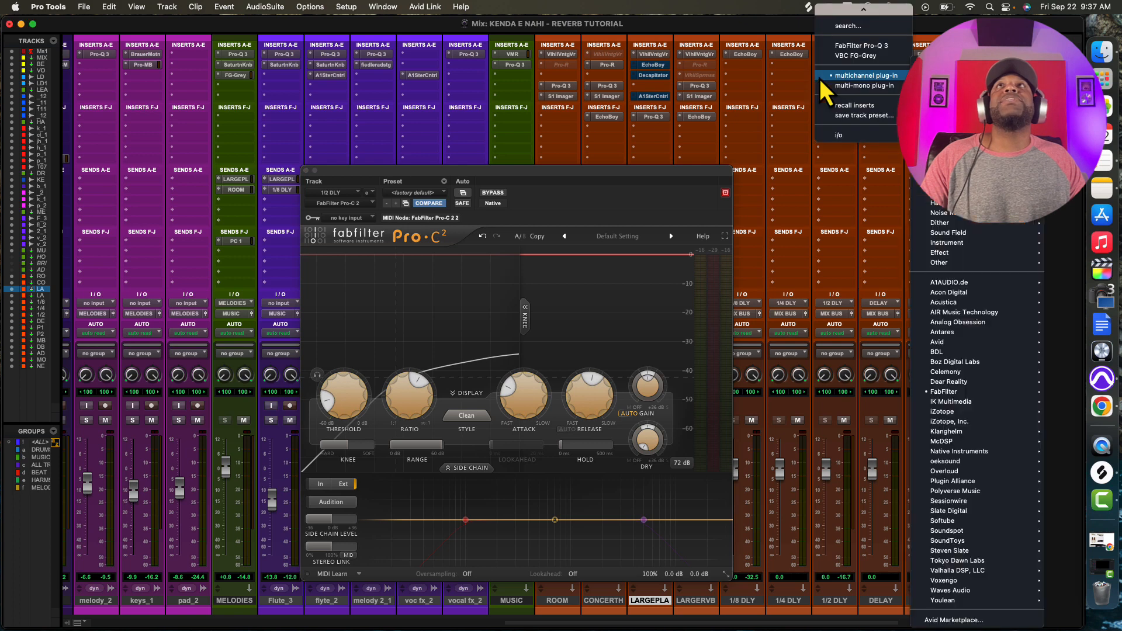
click(850, 14)
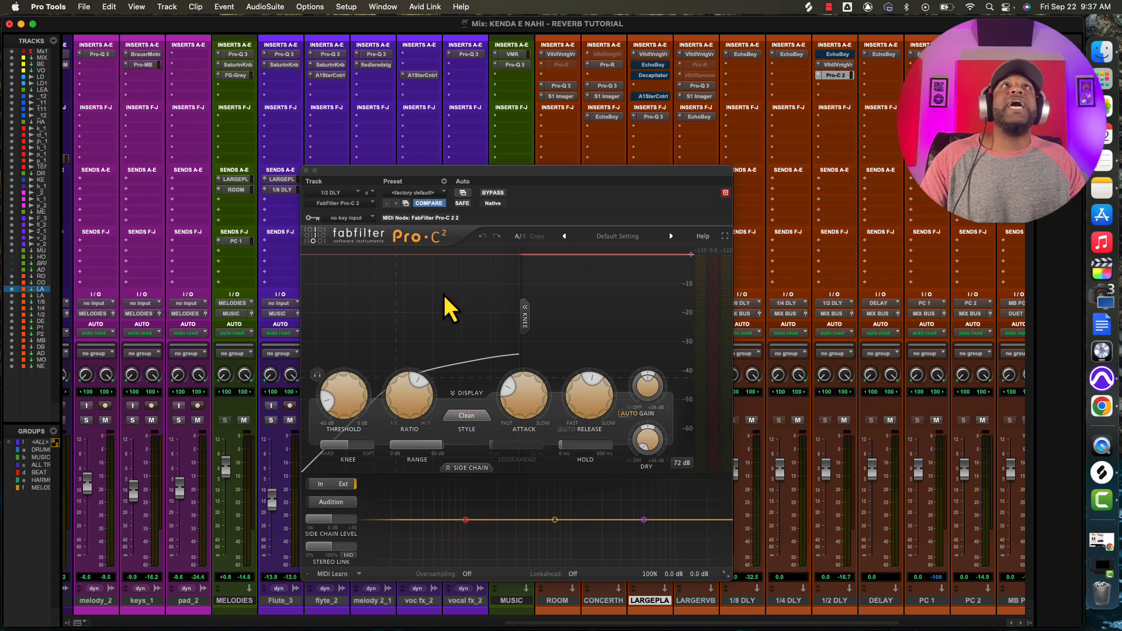
Set the key input of the 1/2 DLY track's Pro-C 2 to Bus 2.
click(355, 220)
mouse_move(352, 230)
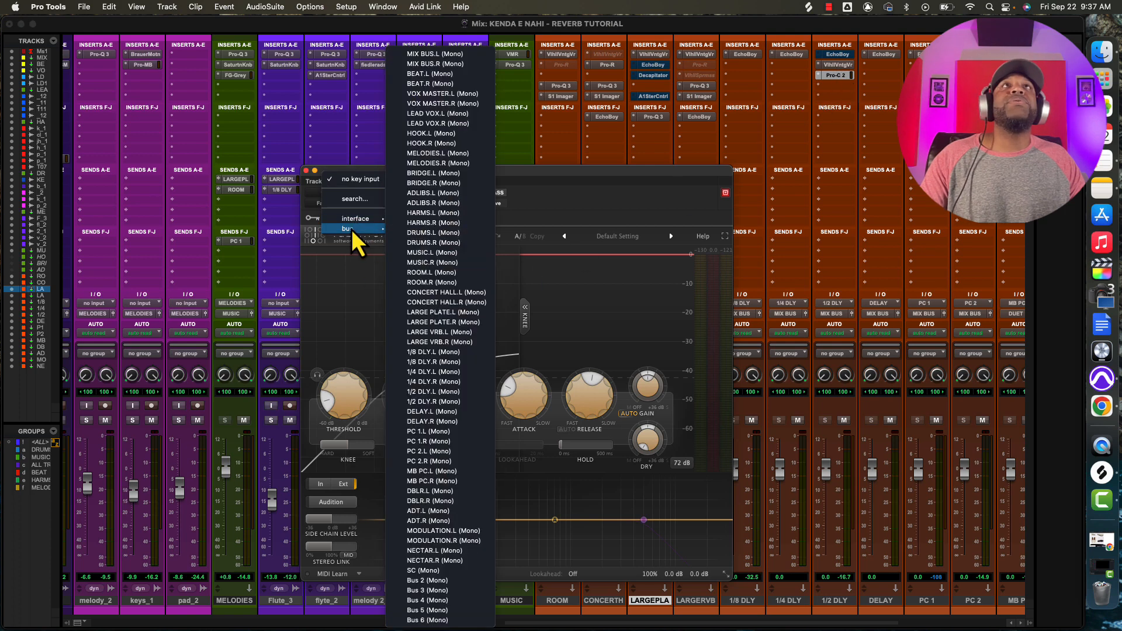
click(422, 583)
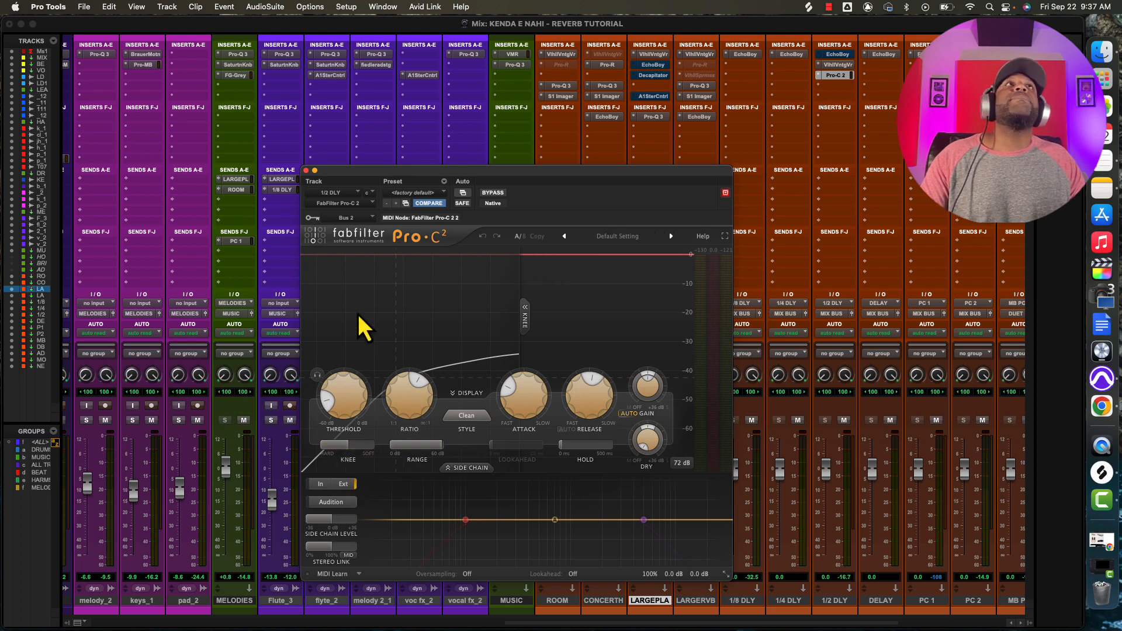
Add a send to mono Bus 2 in send slot b of the LD VOX track.
mouse_move(1, 1)
click(448, 356)
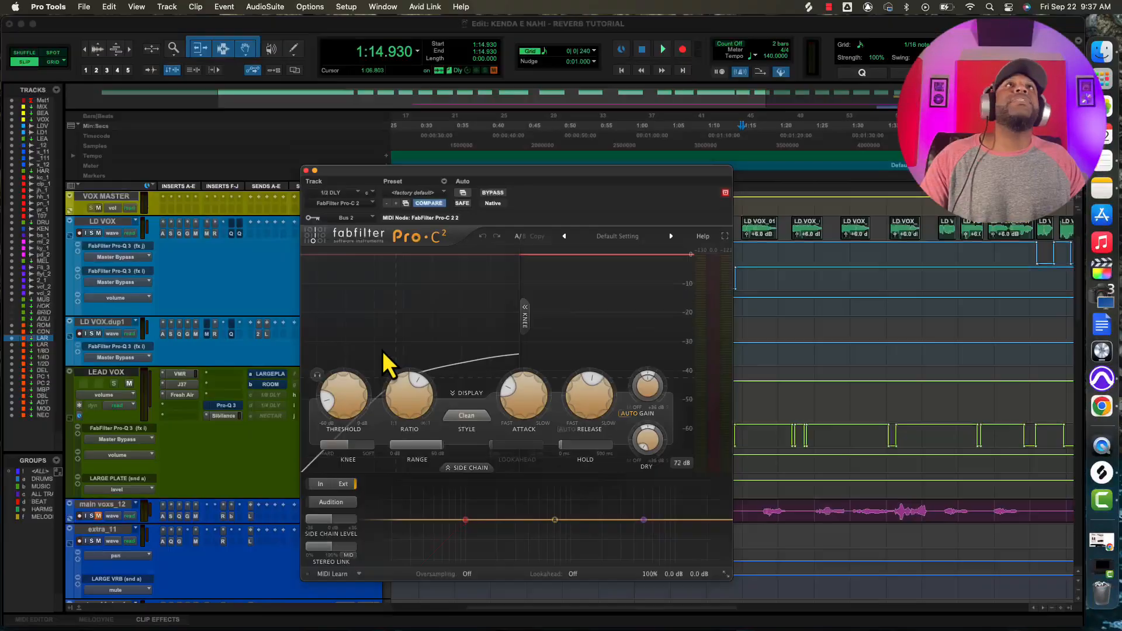
drag(435, 166, 688, 134)
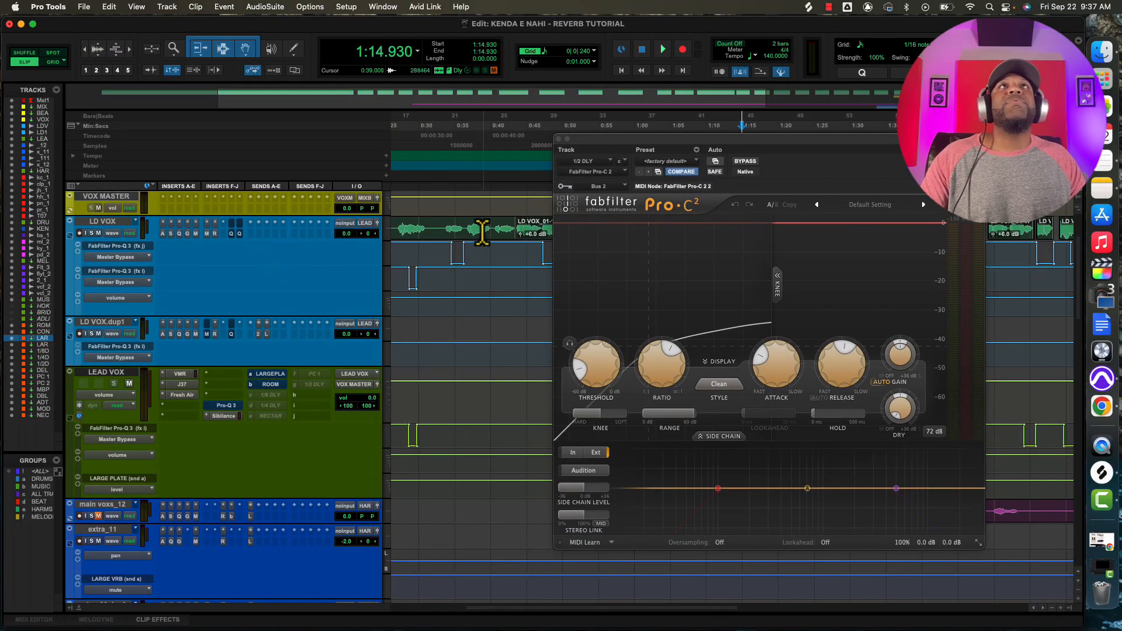
click(260, 224)
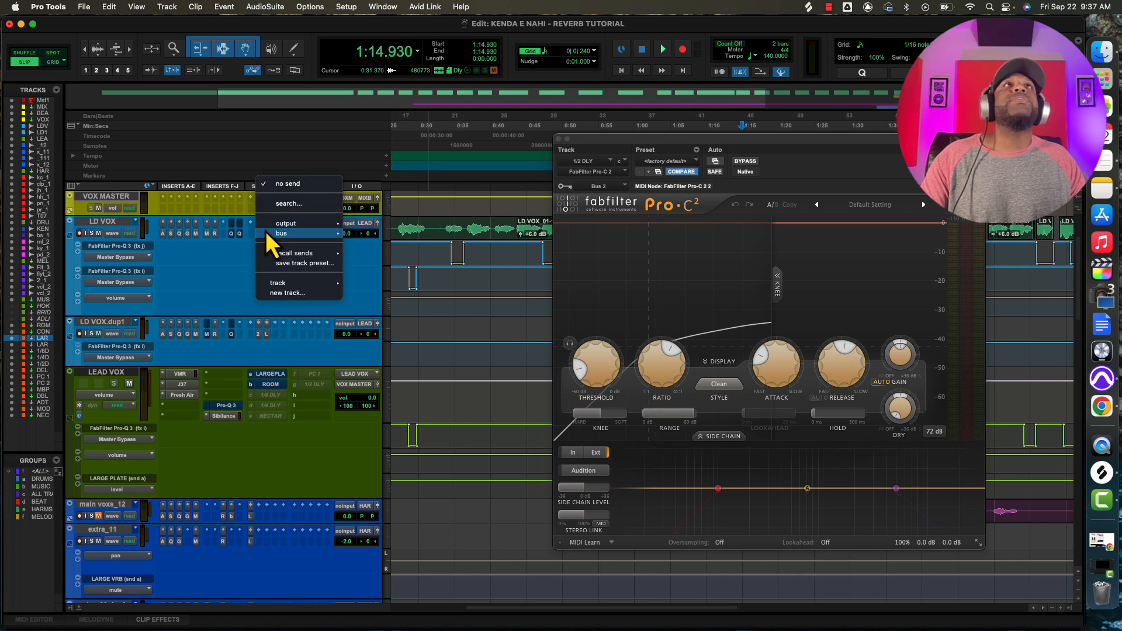
mouse_move(366, 237)
scroll(376, 275, down, 5)
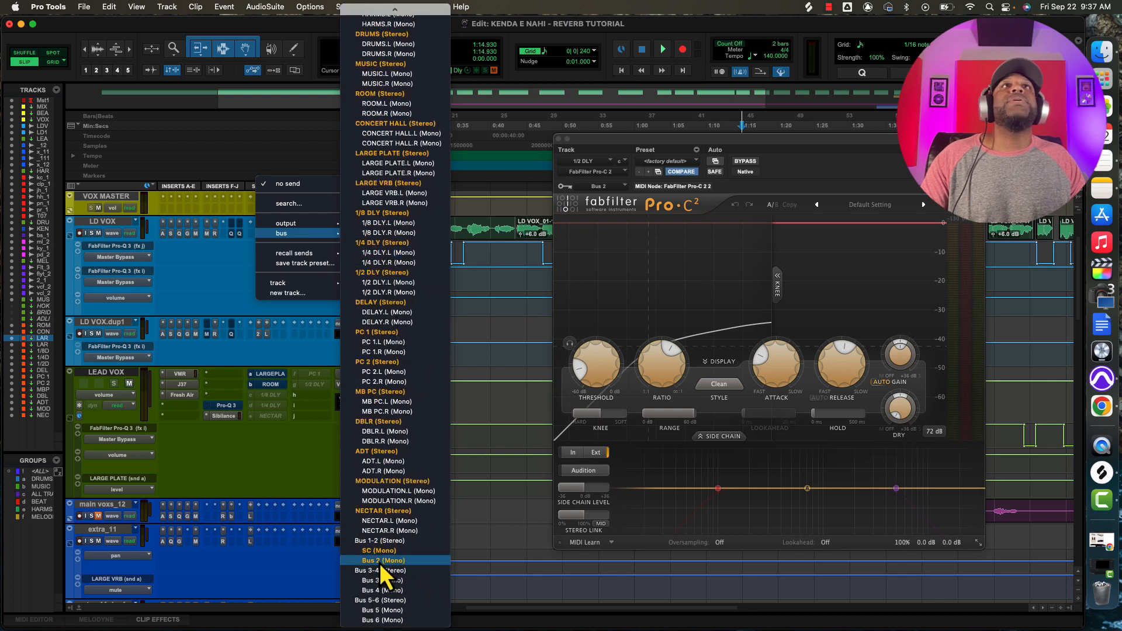
click(376, 602)
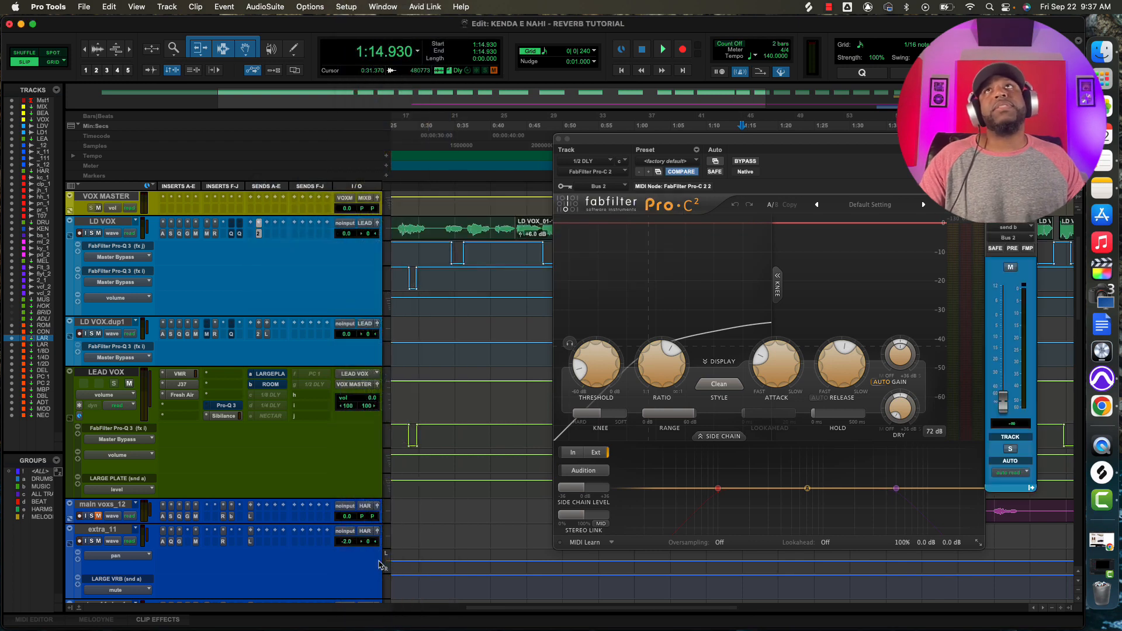
drag(878, 171, 819, 167)
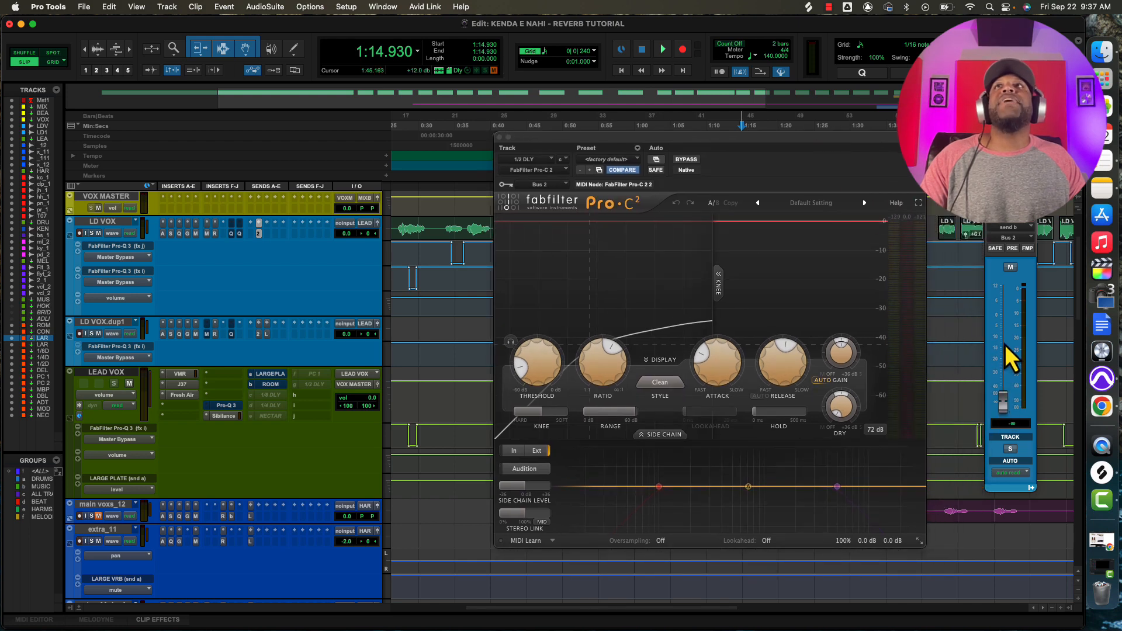
Add a send to the stereo 1/2 DLY bus in send slot c of the LD VOX track.
click(268, 223)
mouse_move(283, 233)
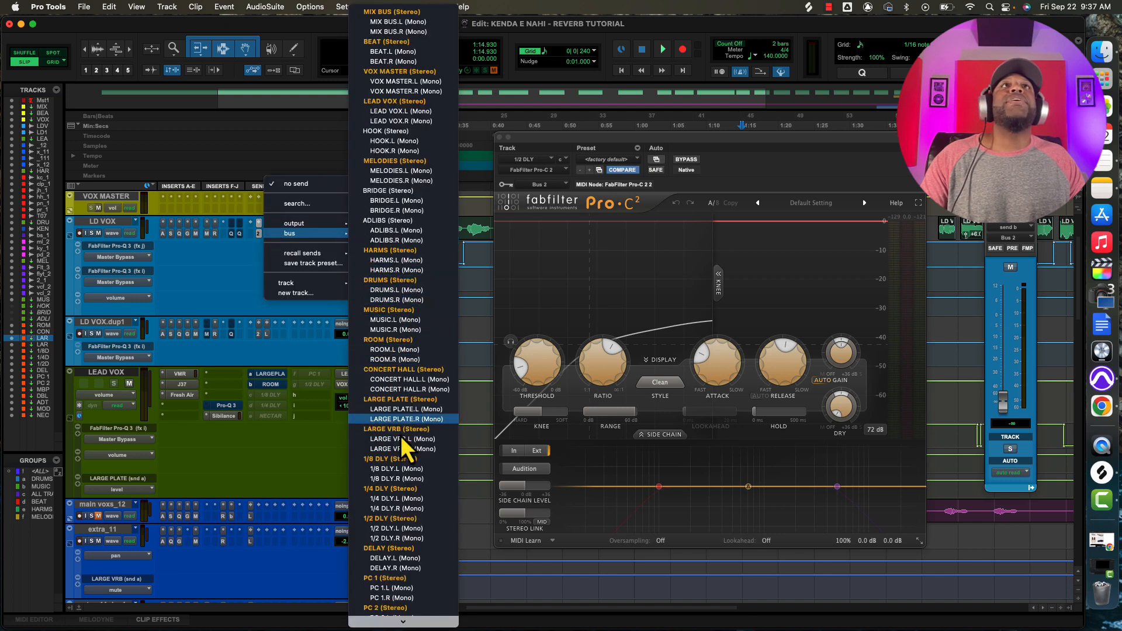
click(386, 519)
key(super+equal)
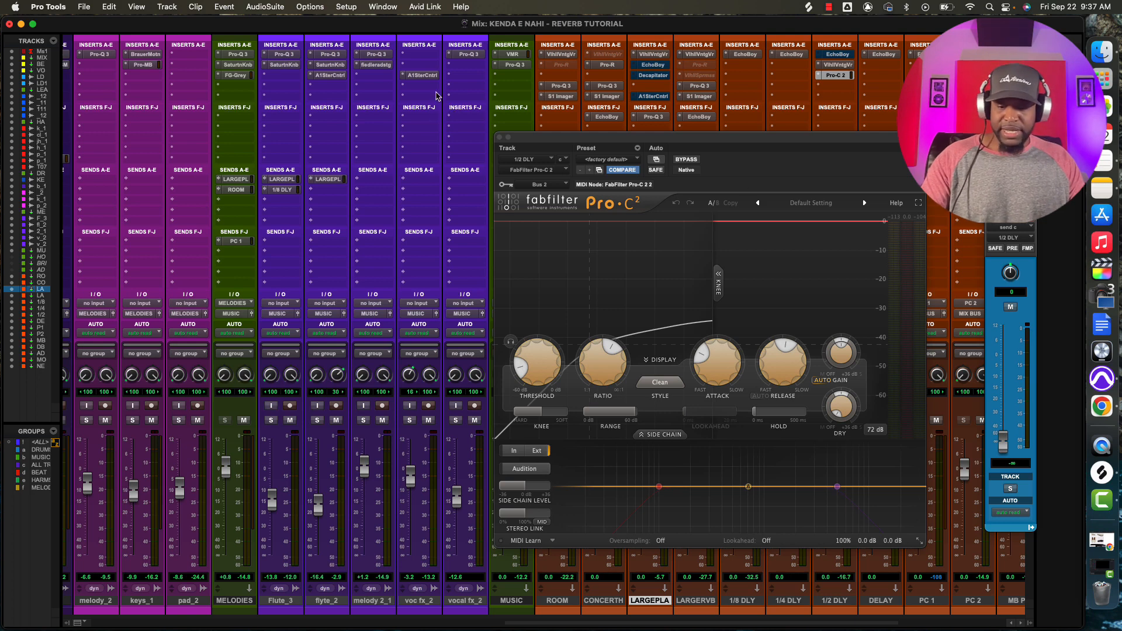
key(super+equal)
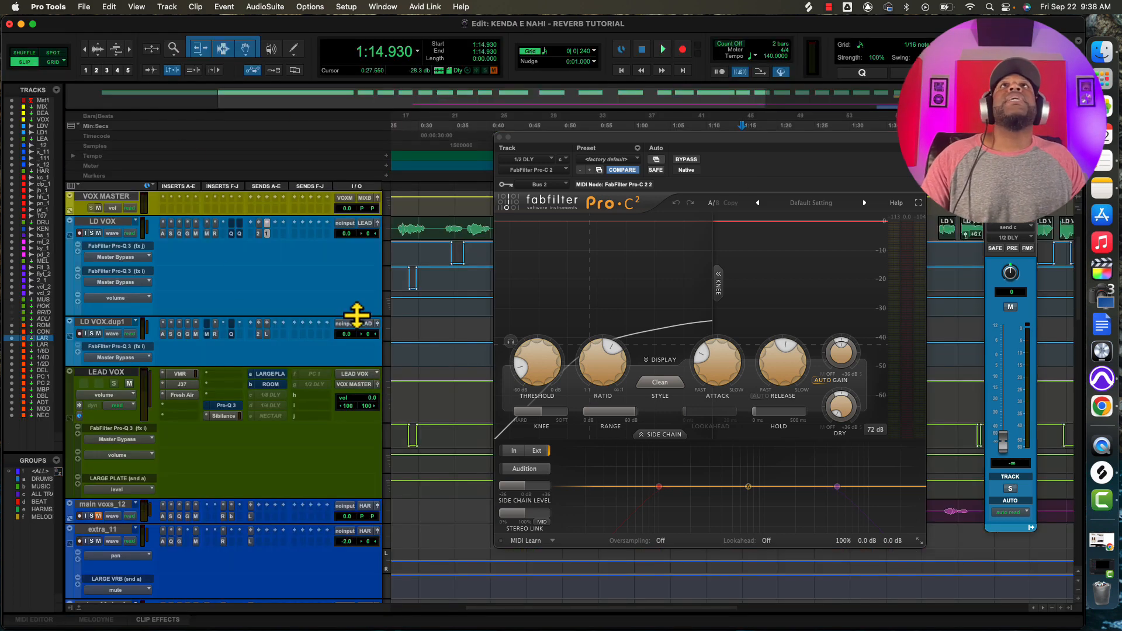
Play the lead vocal from 1:14.930 and raise the LD VOX send to 1/2 DLY to -3.8 dB.
drag(665, 144, 577, 262)
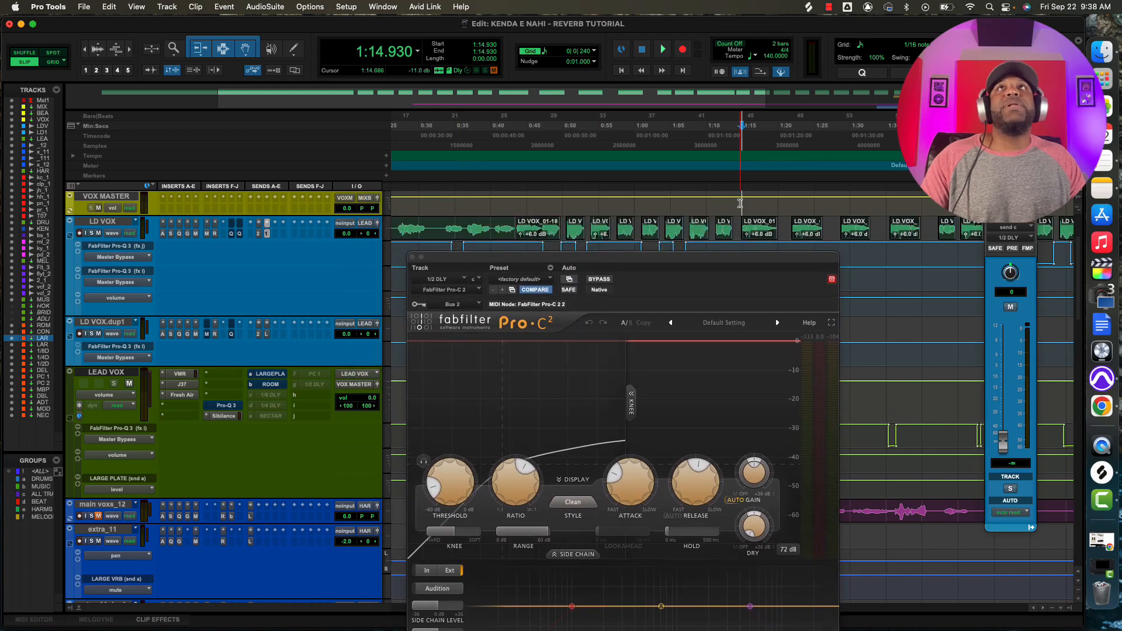
key(space)
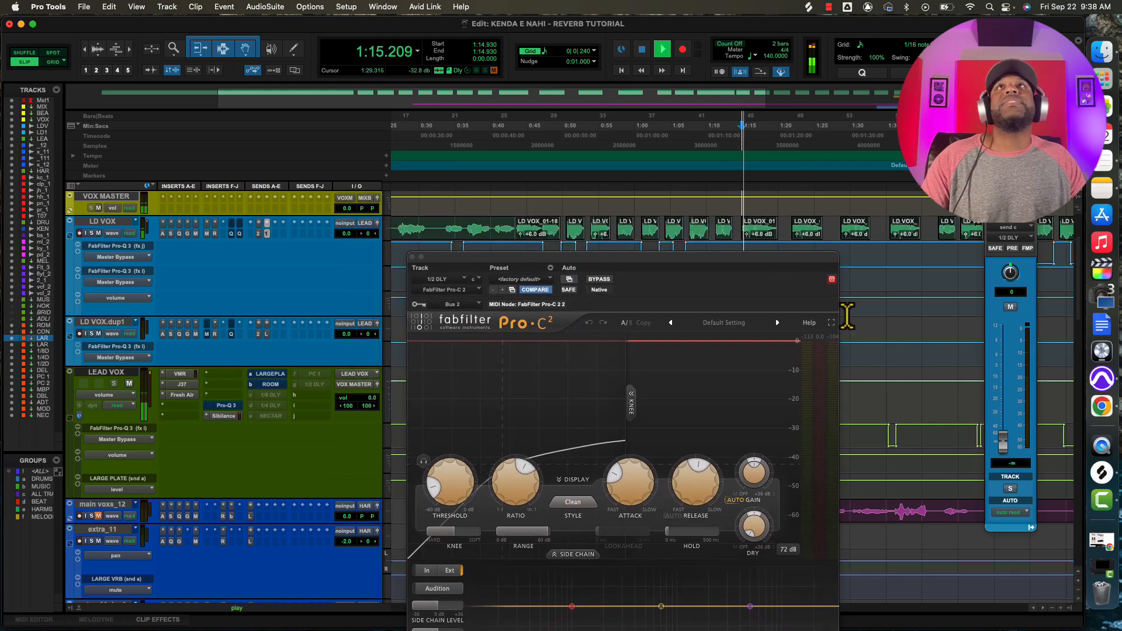
drag(1004, 450, 1005, 364)
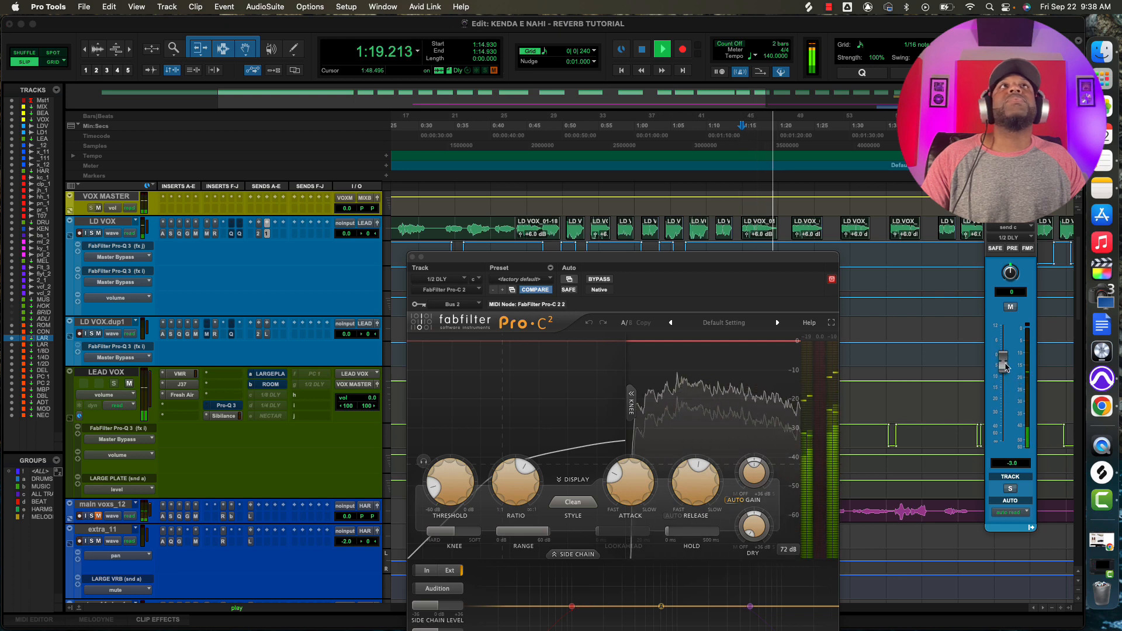
key(space)
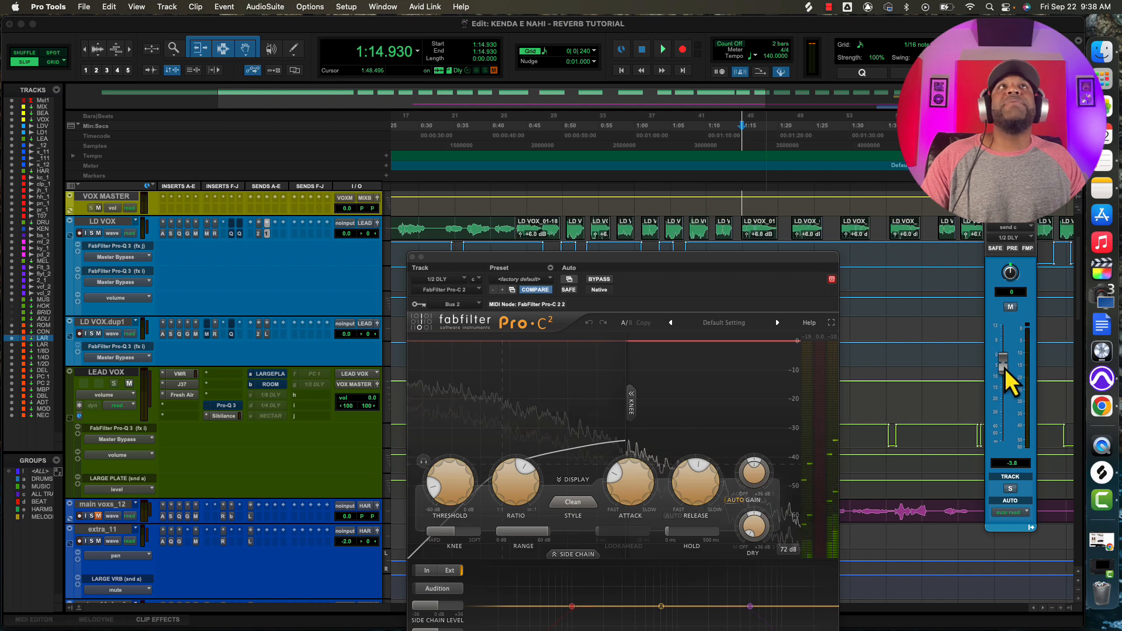
drag(1007, 369, 1005, 369)
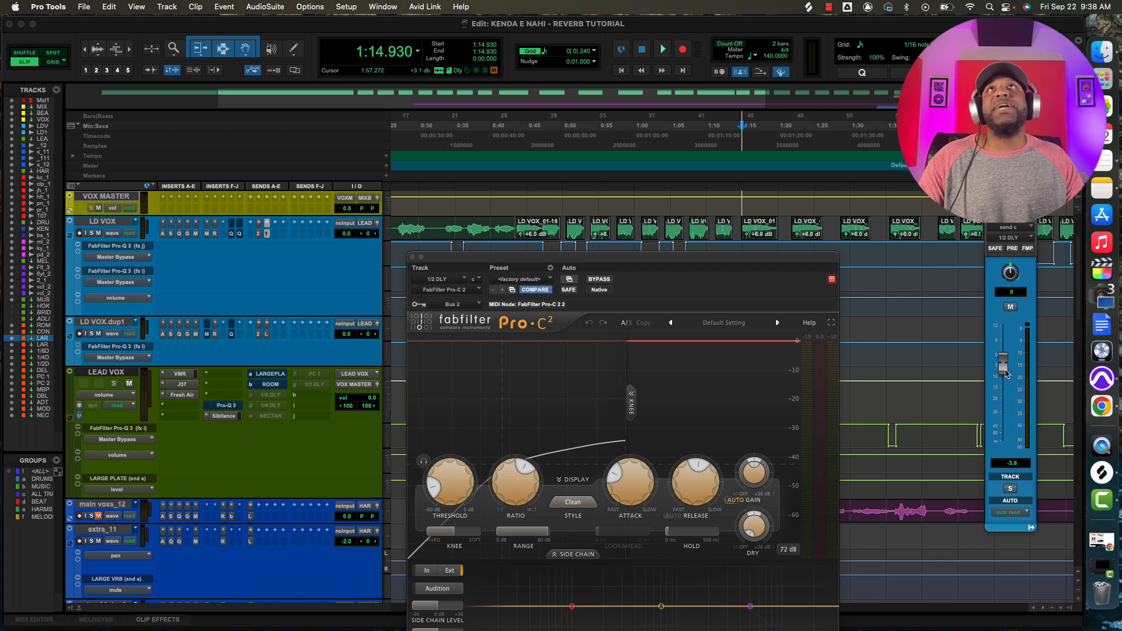
Show the Bus 2 and 1/2 DLY send faders of LD VOX side by side next to Pro-C 2.
click(267, 235)
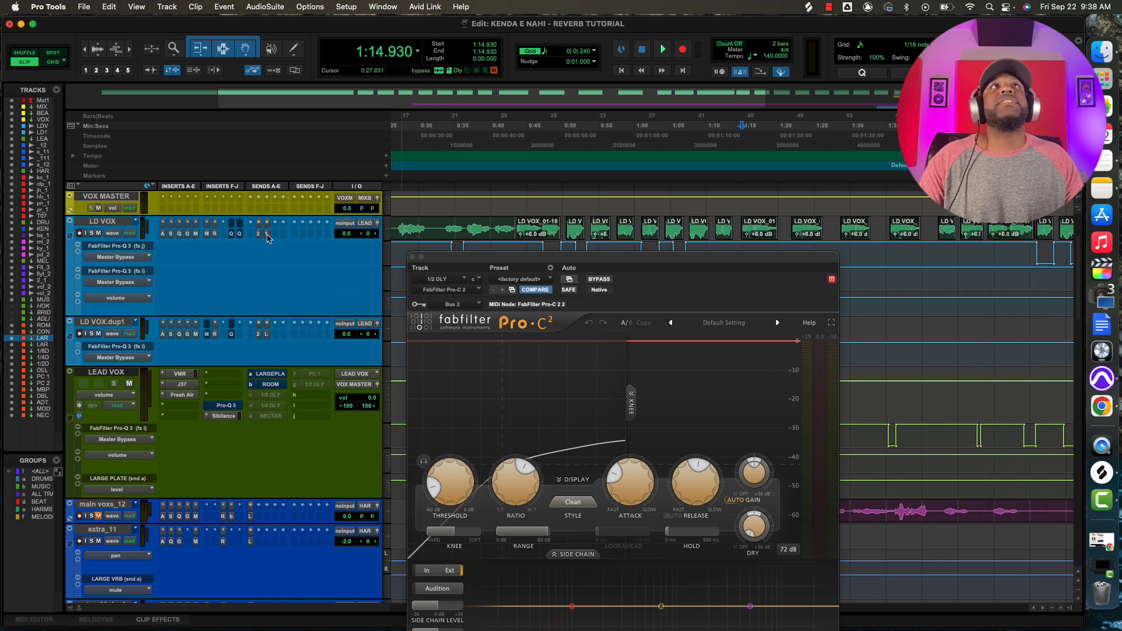
click(268, 234)
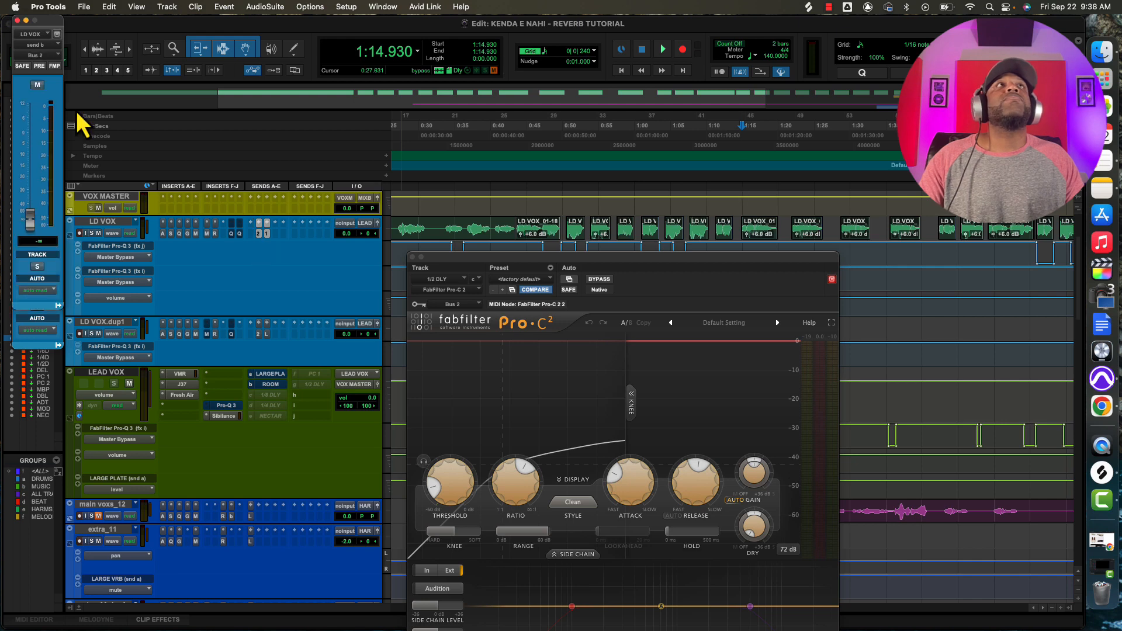
drag(44, 20, 886, 183)
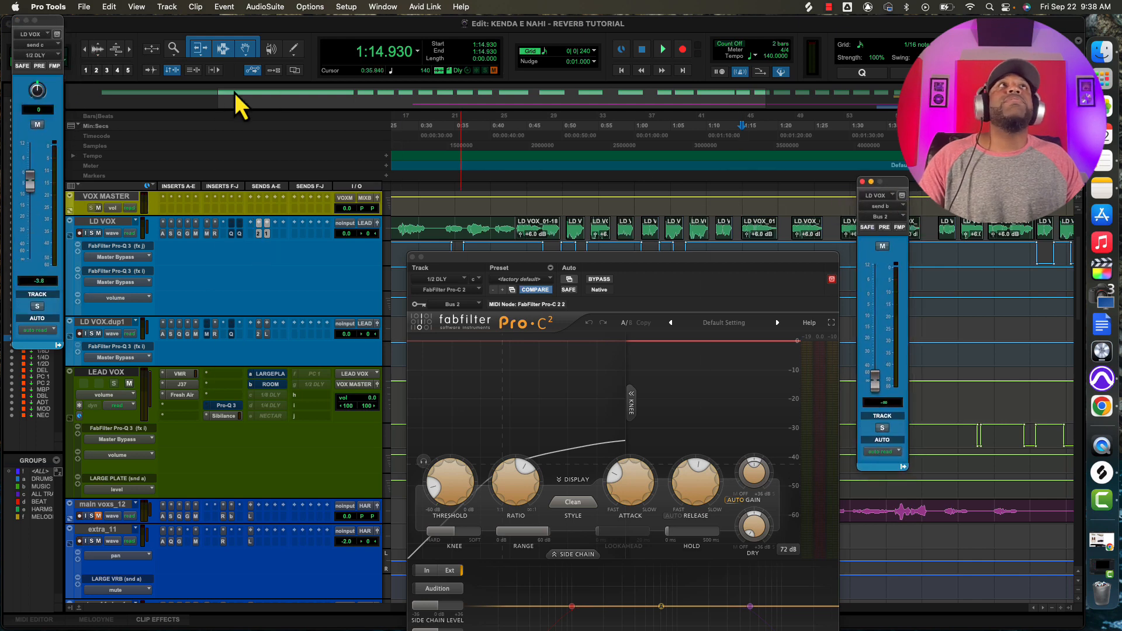
drag(44, 20, 974, 146)
During playback from 1:14.930, raise the LD VOX send to Bus 2 to -3.3 dB and the 1/2 DLY send to -0.4 dB.
key(space)
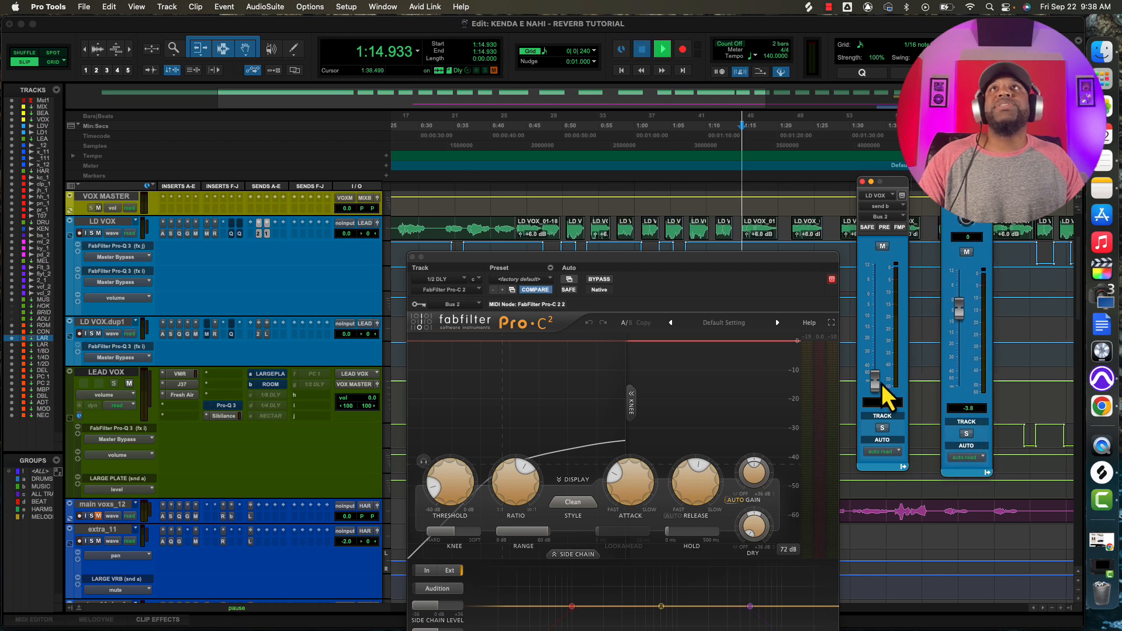
drag(882, 387, 874, 308)
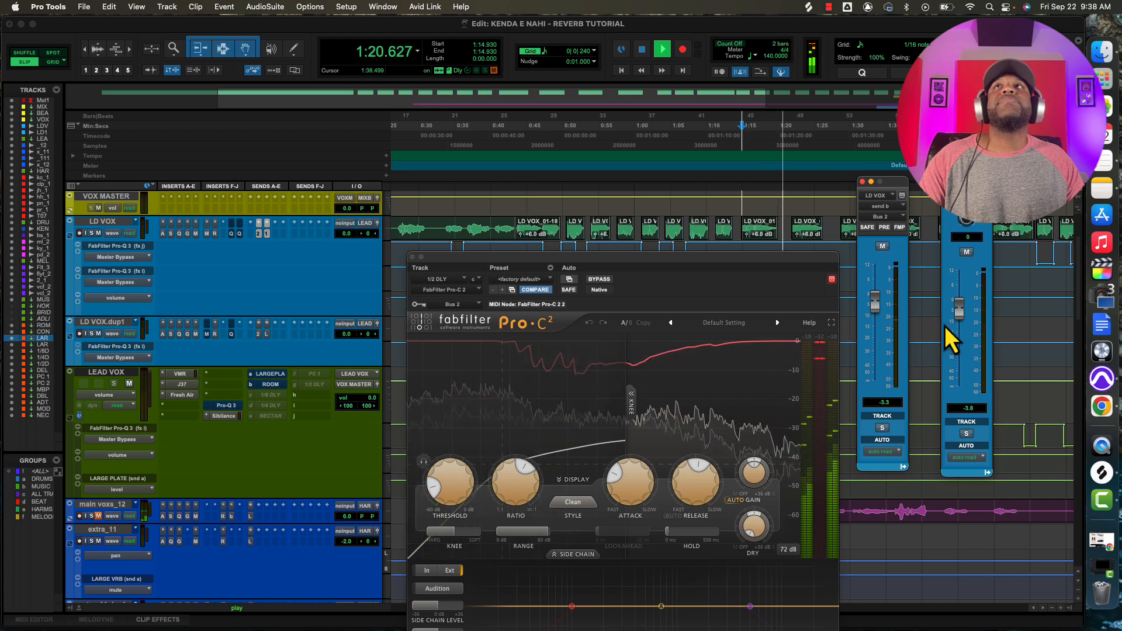
drag(959, 309, 959, 301)
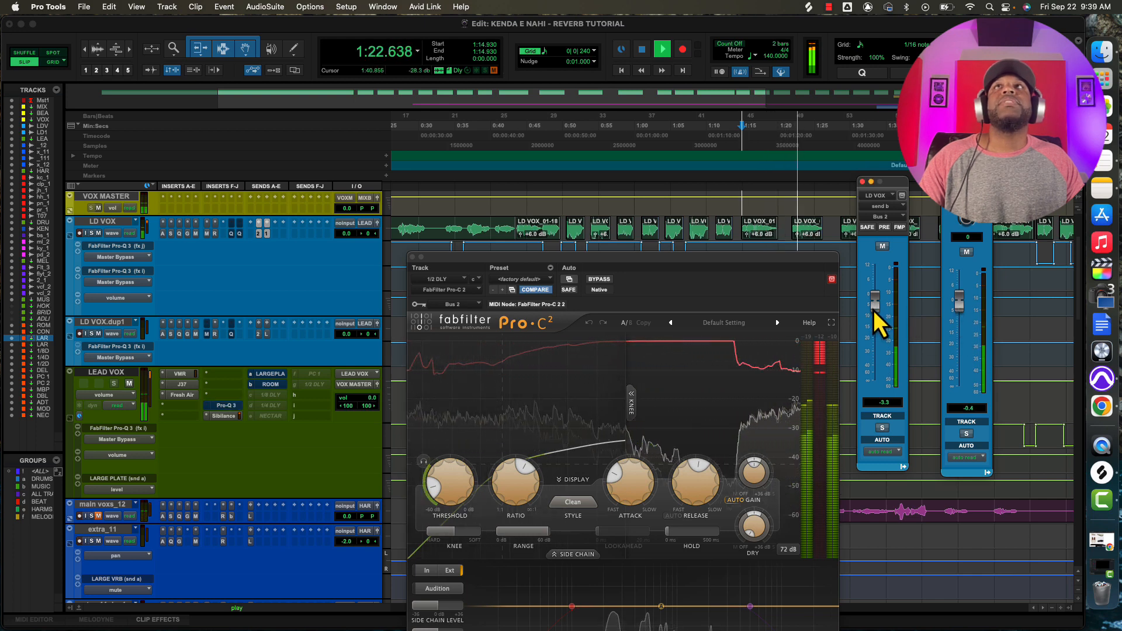
Set the Pro-C 2 attack to 2.20 ms and play the vocal again from 1:14.930.
drag(616, 472, 615, 481)
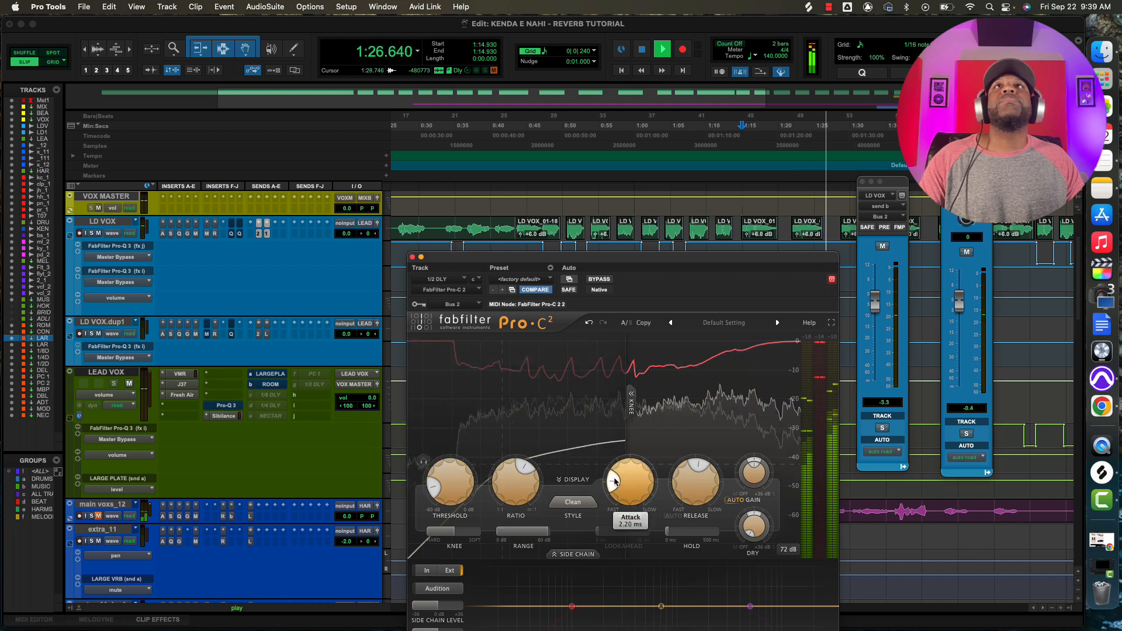
key(space)
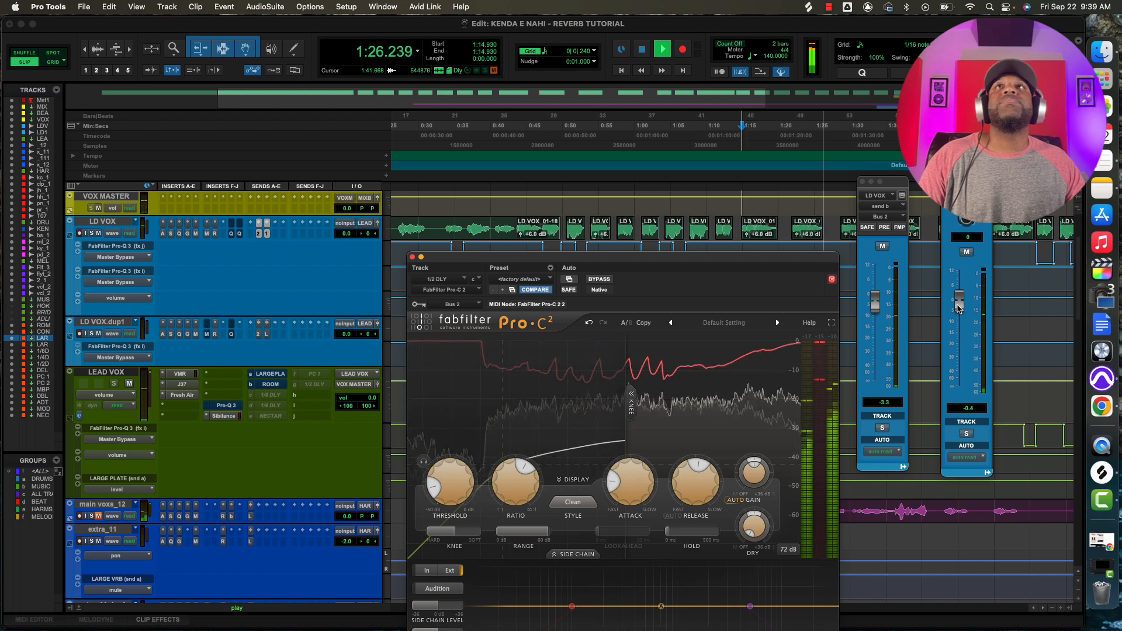
Lower the LD VOX send to 1/2 DLY to -6.5 dB and play the vocal from 1:14.930.
key(space)
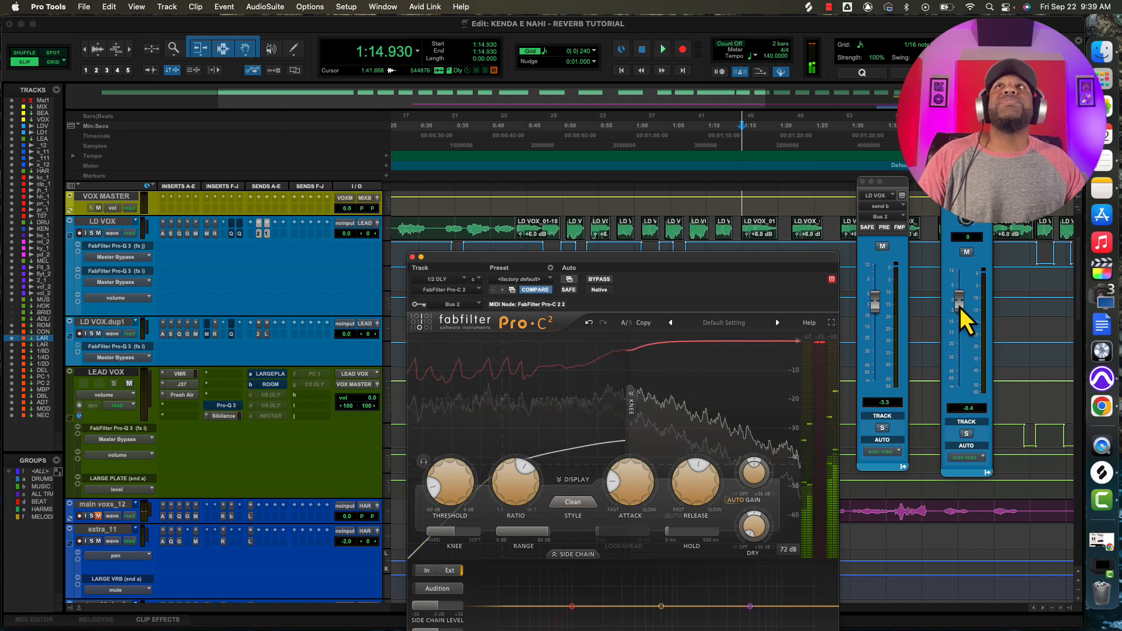
drag(961, 311, 962, 322)
key(space)
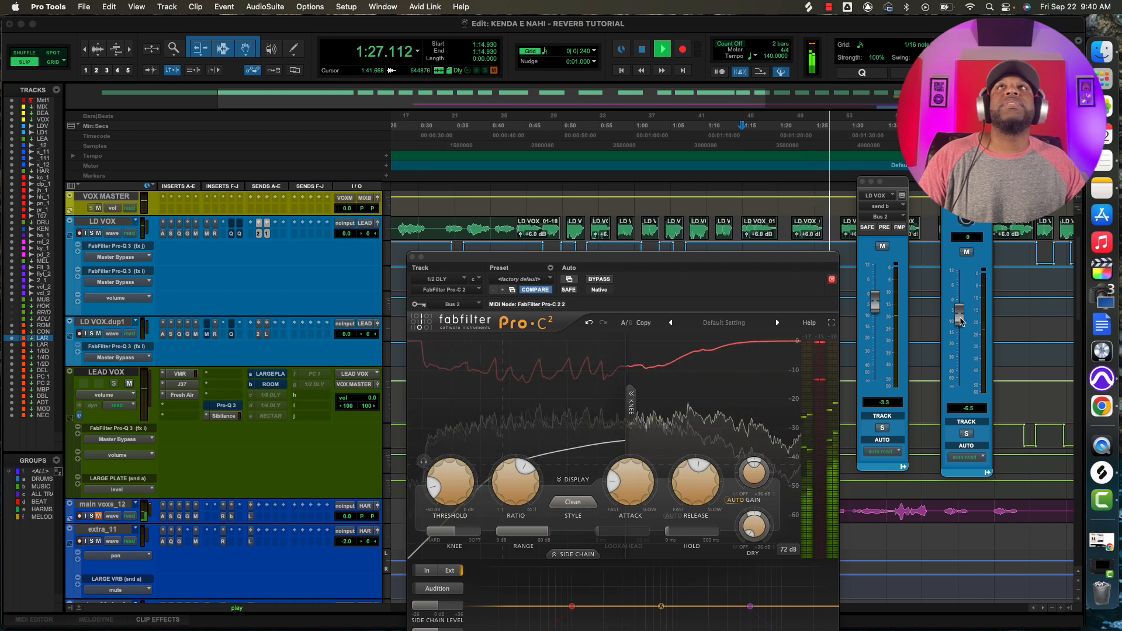
key(space)
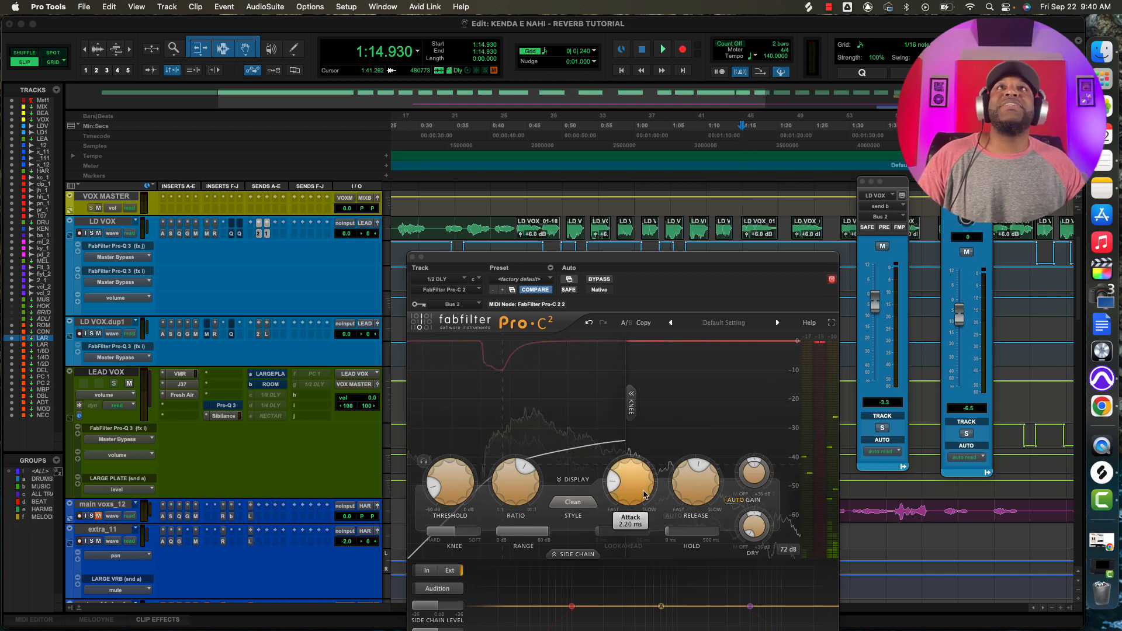
During playback from 1:14.930, raise the Pro-C 2 threshold to -20.27 dB and then pull it back down for heavier ducking.
mouse_move(644, 493)
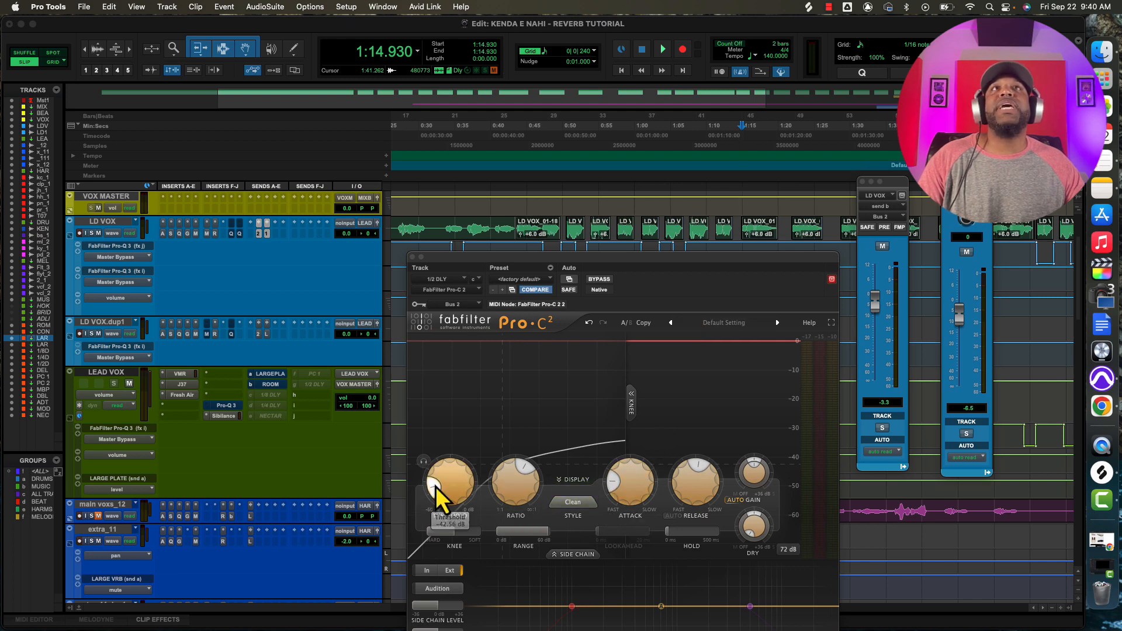
mouse_move(443, 493)
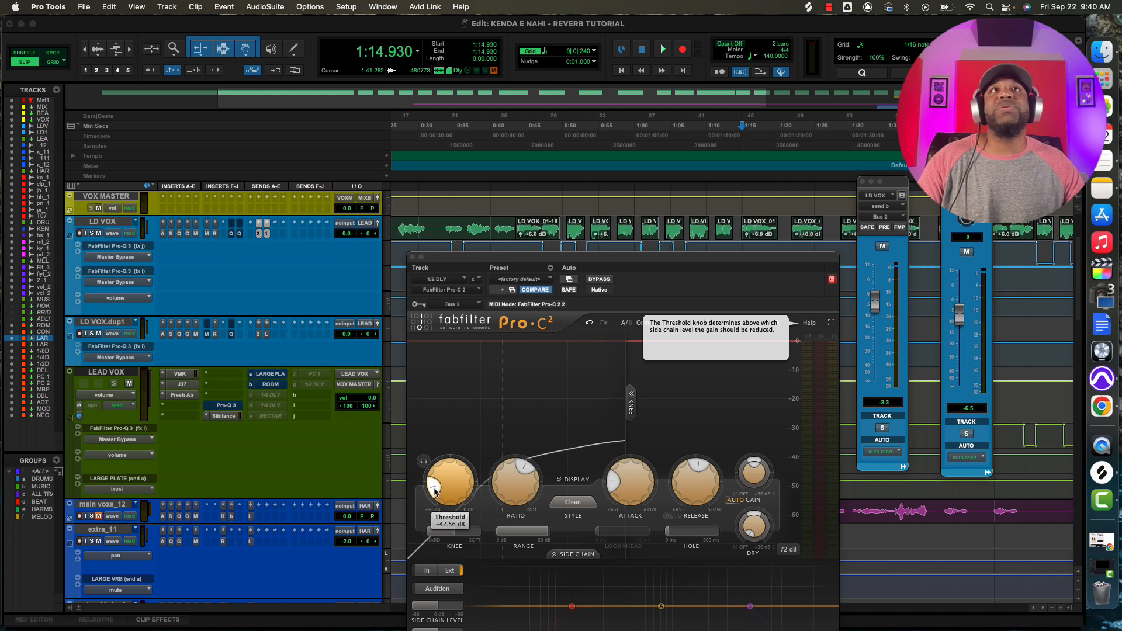
key(space)
drag(441, 494, 439, 449)
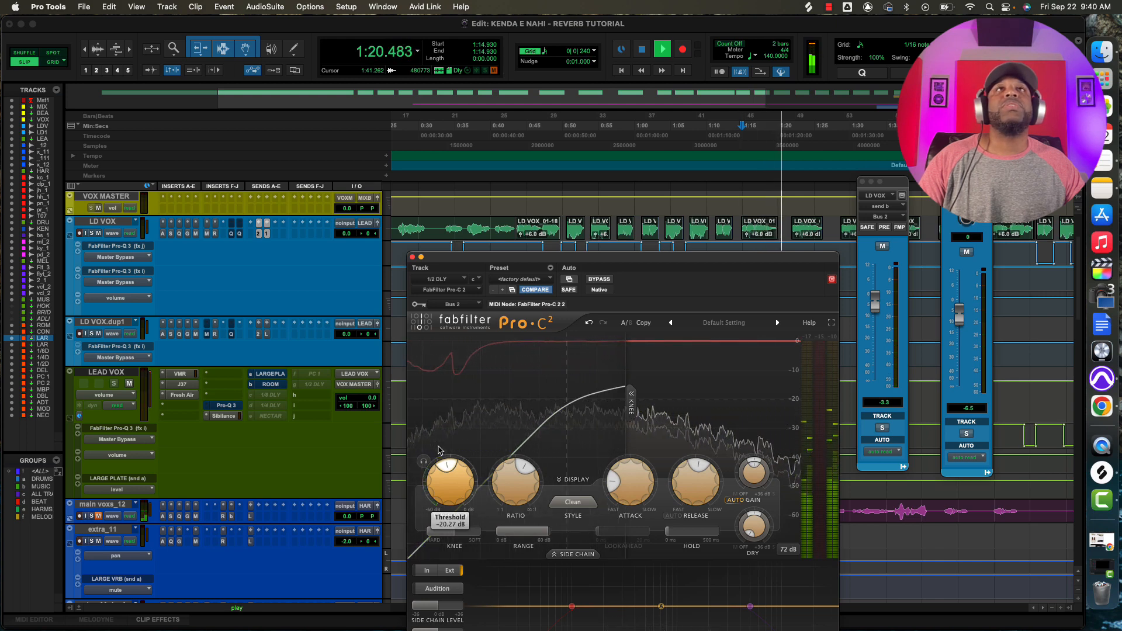
drag(435, 452, 409, 507)
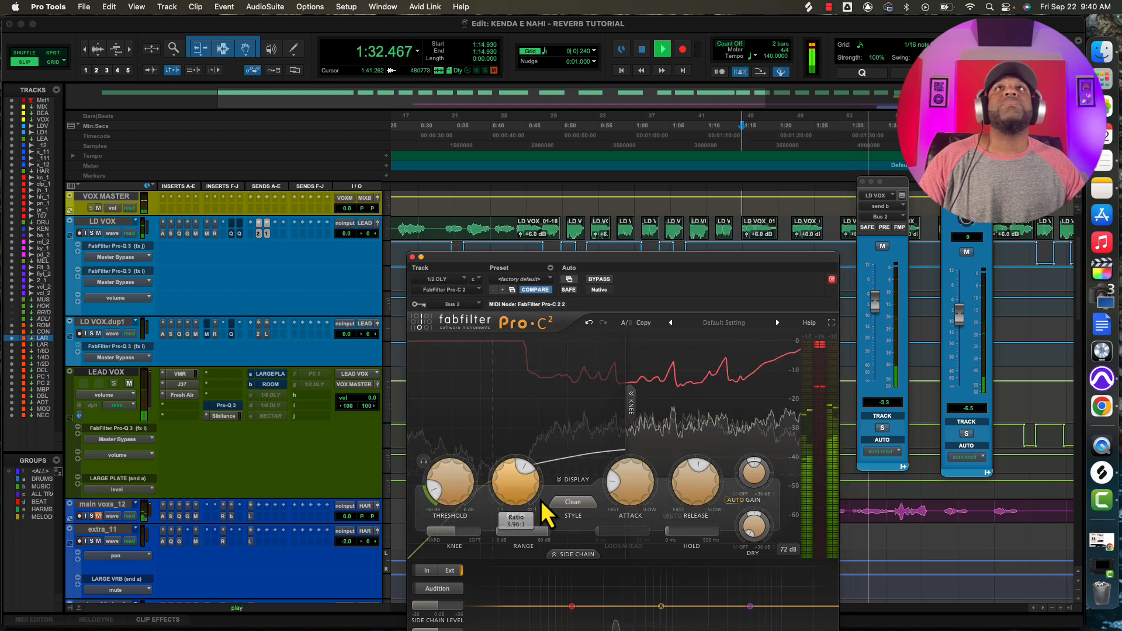
key(space)
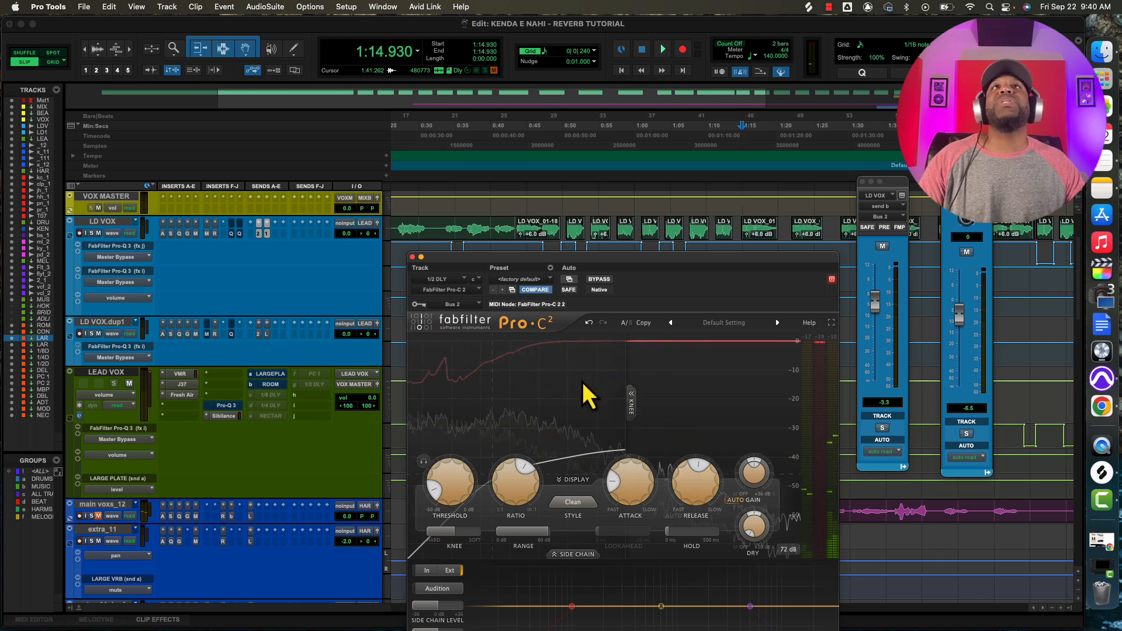
During playback from 1:14.930, drop the Pro-C 2 attack to 0.040 ms and then set it to 2.40 ms.
mouse_move(431, 493)
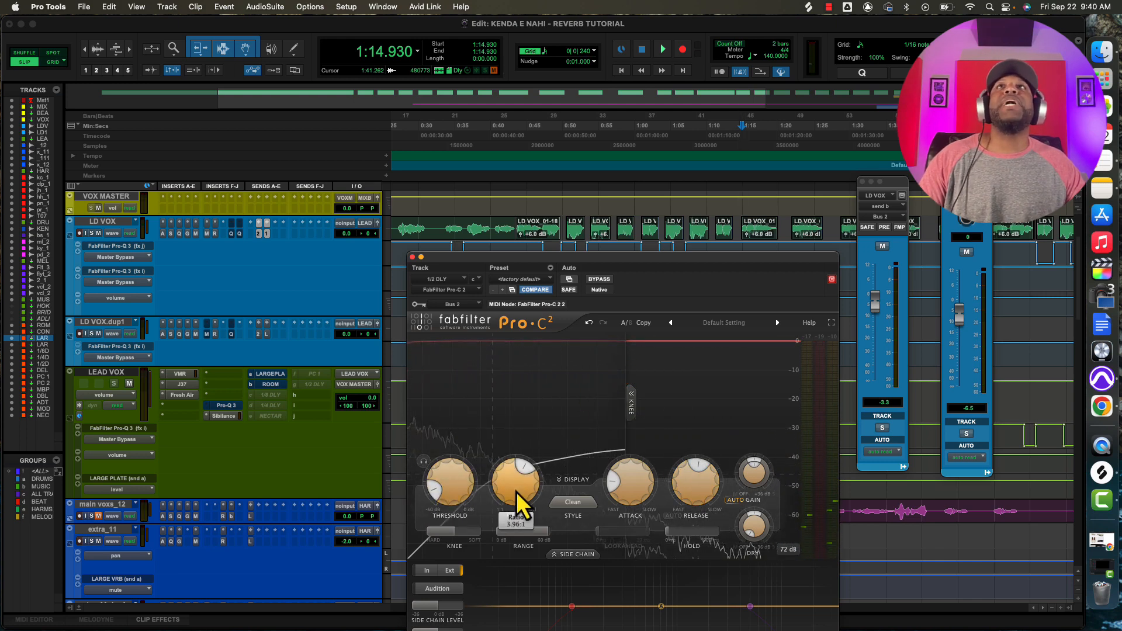
mouse_move(524, 485)
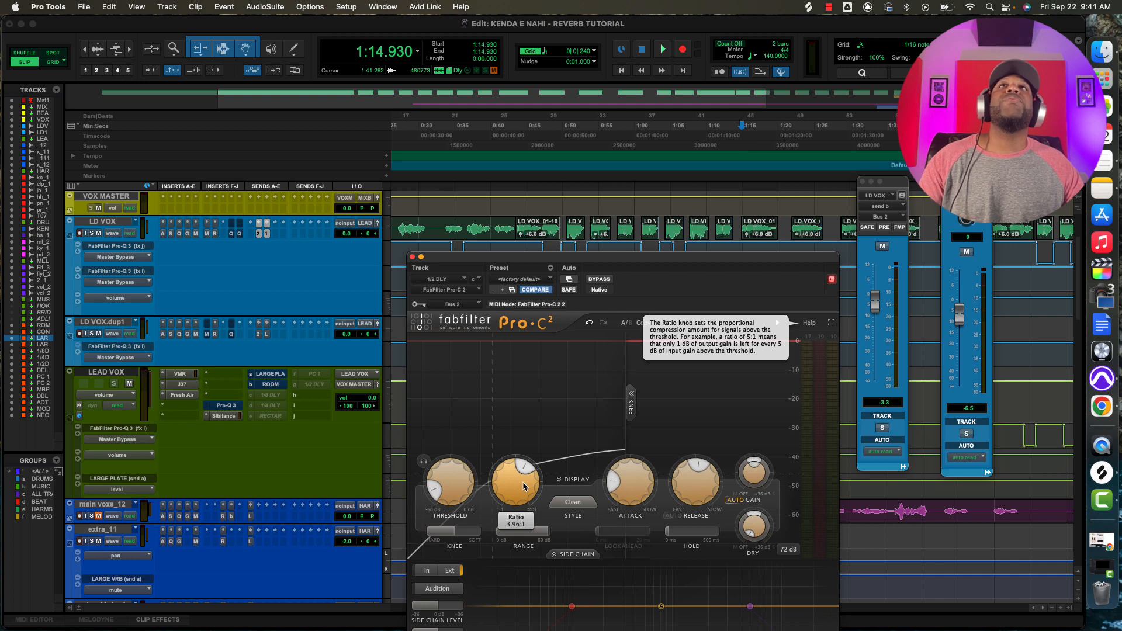
mouse_move(628, 516)
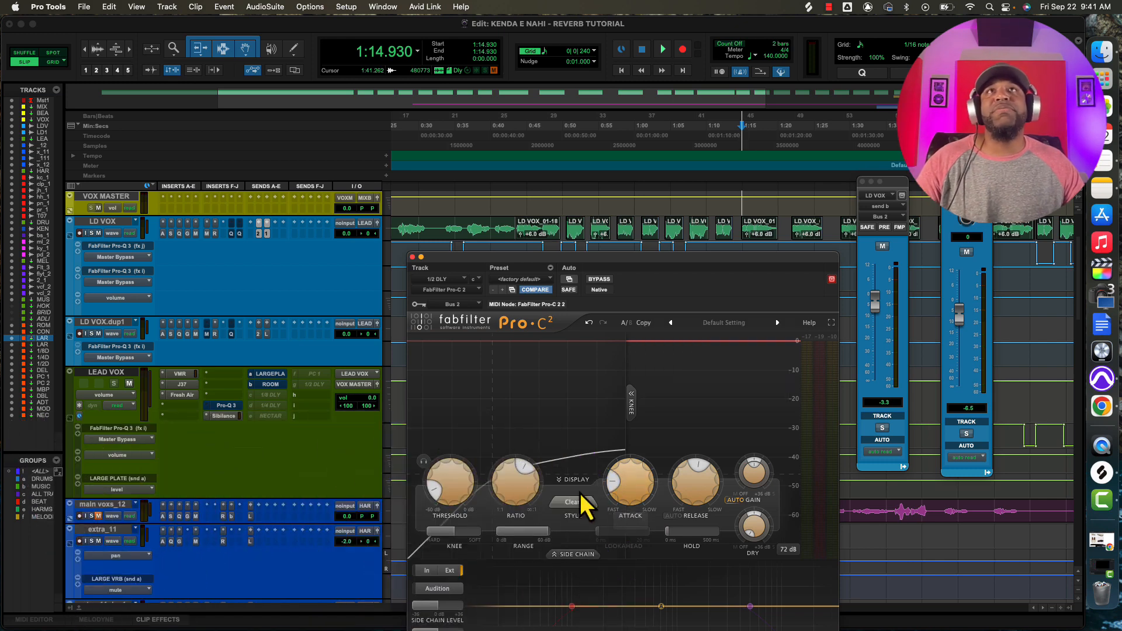
key(space)
drag(610, 492, 615, 506)
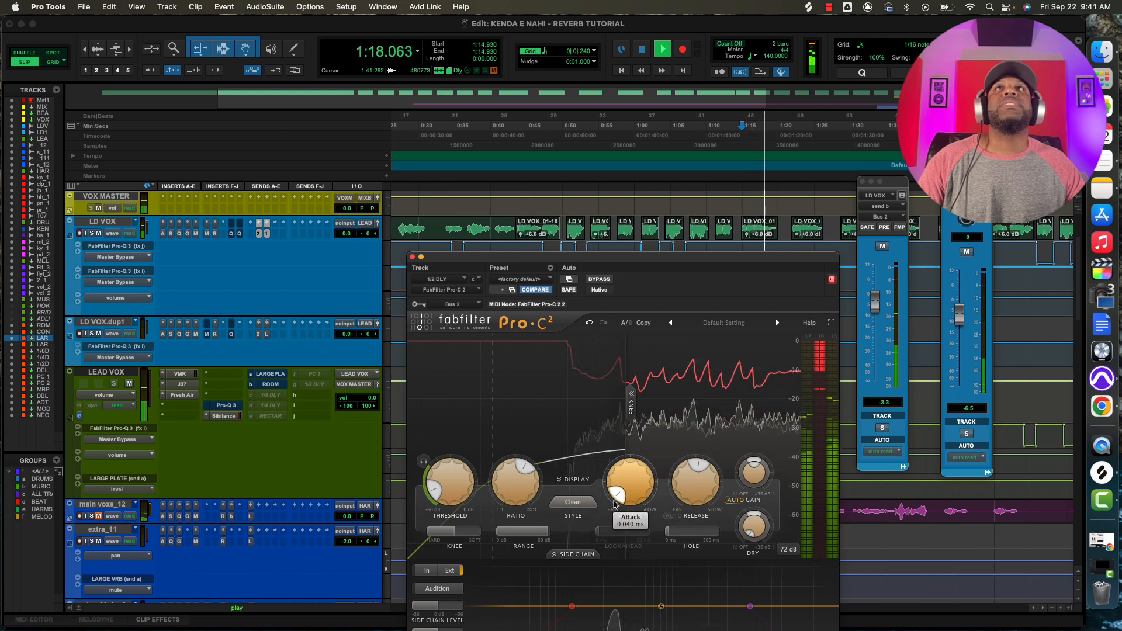
drag(615, 504, 585, 484)
key(space)
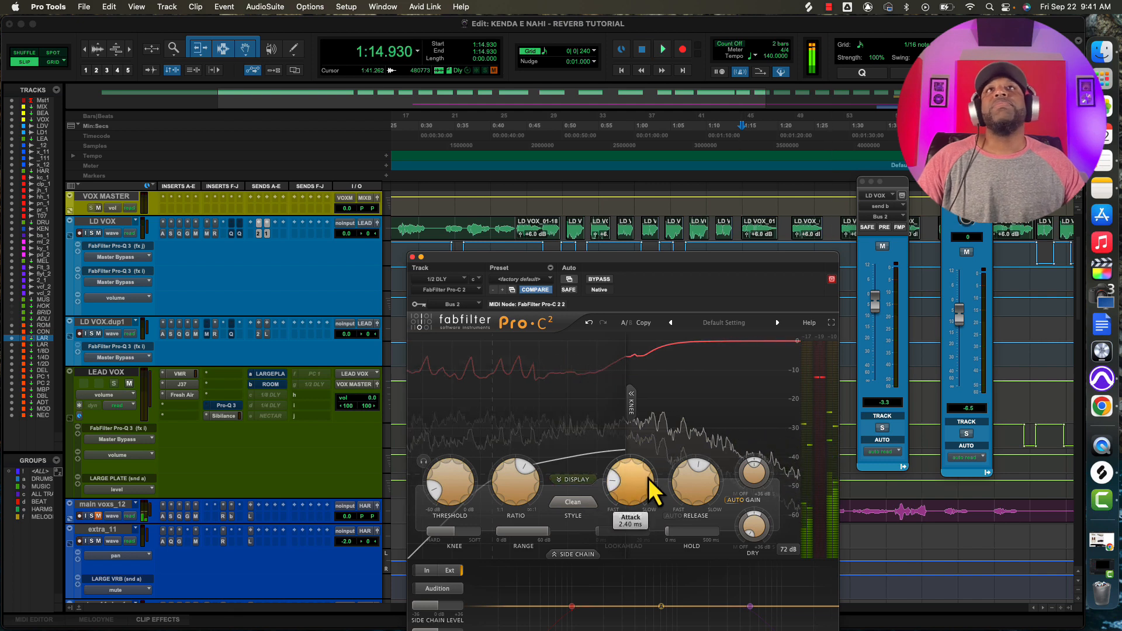
During playback, try Pro-C 2 release times of 28.1 ms and 236.7 ms, then set the release to 418.3 ms.
mouse_move(697, 476)
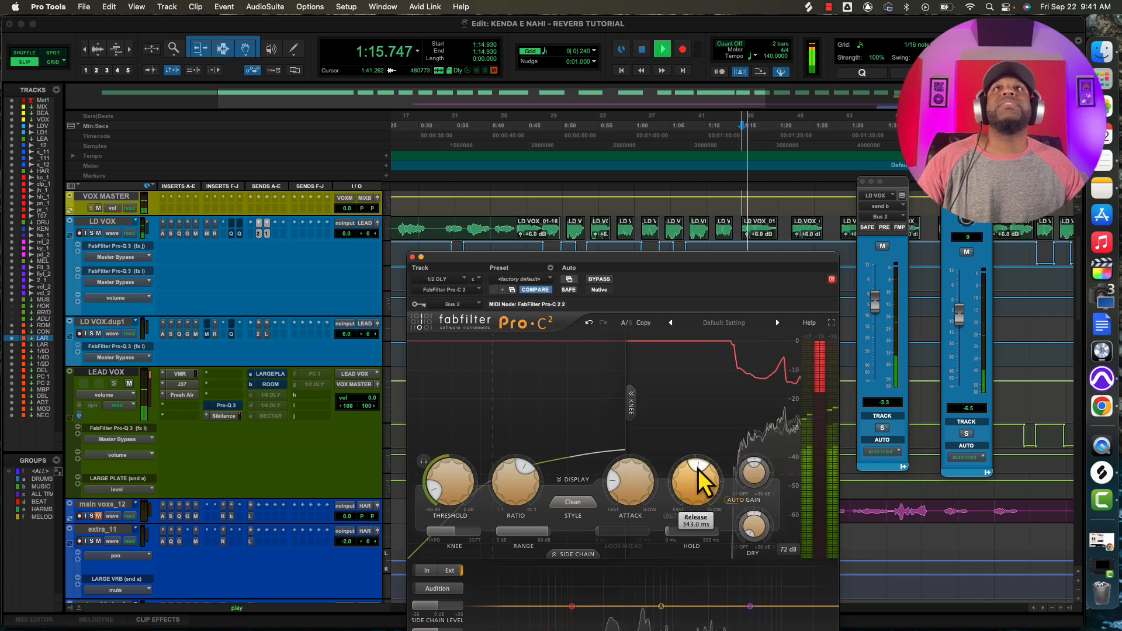
drag(696, 476, 673, 492)
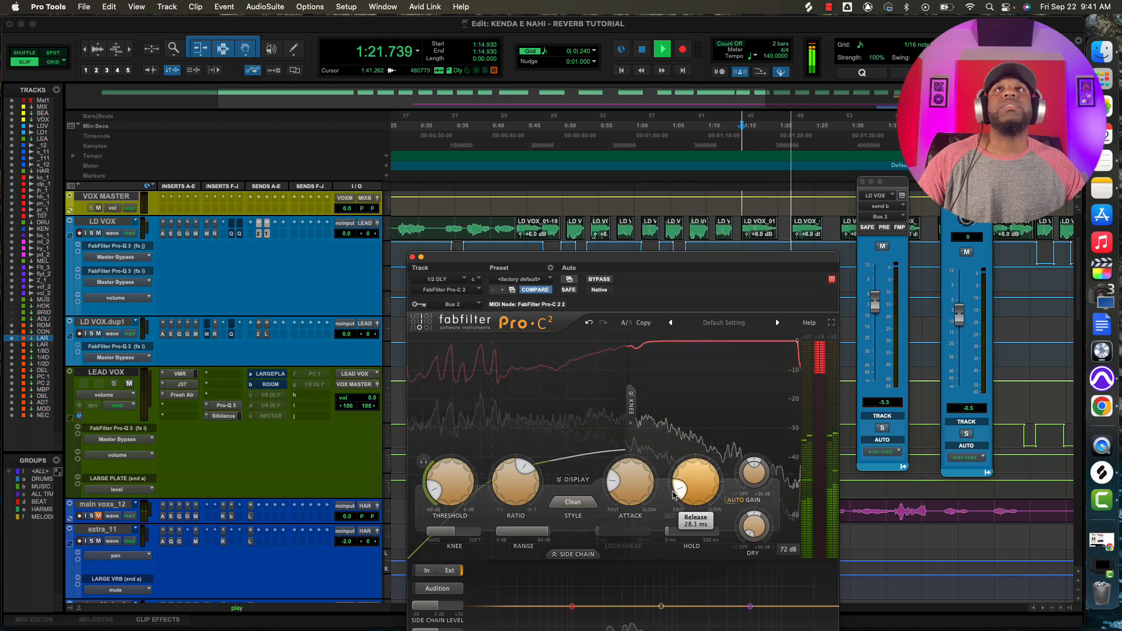
drag(674, 495, 690, 462)
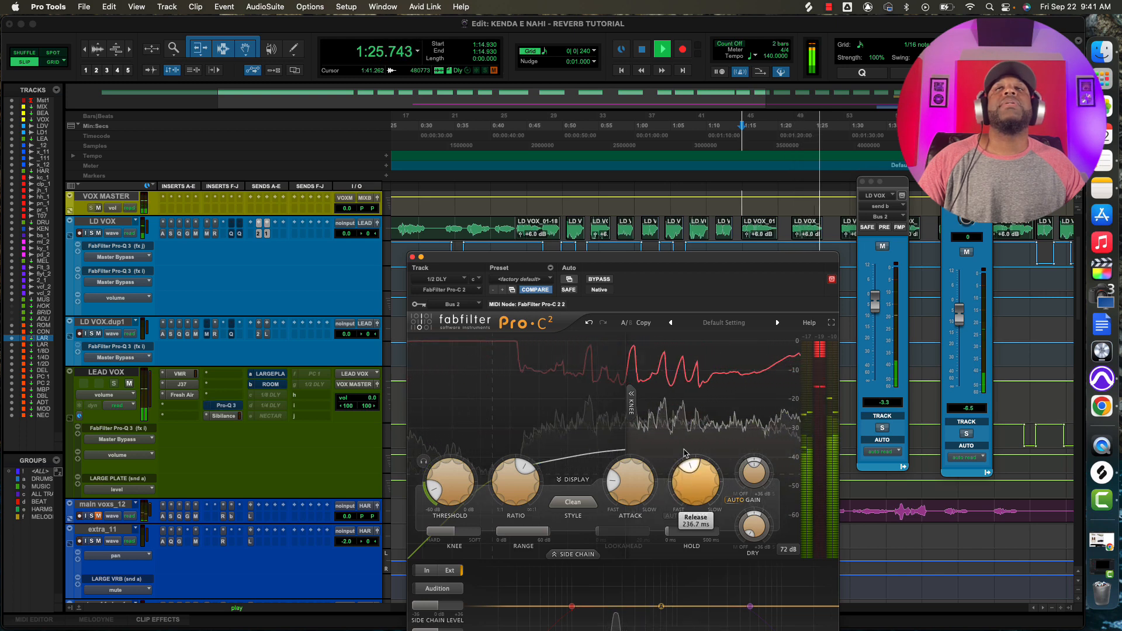
key(space)
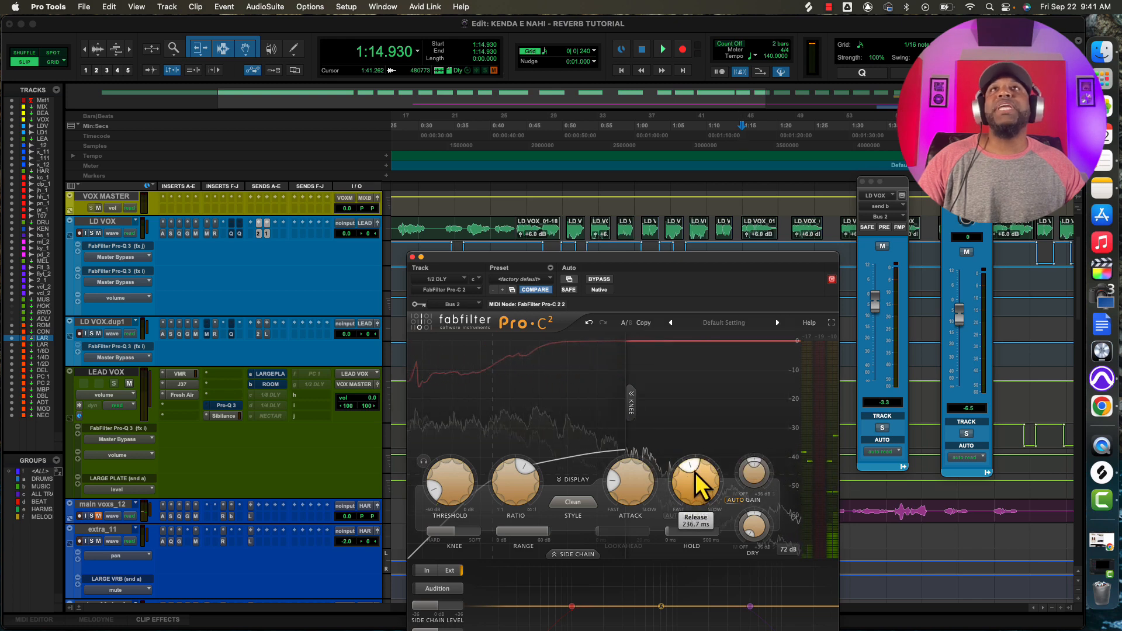
mouse_move(689, 472)
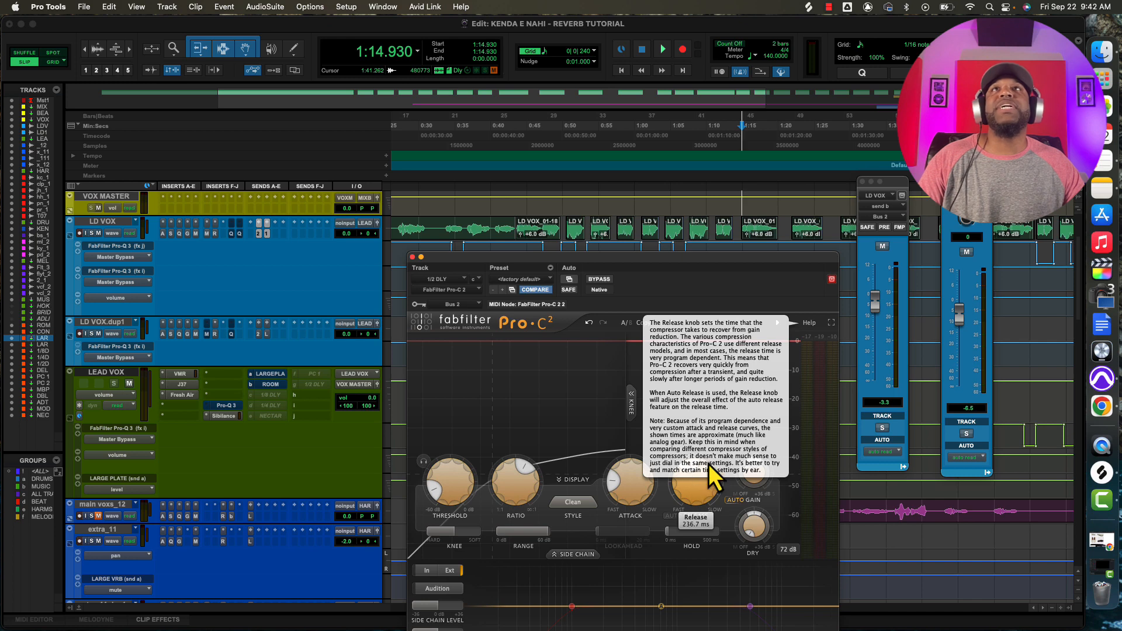
key(space)
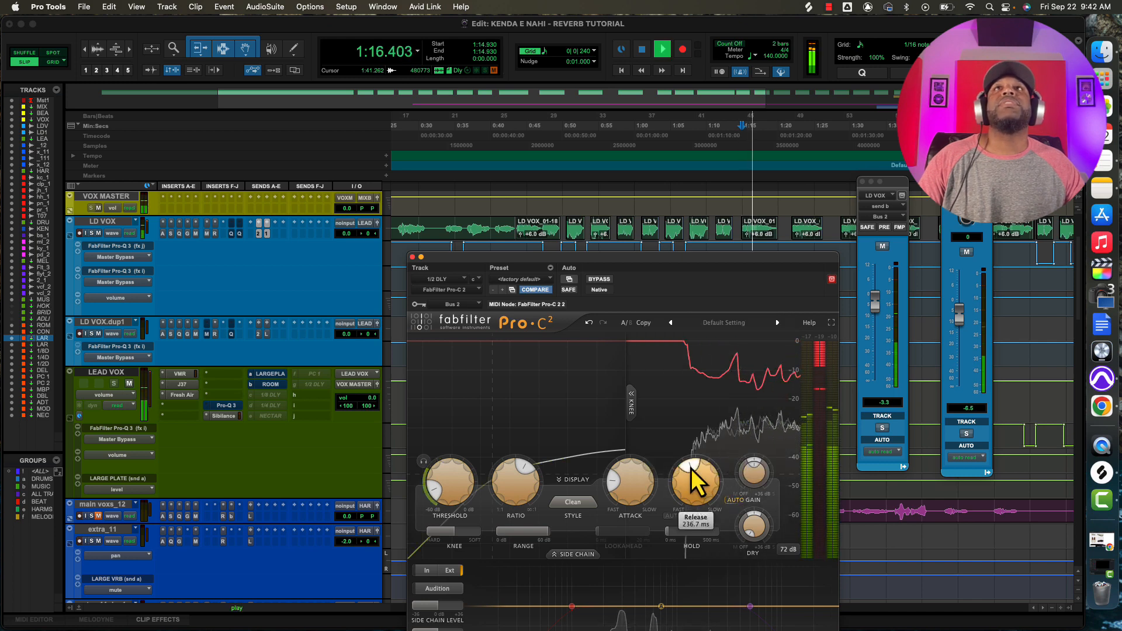
drag(691, 469, 702, 466)
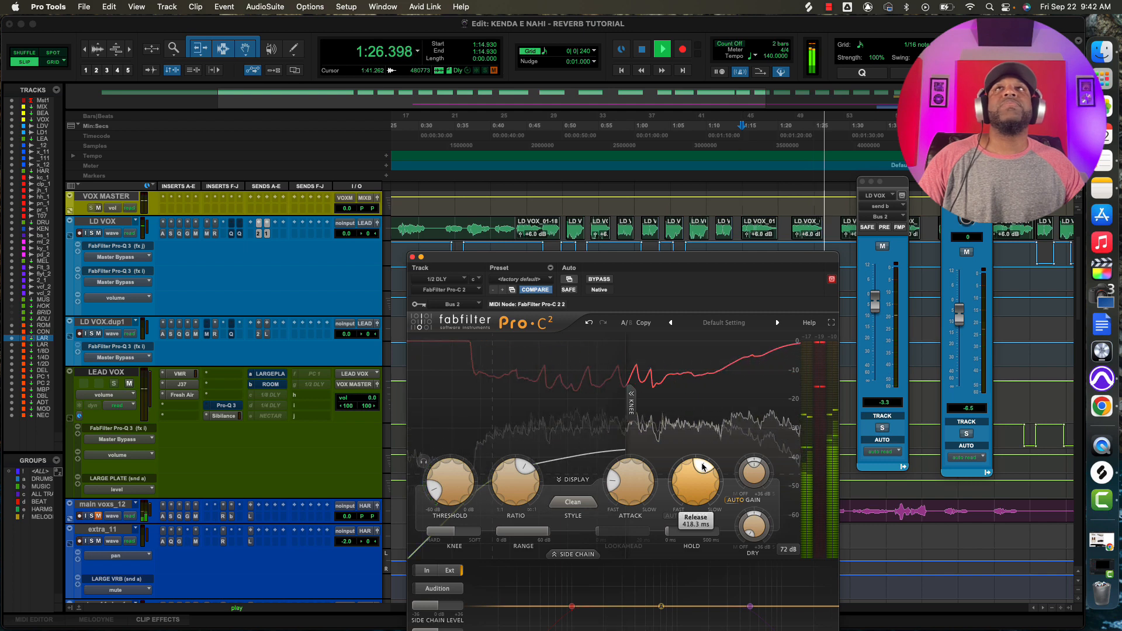
key(space)
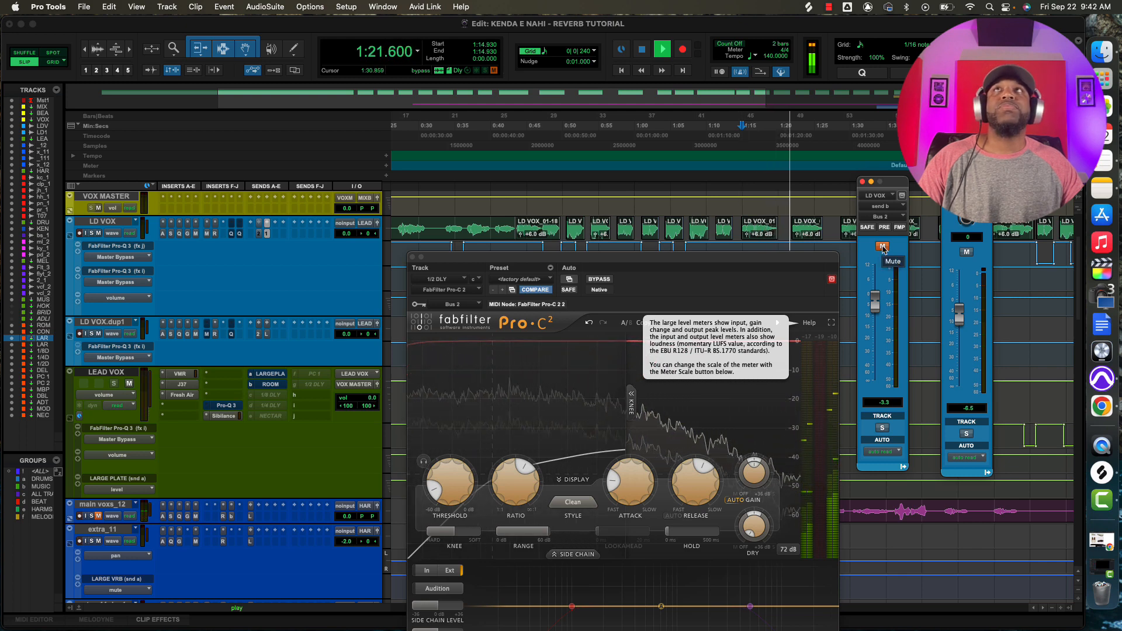
Unmute the LD VOX send to Bus 2 during playback and lengthen the Pro-C 2 attack slightly.
click(883, 247)
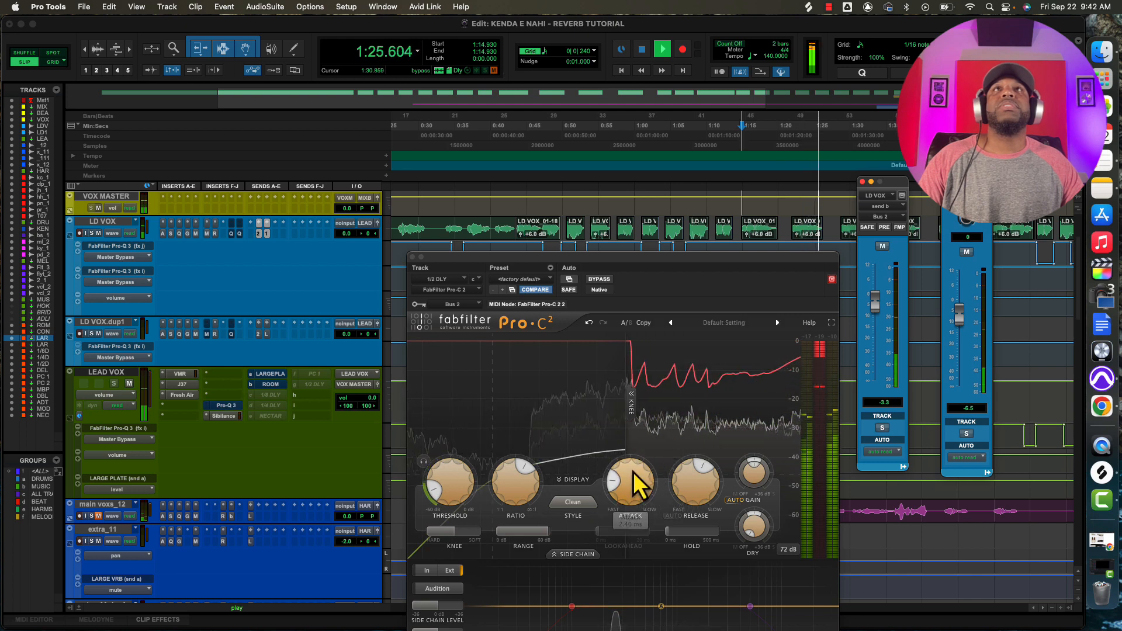
drag(618, 485, 618, 479)
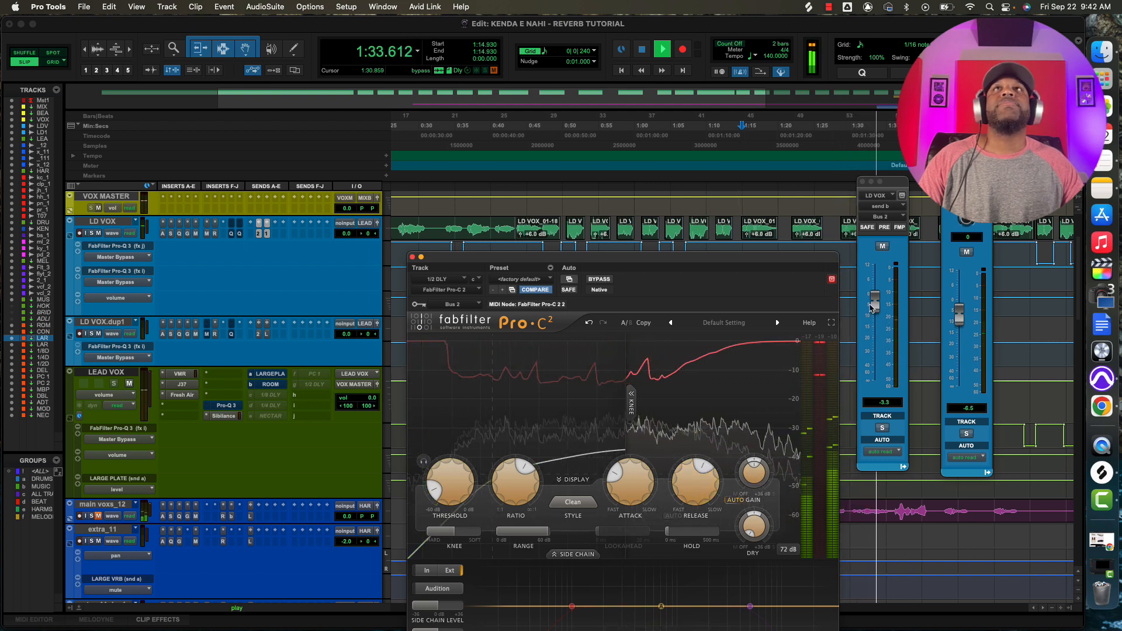
key(space)
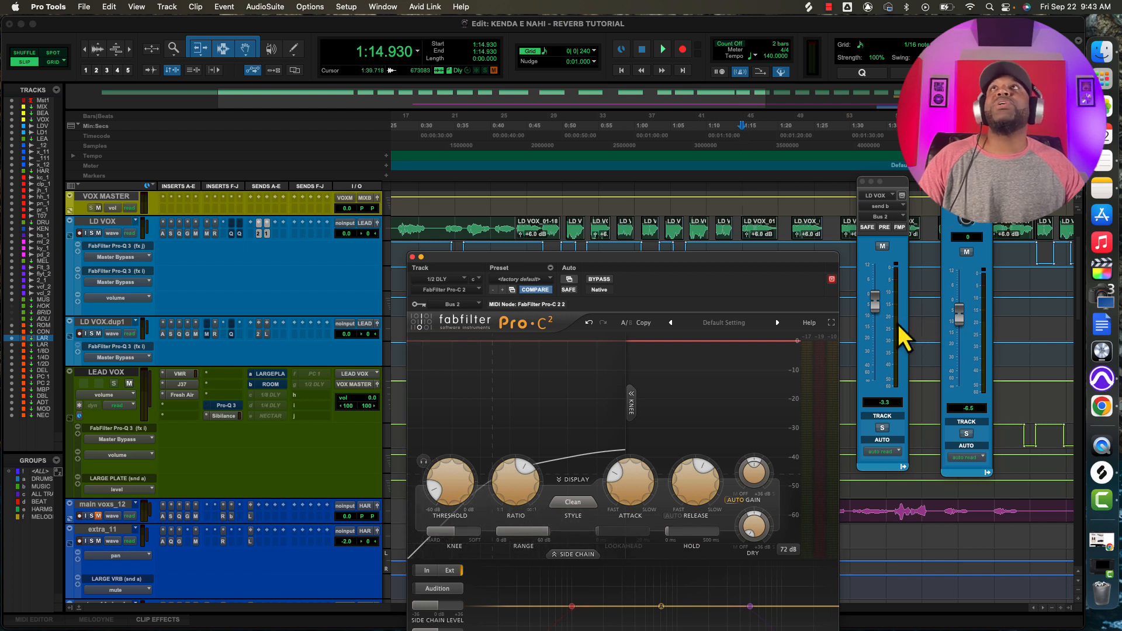
In the Mix window, enable EchoBoy and bypass the Valhalla VintageVerb insert on the 1/2 DLY return.
key(super+equal)
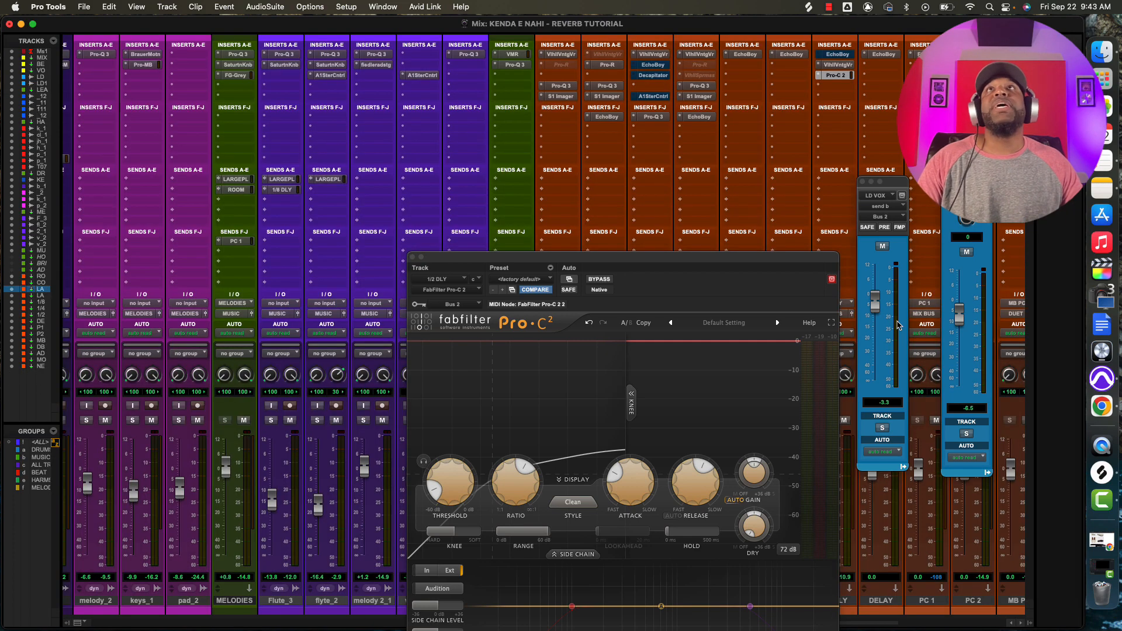
super+click(836, 55)
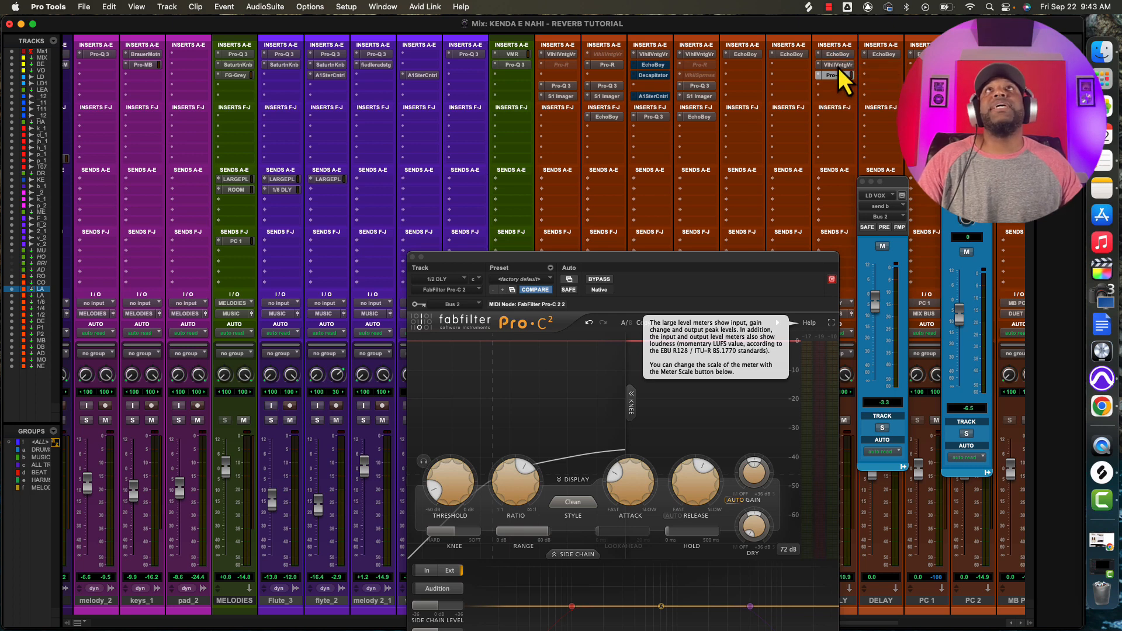
super+click(840, 66)
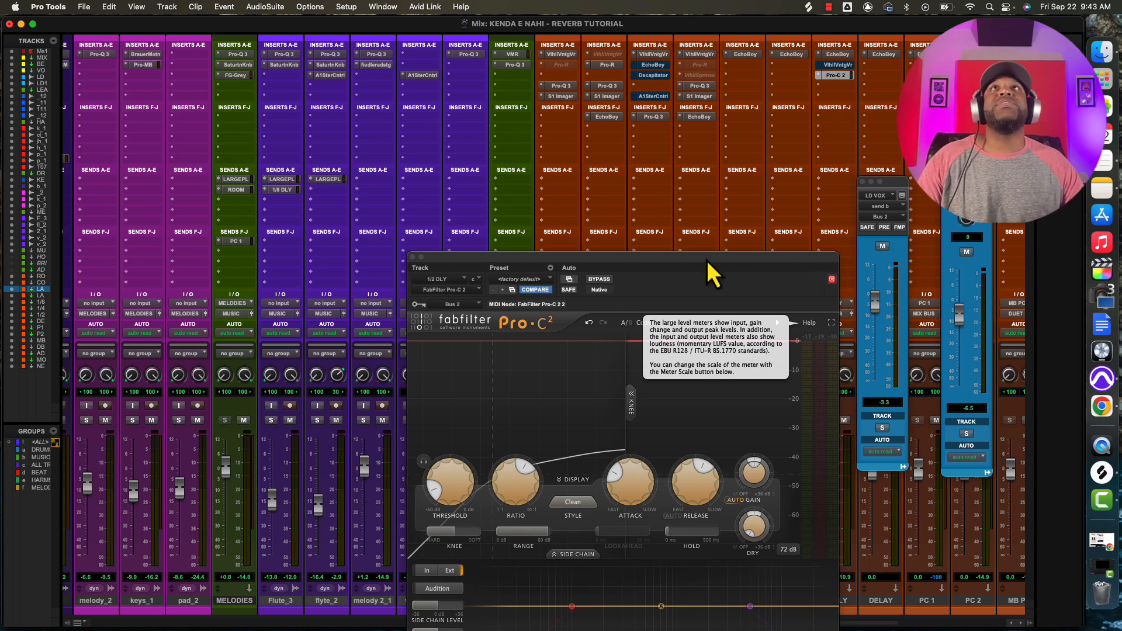
drag(706, 260, 686, 242)
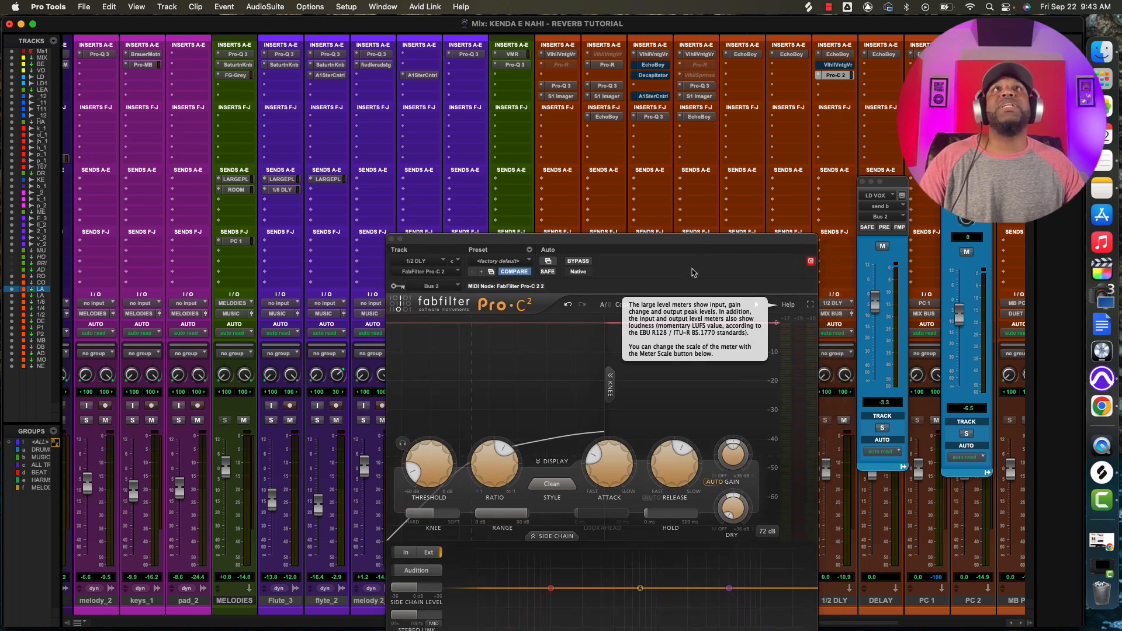
Play the vocal and raise the feedback slightly in EchoBoy on the 1/2 DLY return.
key(space)
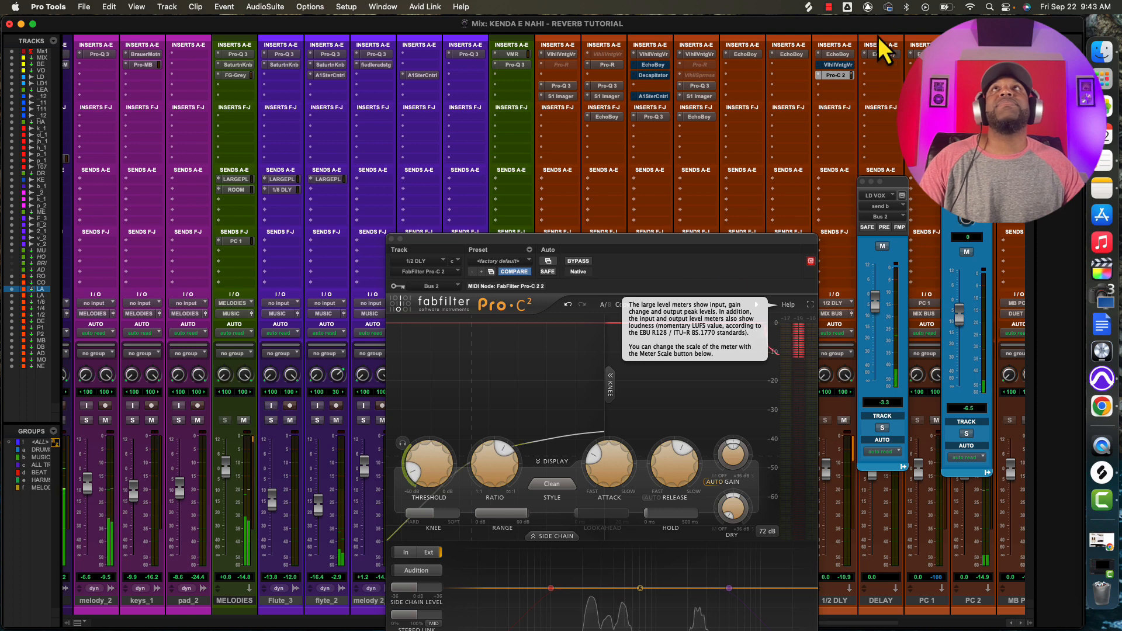
click(840, 55)
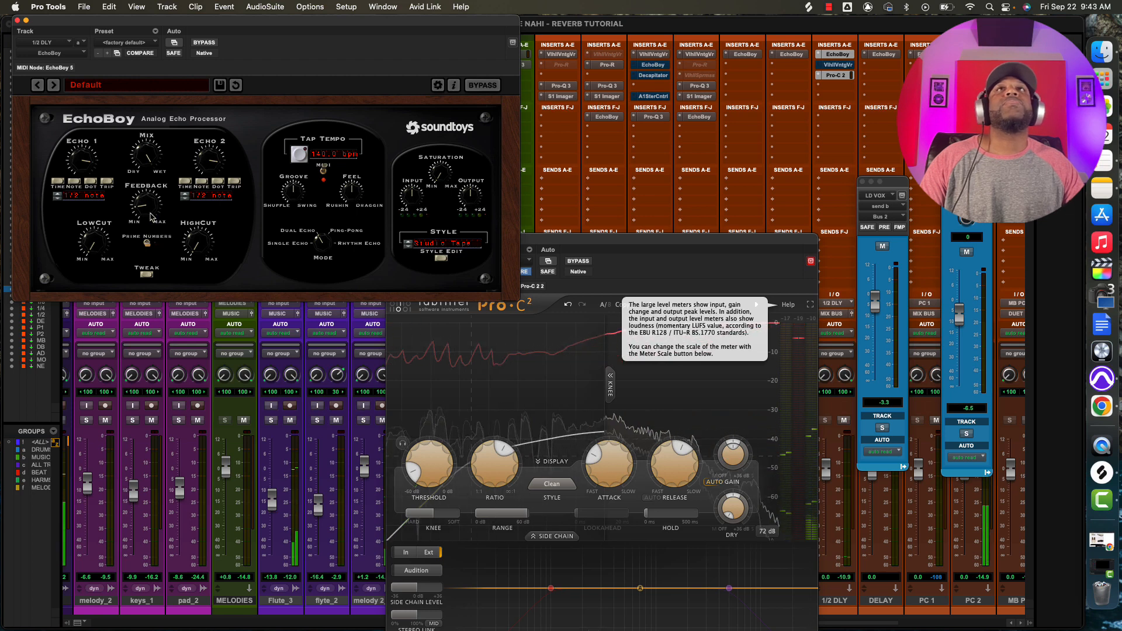
drag(151, 218, 146, 206)
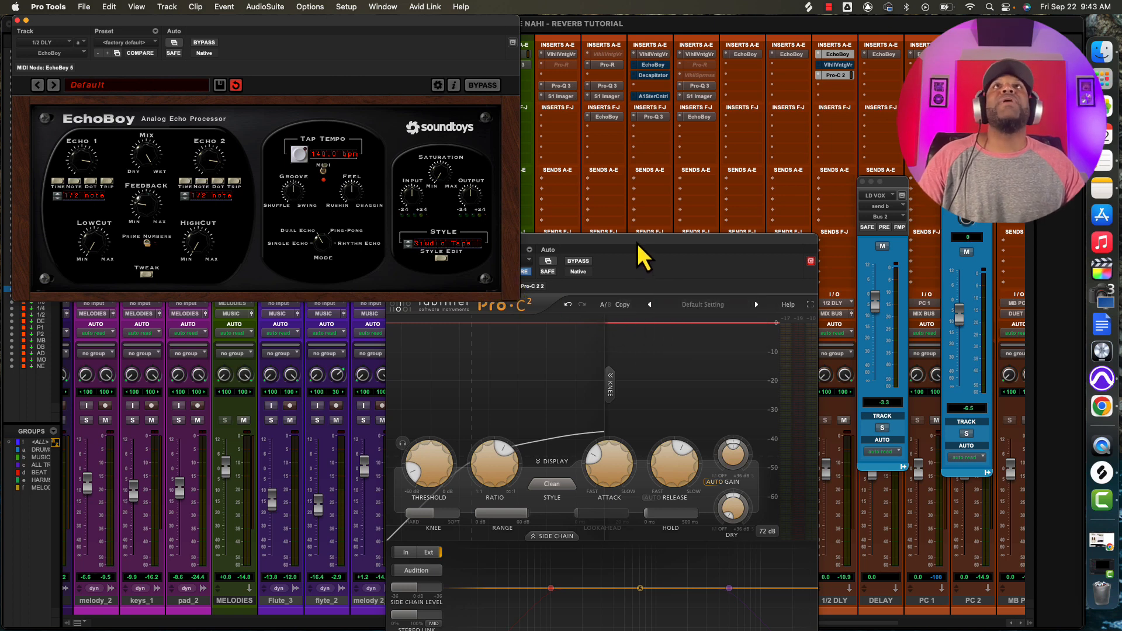
Compare the delay during playback with the LD VOX send to Bus 2 muted and unmuted, keeping Pro-C 2 in view beside EchoBoy.
drag(637, 243, 624, 212)
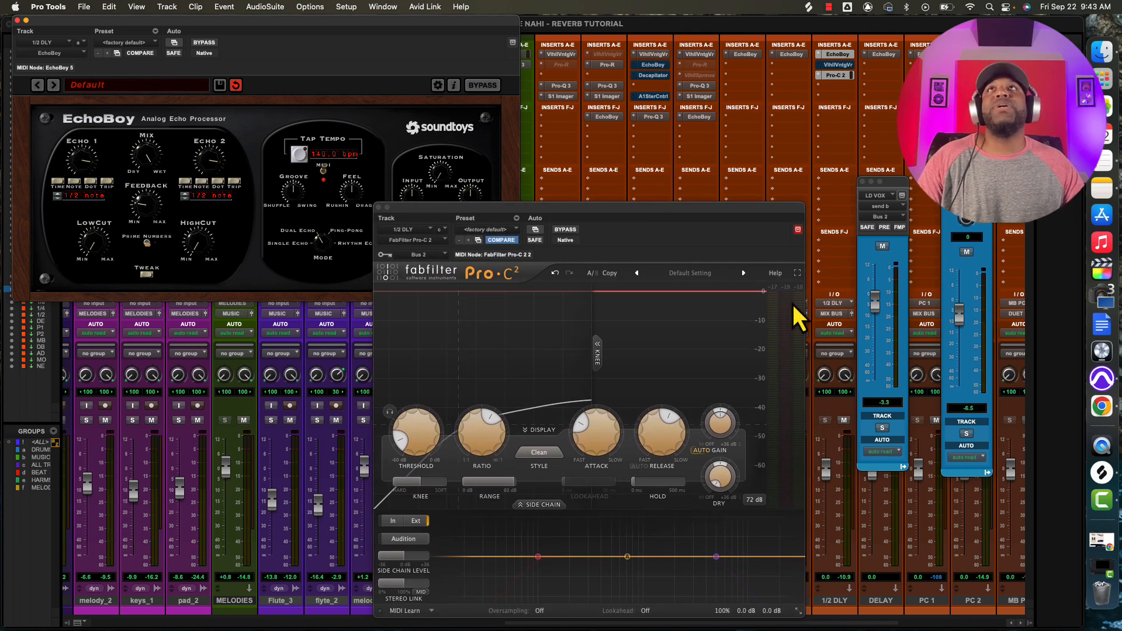
click(882, 246)
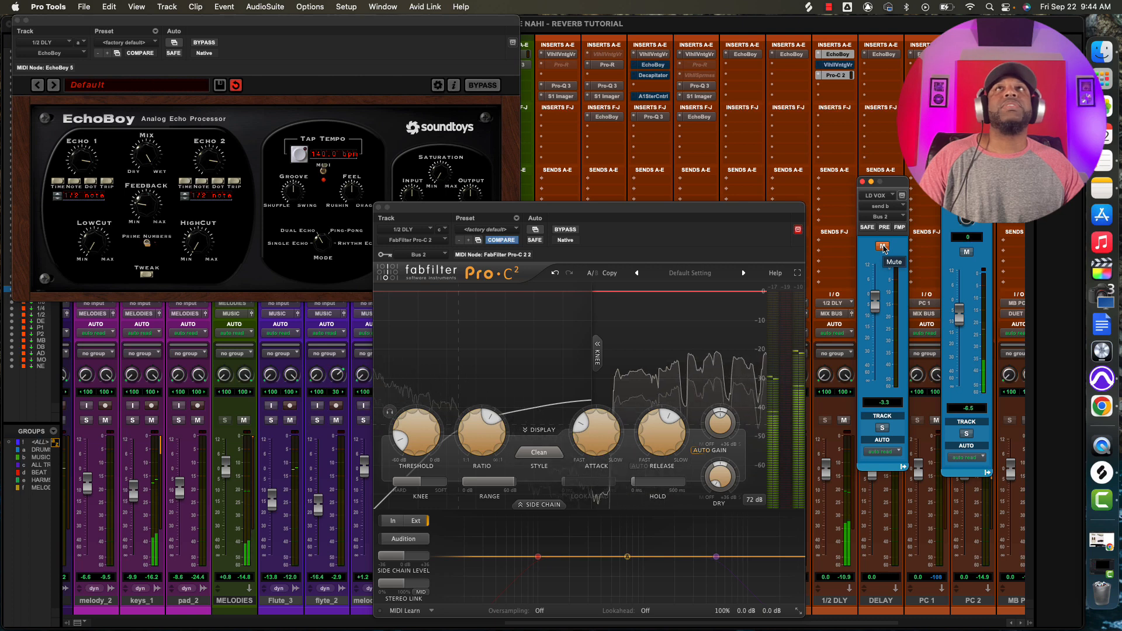
key(space)
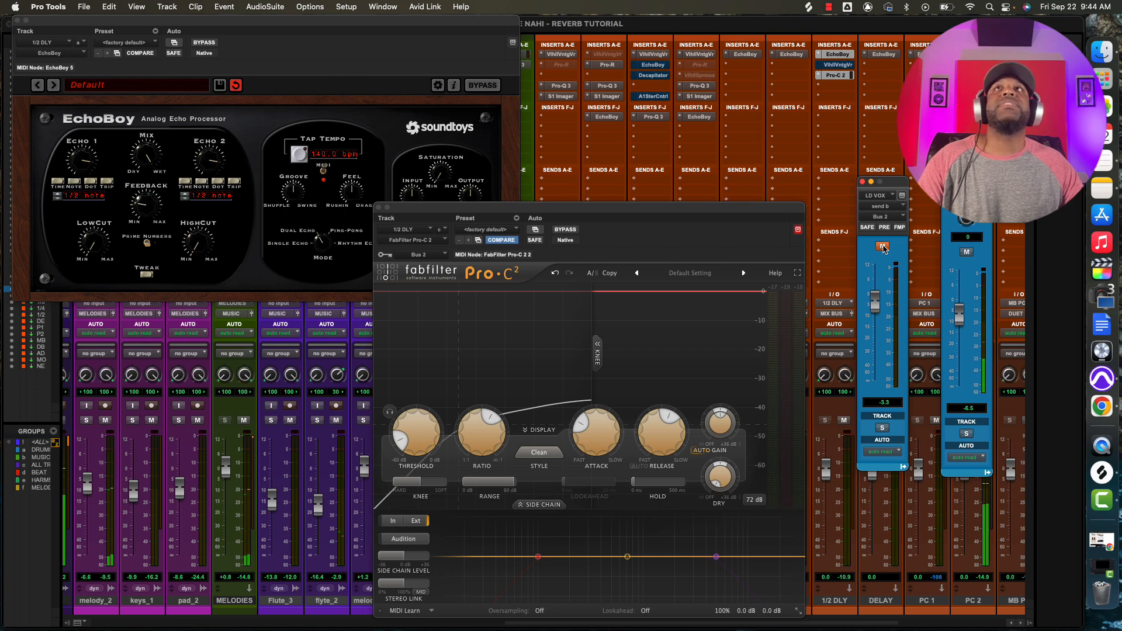
click(883, 246)
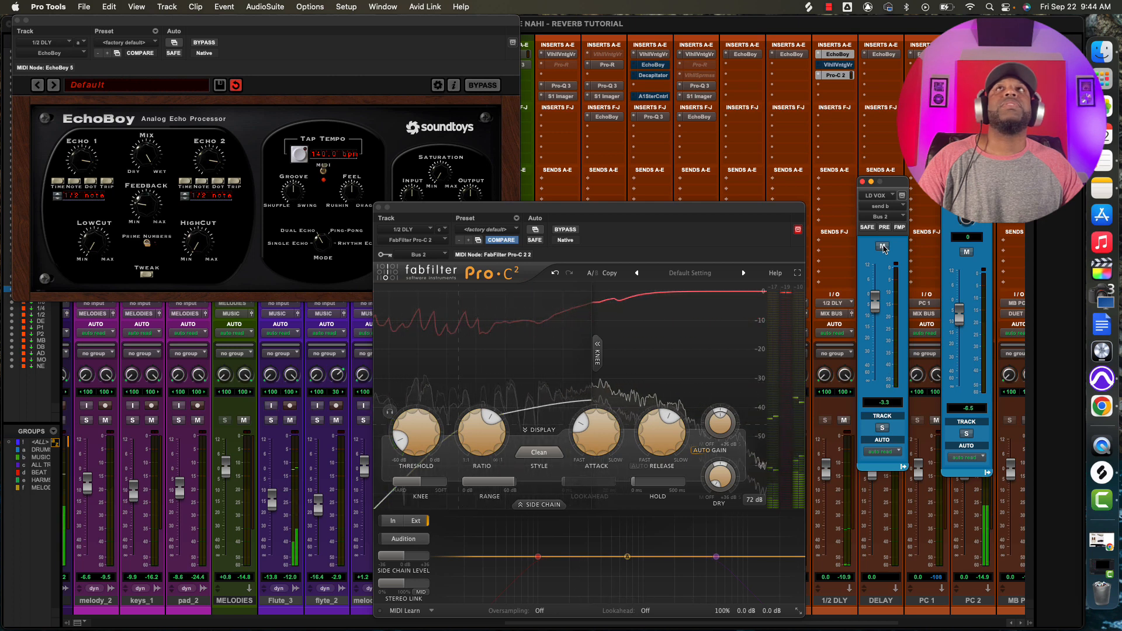
Mute and unmute the LD VOX send to Bus 2 during playback and adjust the Pro-C 2 attack.
click(883, 247)
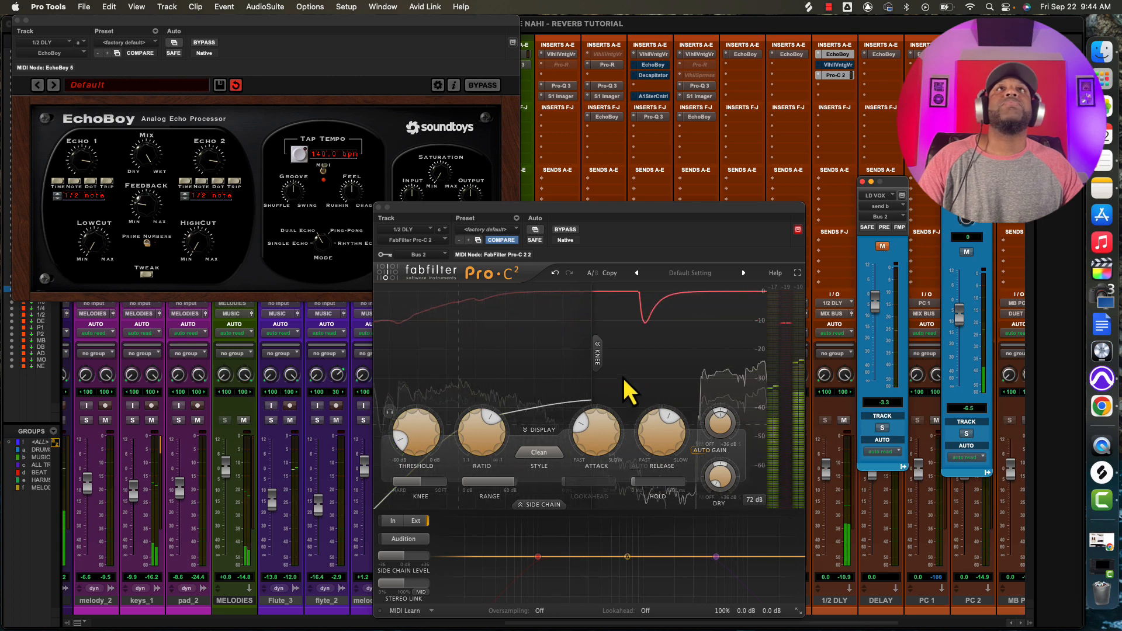
drag(579, 426, 579, 427)
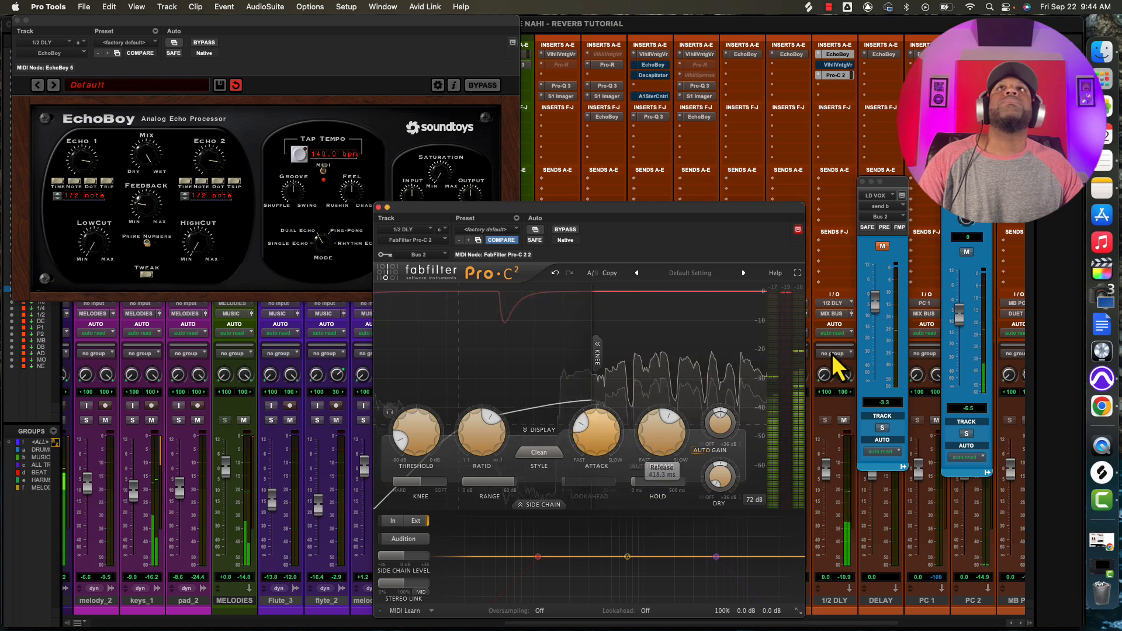
click(883, 246)
mouse_move(597, 438)
mouse_down()
mouse_move(596, 450)
mouse_move(573, 442)
mouse_up()
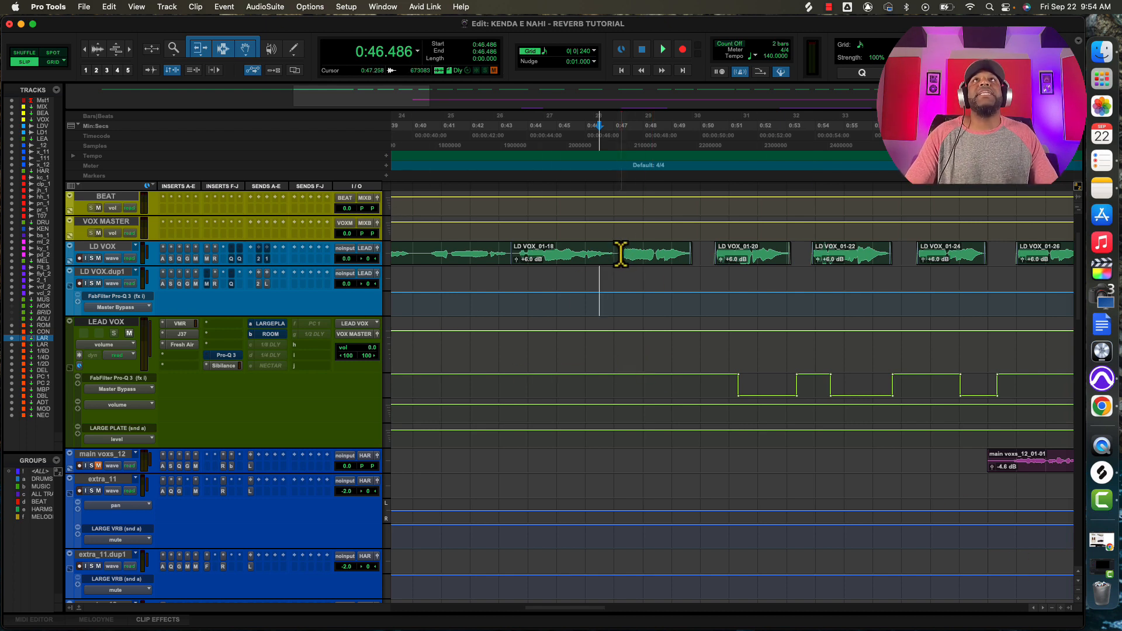
In the Edit window, audition the crash swell on the TRAVIS_BAR07 track from about 0:45.9, with the track unmuted and muted.
click(578, 254)
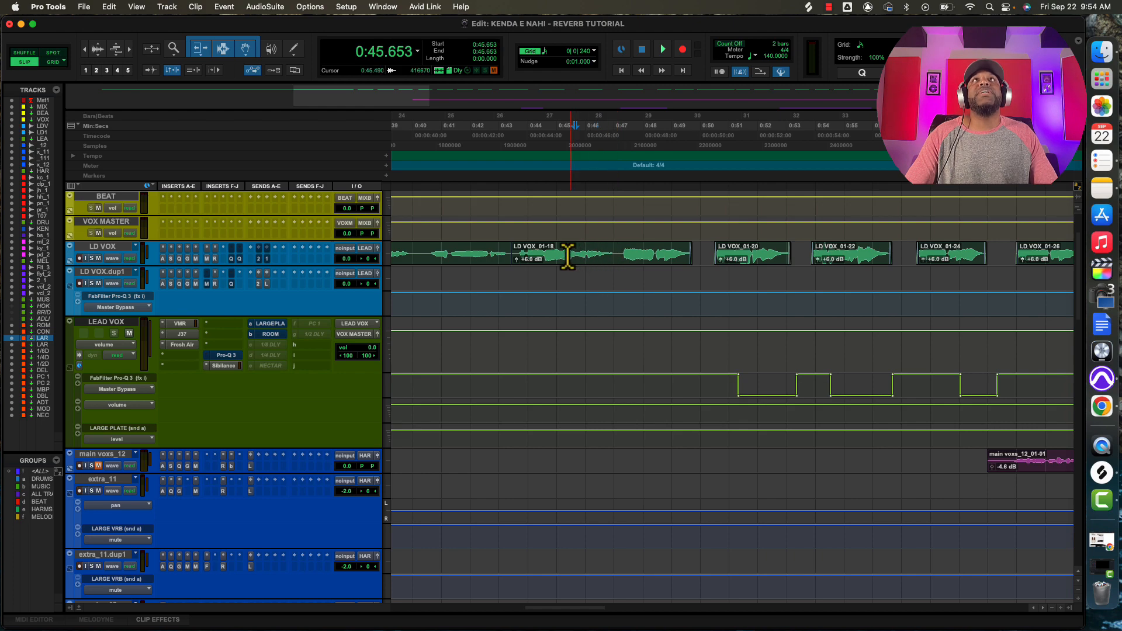
click(552, 252)
scroll(556, 257, down, 10)
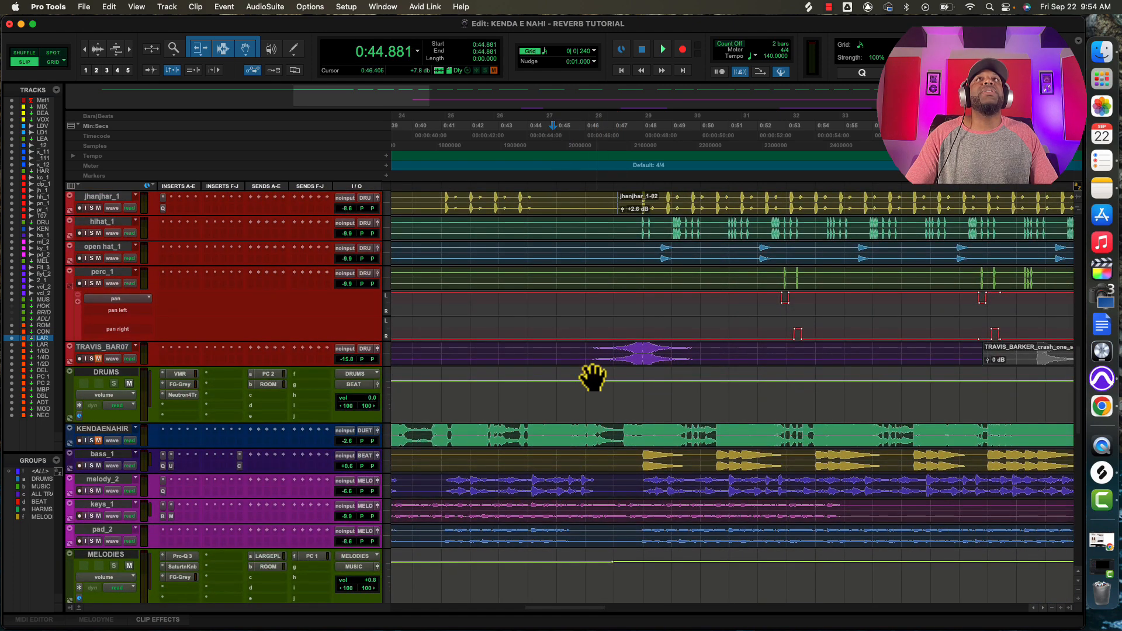
click(585, 353)
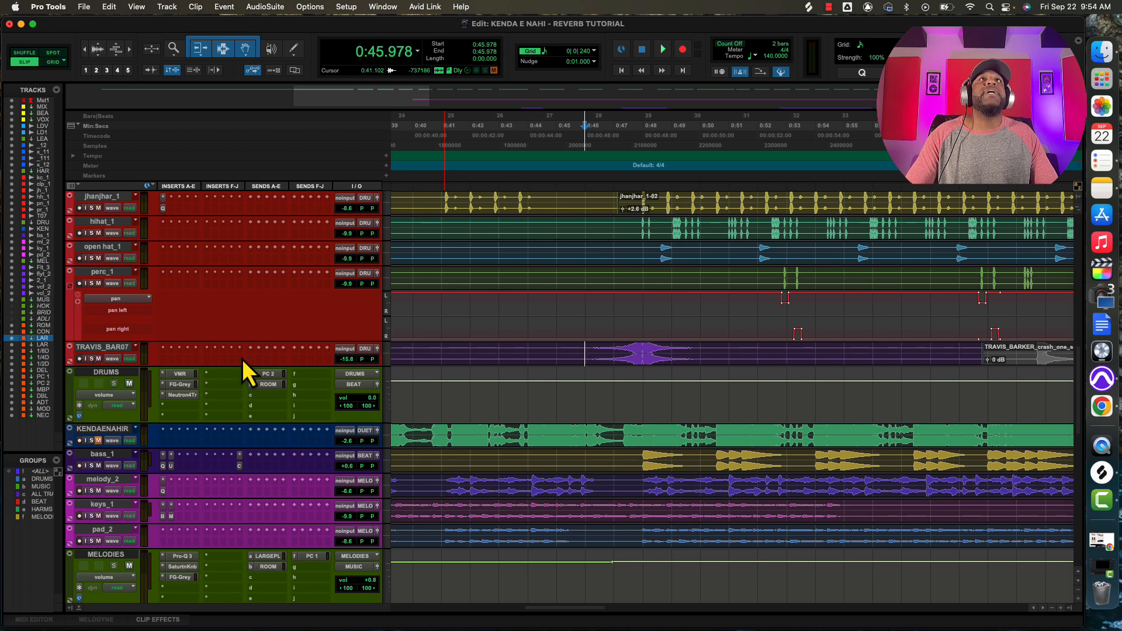
click(584, 348)
key(space)
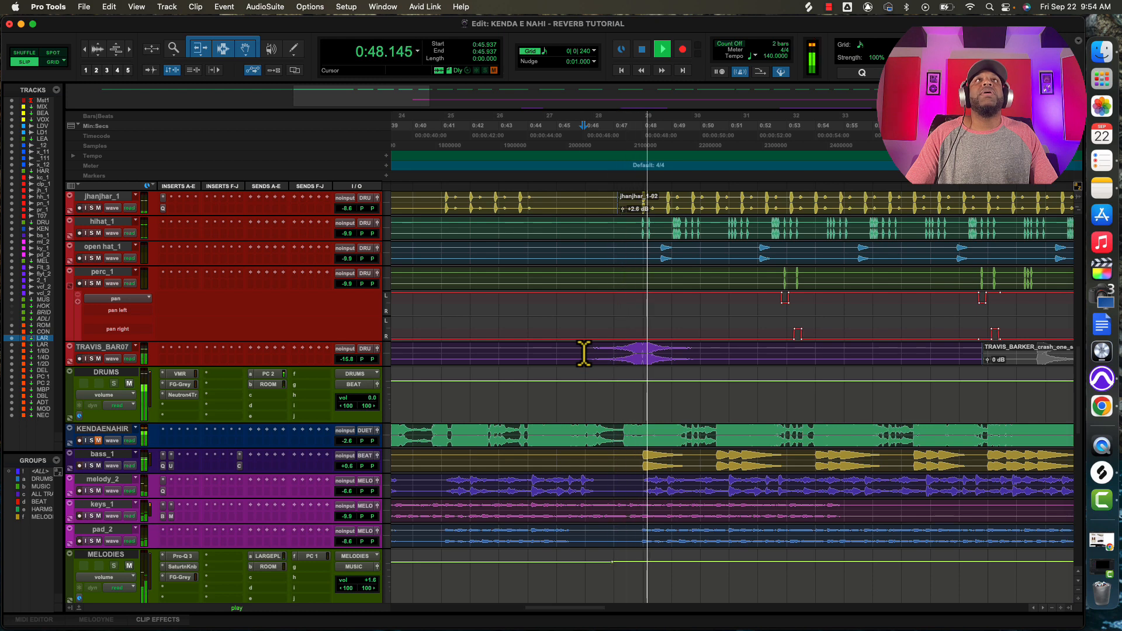
key(space)
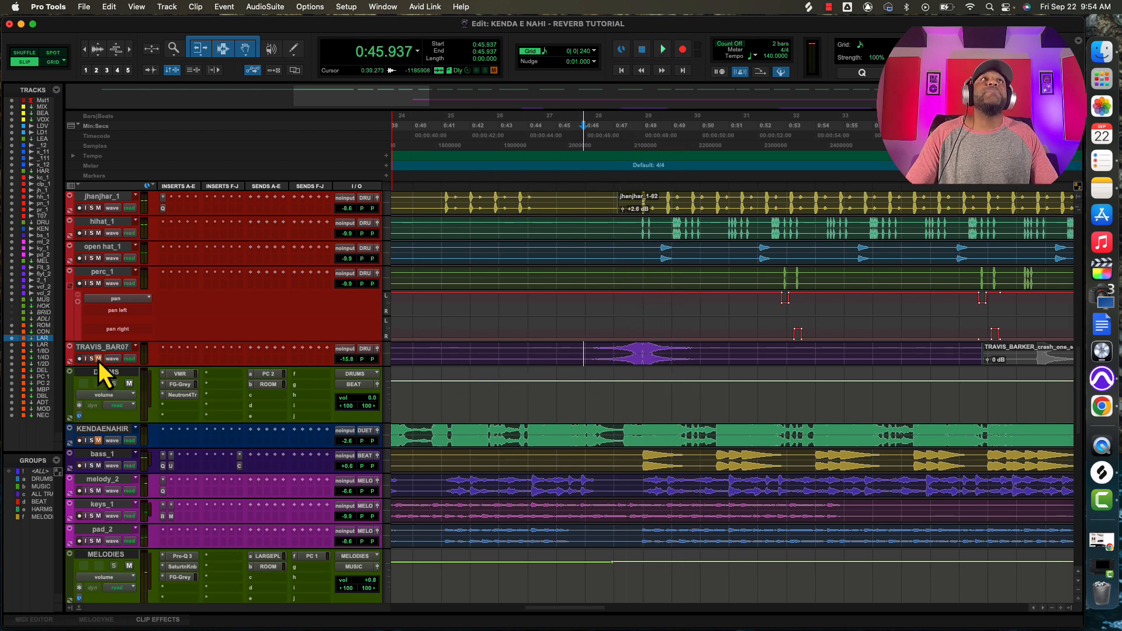
key(space)
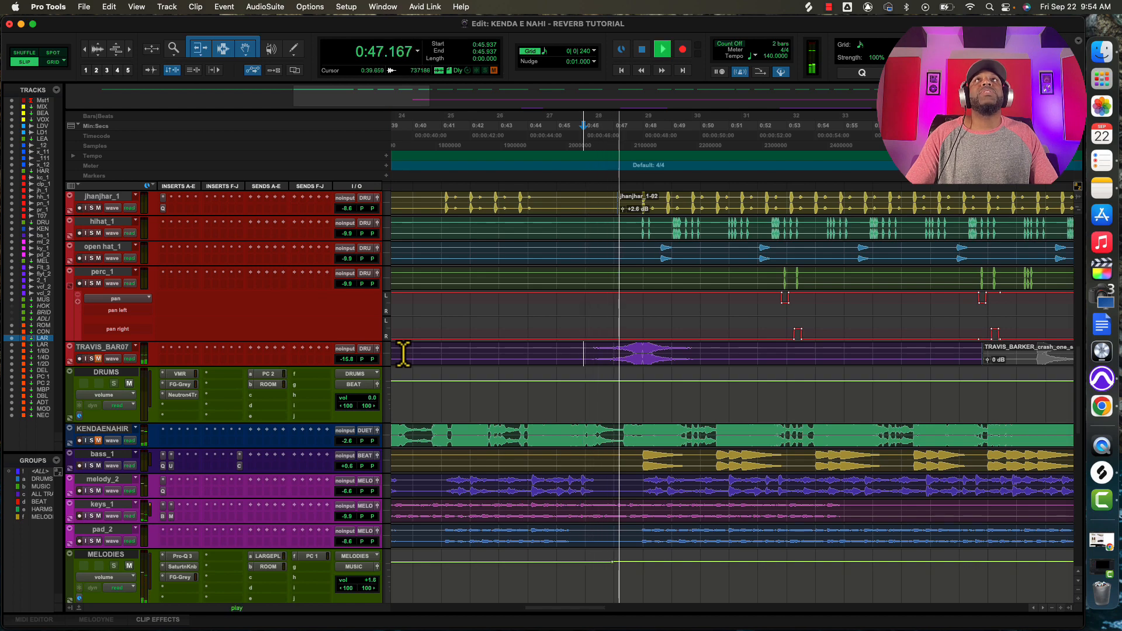
key(space)
Separate the LD VOX phrase from about 0:47.2 to 0:48.4 into its own clip and copy it to LD VOX.dup1 at the same position.
scroll(526, 379, up, 5)
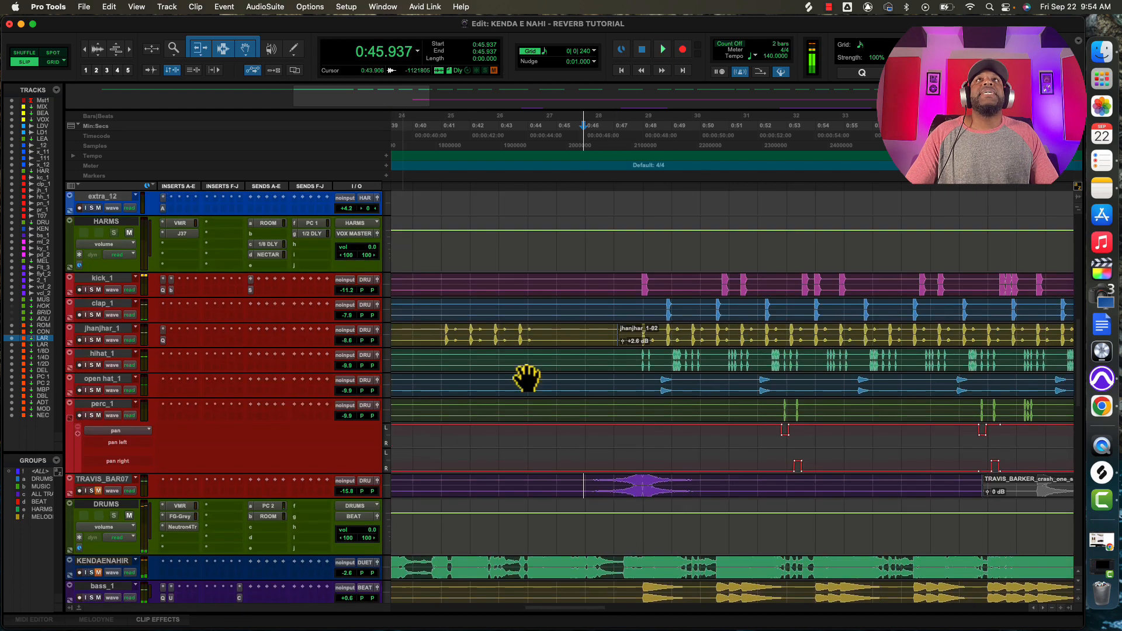
scroll(526, 379, up, 6)
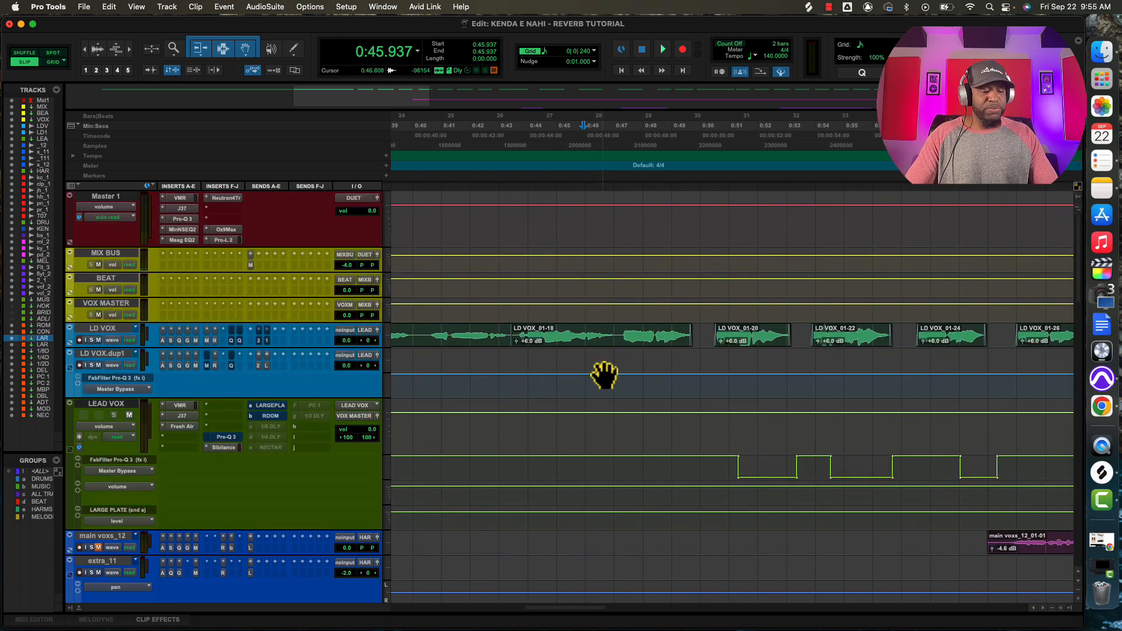
key(super+bracketright)
key(super+bracketleft)
key(super+bracketleft)
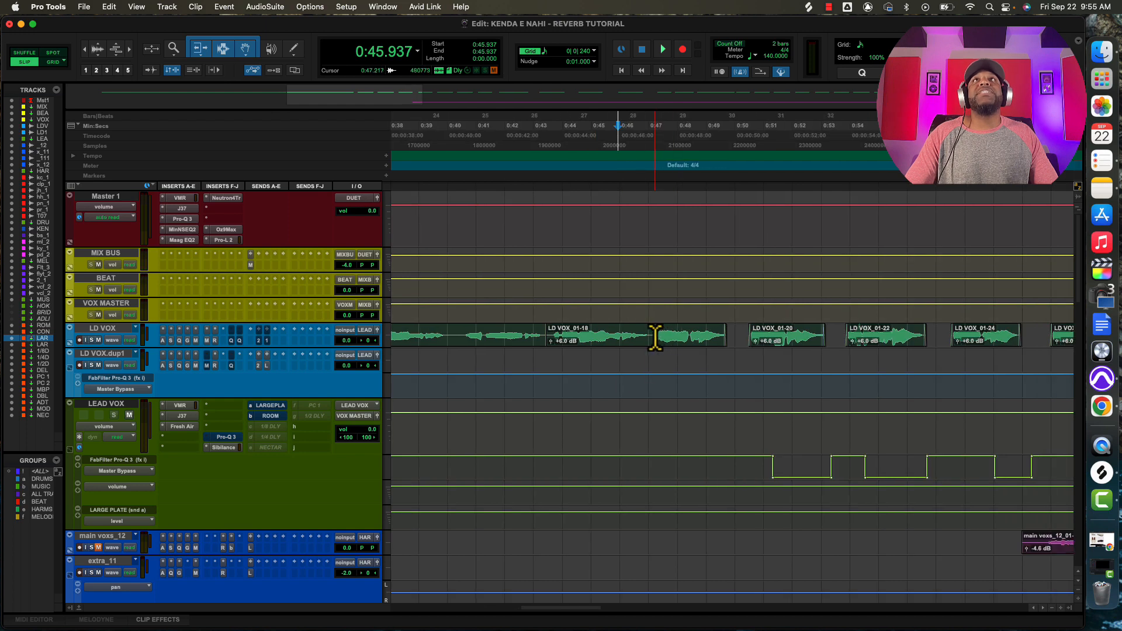
drag(656, 337, 690, 330)
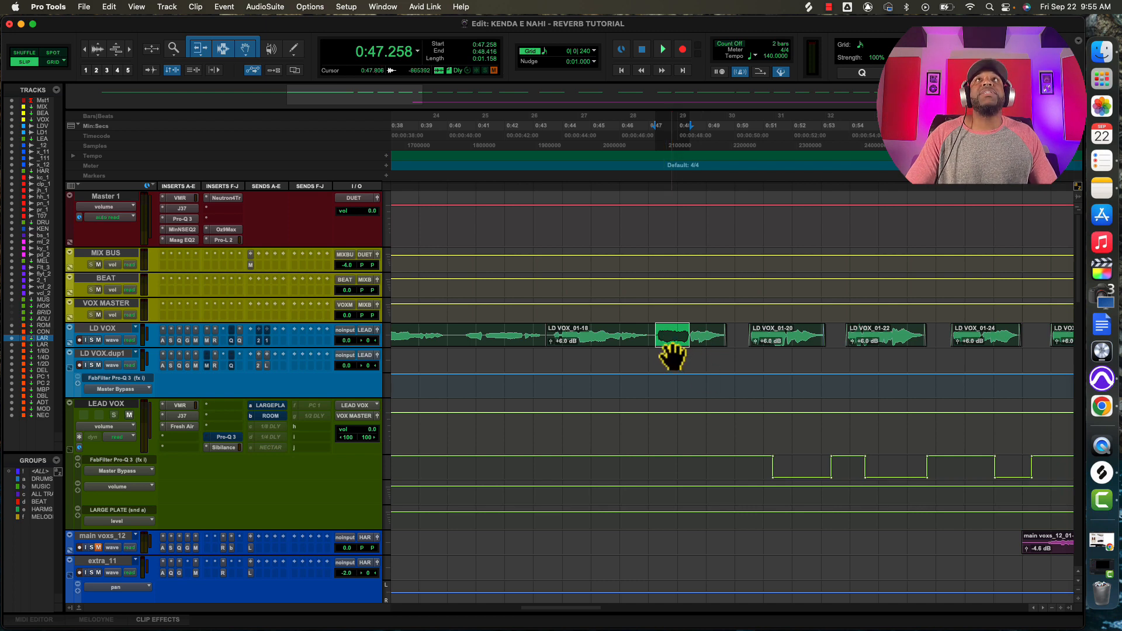
drag(666, 349, 696, 332)
key(super+z)
click(654, 338)
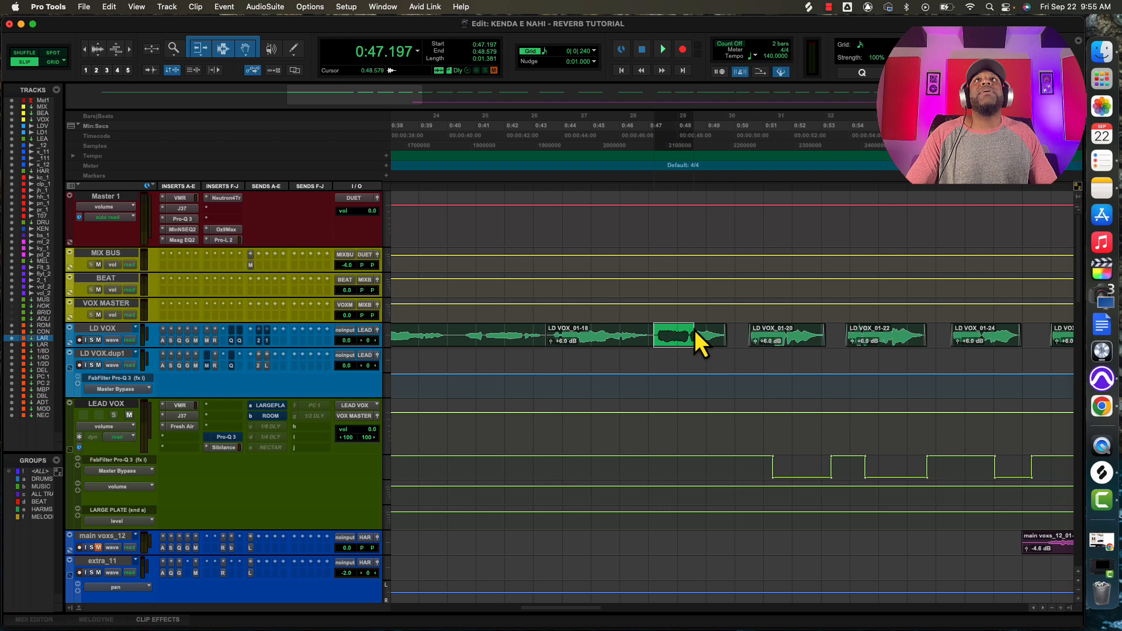
key(super+e)
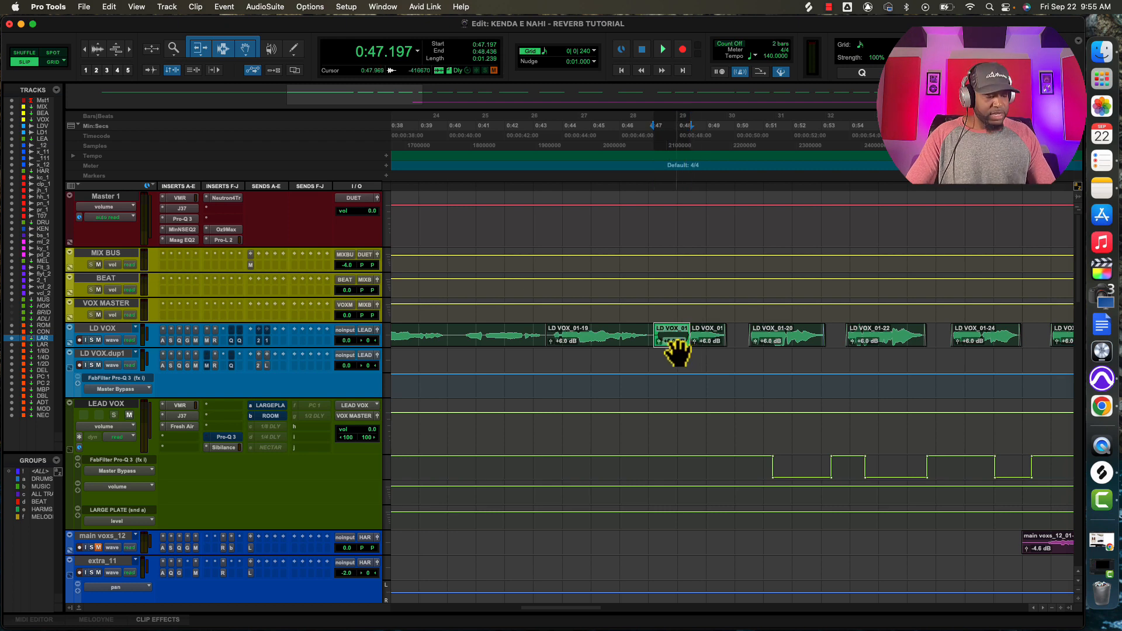
drag(670, 363, 671, 363)
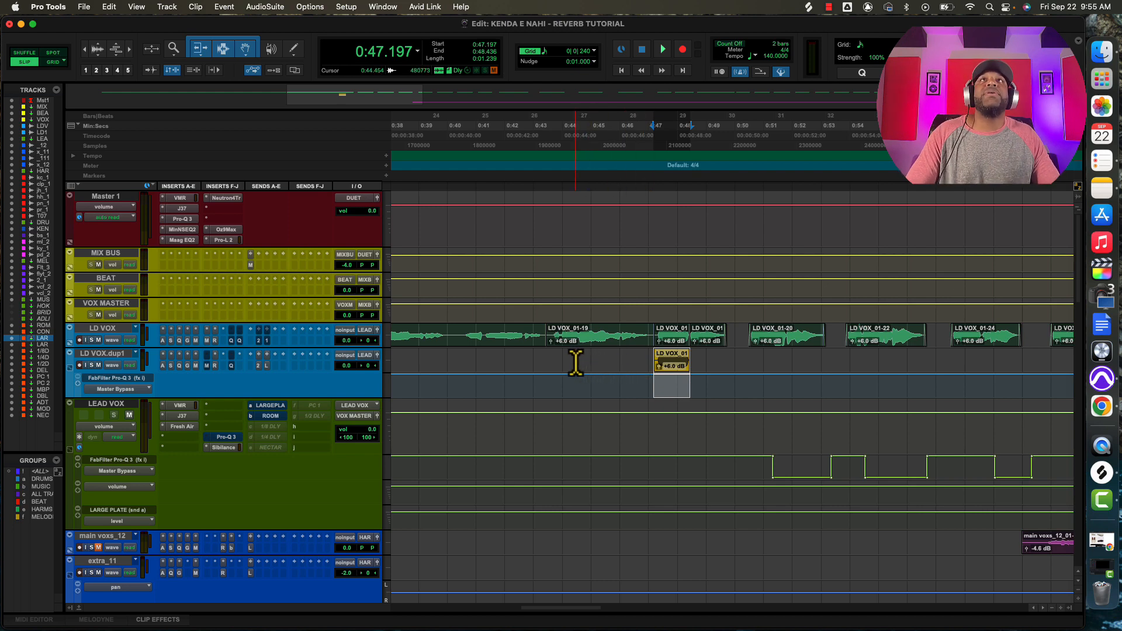
Select LD VOX.dup1 from about 0:44.45 to the end of the copied clip and render it with a reversed AudioSuite D-Verb.
drag(574, 361, 678, 359)
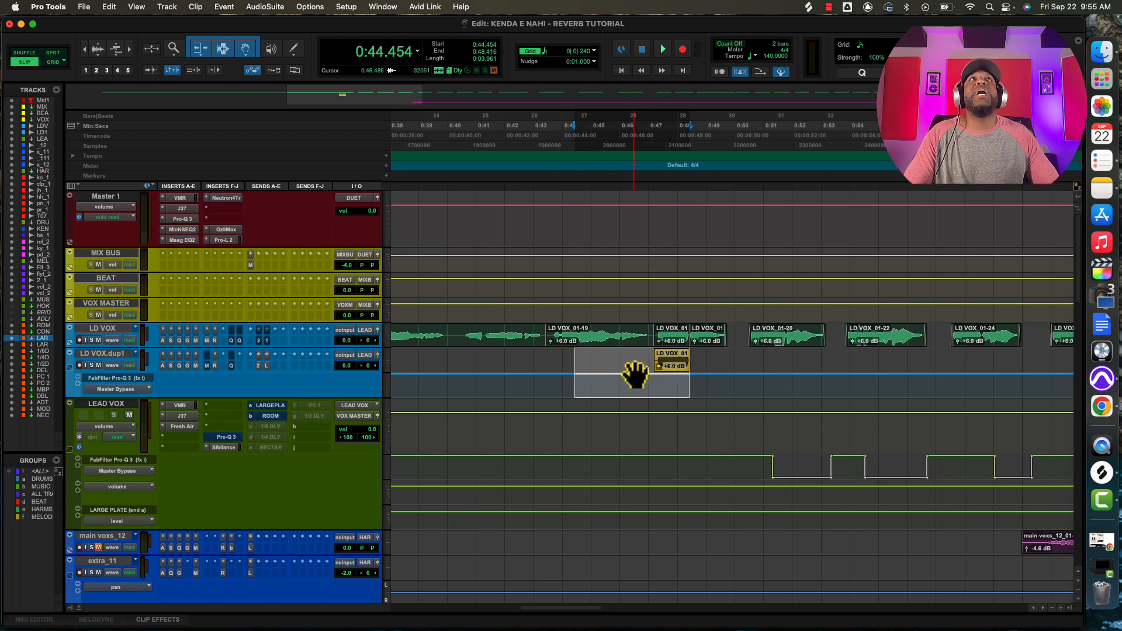
click(264, 8)
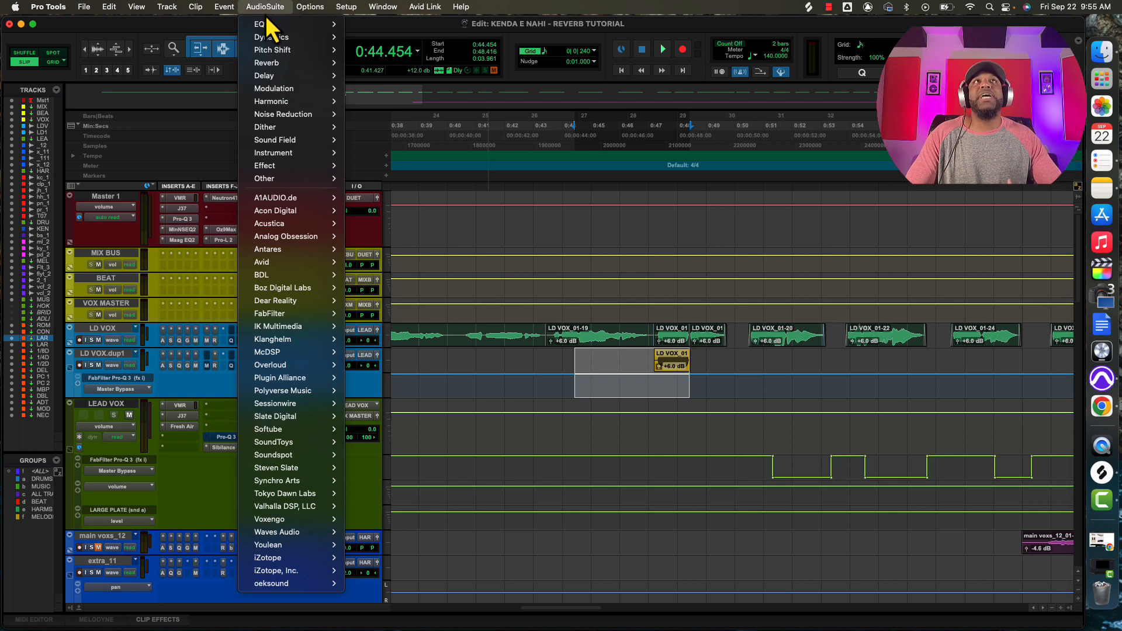
mouse_move(274, 103)
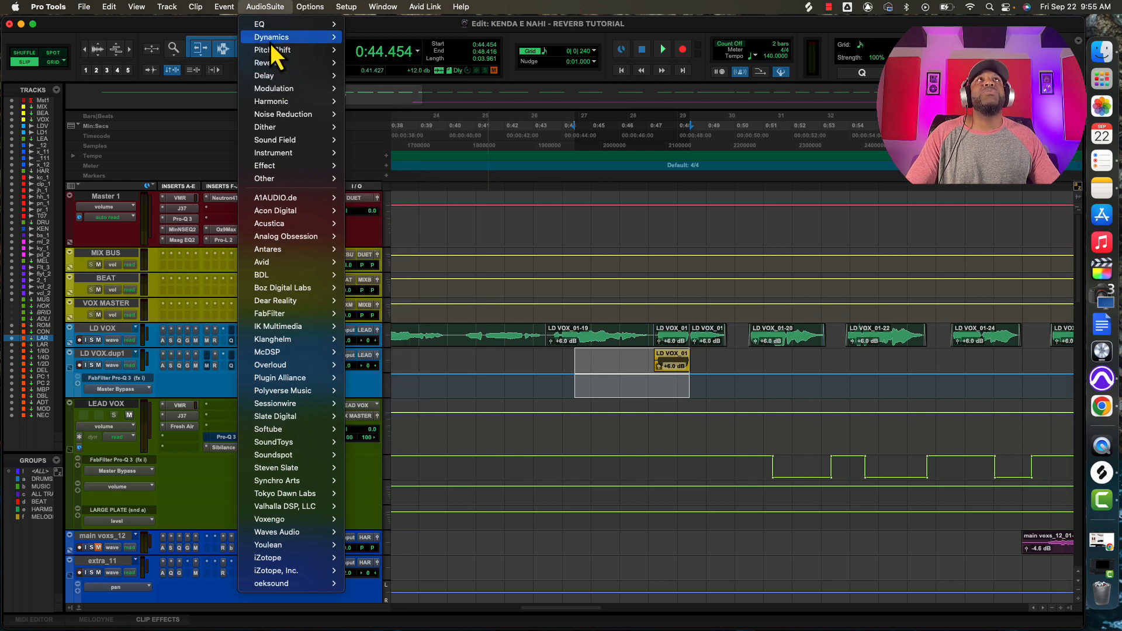
mouse_move(270, 63)
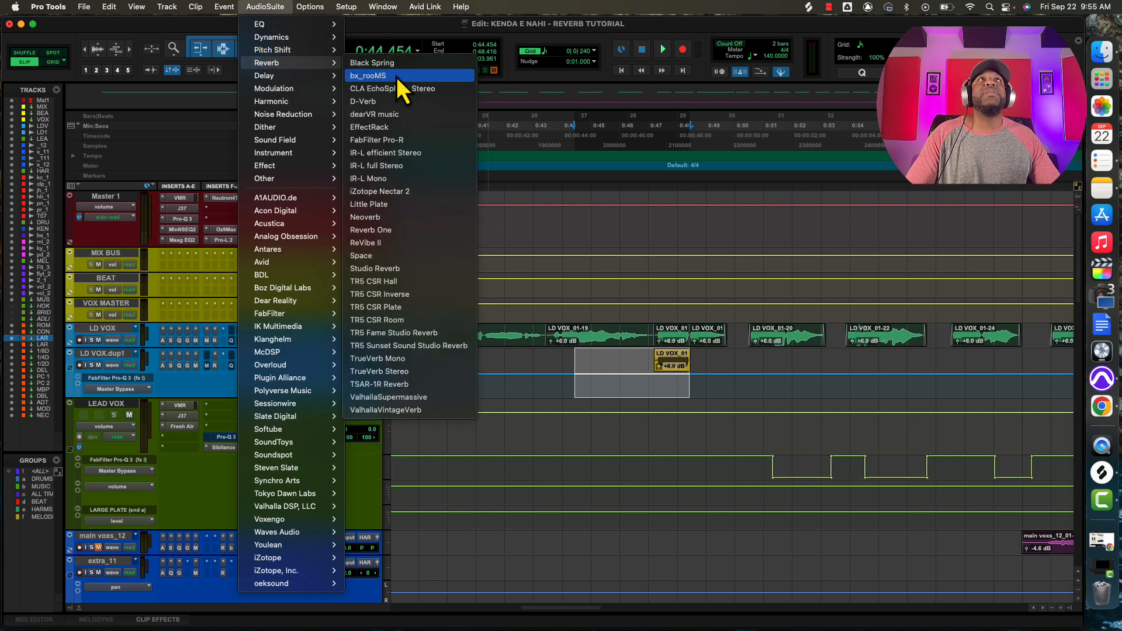
click(363, 103)
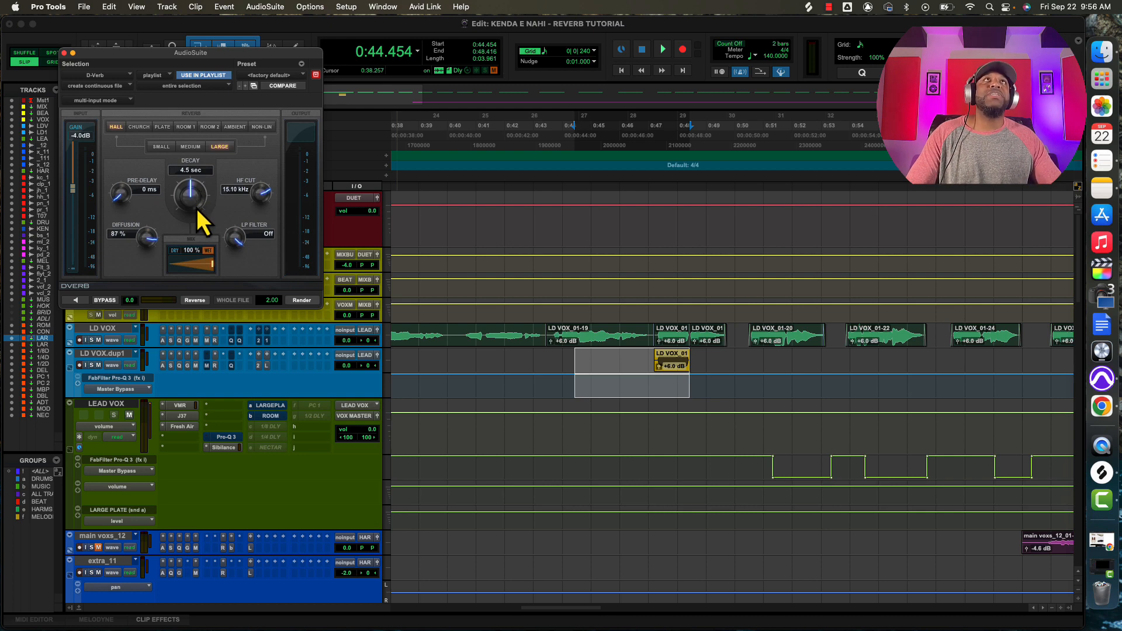
click(195, 301)
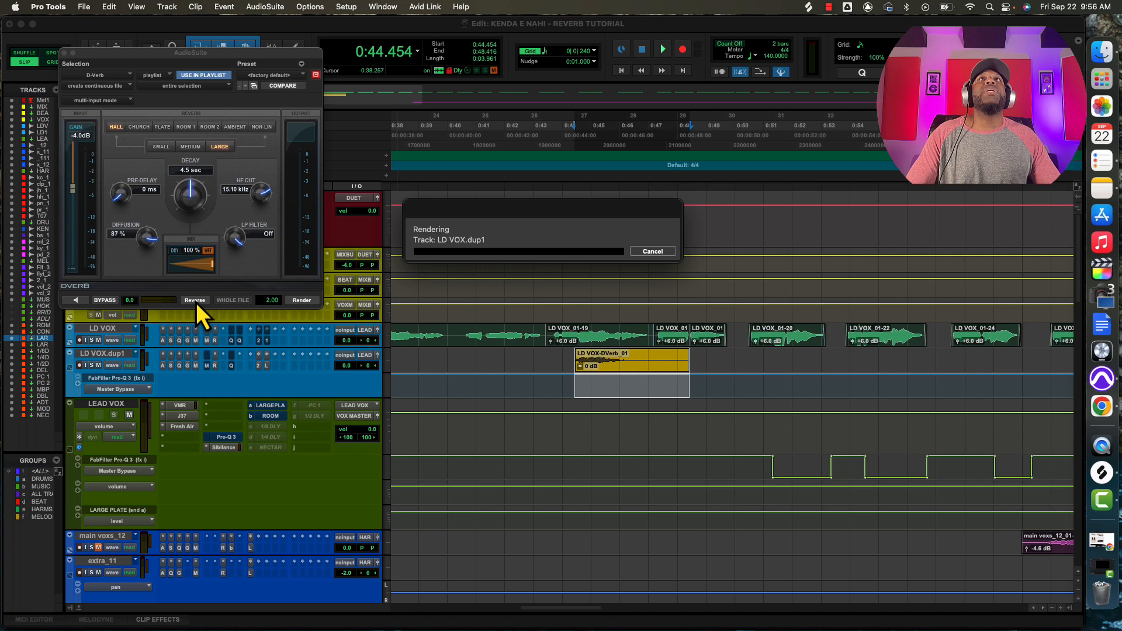
click(303, 301)
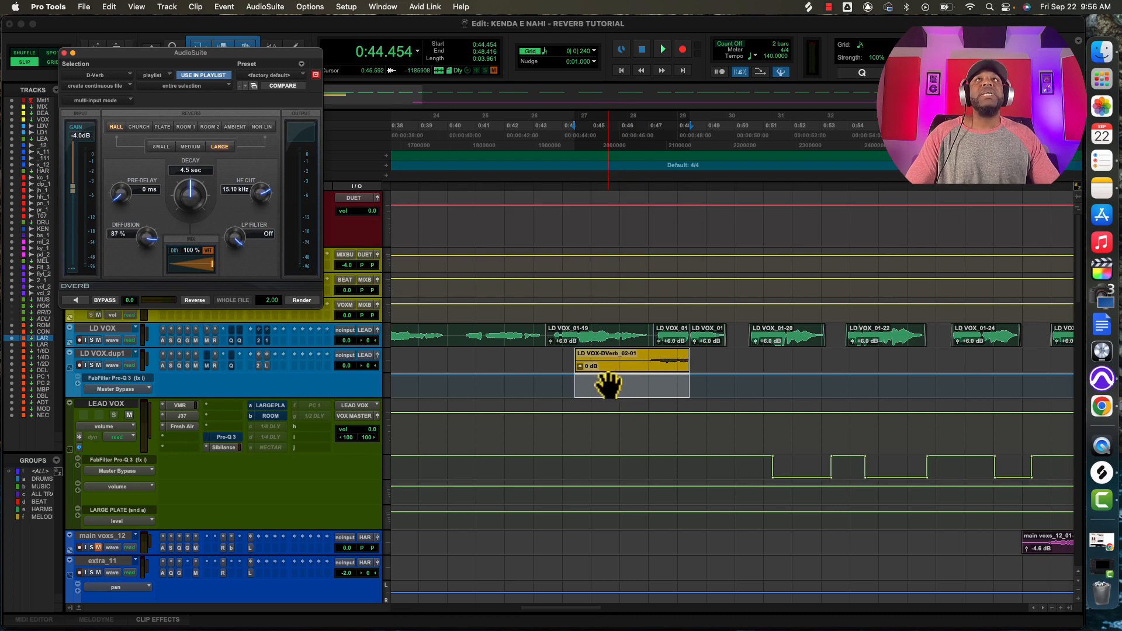
Shift the reversed reverb clip slightly earlier, audition it from about 0:42.97 and raise its clip gain to +7.8 dB.
drag(672, 365, 655, 364)
click(533, 362)
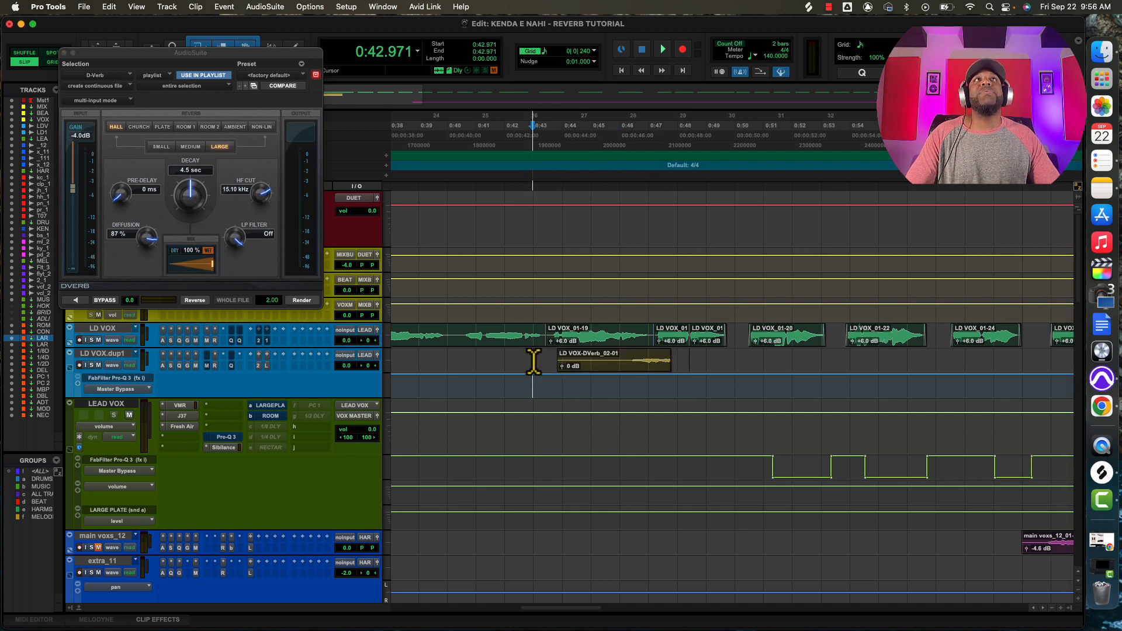
key(space)
drag(562, 370, 563, 364)
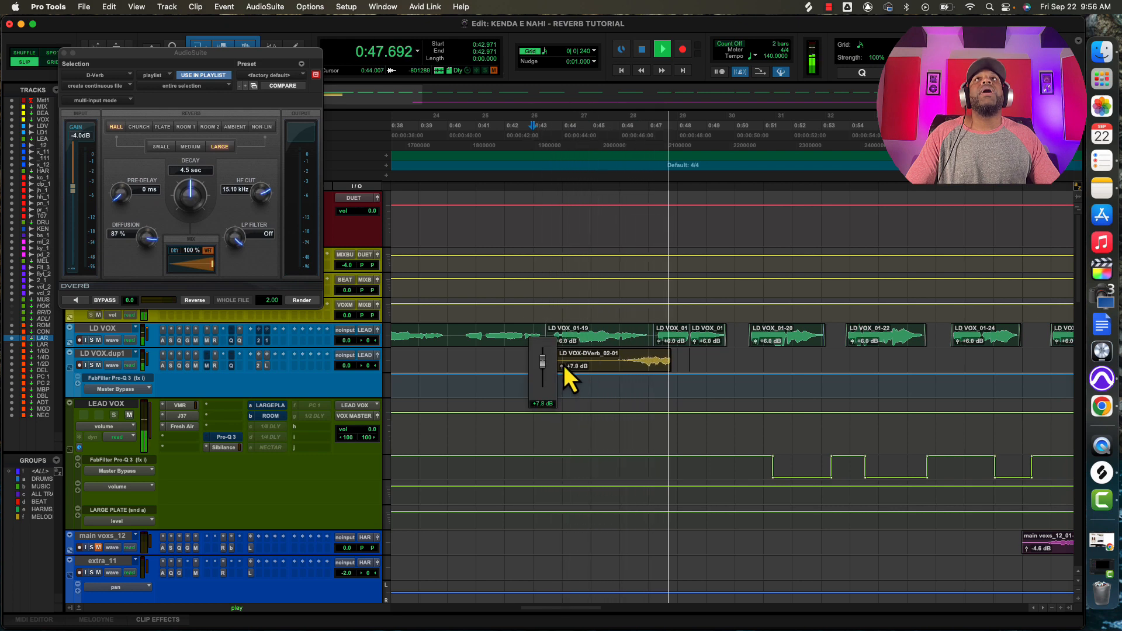
click(660, 367)
key(space)
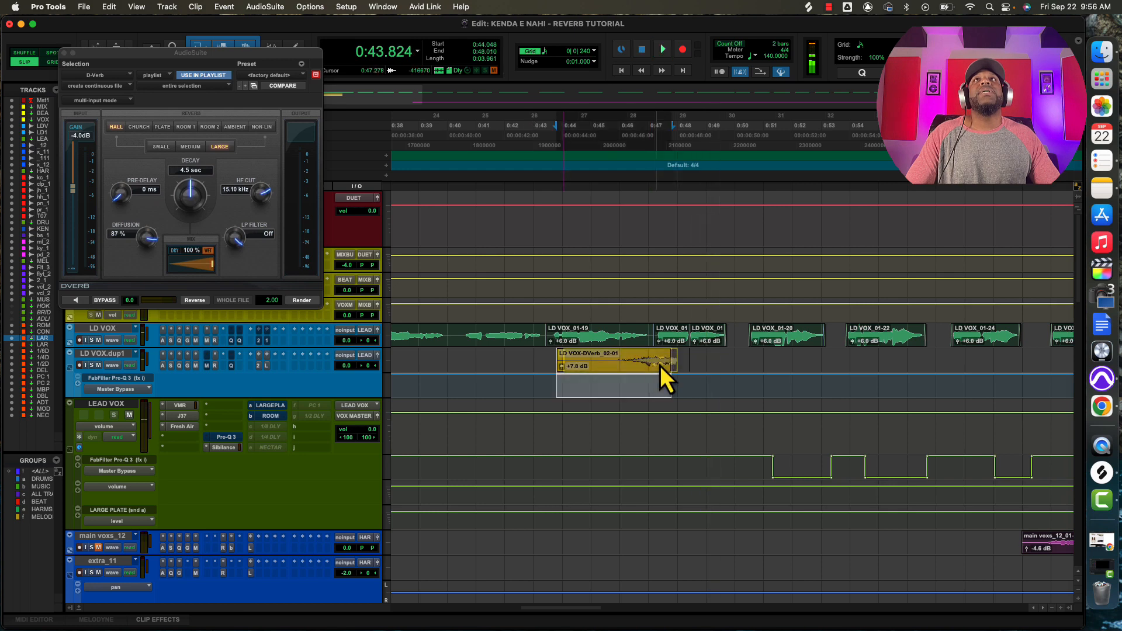
Reposition the reversed reverb clip by ear during playback so it starts at about 0:44.17.
drag(668, 363, 673, 369)
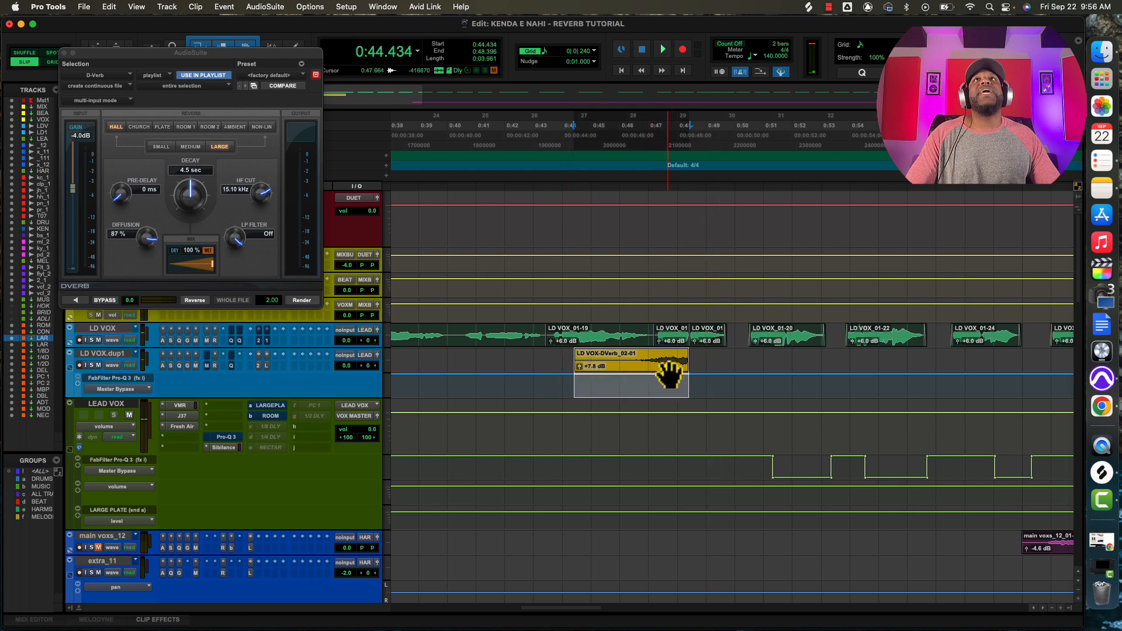
click(630, 362)
key(space)
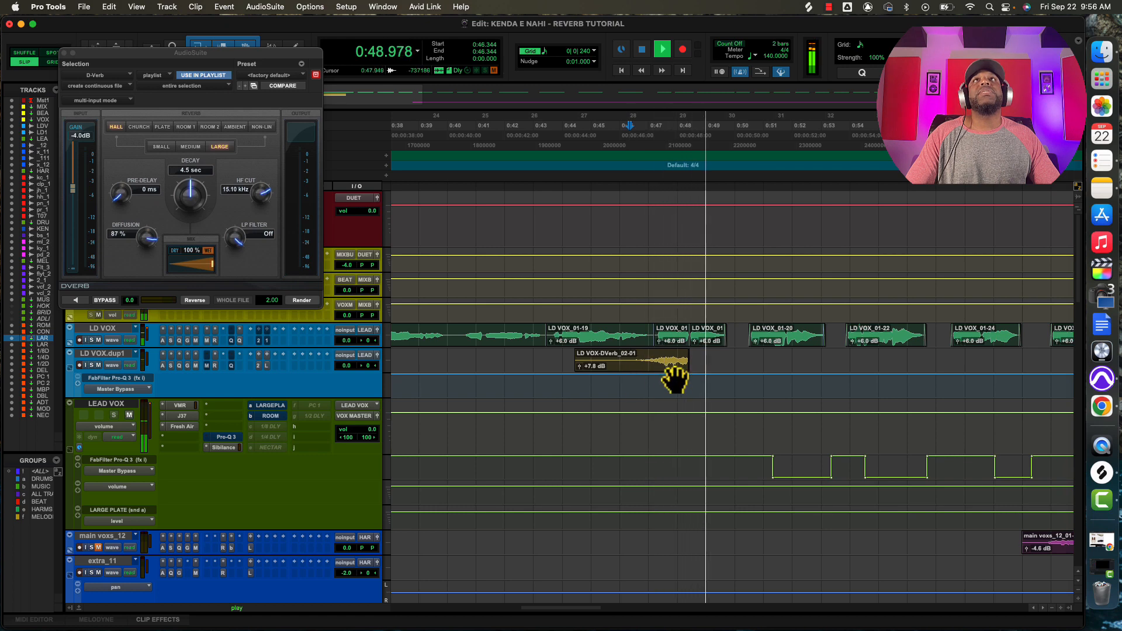
drag(675, 369, 663, 367)
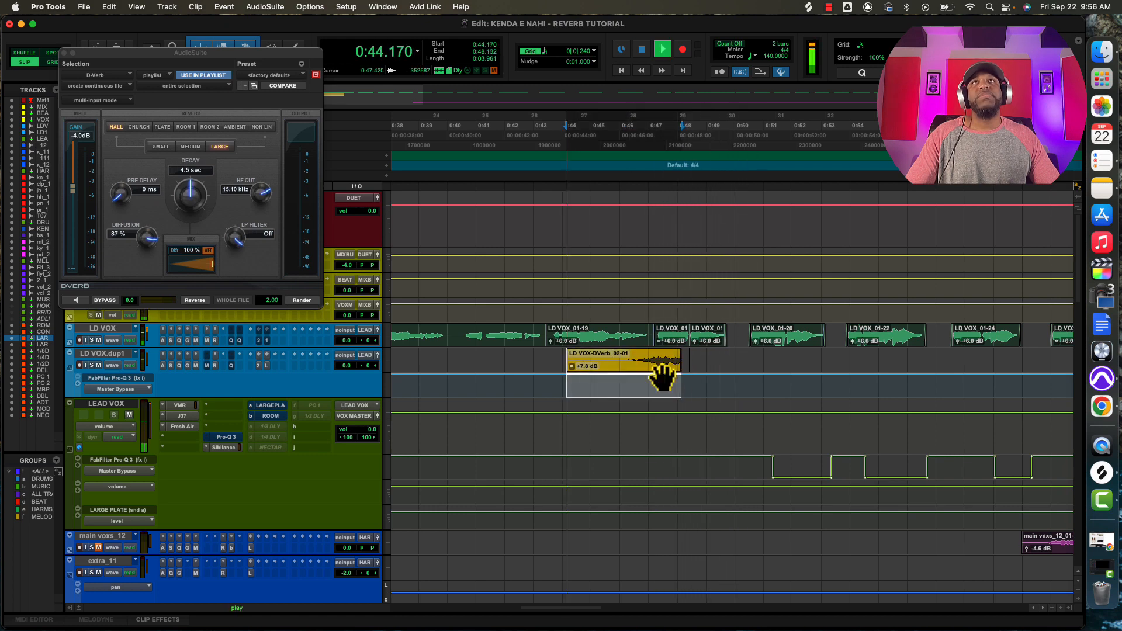
key(t)
scroll(659, 378, right, 4)
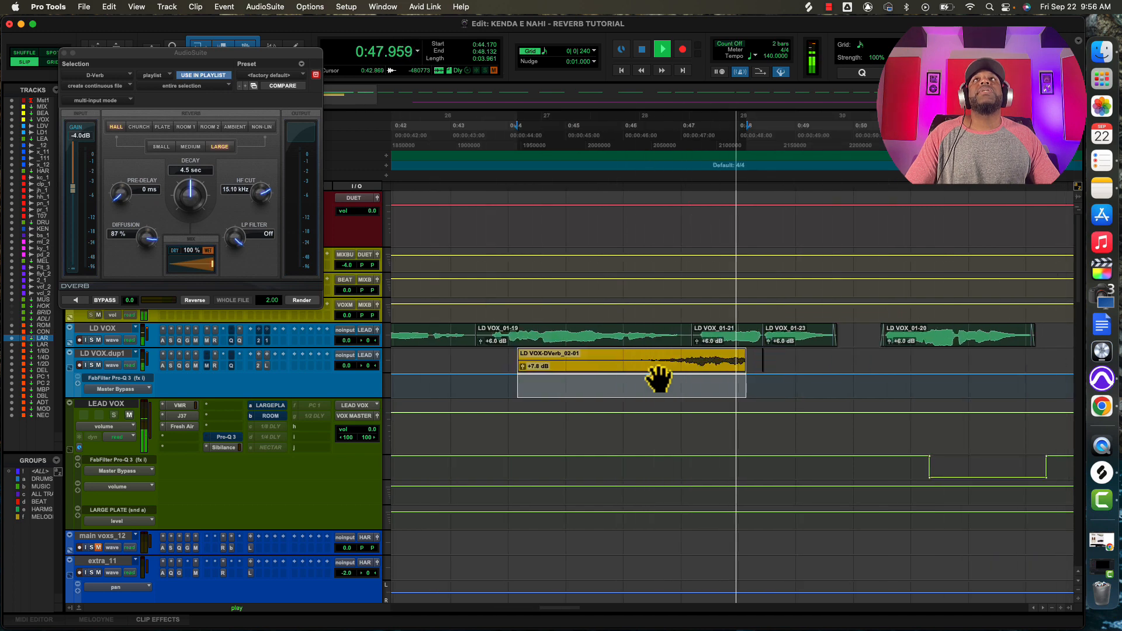
key(space)
Delete the leftover clip sliver after the reversed reverb on LD VOX.dup1 and play the passage from about 0:42.96.
drag(757, 377, 770, 368)
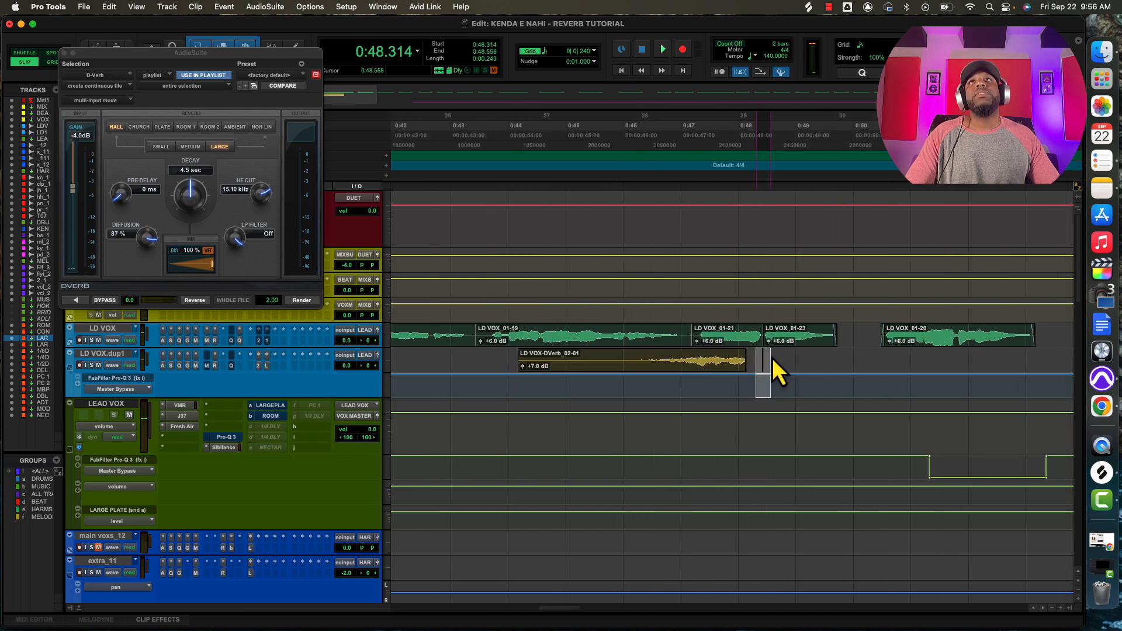
key(Delete)
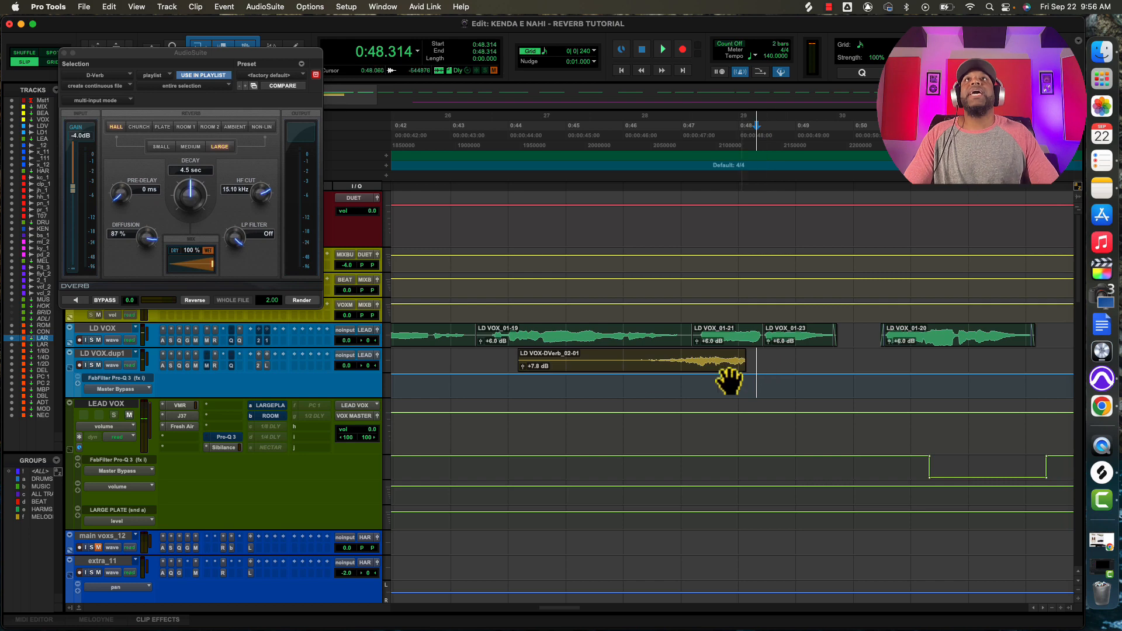
click(448, 361)
key(space)
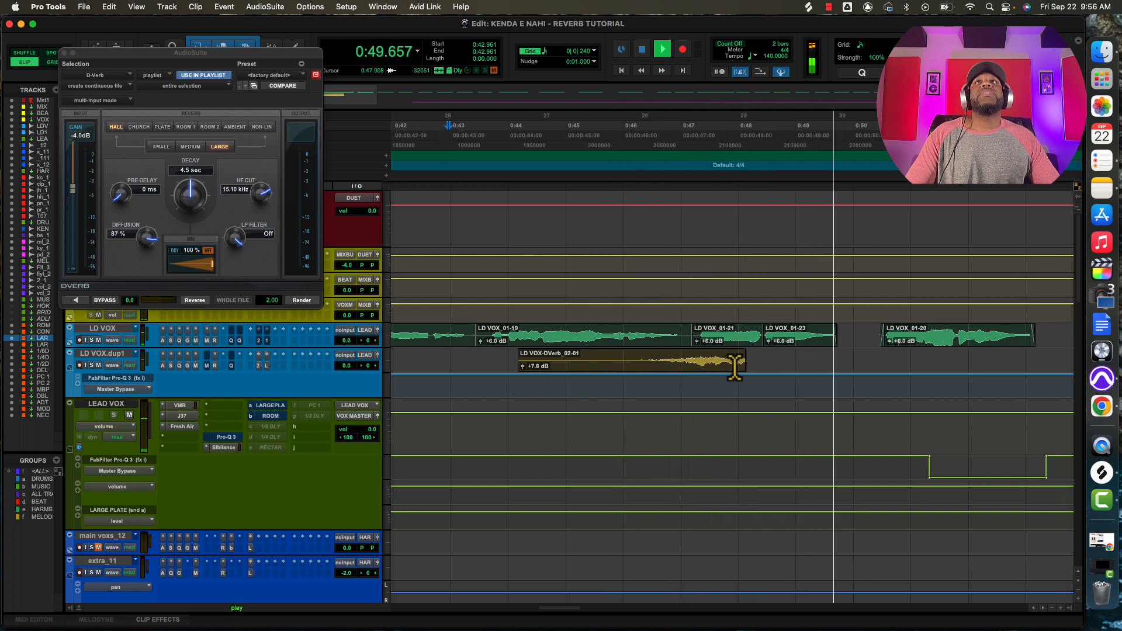
key(space)
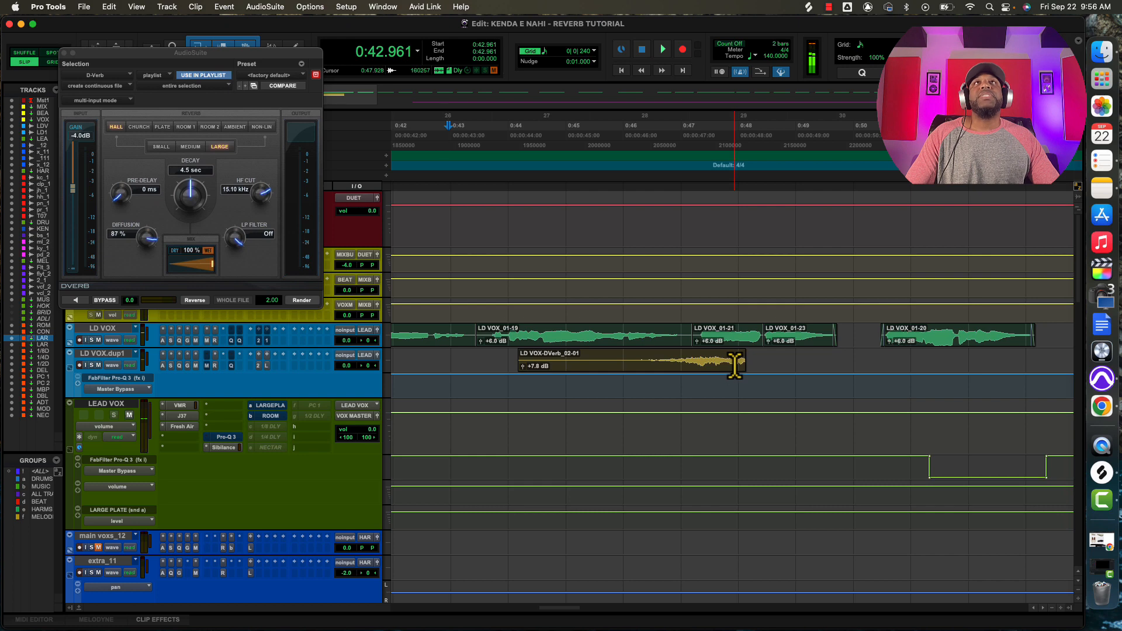